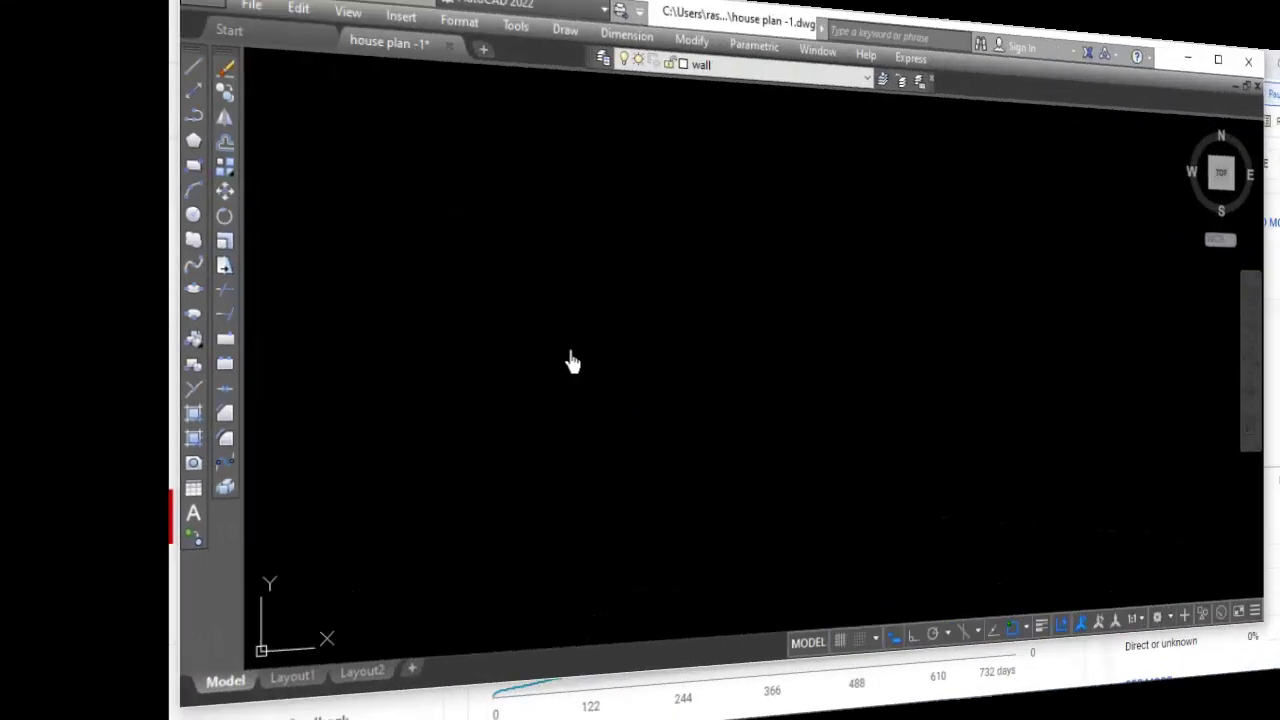
Attempt a 30' by 40' rectangle, then cancel the failed try.
type("c")
key("Return")
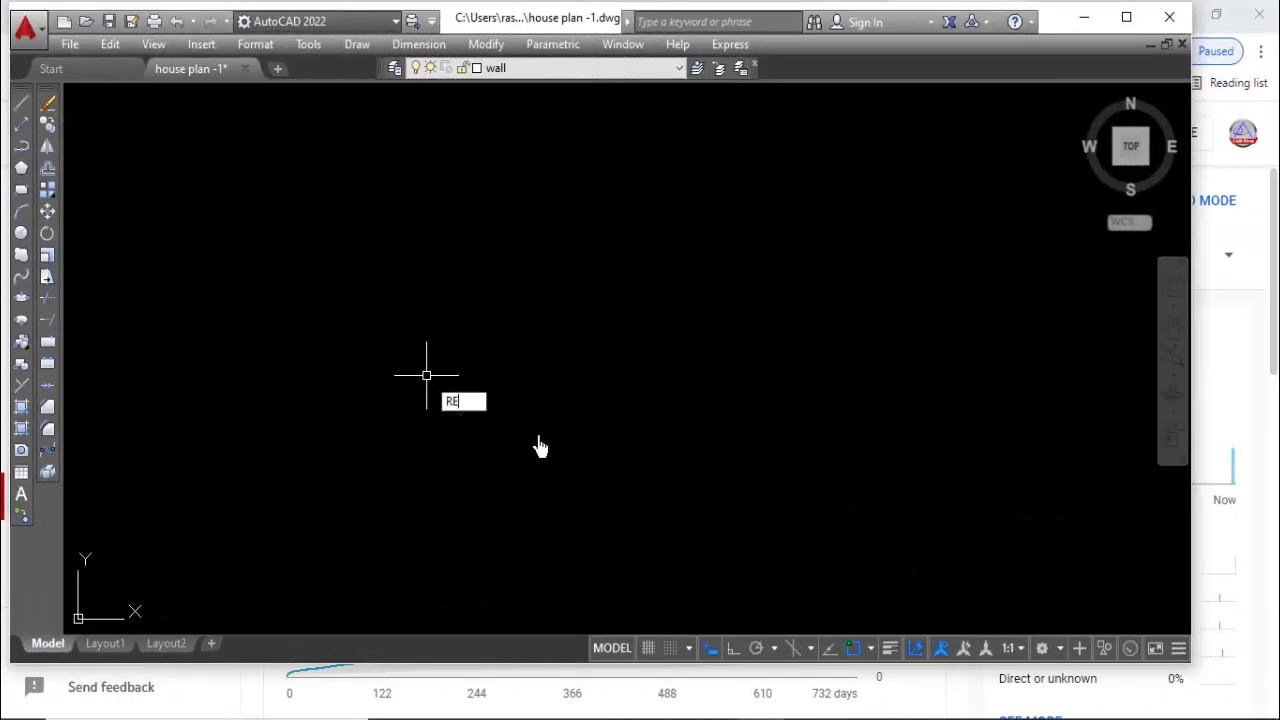
left_click(538, 433)
right_click(810, 256)
left_click(864, 400)
type("30'")
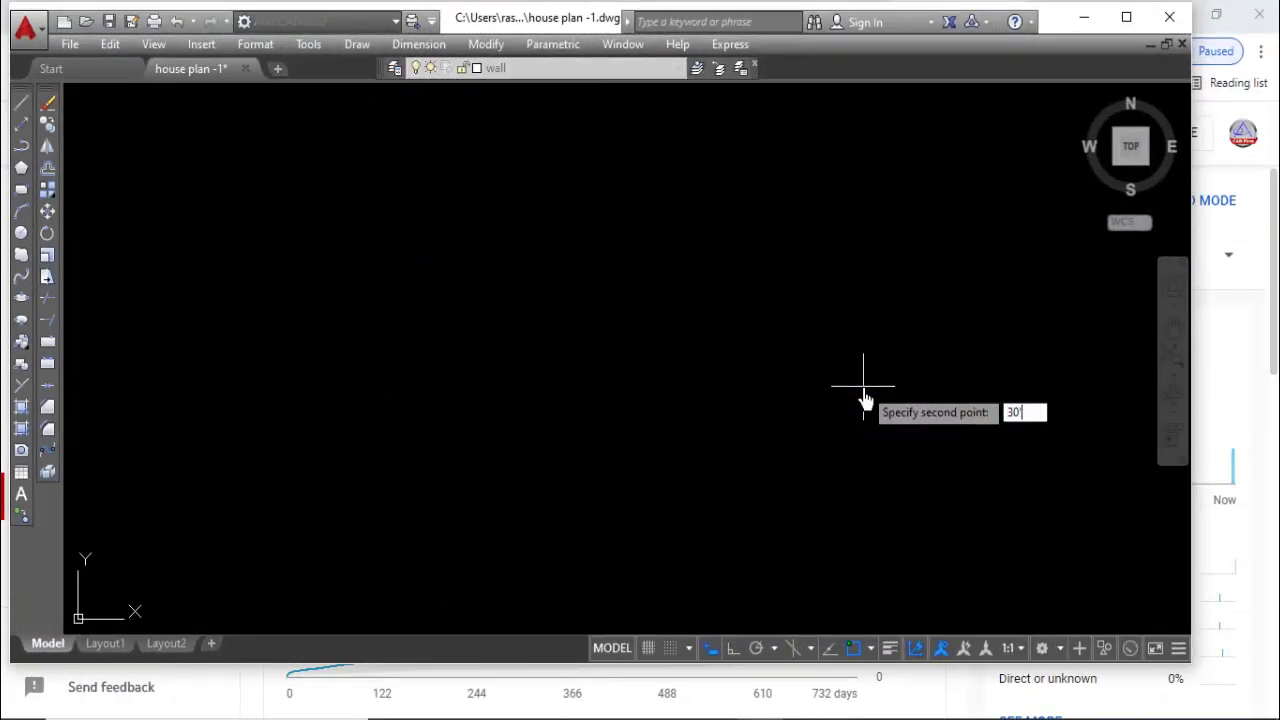
key("Return")
key("Escape")
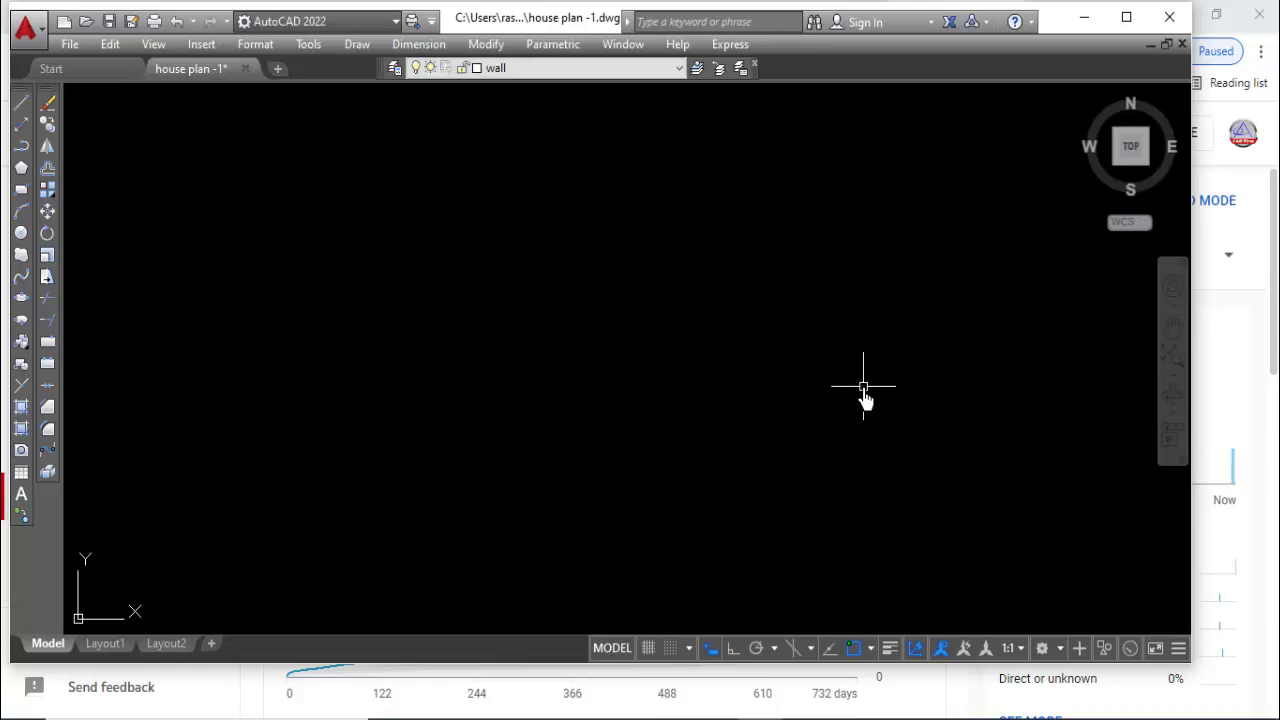
type("RE")
Draw the 30' by 40' house outline rectangle using the Dimensions option and center it in view.
key("Return")
left_click(152, 415)
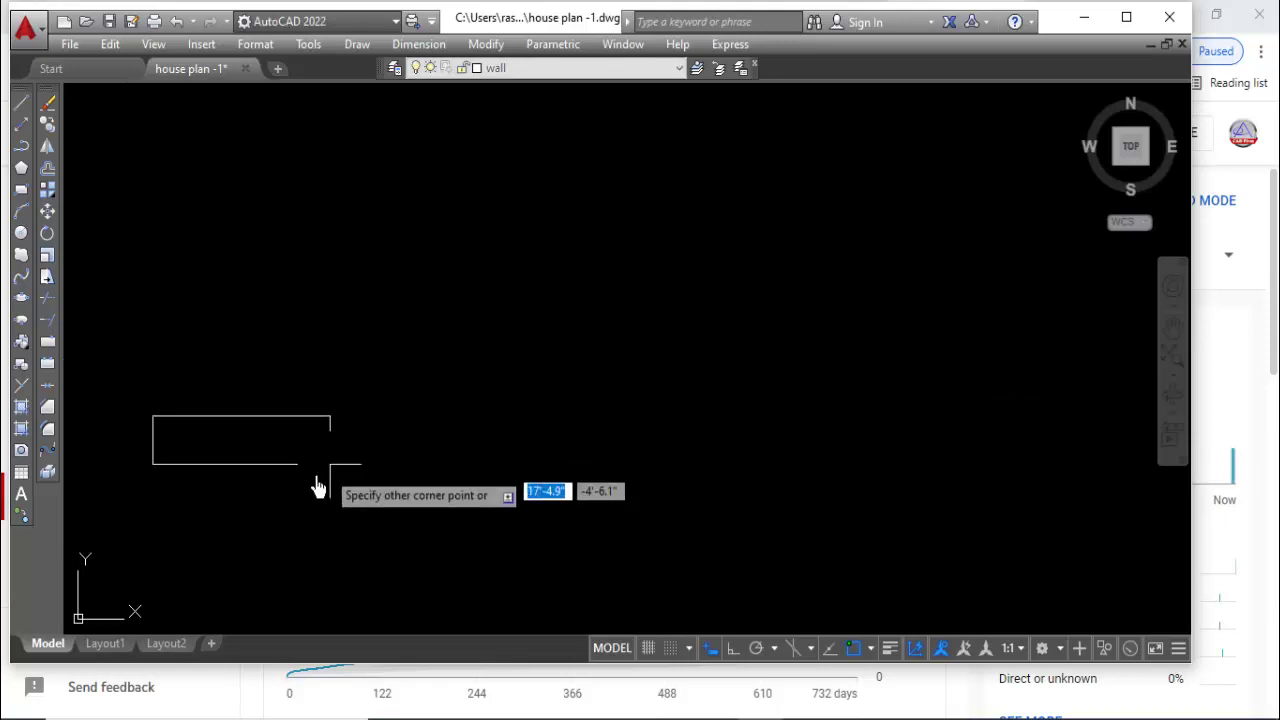
right_click(594, 214)
left_click(656, 343)
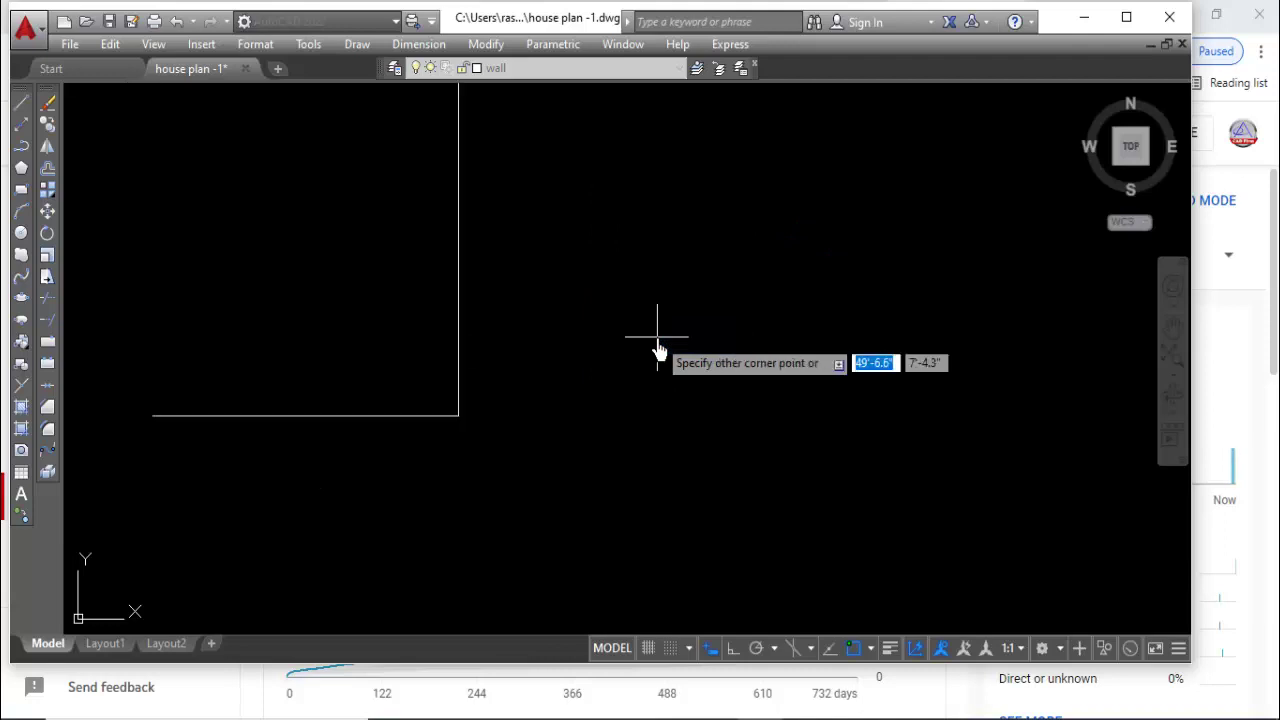
left_click(808, 257)
scroll(760, 370, "down", 2)
scroll(563, 171, "up", 2)
middle_click_drag(563, 171, 521, 210)
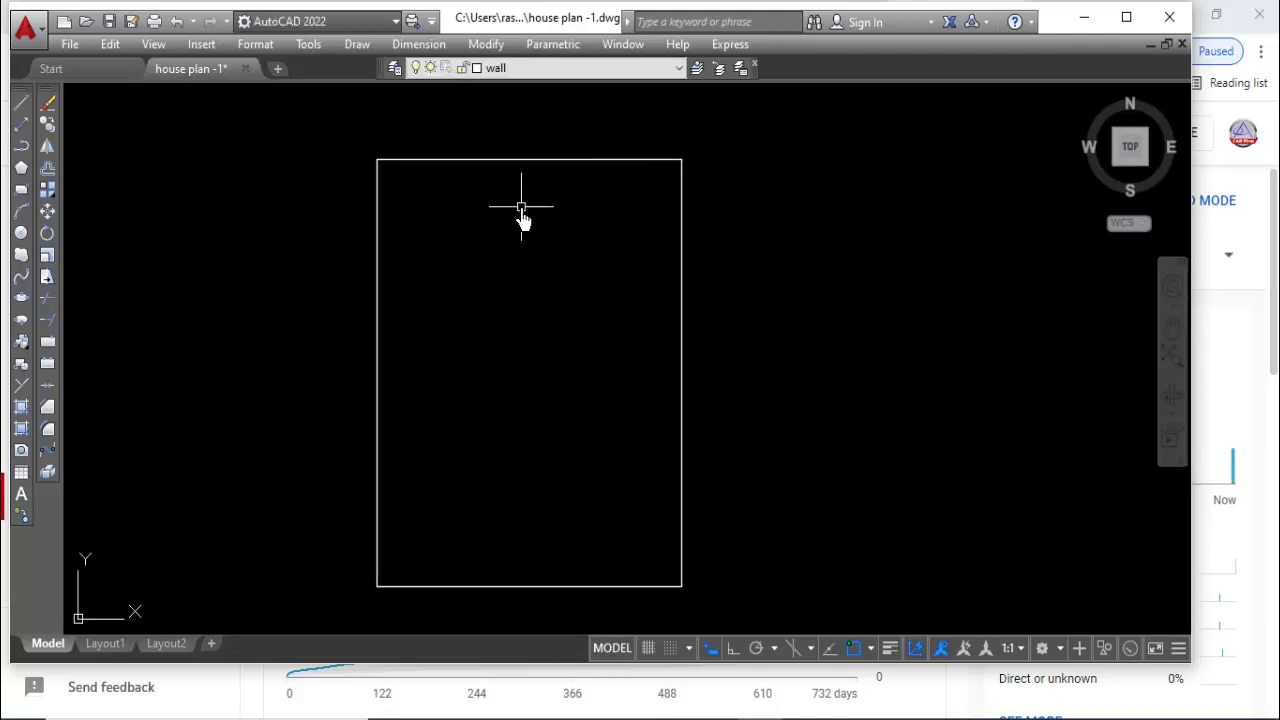
Dimension the rectangle's right side at 40' and its top edge at 30'.
type("D")
left_click(596, 286)
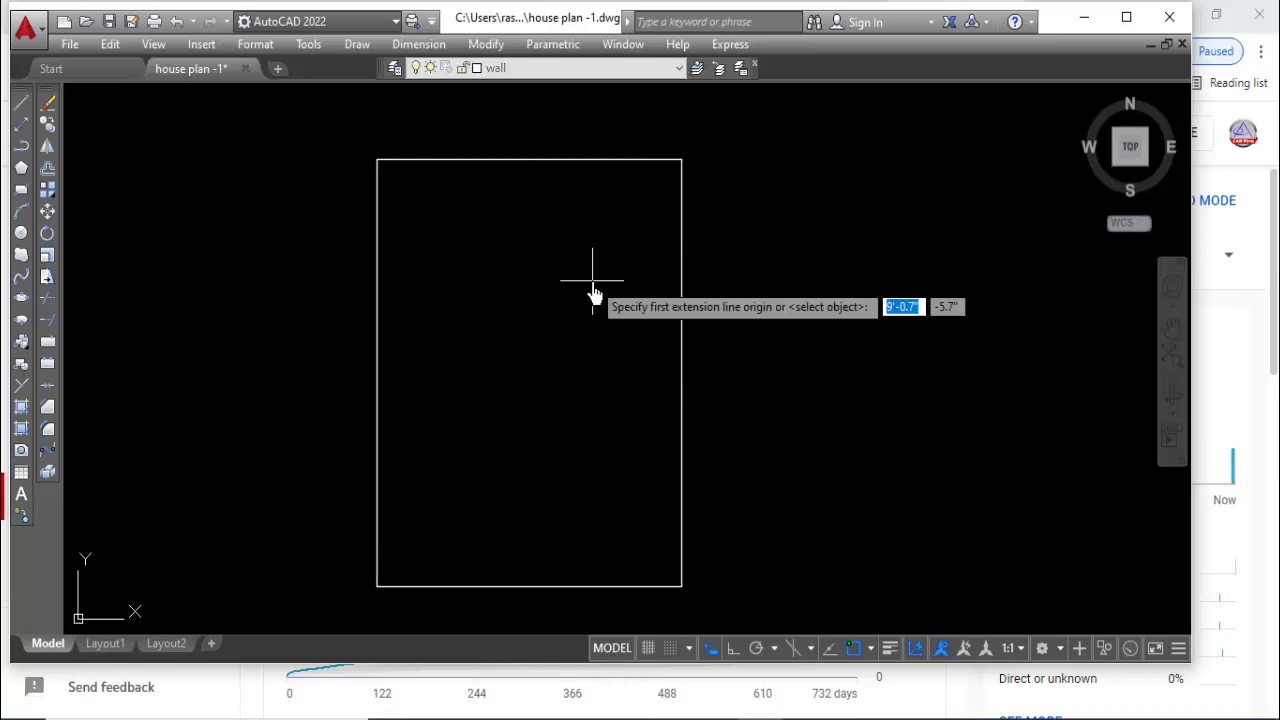
key("Return")
left_click(684, 312)
left_click(740, 317)
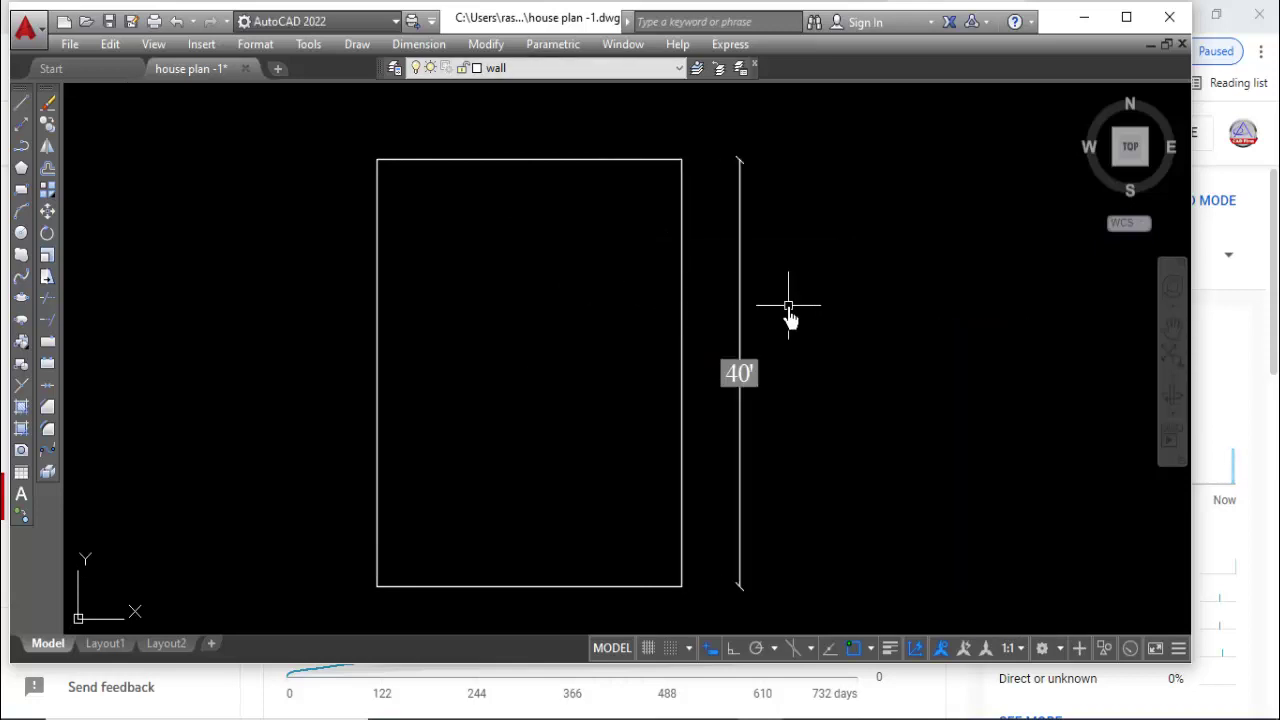
key("Return")
key("Return")
left_click(600, 160)
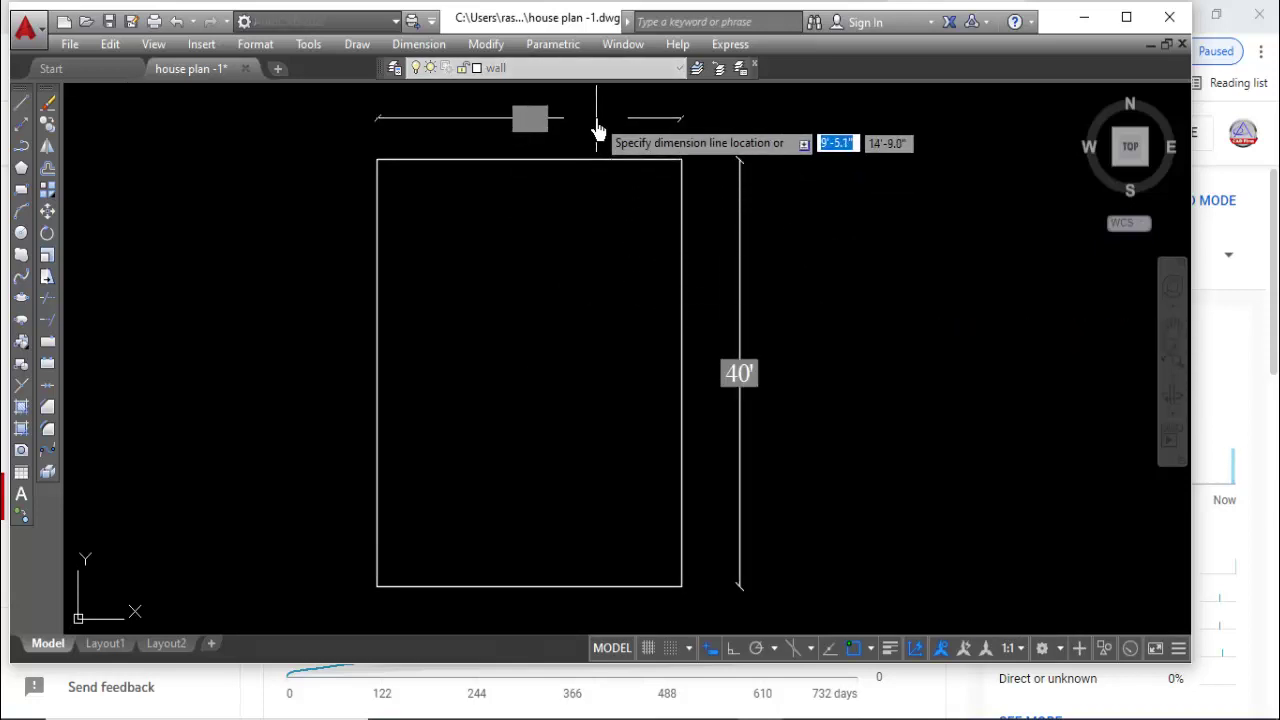
left_click(595, 117)
key("Return")
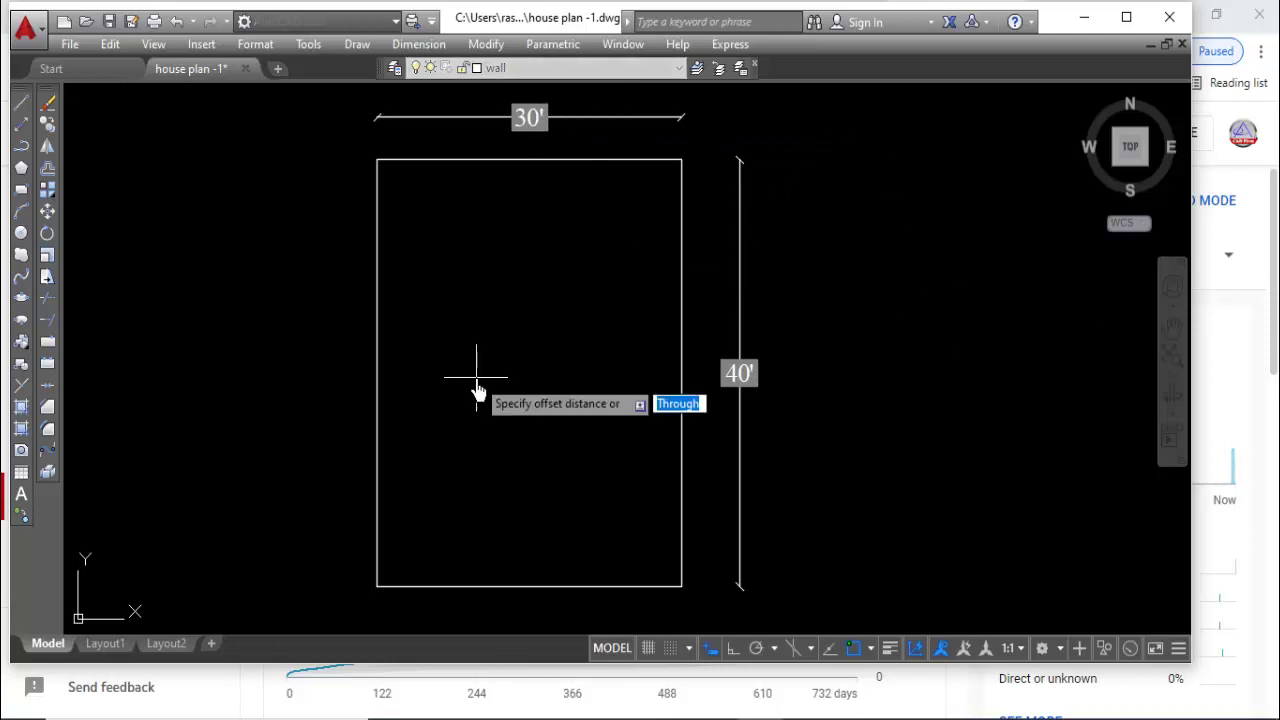
Offset the house rectangle 3 inward and explode the inner copy into lines.
key("Return")
left_click(378, 290)
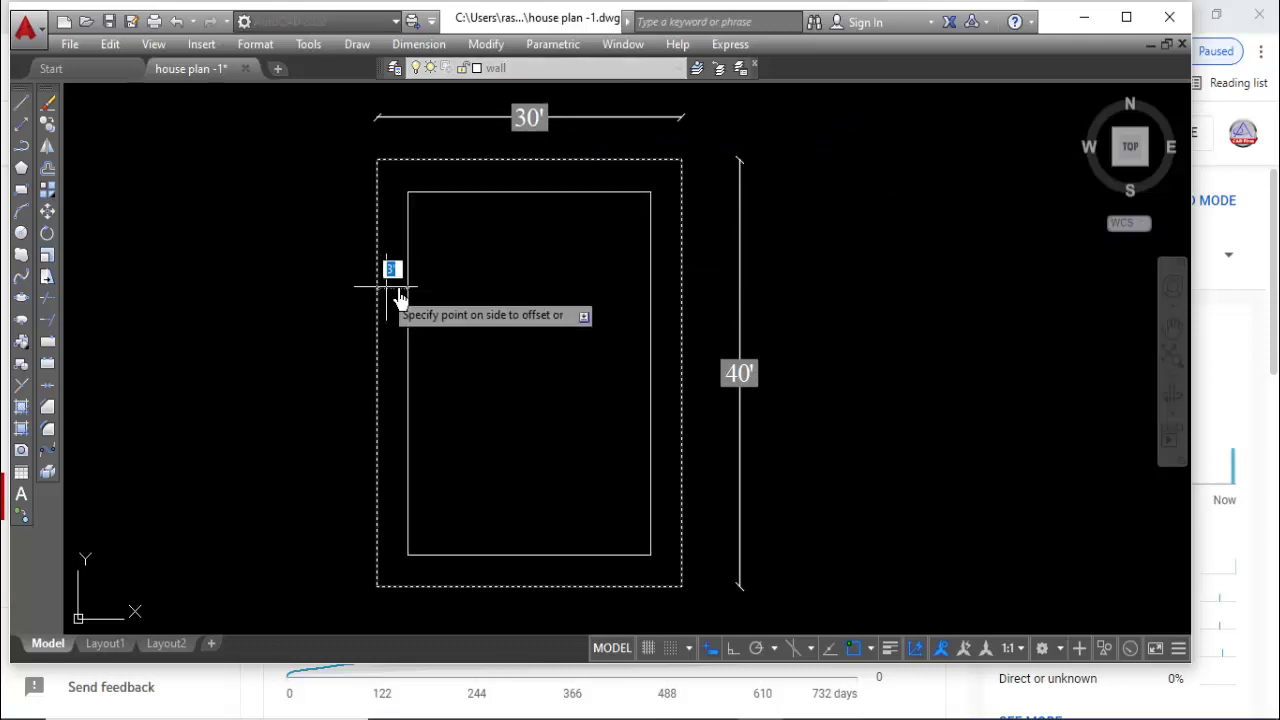
left_click(450, 316)
key("Return")
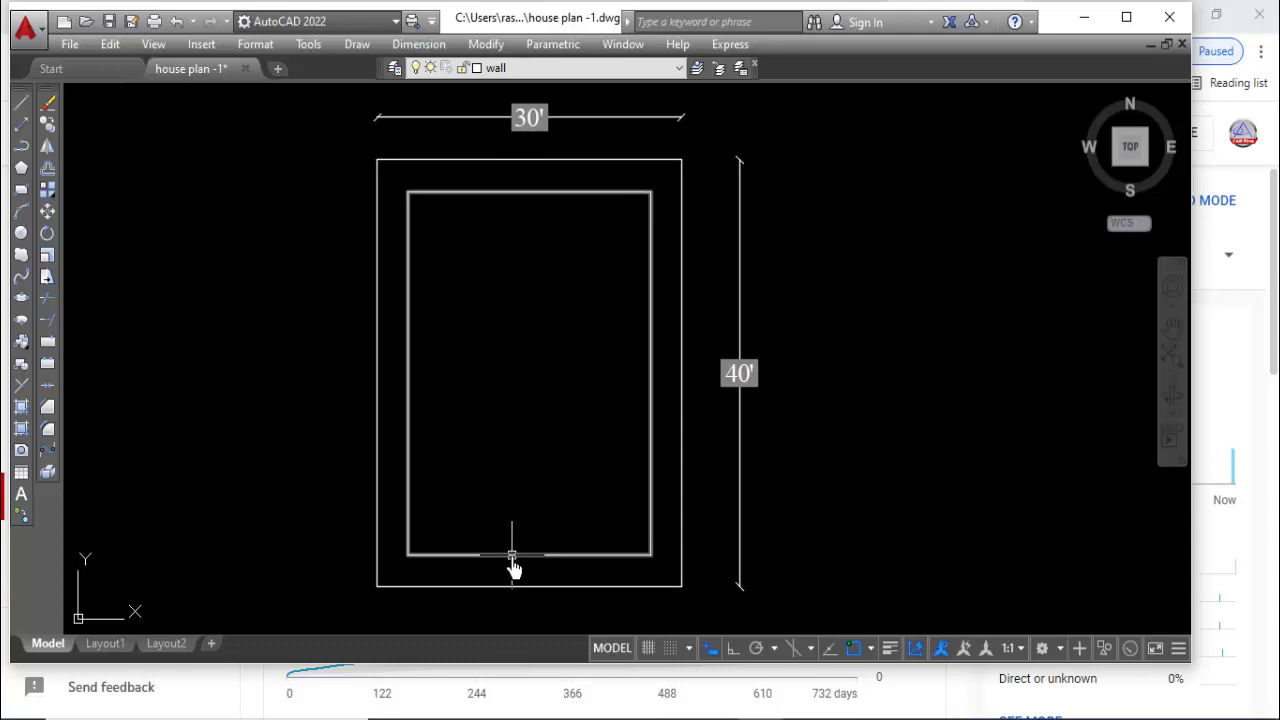
left_click(512, 557)
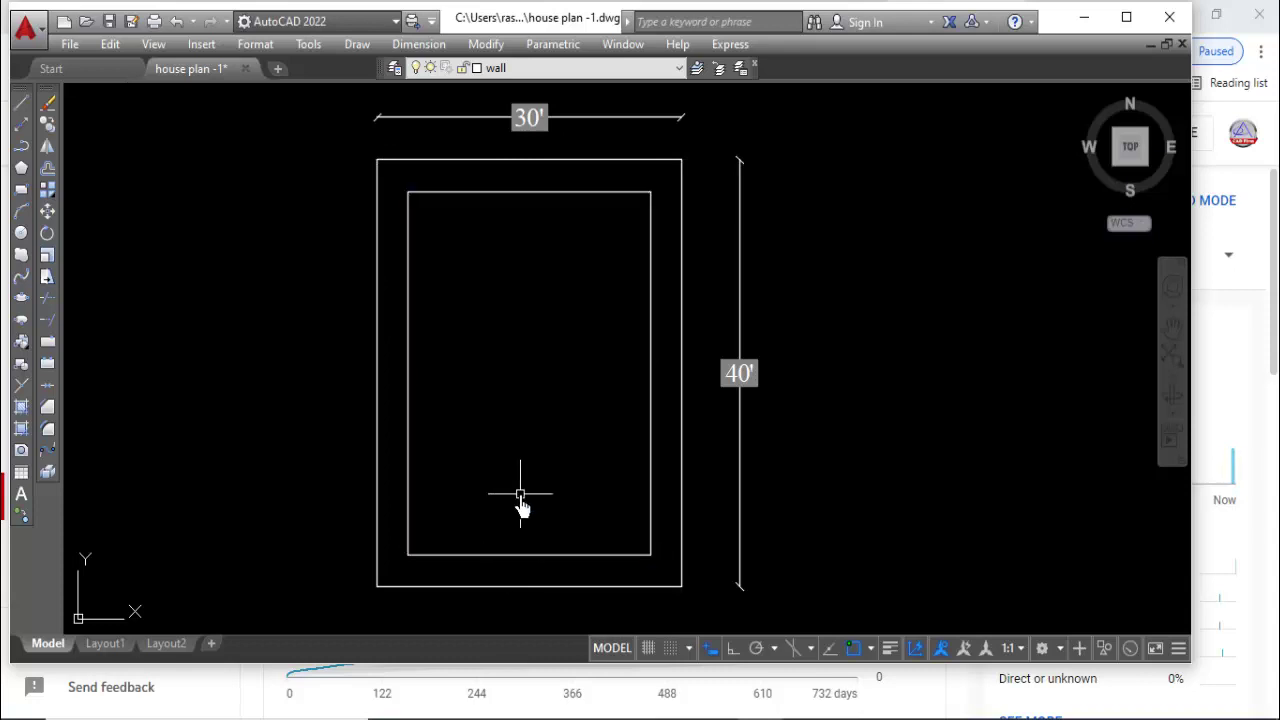
type("ex")
key("Up")
key("Return")
left_click(487, 510)
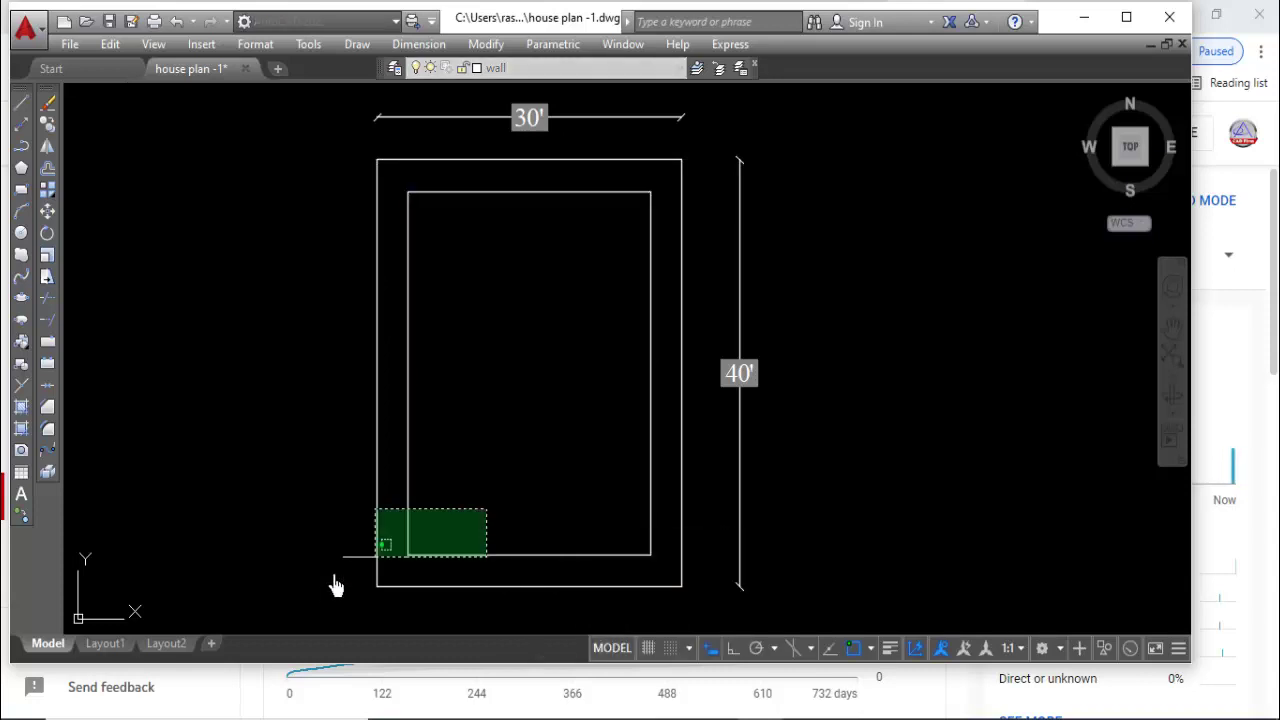
key("Escape")
Offset the inner lines 5 inward to double them into wall thickness.
key("Return")
type("5")
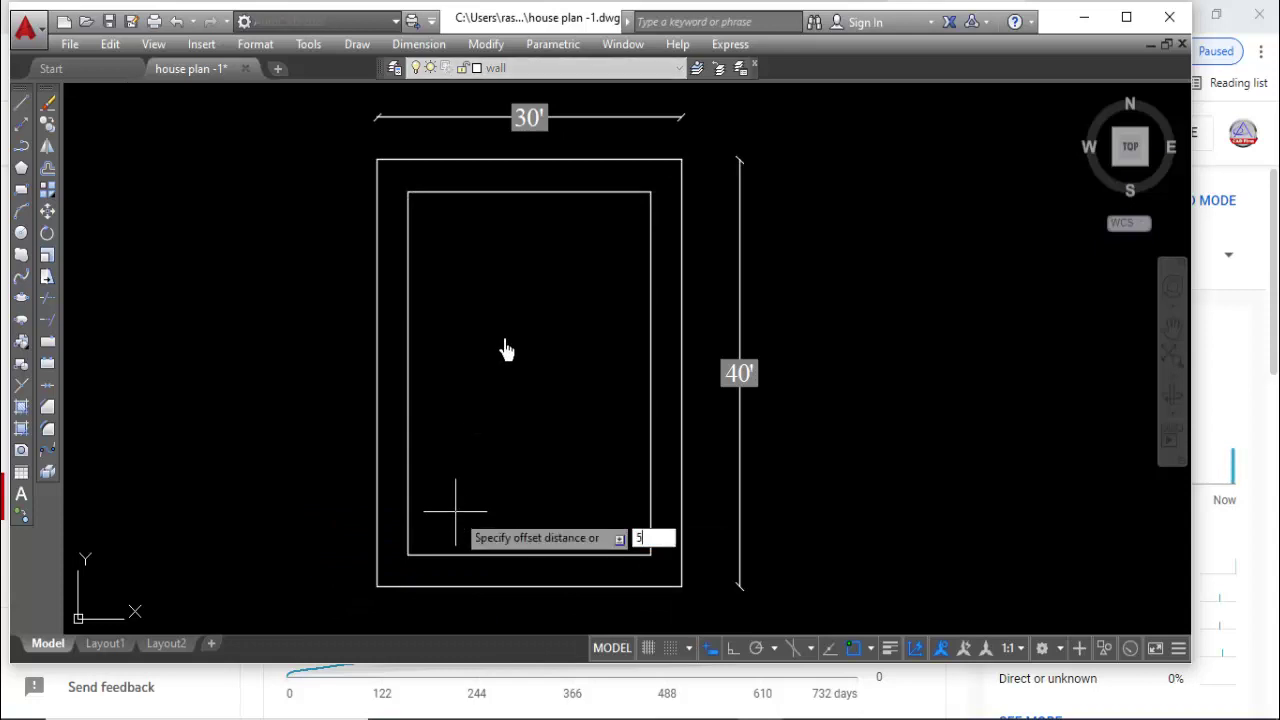
key("Return")
left_click(407, 234)
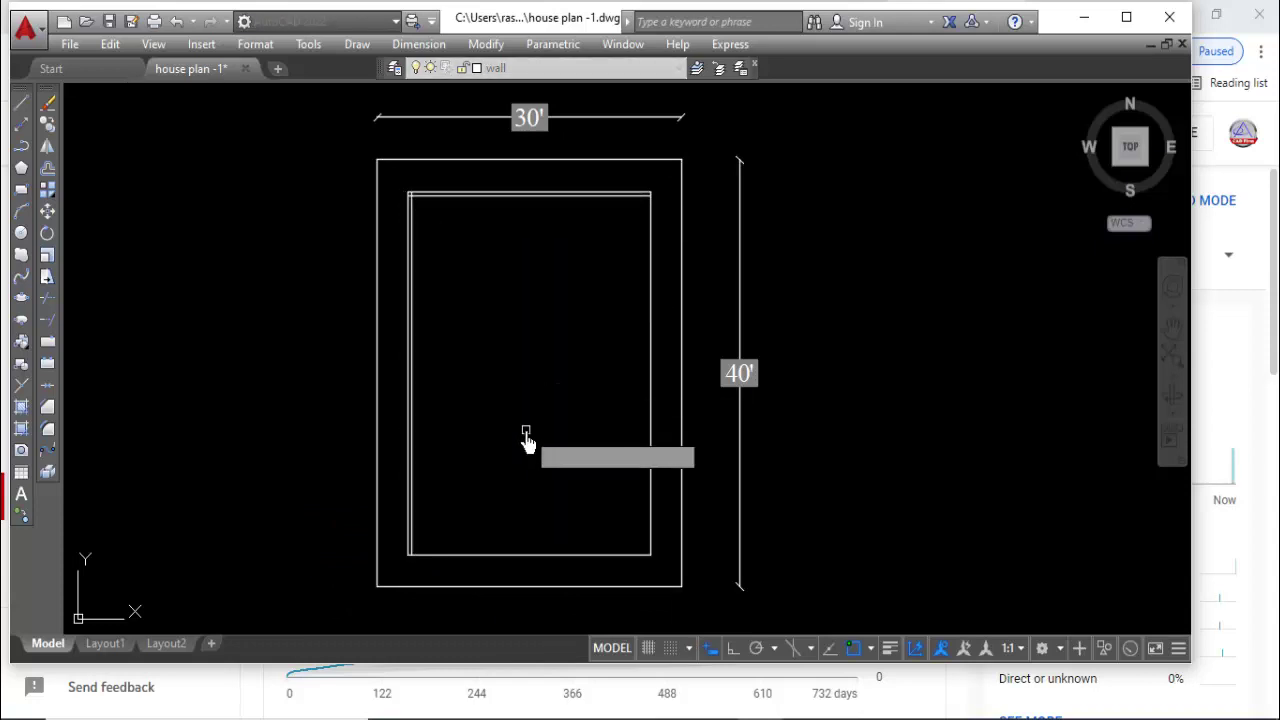
left_click(500, 555)
left_click(623, 522)
left_click(646, 518)
left_click(480, 490)
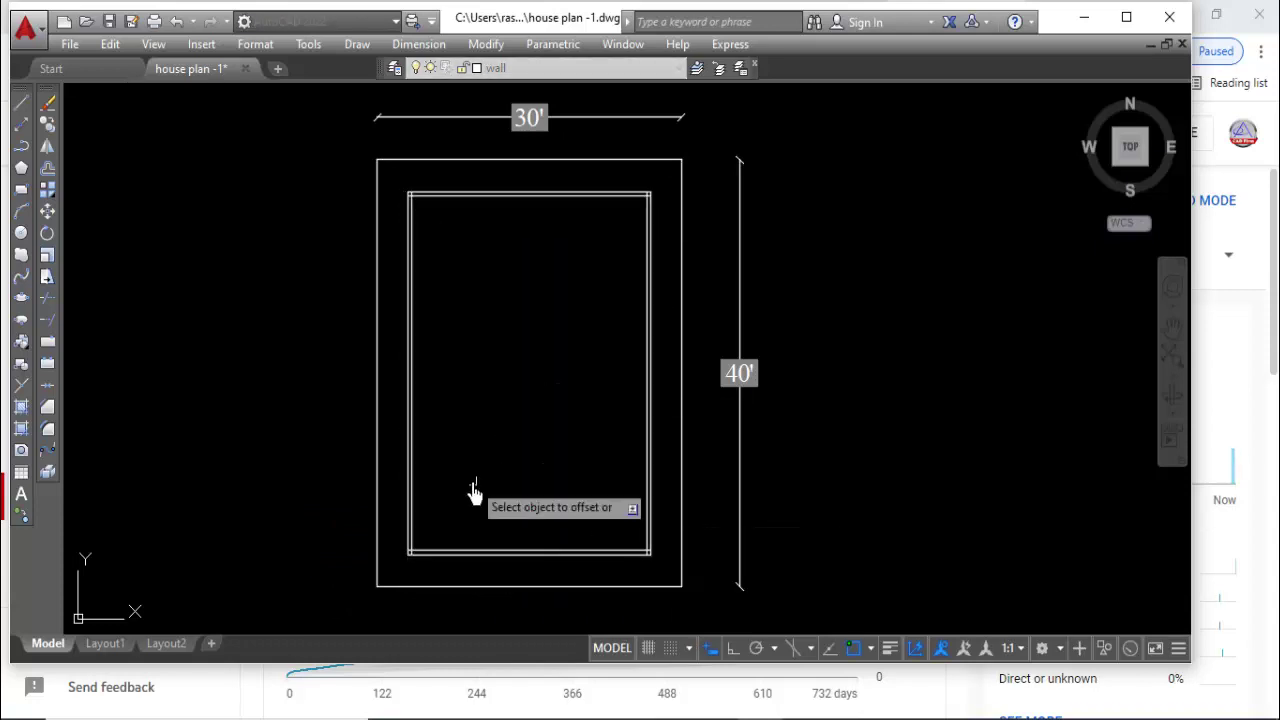
key("Escape")
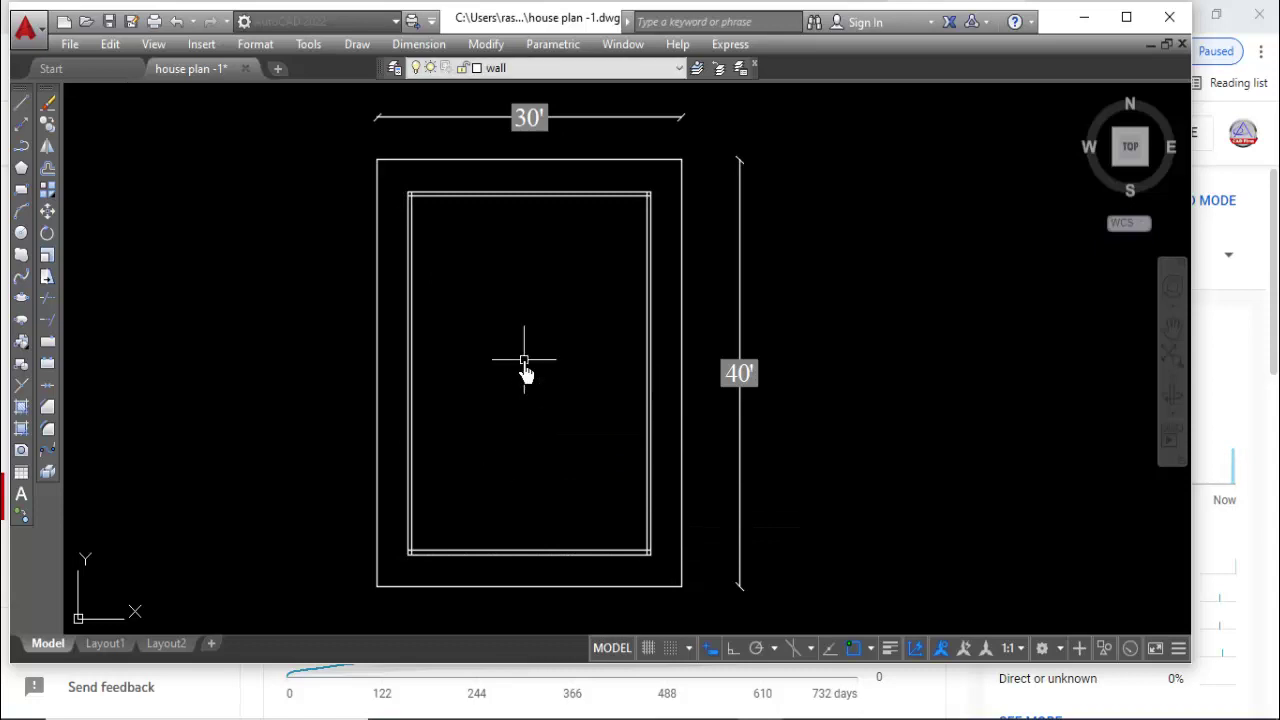
Adjust the pickbox size on the Selection tab of Options and apply.
right_click(524, 355)
left_click(607, 412)
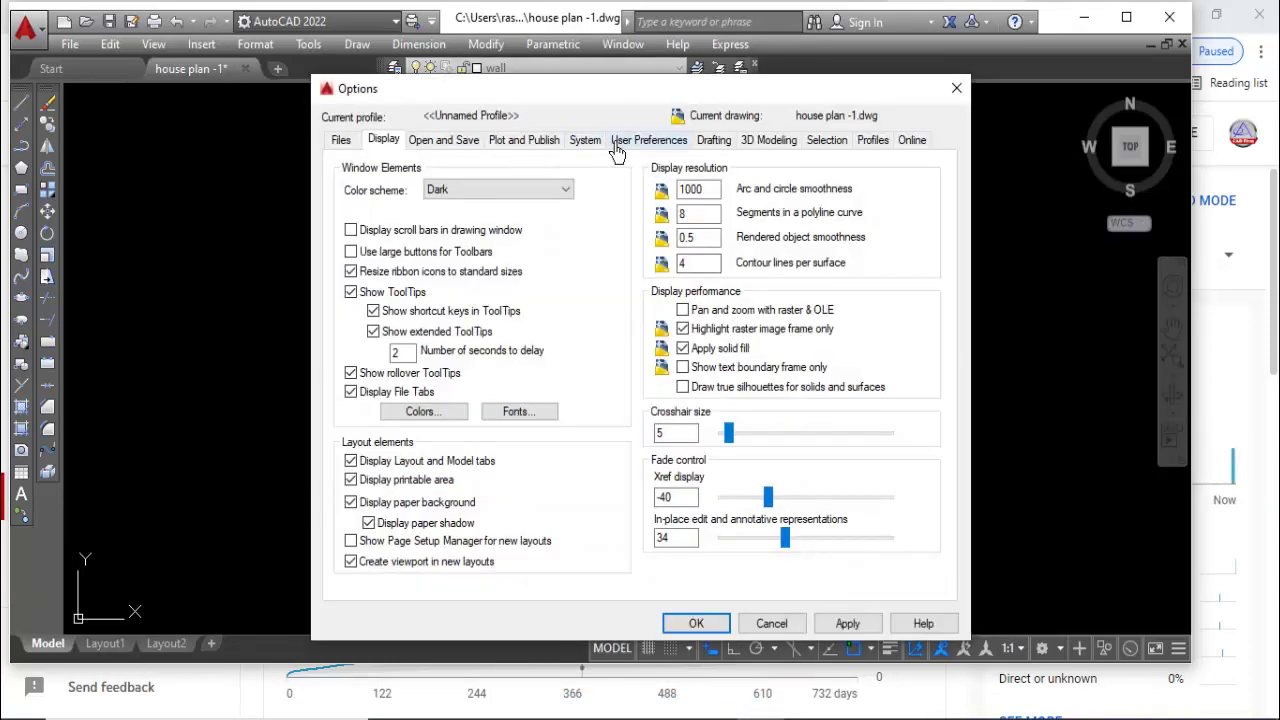
left_click(586, 141)
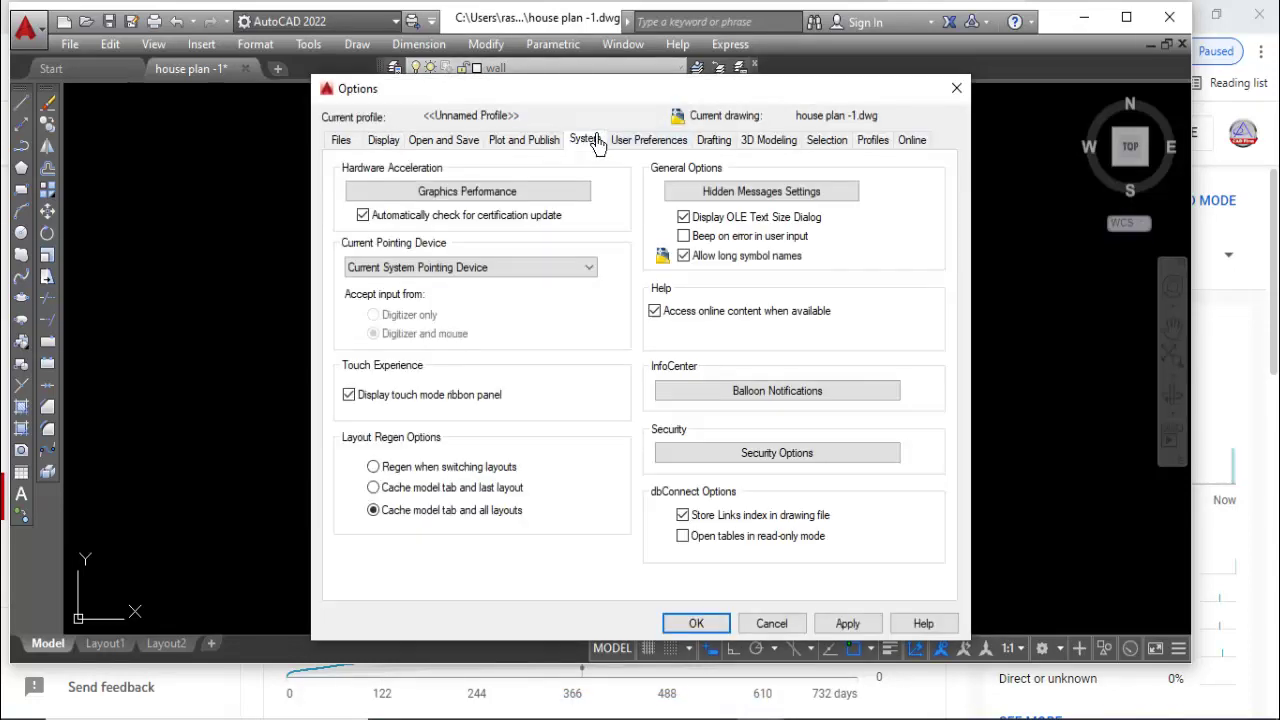
left_click(378, 141)
left_click(872, 141)
left_click(827, 141)
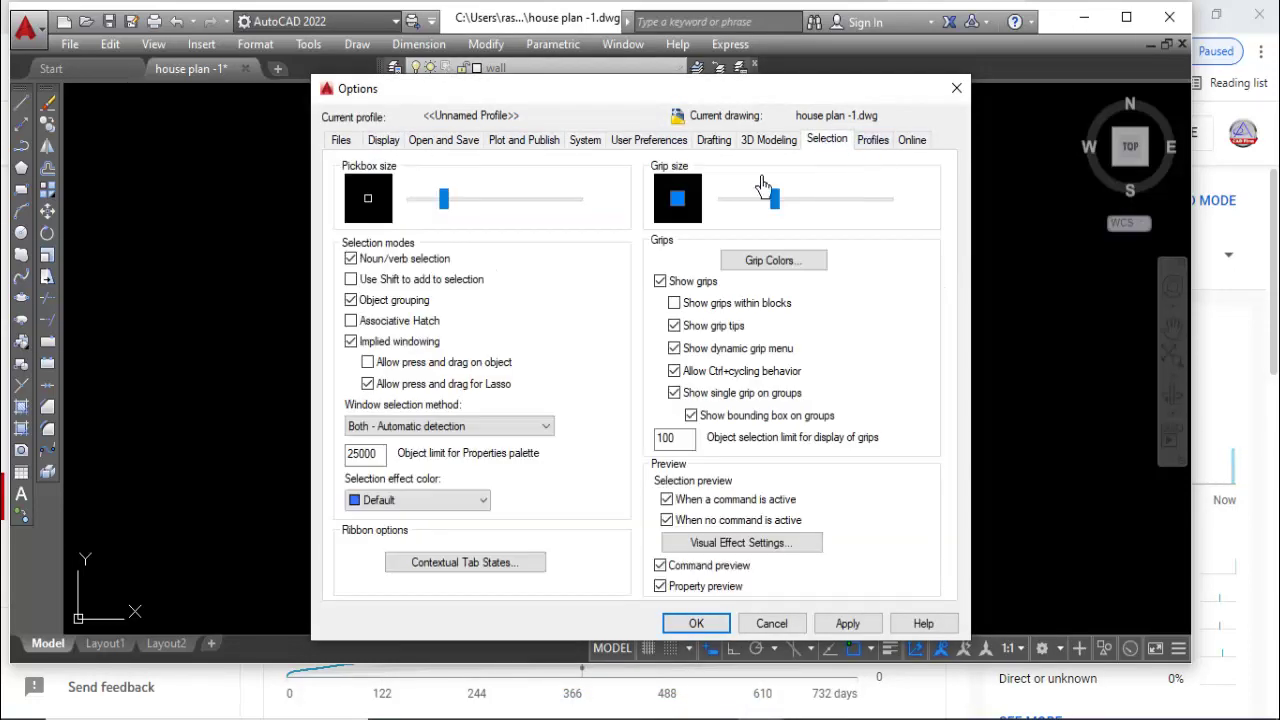
left_click_drag(462, 204, 471, 206)
left_click(696, 623)
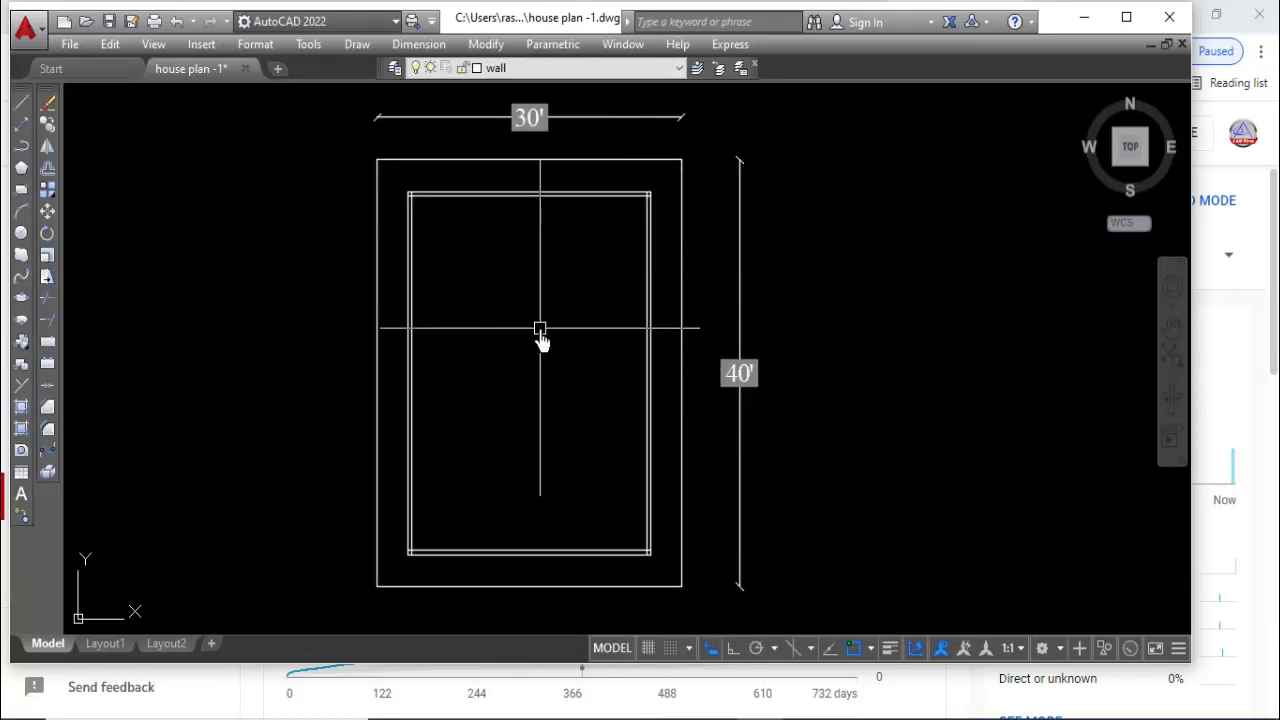
type("o")
Offset the inner left wall line 12' right and double it into a vertical wall.
key("Return")
type("12")
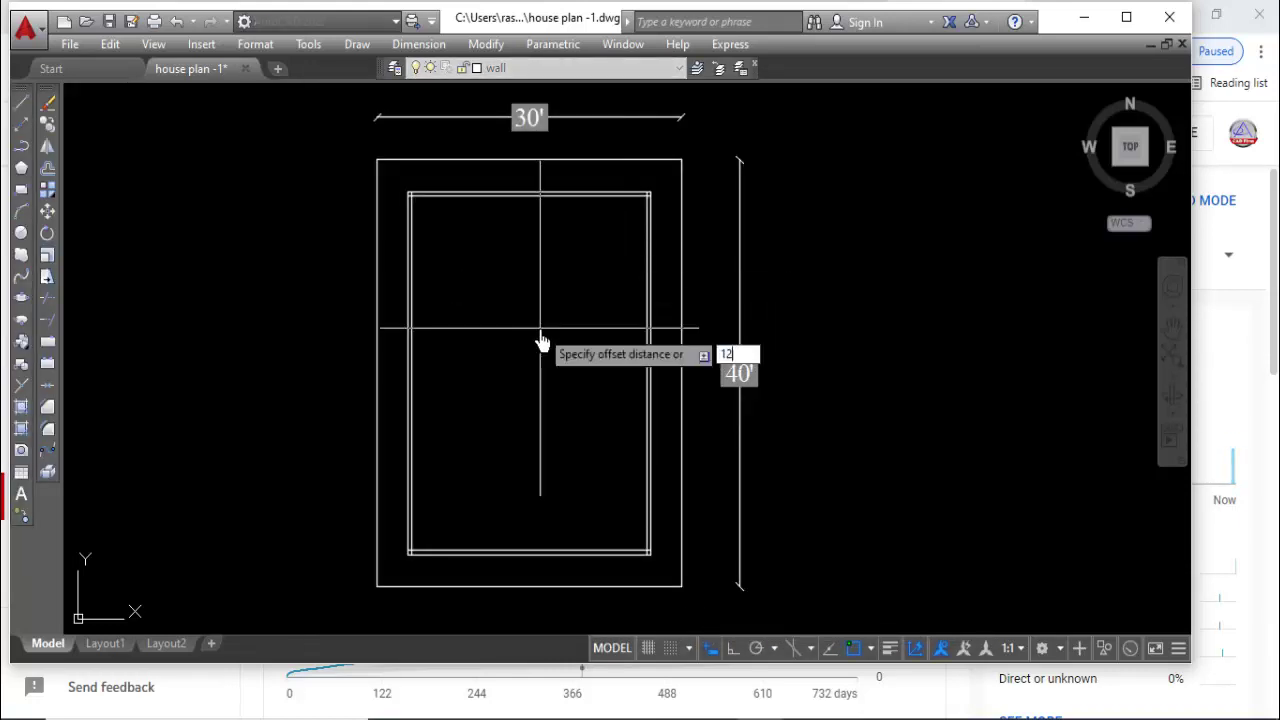
left_click(410, 210)
left_click(505, 285)
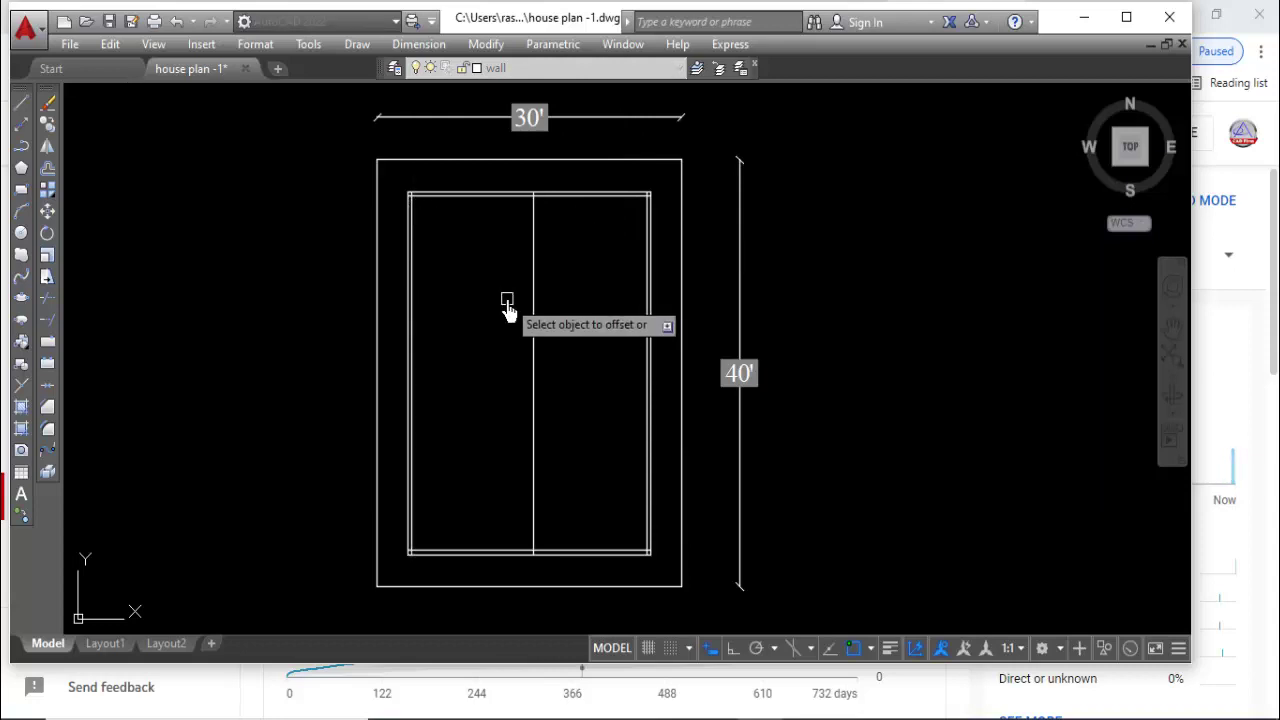
key("Return")
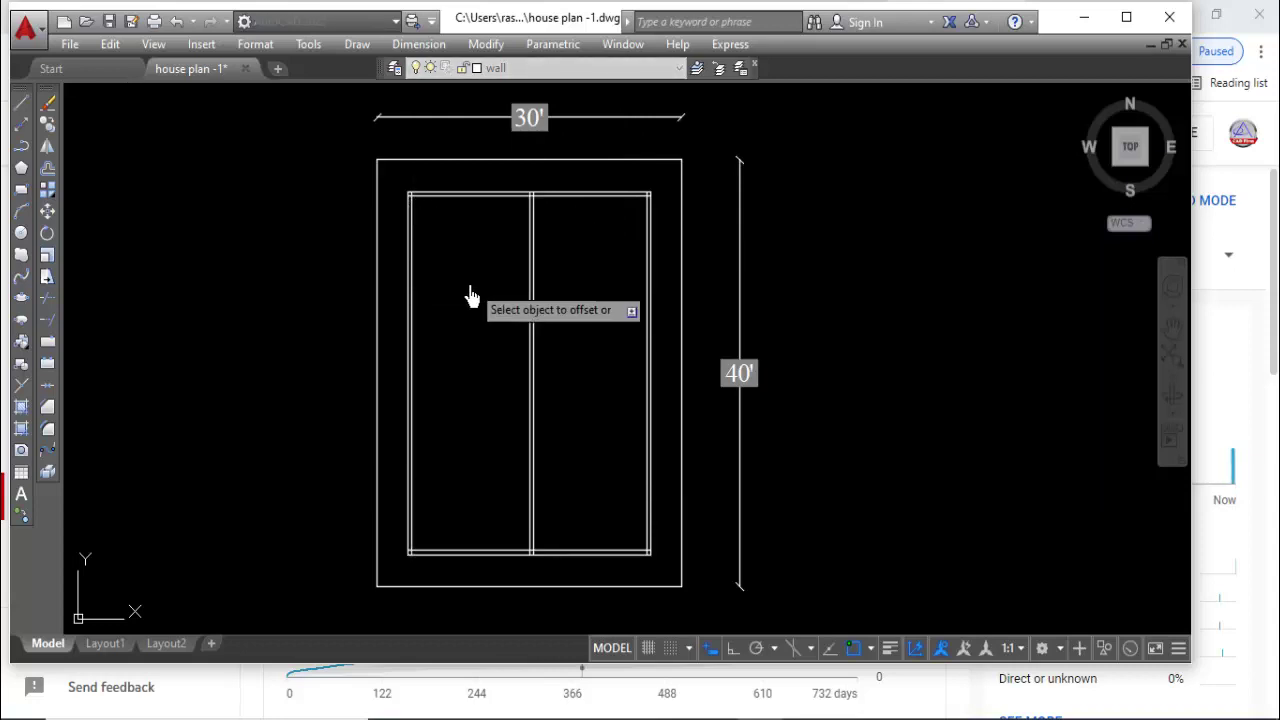
left_click(545, 273)
Offset the top inner wall line 12' down and double it into a horizontal wall.
key("Return")
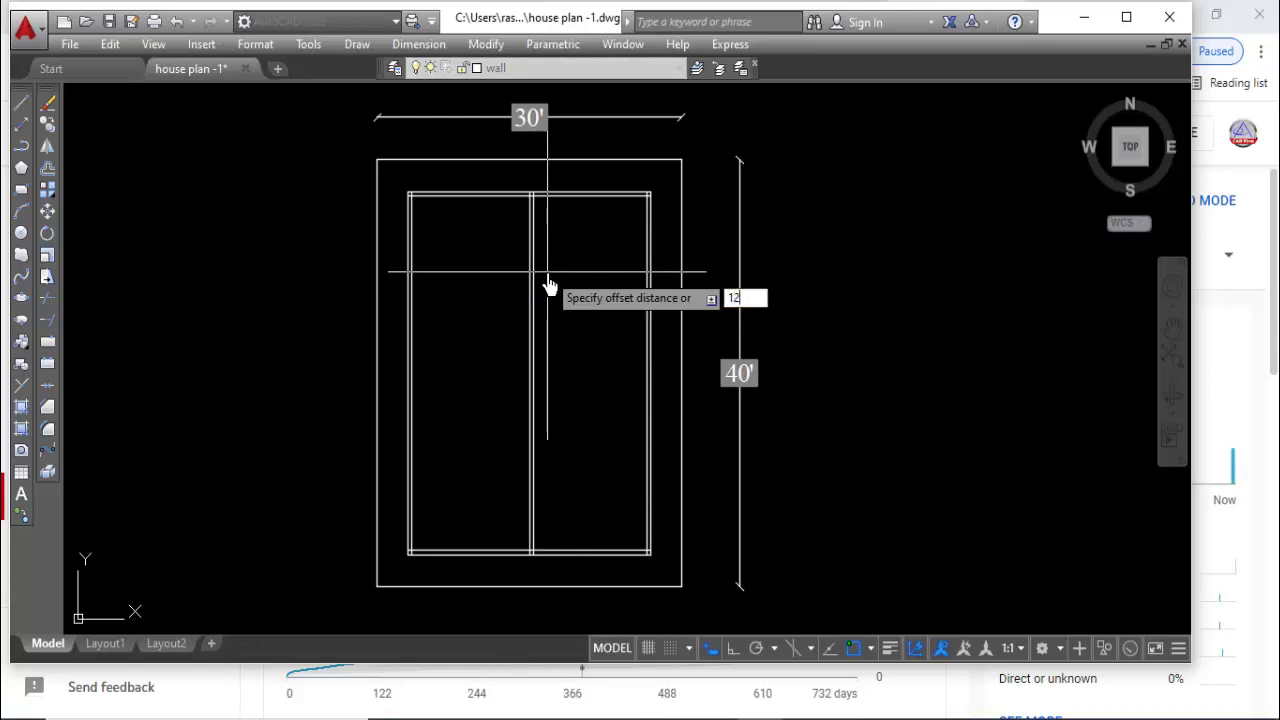
left_click(486, 195)
left_click(463, 363)
key("Return")
key("Return")
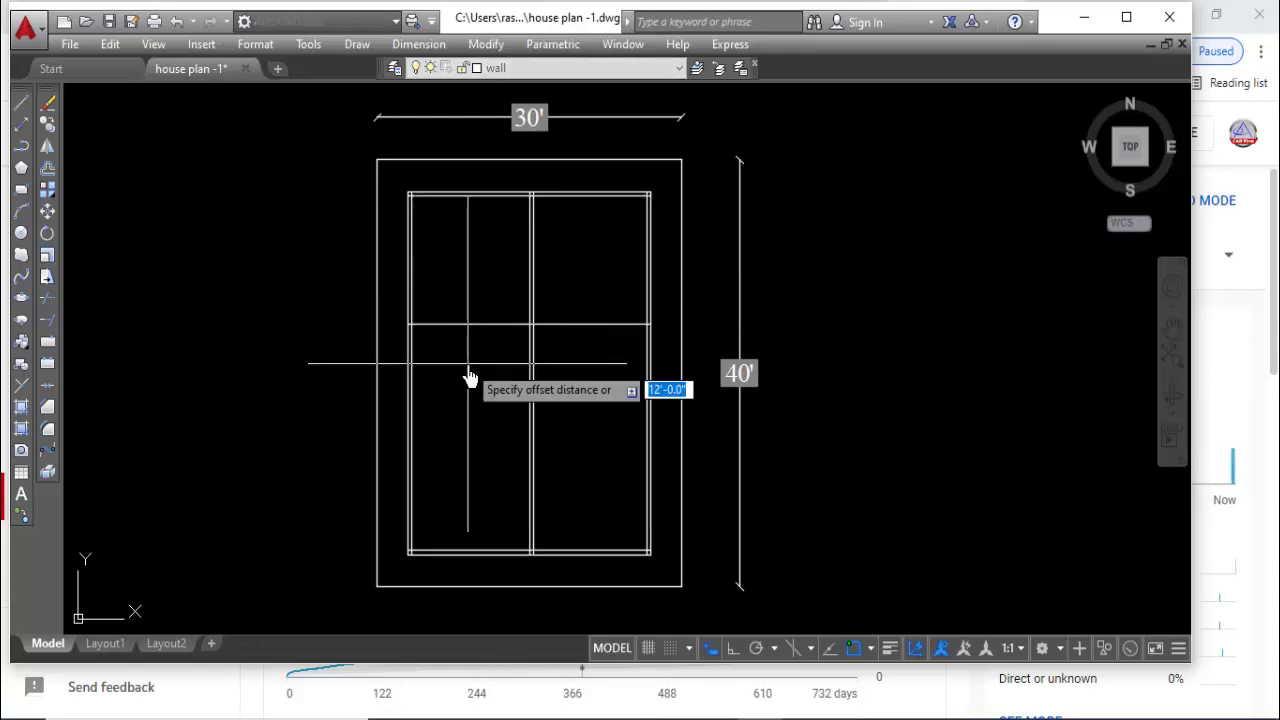
key("Return")
left_click(466, 325)
left_click(472, 405)
type("tr")
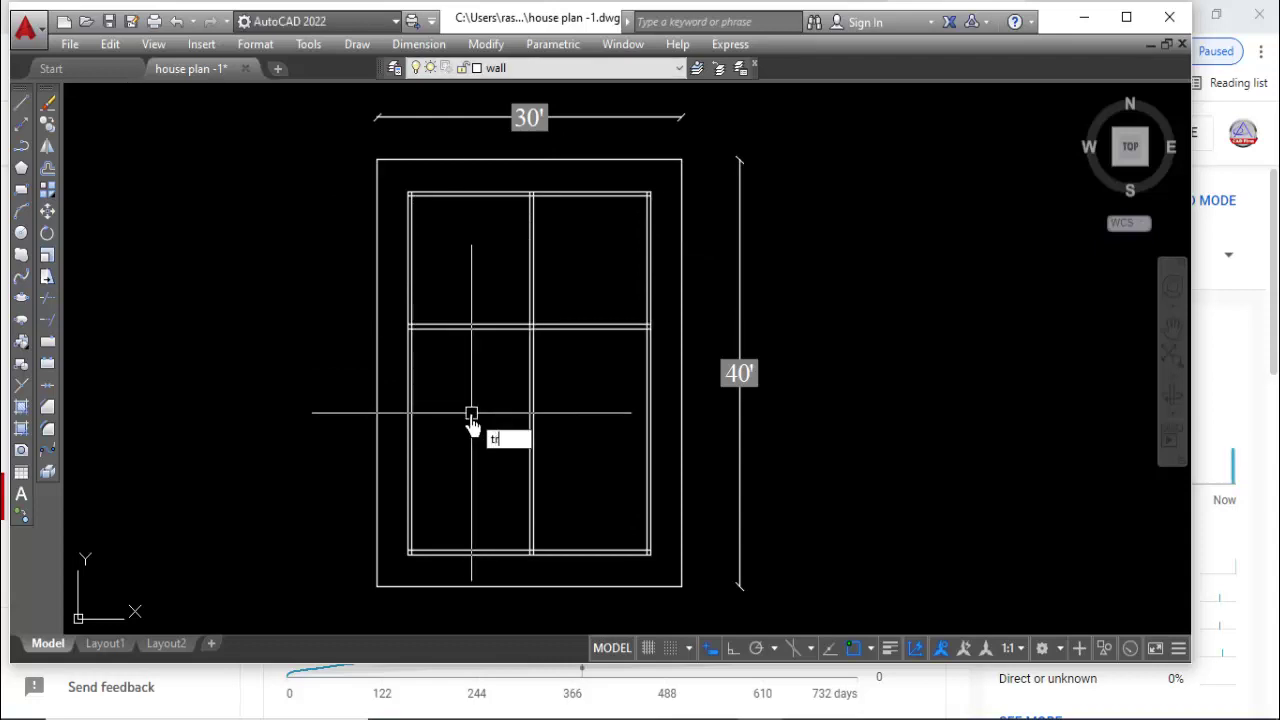
Trim away the right half of the middle horizontal line.
key("Return")
left_click(605, 326)
key("Return")
Offset the top inner wall line 3 down, then set a 5 offset distance.
type("o")
key("Return")
type("3")
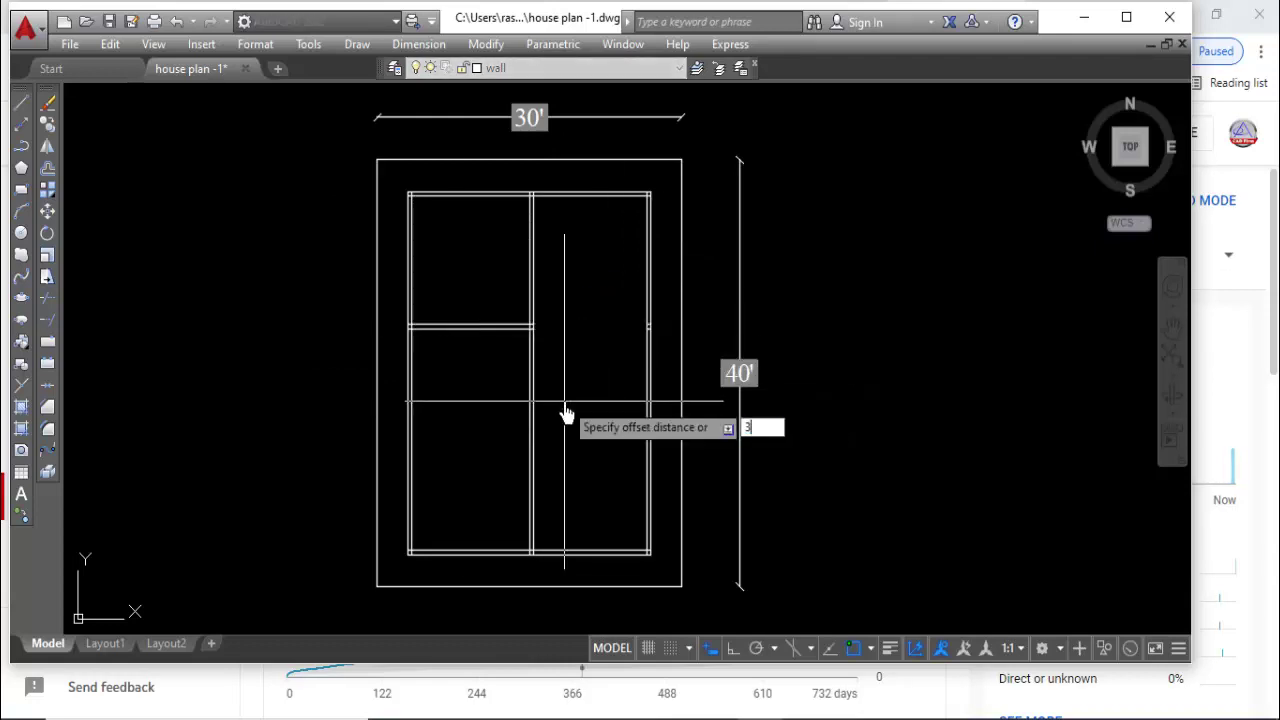
key("Return")
left_click(560, 196)
left_click(570, 300)
key("Return")
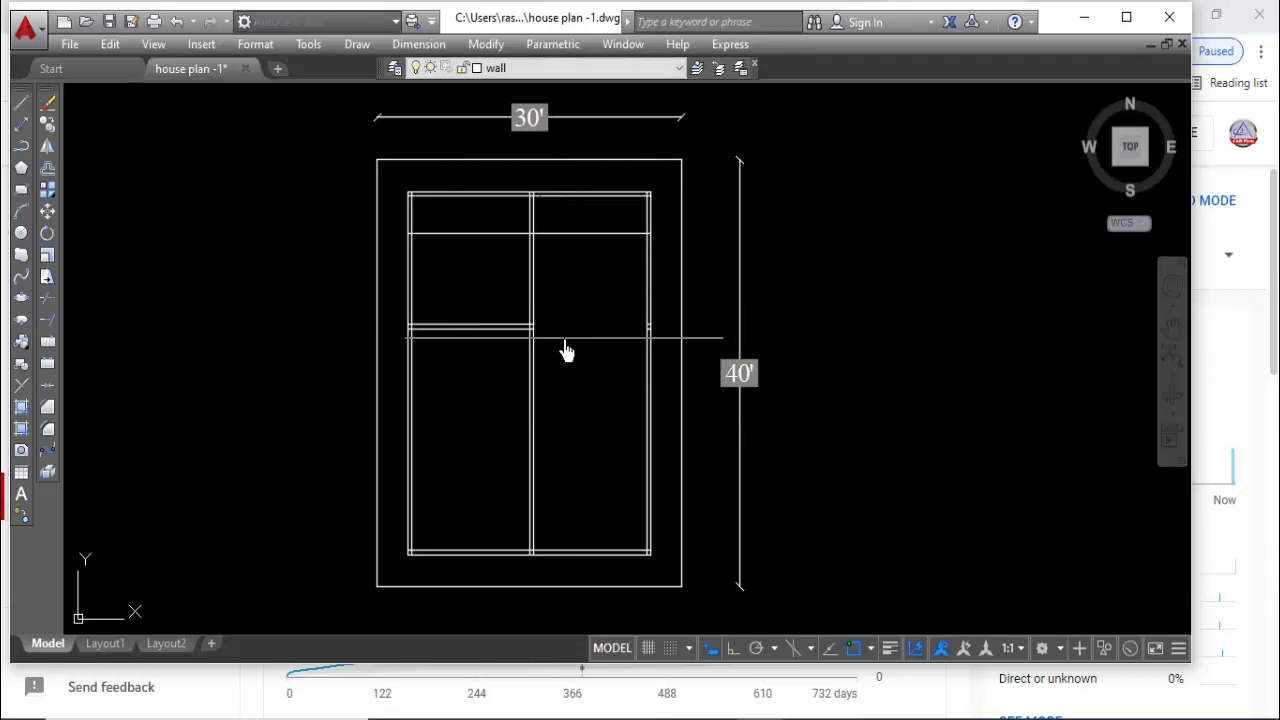
key("Return")
type("5")
key("Return")
Trim away the left part of the new wall below the top wall.
key("Return")
type("tr")
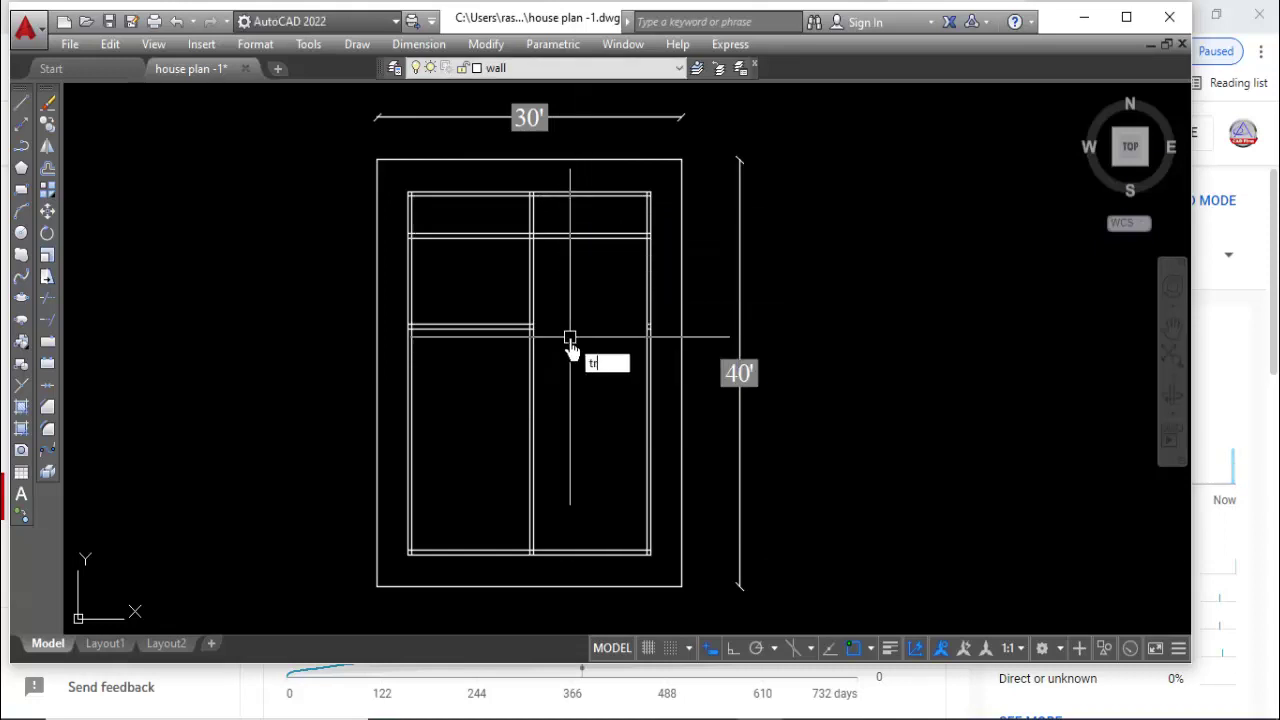
key("Return")
left_click(463, 225)
key("Return")
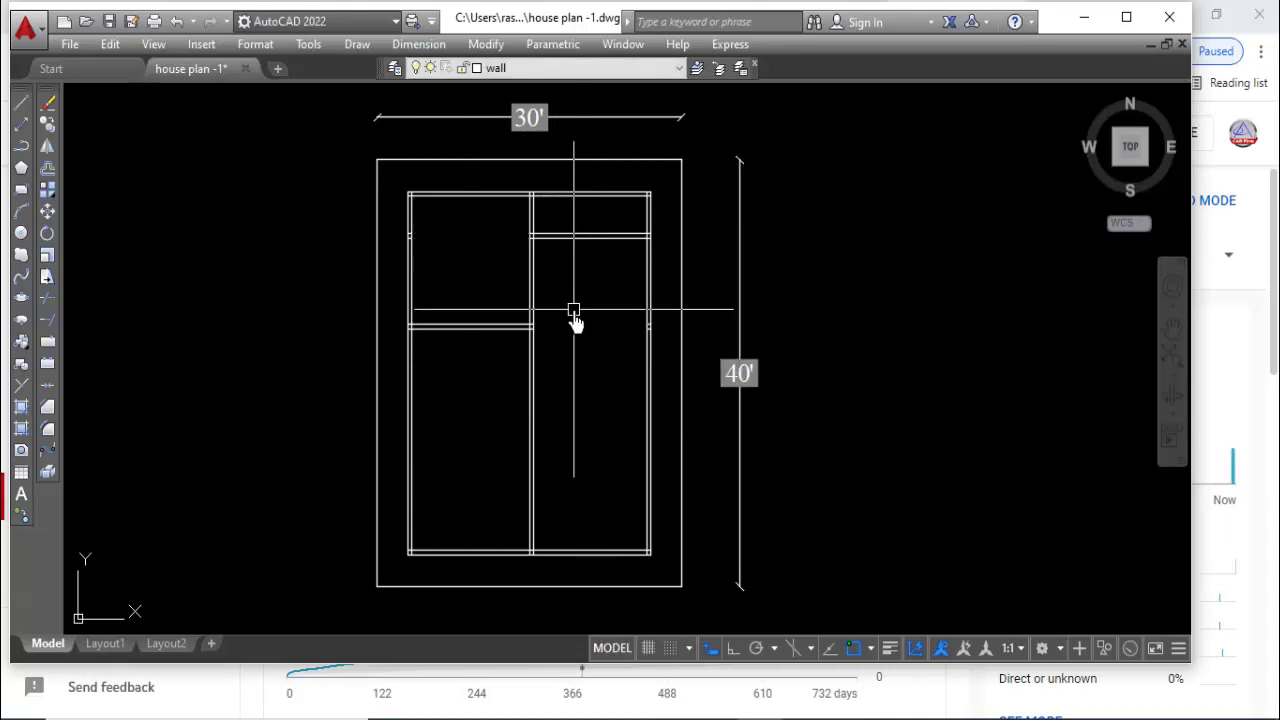
type("tr")
Trim the vertical wall stub and the right part of the middle wall.
key("Return")
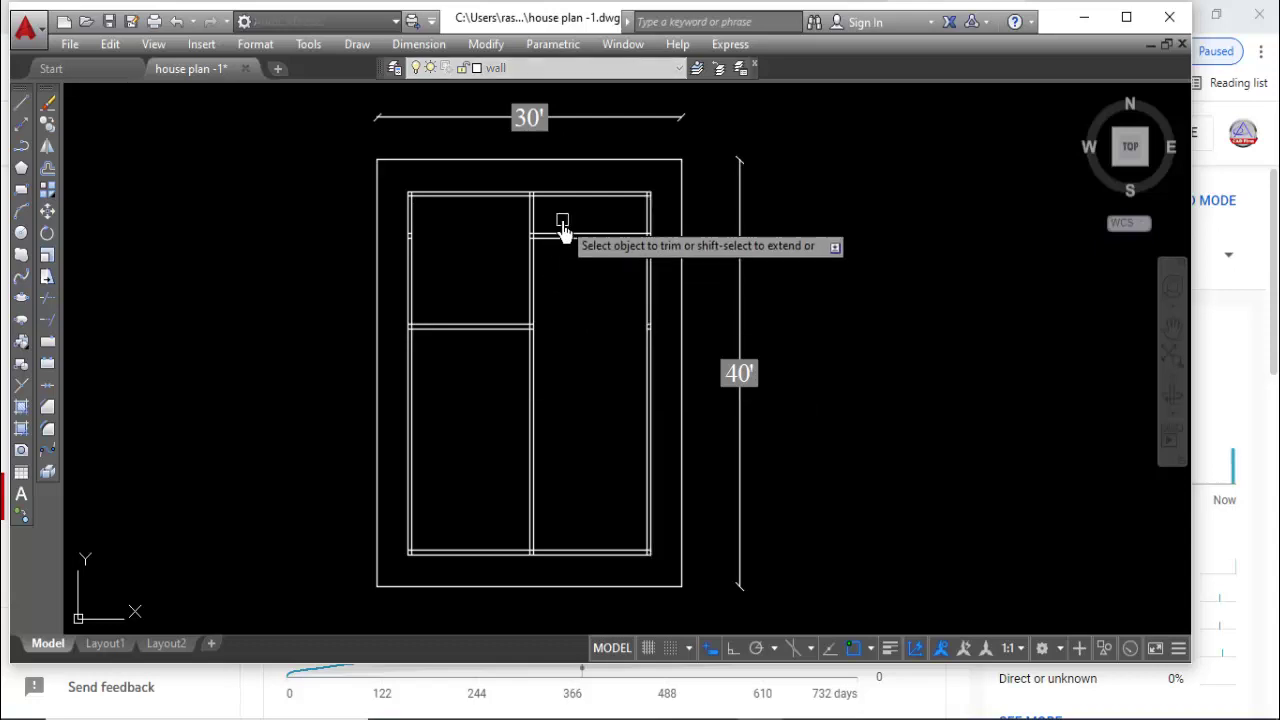
left_click(531, 213)
left_click(590, 322)
key("Return")
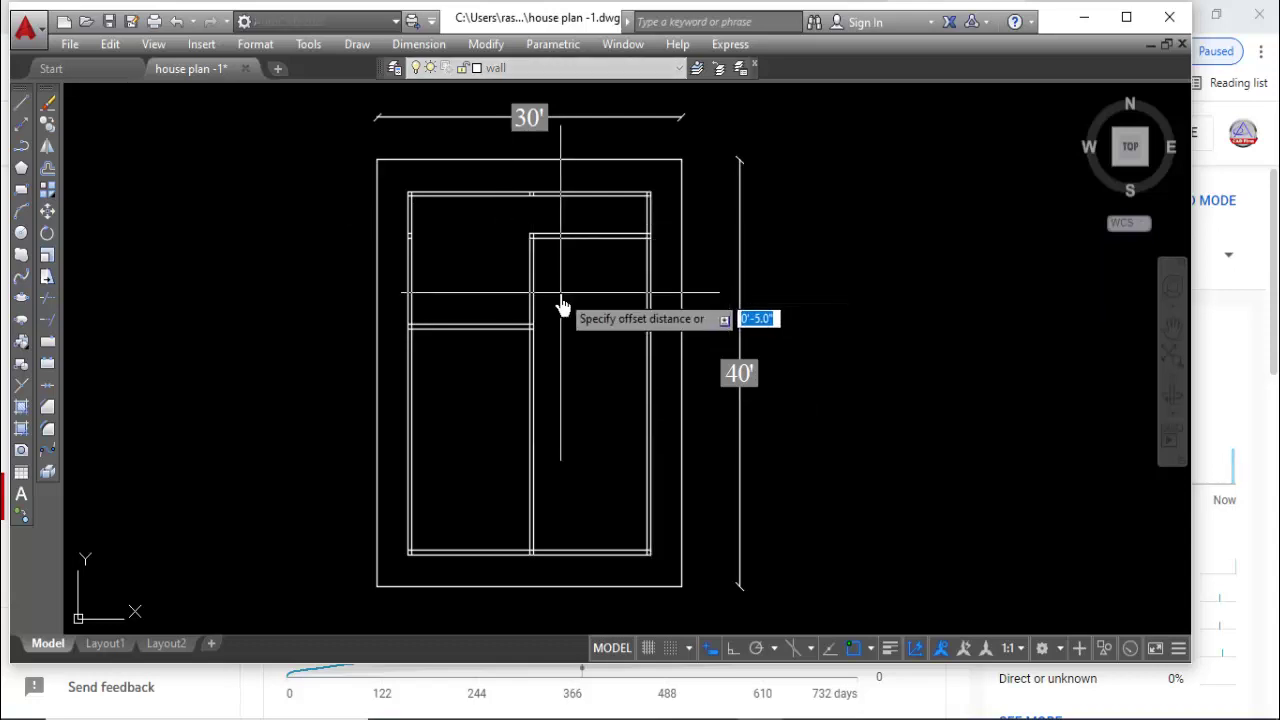
Offset the wall line 5 to add its second line just below.
key("Return")
left_click(593, 239)
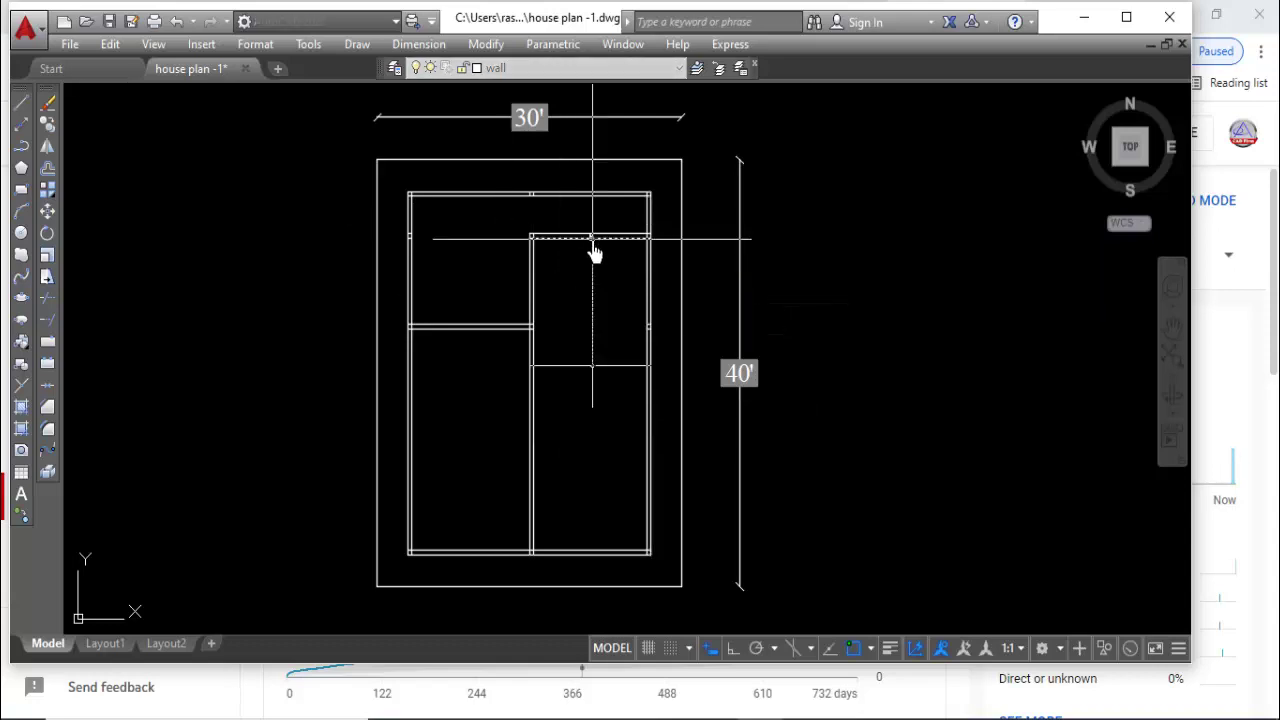
key("Return")
type("5")
key("Return")
left_click(566, 365)
left_click(568, 378)
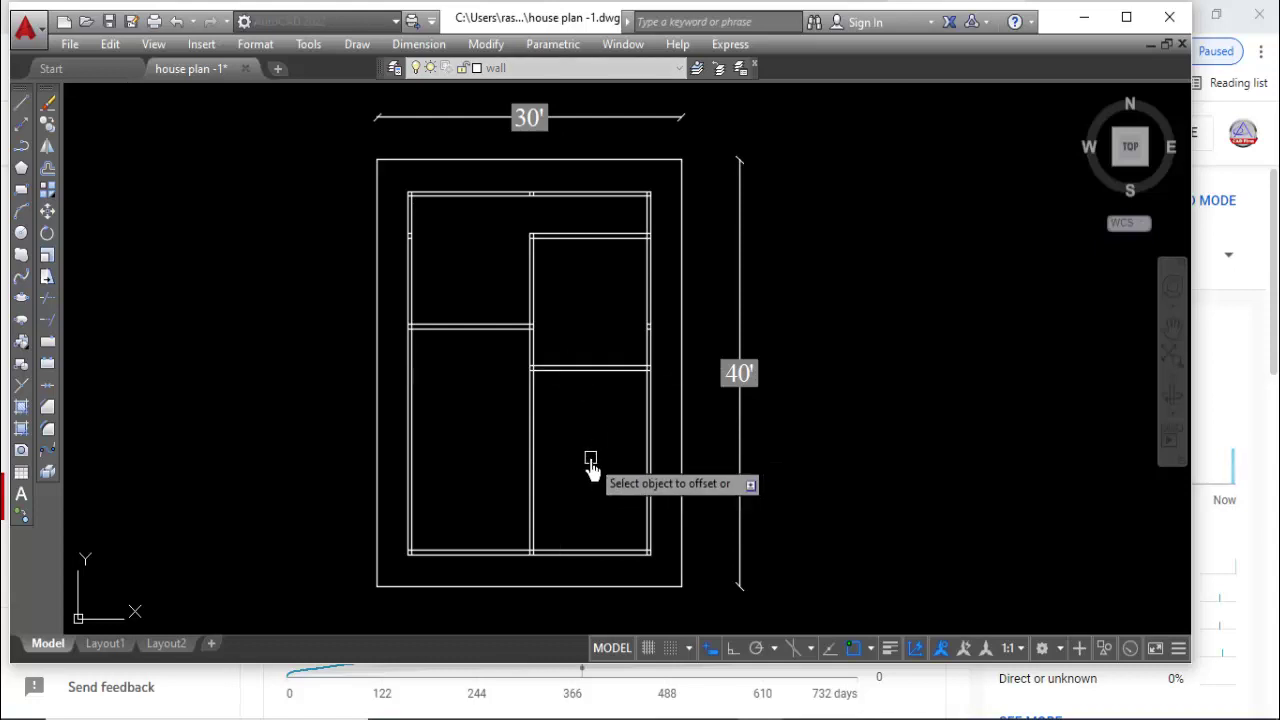
Offset the left wall line 5 to place a new vertical wall line to the right.
left_click(412, 369)
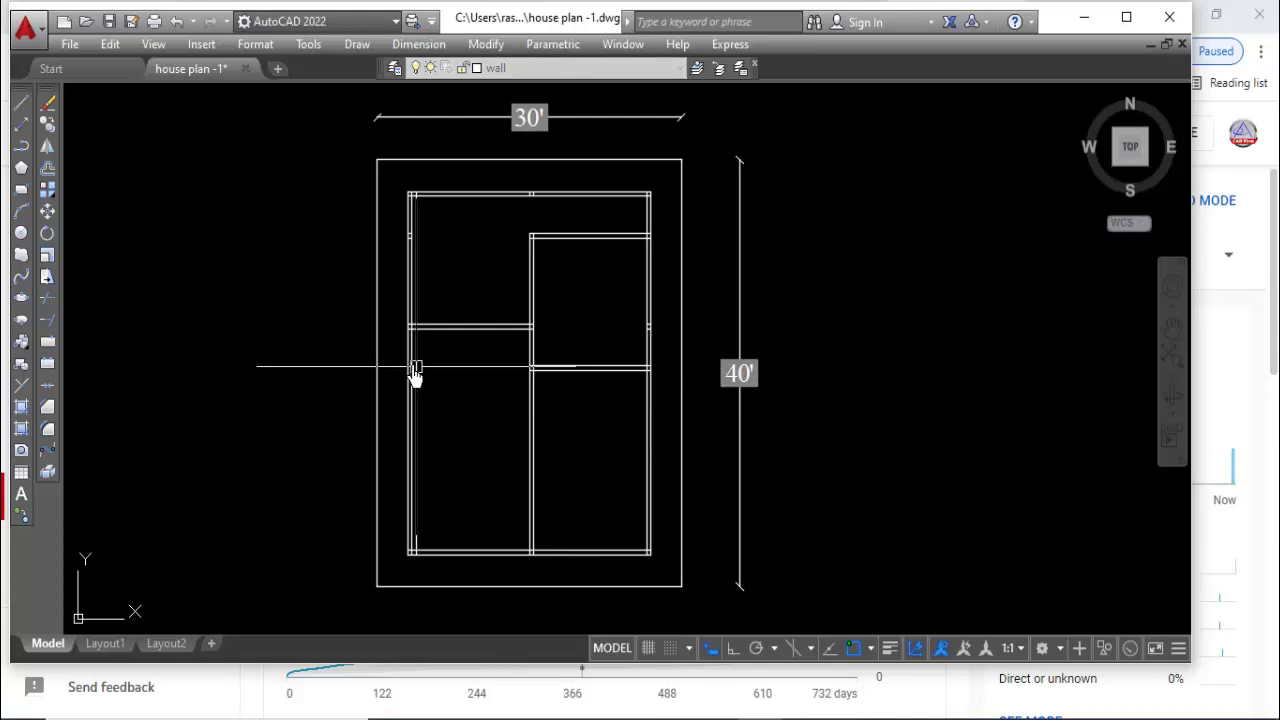
key("Return")
left_click(420, 364)
key("Return")
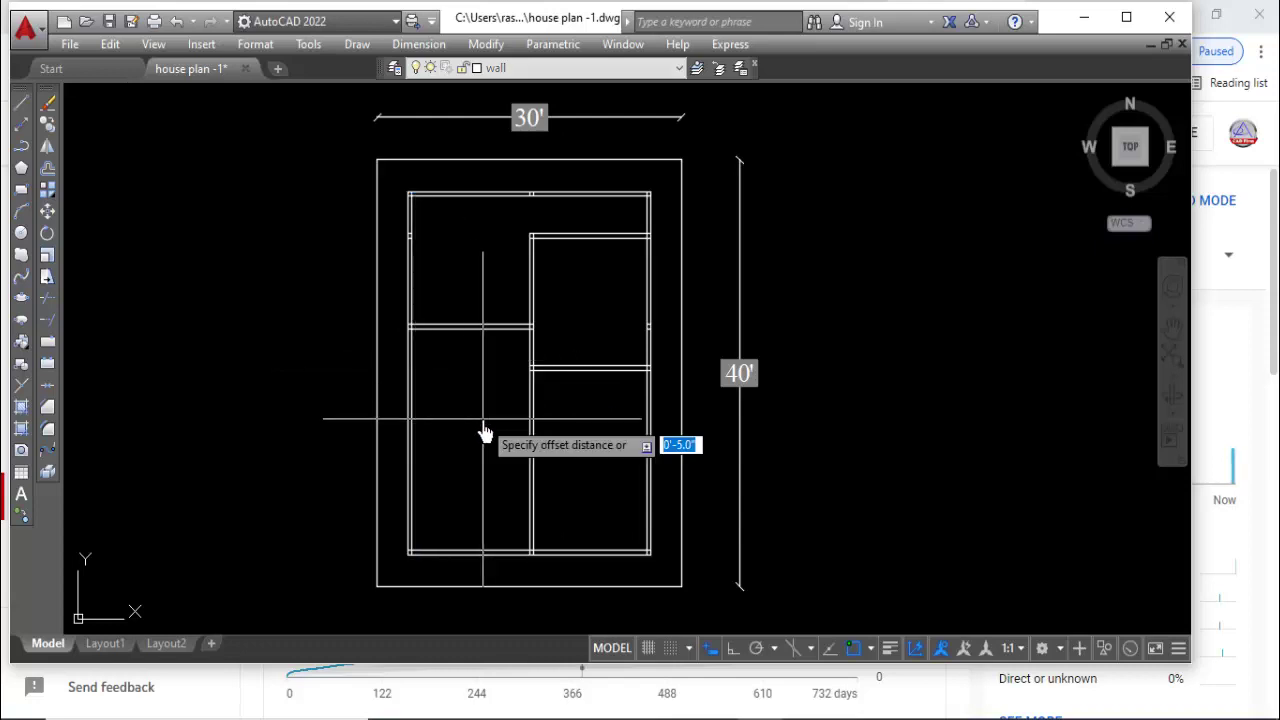
type("5")
key("Return")
left_click(414, 366)
left_click(520, 394)
Add a parallel line 5 away to complete the vertical wall and trim a segment.
key("Return")
key("Return")
type("5")
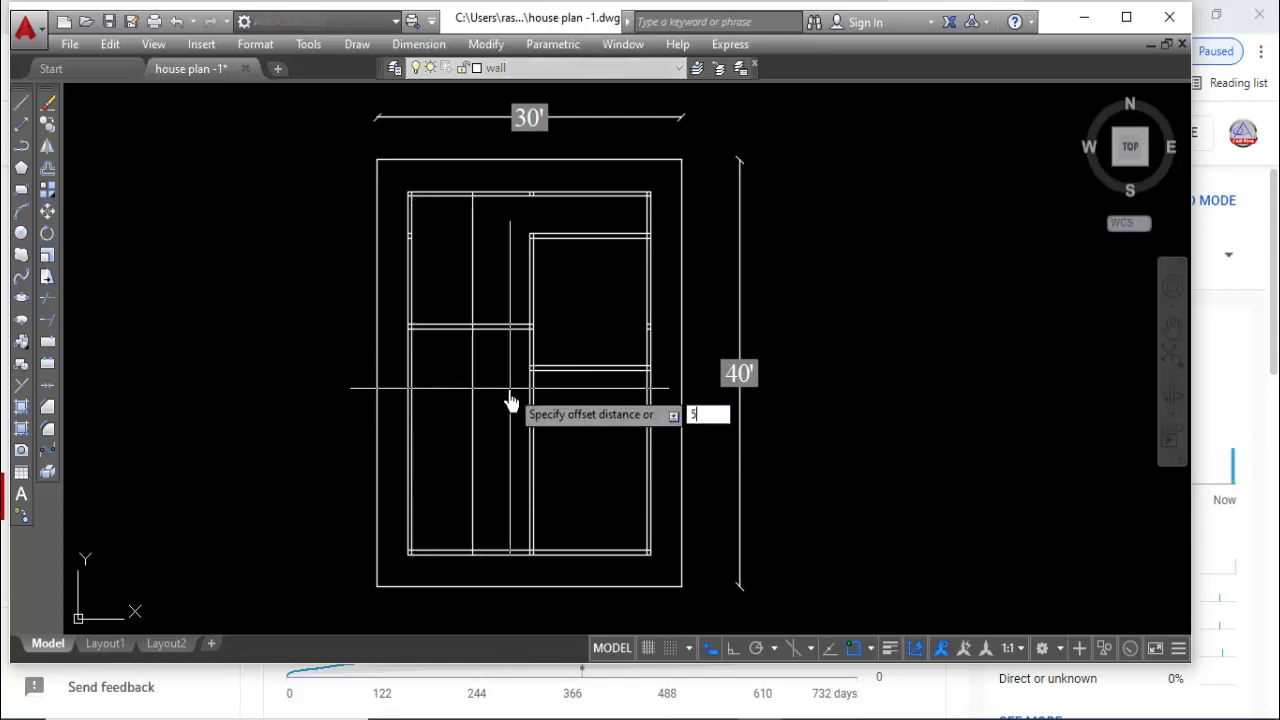
key("Return")
left_click(472, 368)
left_click(500, 385)
type("tr")
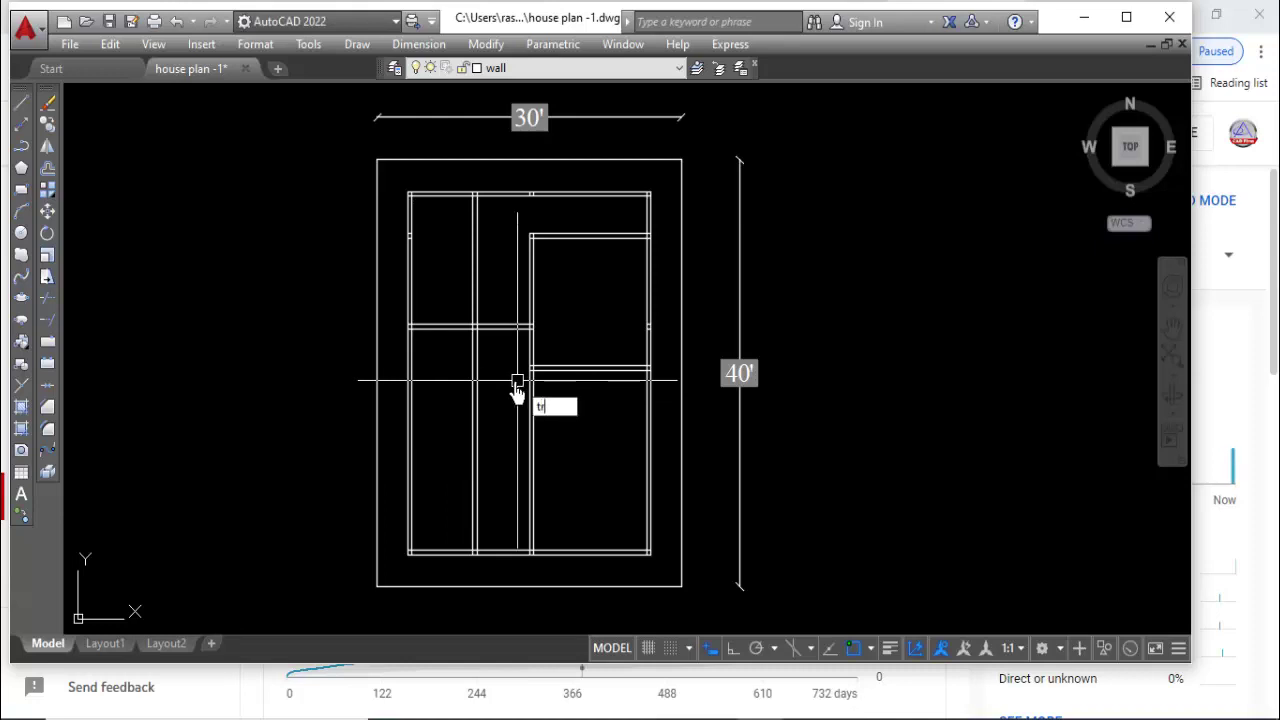
key("Return")
left_click(483, 316)
Offset a wall line 4' to place a new wall line on the right.
type("o")
key("Return")
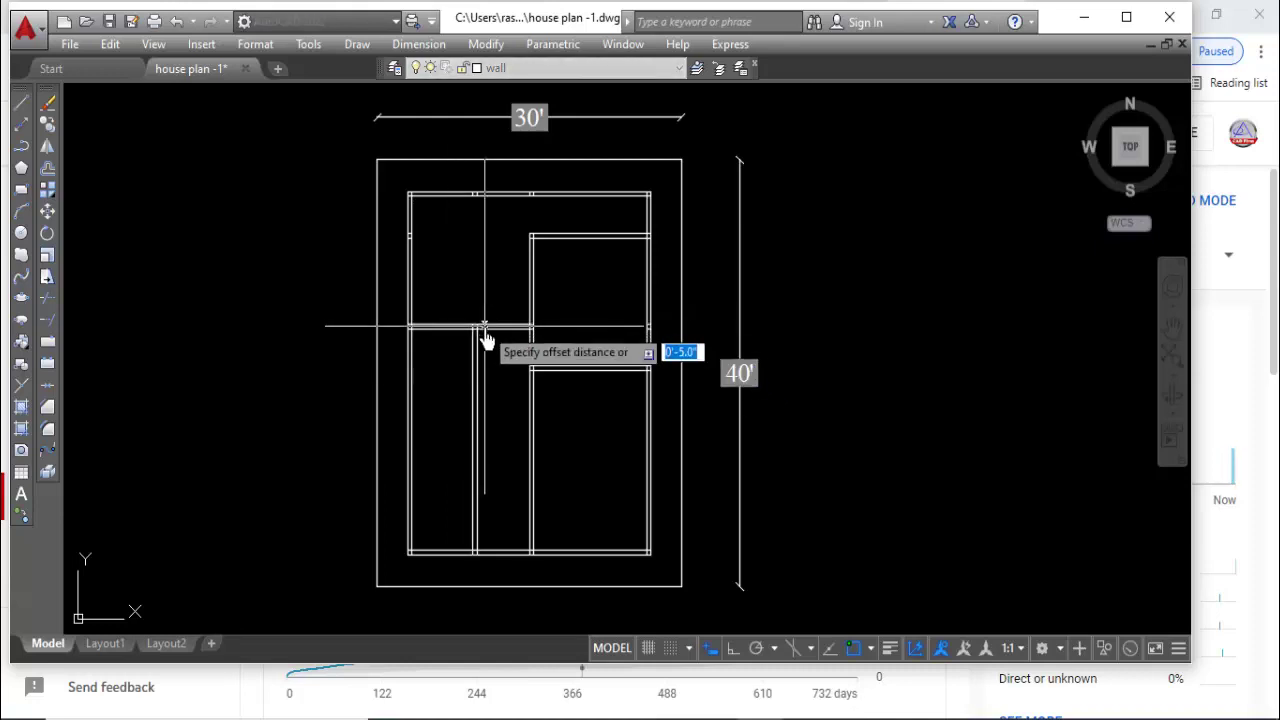
key("Return")
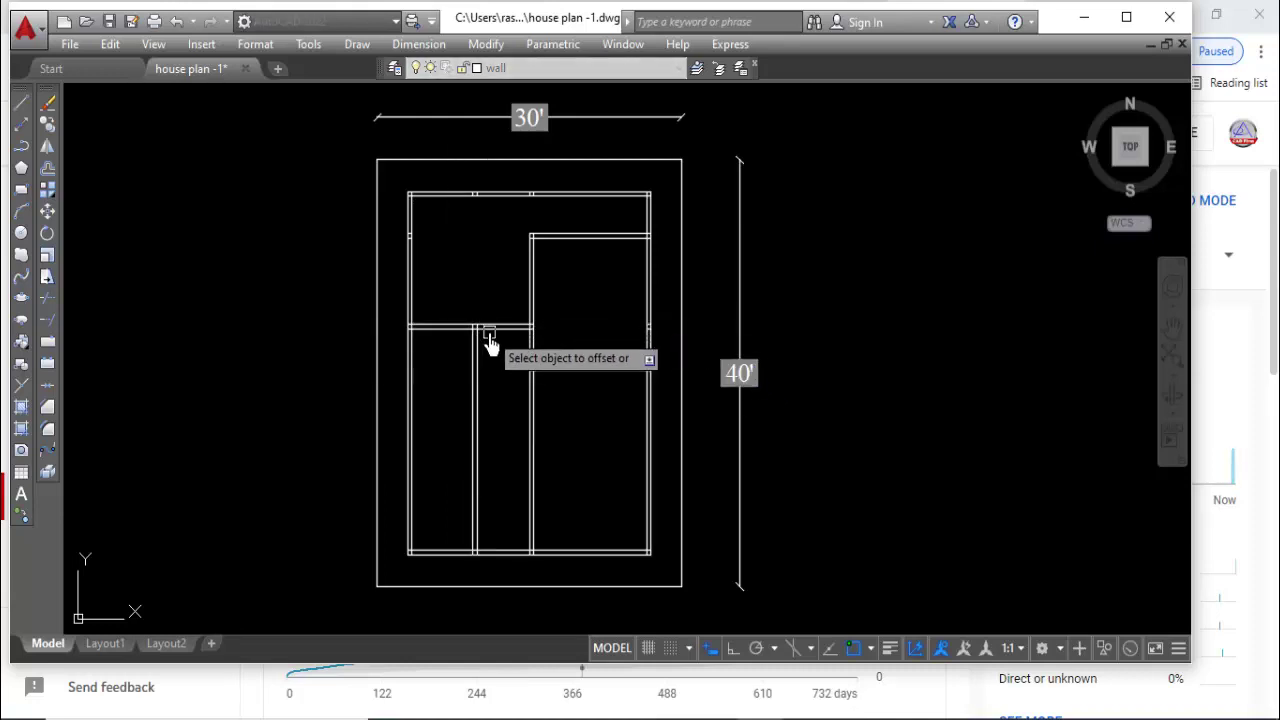
left_click(478, 430)
left_click(600, 400)
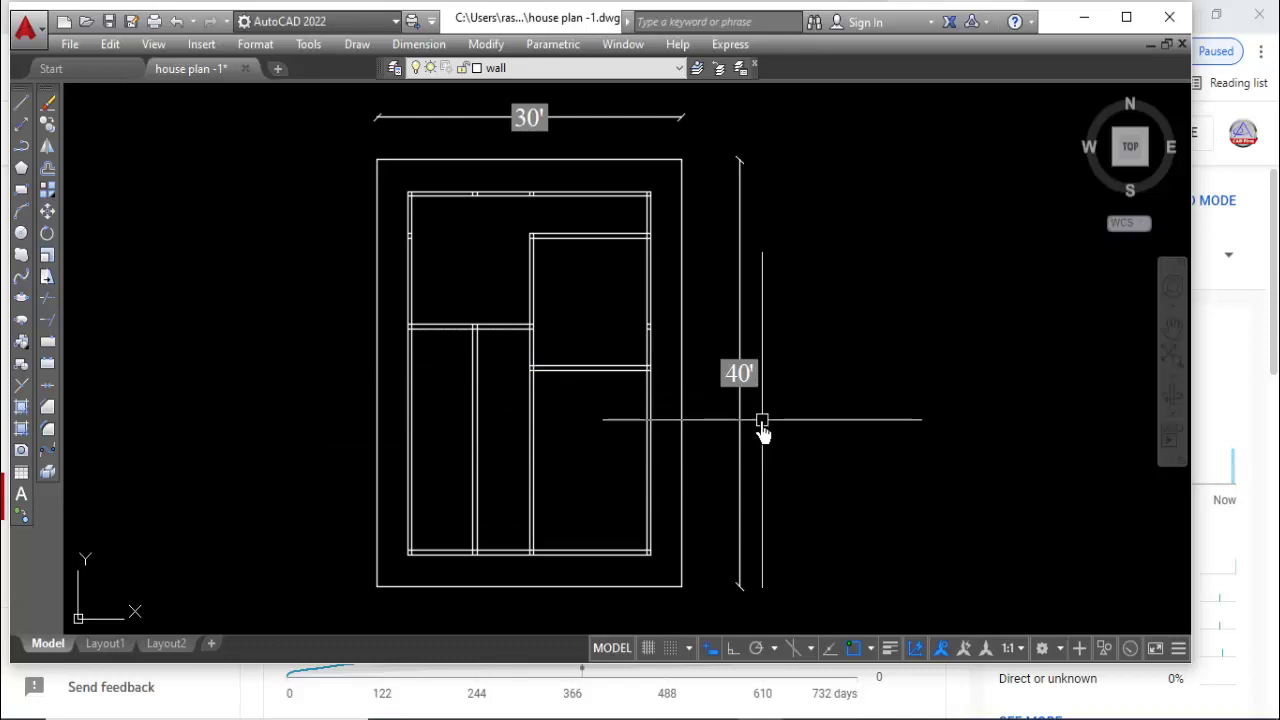
type("EX")
Extend the vertical and horizontal wall lines to meet the surrounding walls.
key("Return")
left_click(533, 361)
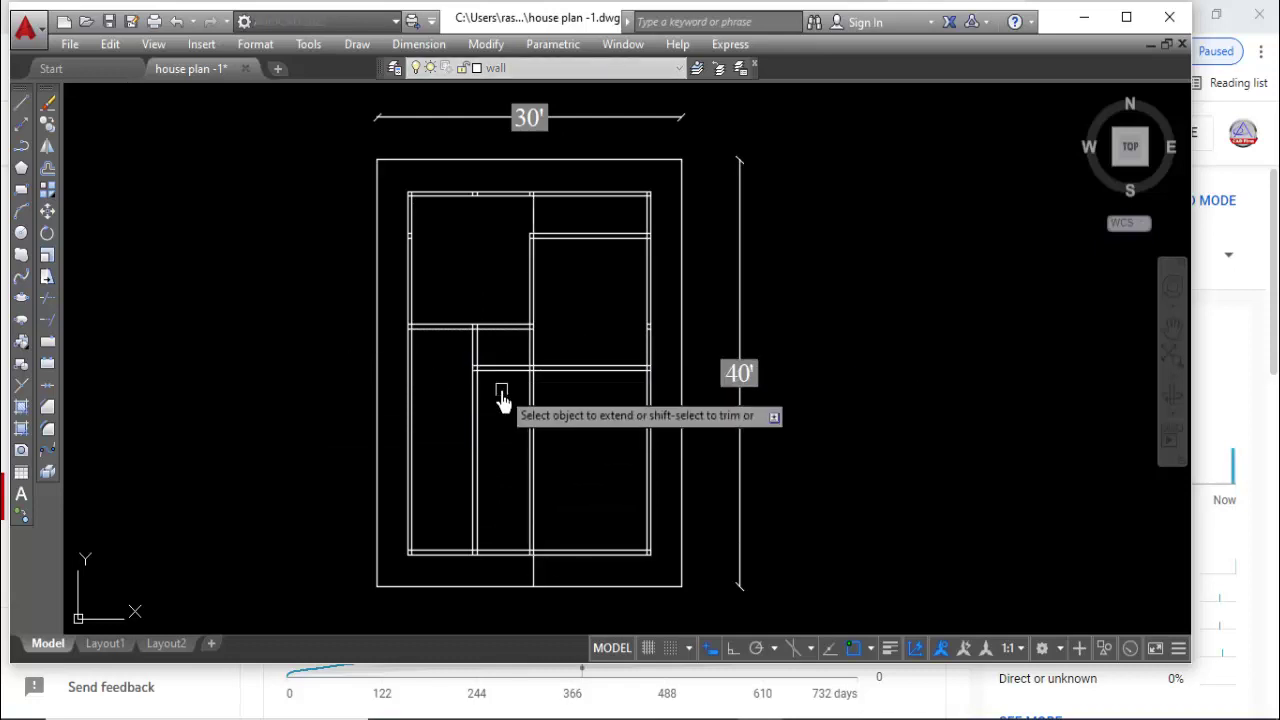
left_click(502, 370)
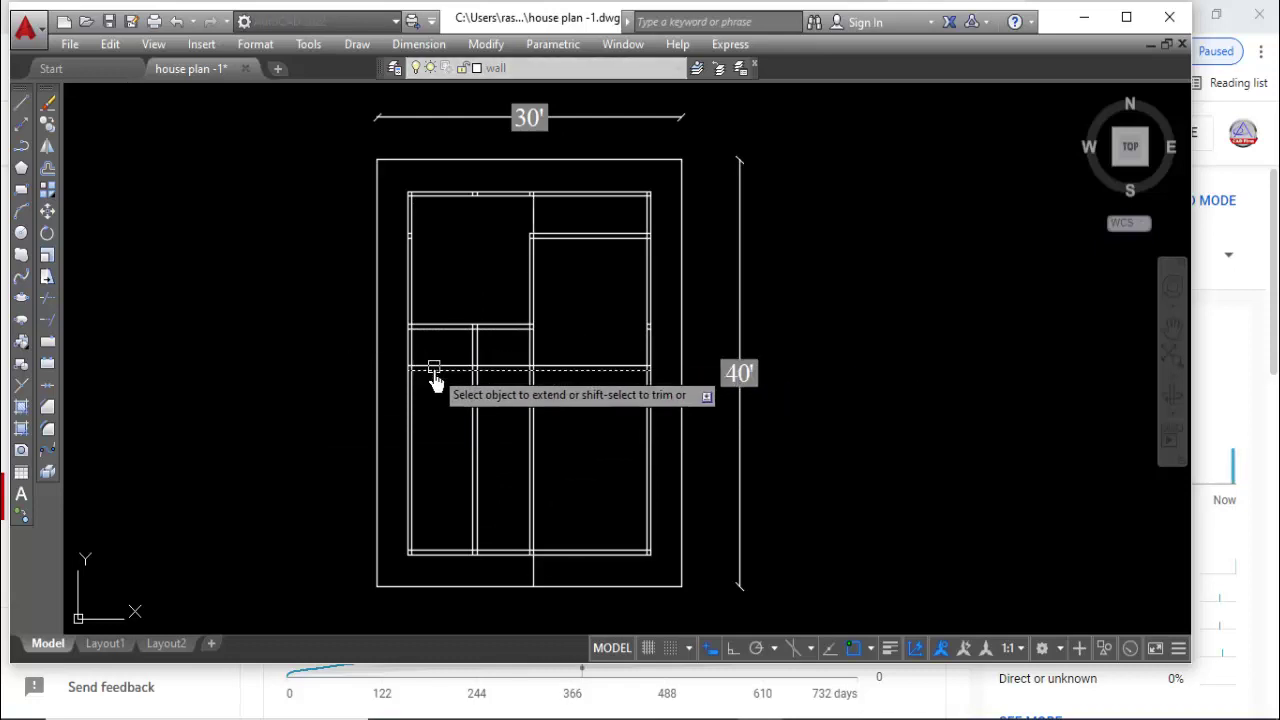
left_click(431, 371)
key("Return")
Trim the excess wall segments in the lower right of the plan.
key("Return")
left_click(504, 366)
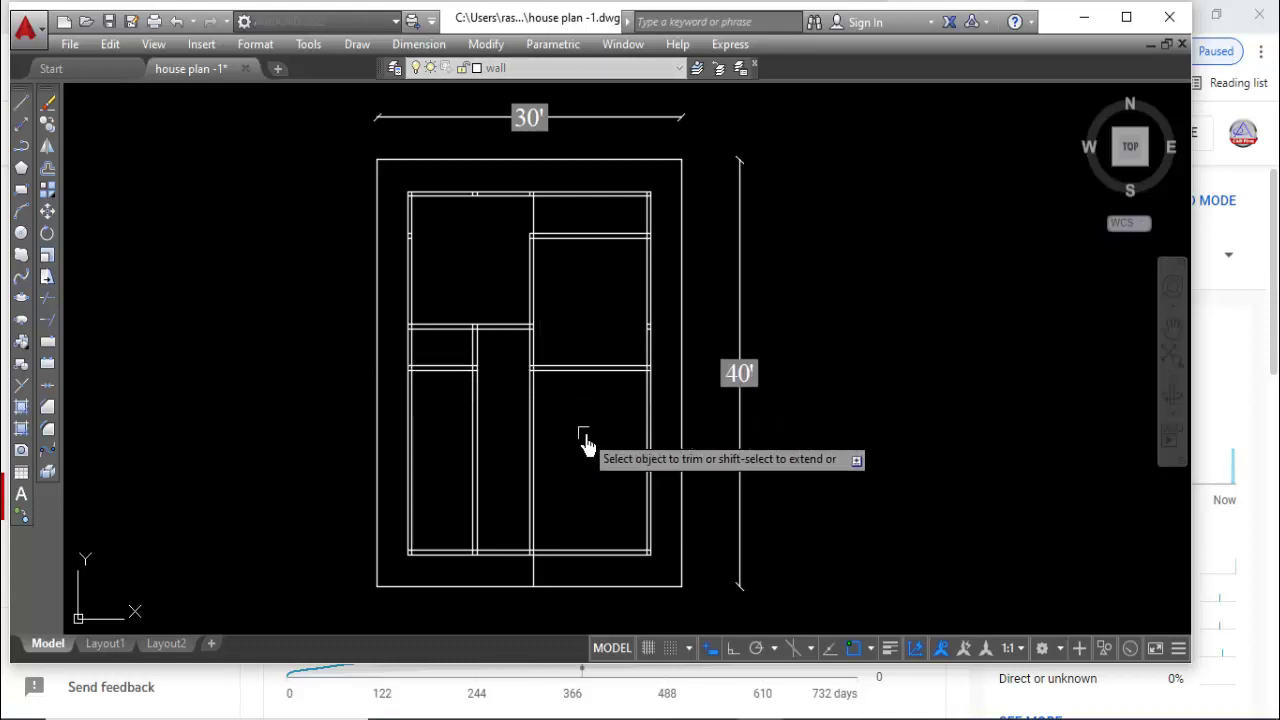
left_click_drag(457, 466, 593, 480)
key("Return")
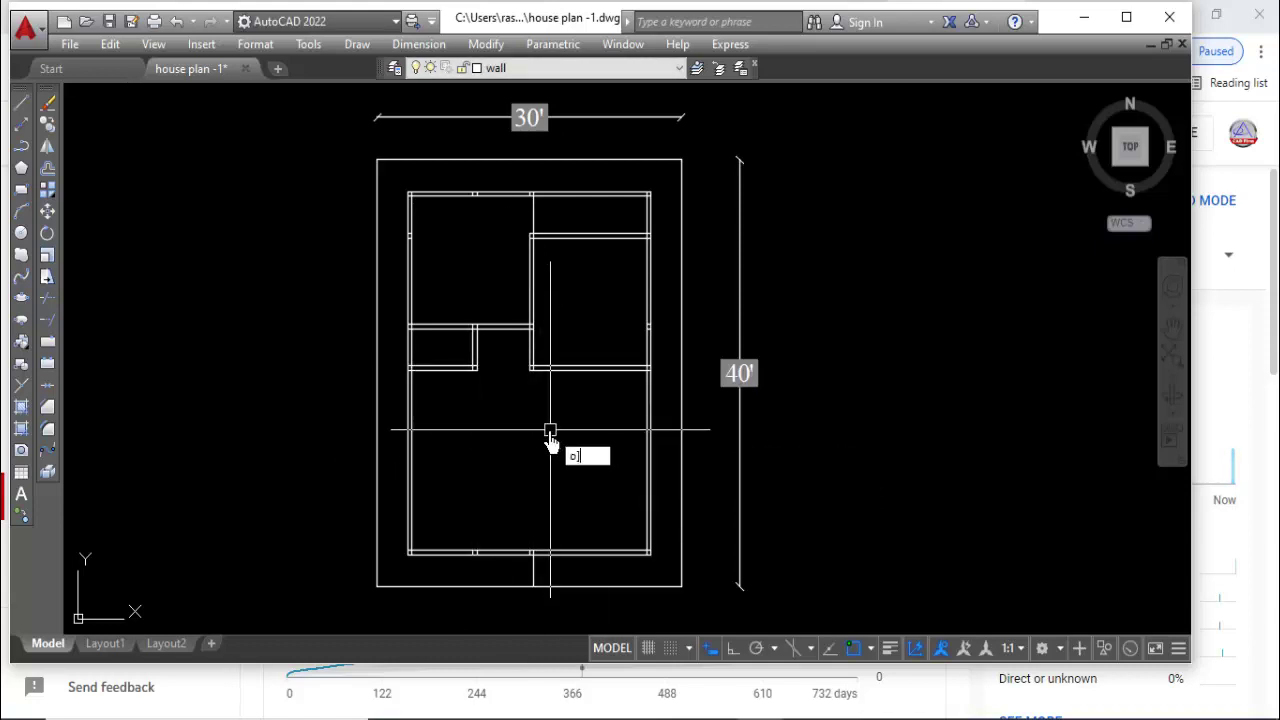
type("o")
Offset new 4' wall lines above and beside existing walls, then trim an overlap.
key("Return")
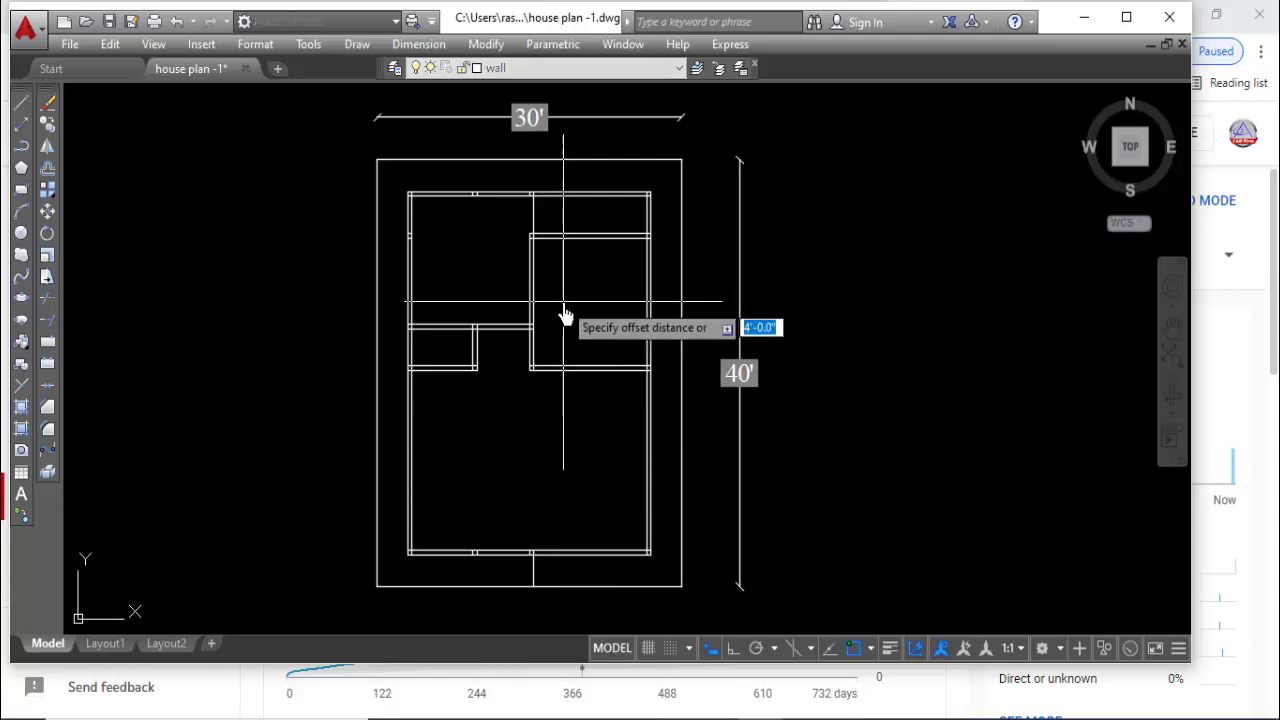
type("4")
key("Return")
scroll(546, 363, "up", 4)
left_click(564, 388)
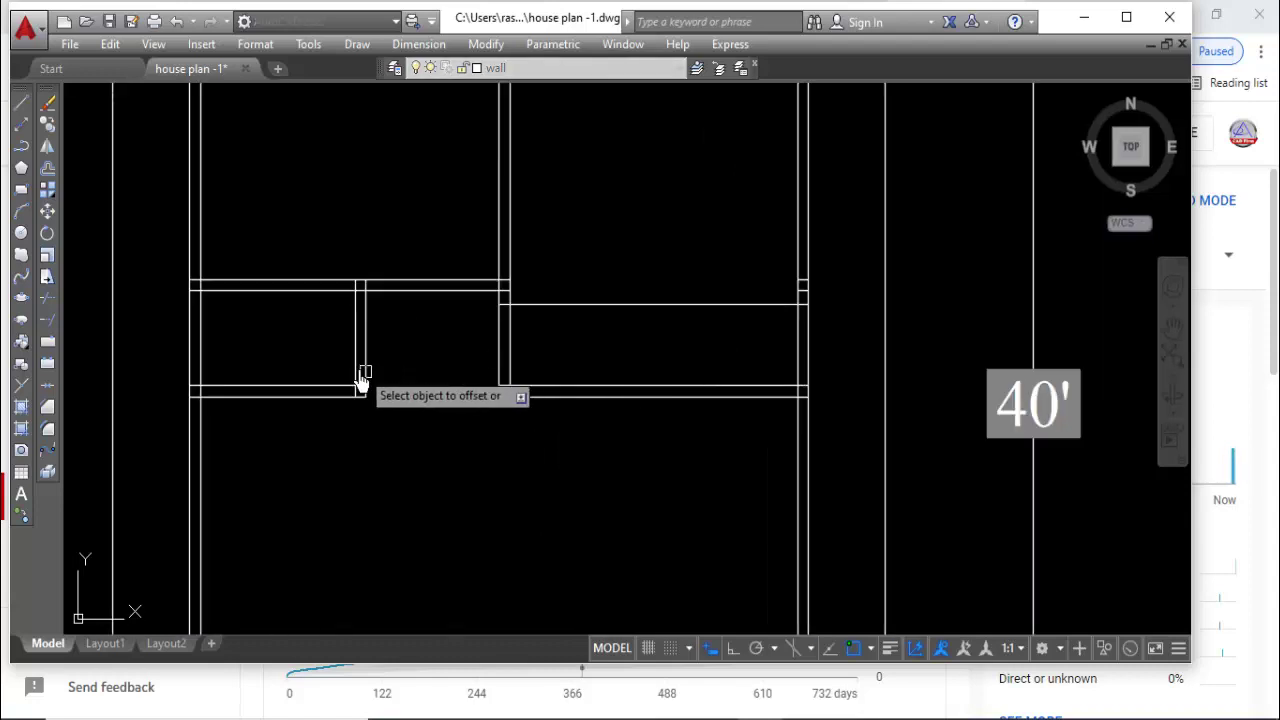
left_click(477, 277)
left_click(498, 270)
left_click(380, 280)
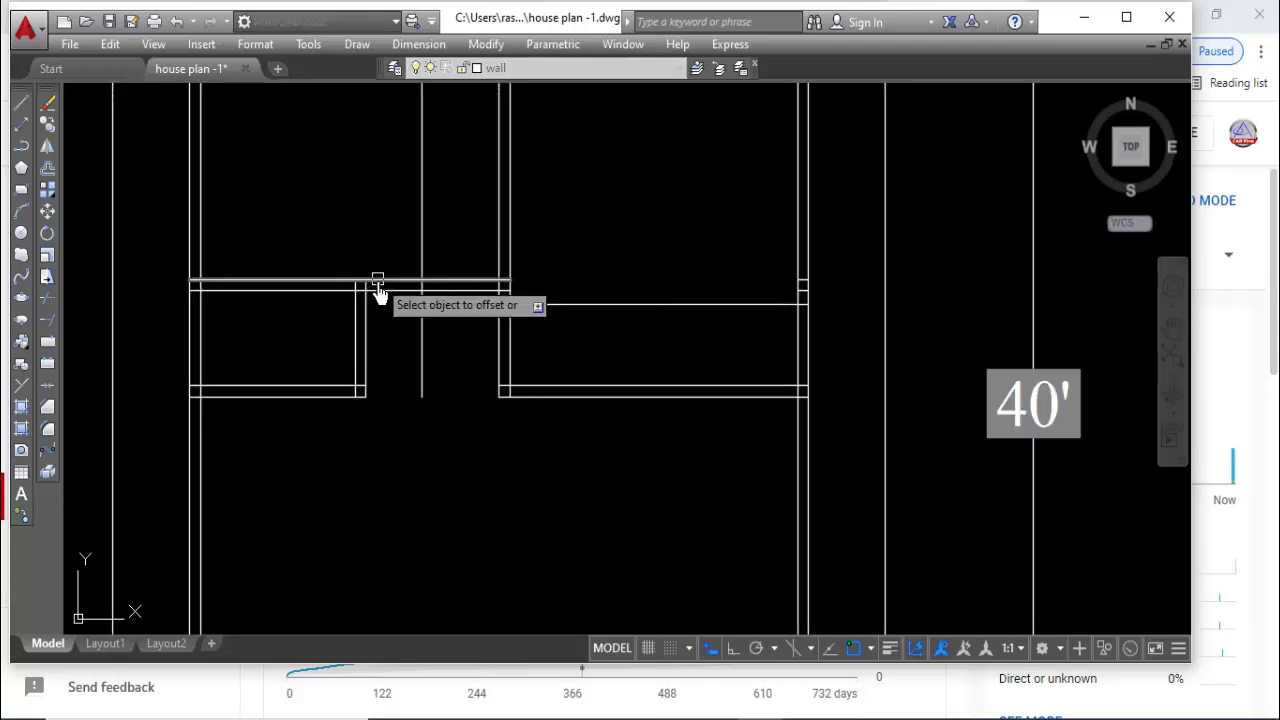
key("Return")
key("Return")
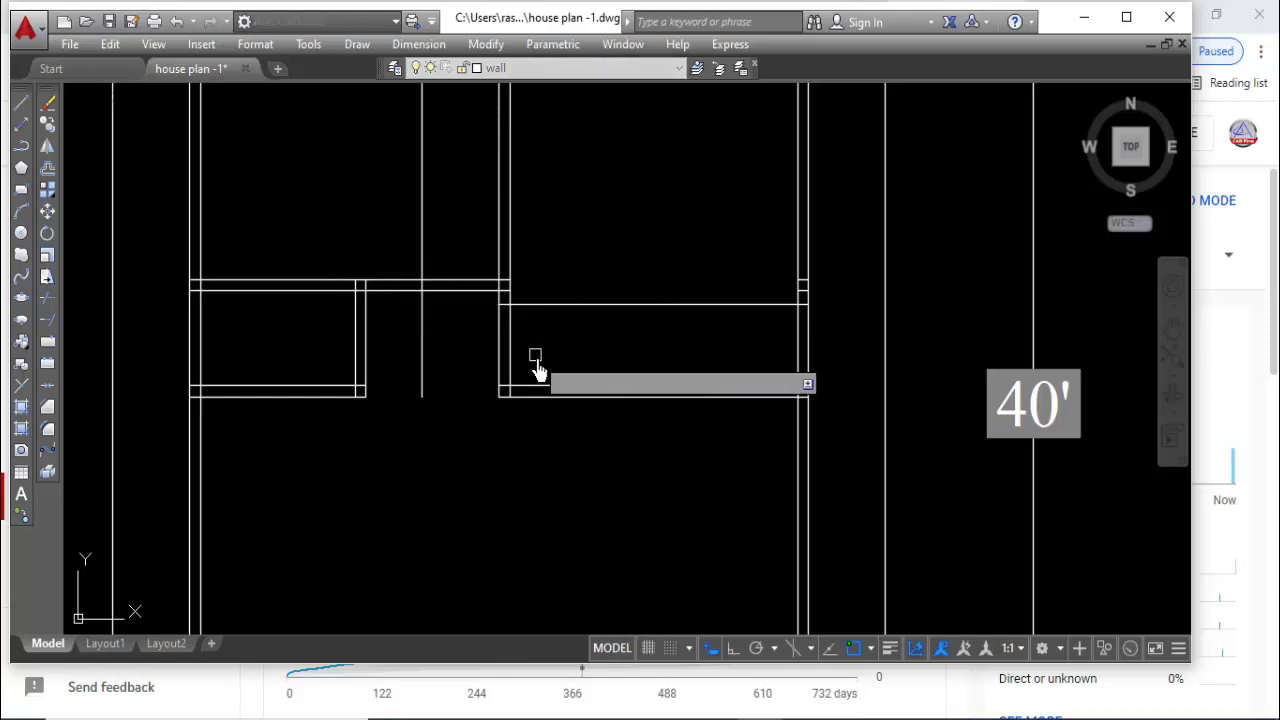
scroll(537, 371, "down", 5)
left_click(508, 366)
Trim two wall segments between the rooms and offset the horizontal wall 2'6" downward.
left_click(544, 352)
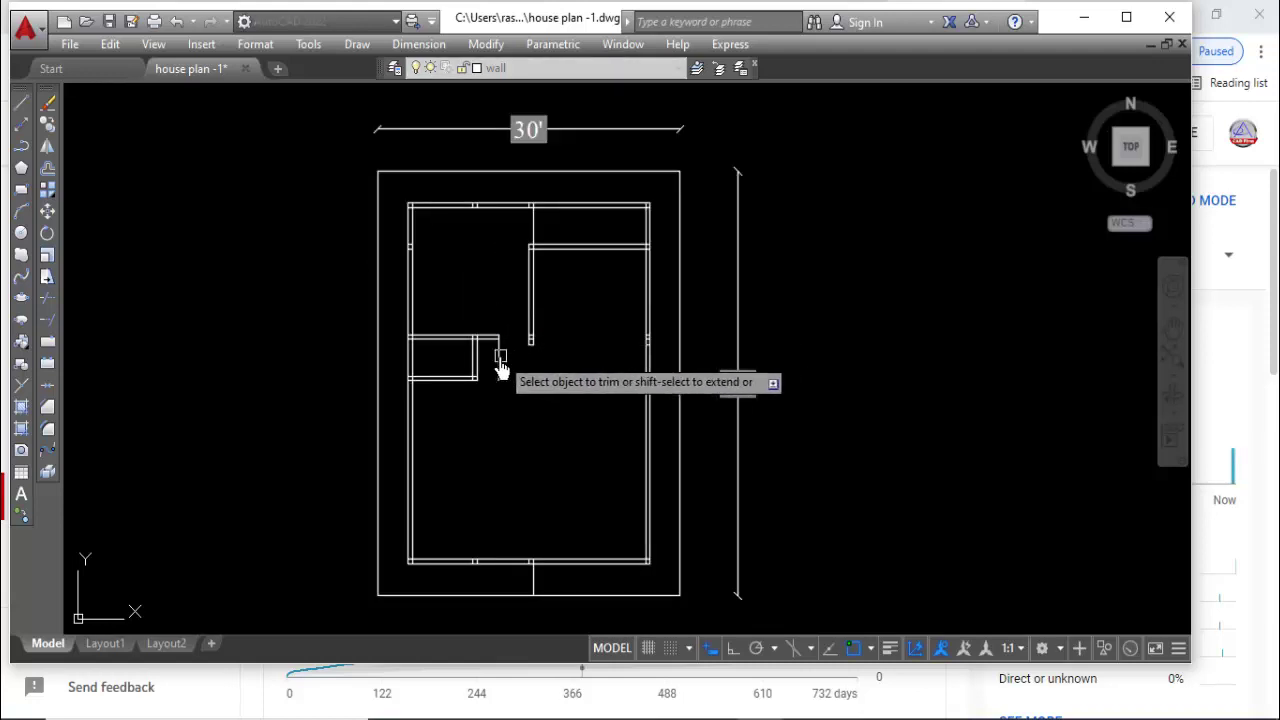
left_click(500, 357)
key("Return")
type("o")
key("Return")
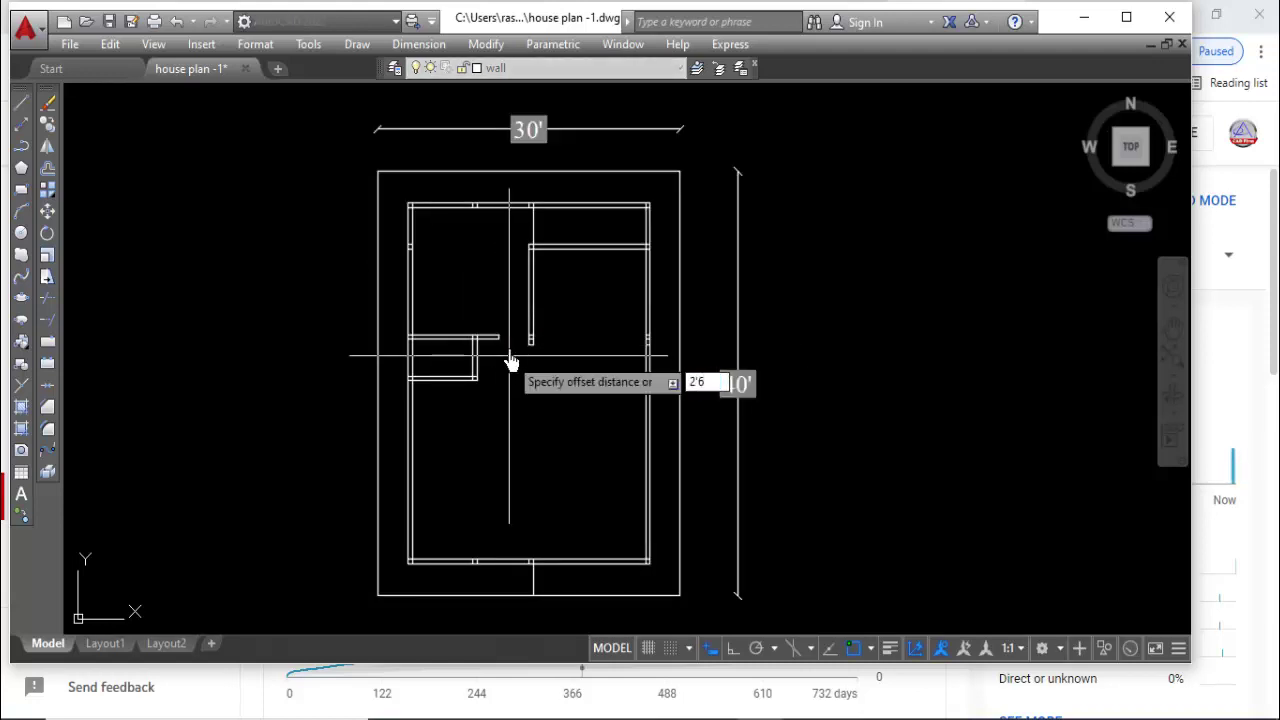
key("Return")
left_click(463, 352)
left_click(505, 388)
Trim the small excess wall pieces at the junctions and the short vertical segment near the top.
type("tr")
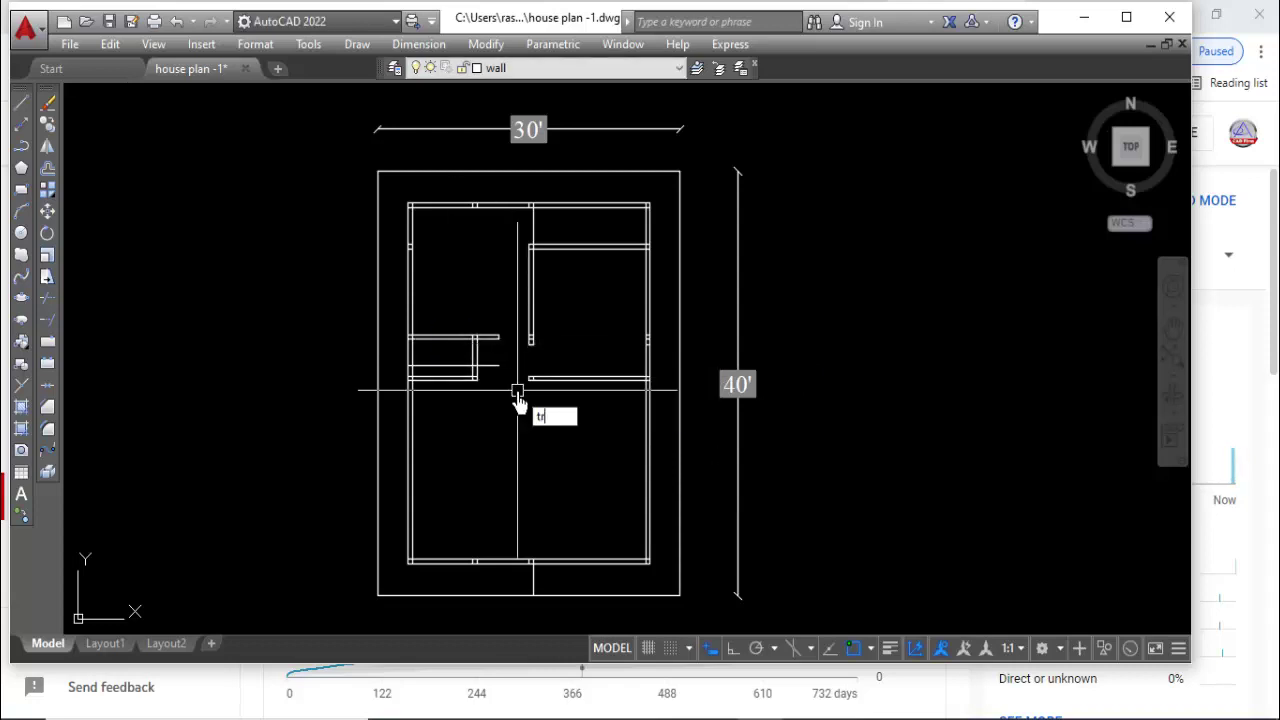
key("Return")
scroll(490, 370, "up", 4)
left_click(437, 337)
left_click(491, 368)
scroll(455, 425, "up", 2)
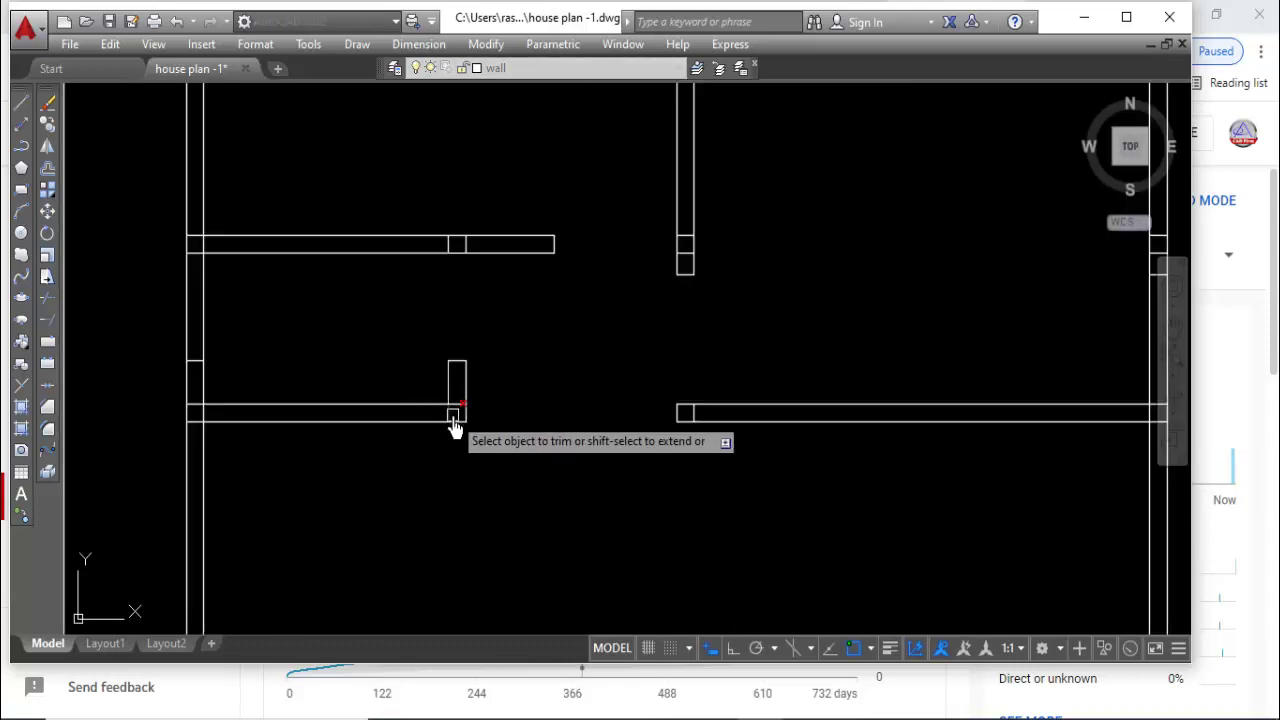
left_click(455, 425)
scroll(490, 422, "down", 3)
scroll(495, 420, "down", 2)
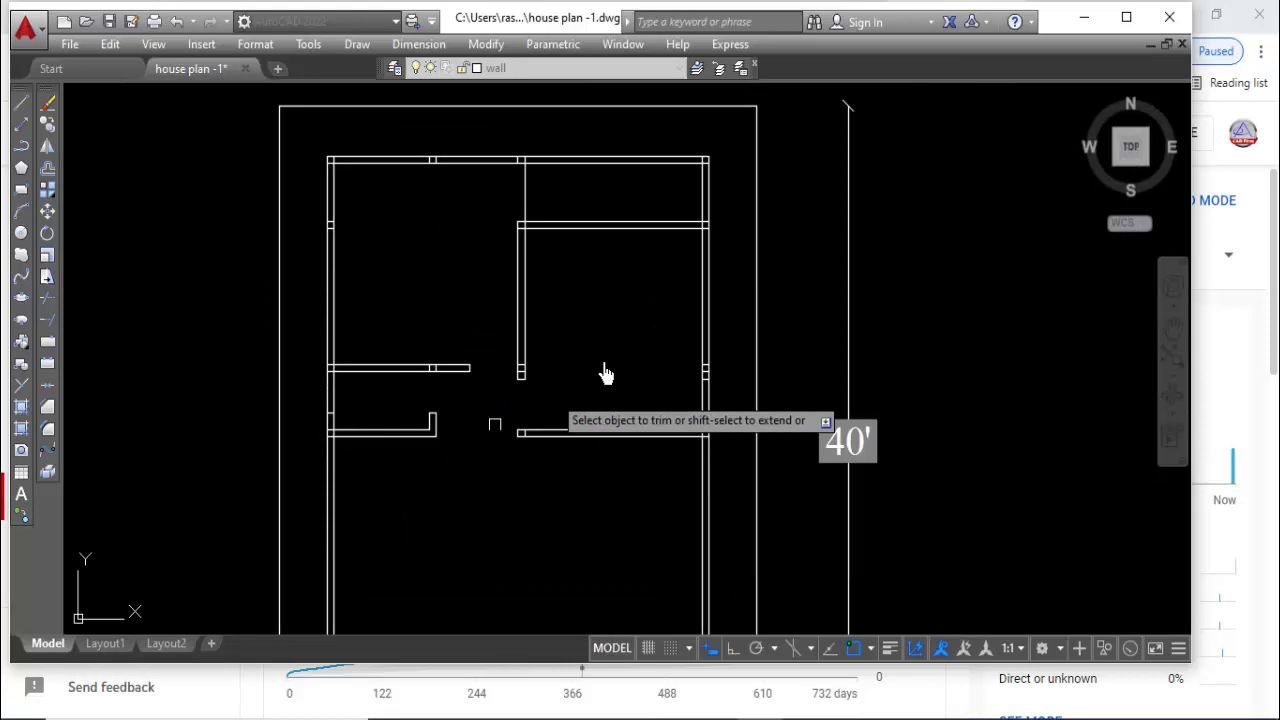
left_click(530, 202)
Offset walls at 2'-6" and trim the leftover right-side vertical wall lines between rooms.
key("Return")
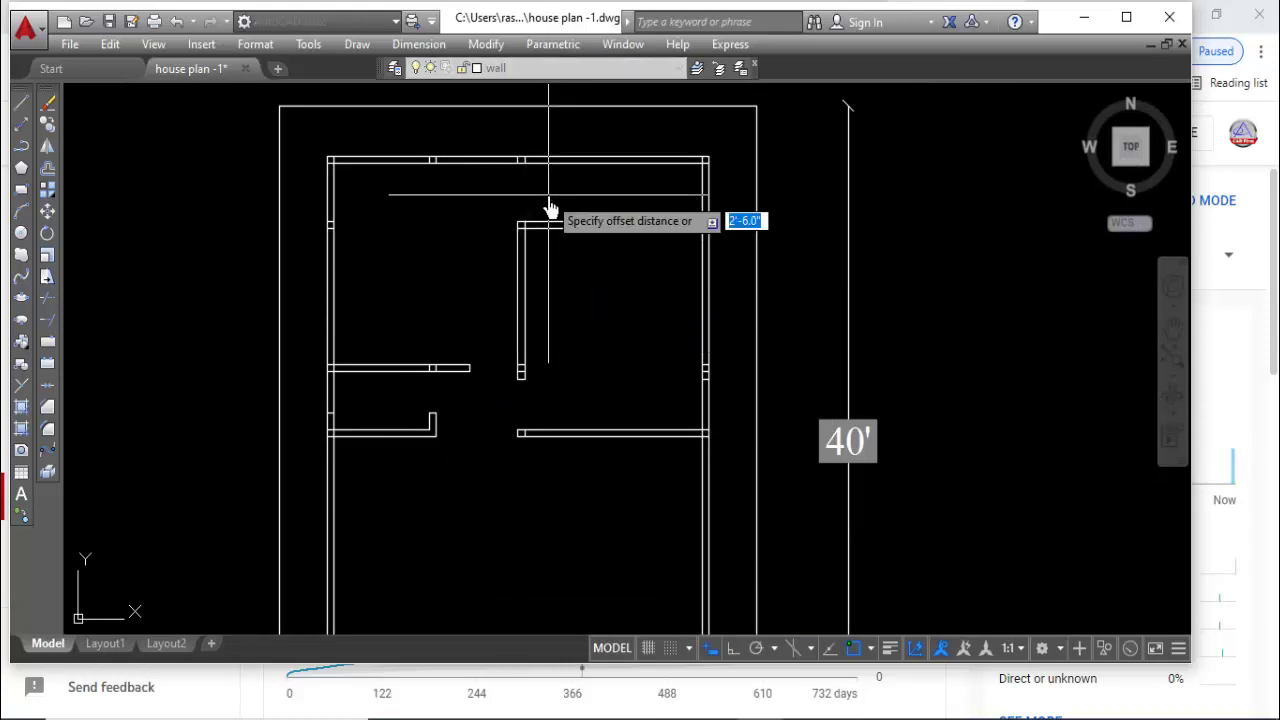
key("Return")
key("Return")
key("Return")
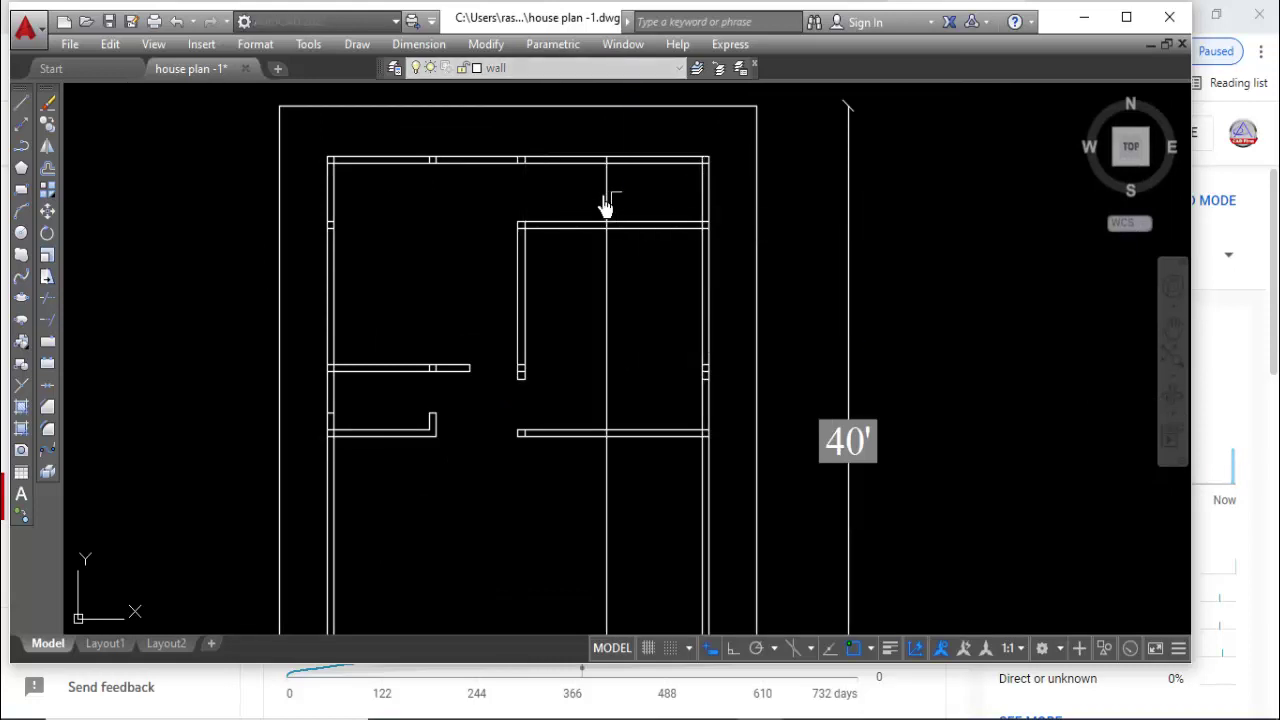
key("Escape")
type("tr")
key("Return")
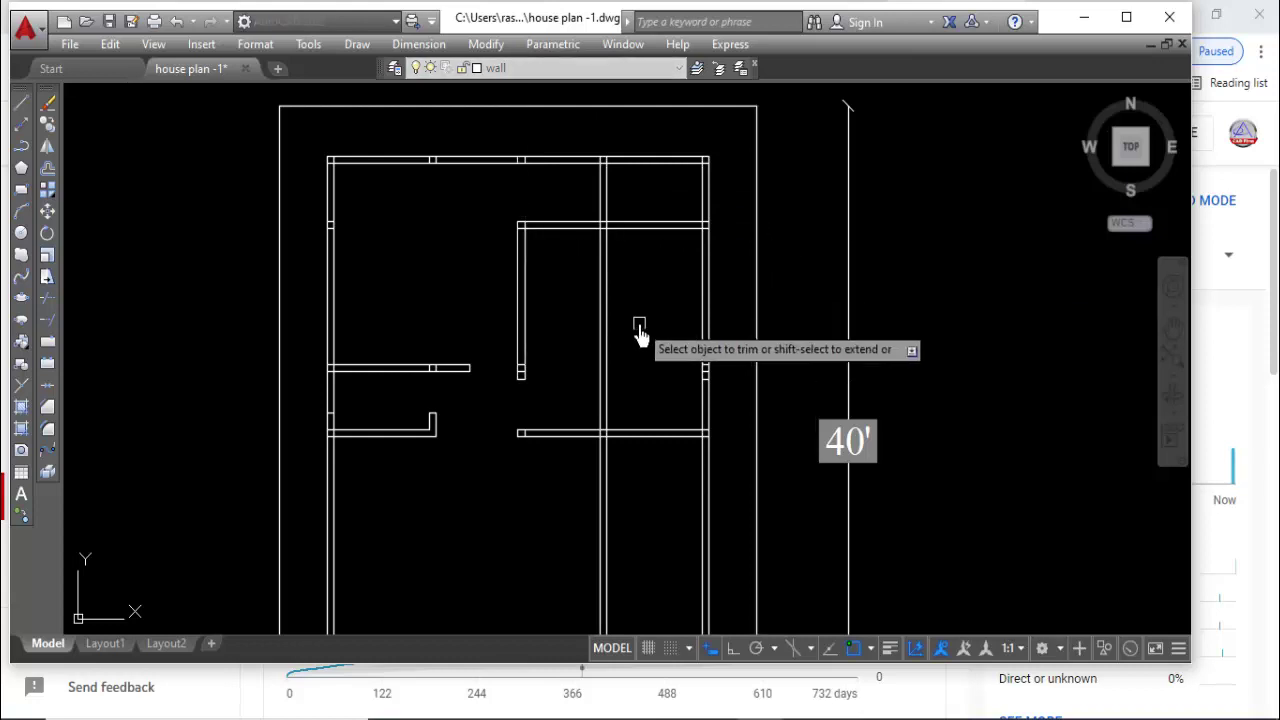
left_click(606, 330)
left_click(604, 500)
scroll(597, 387, "down", 2)
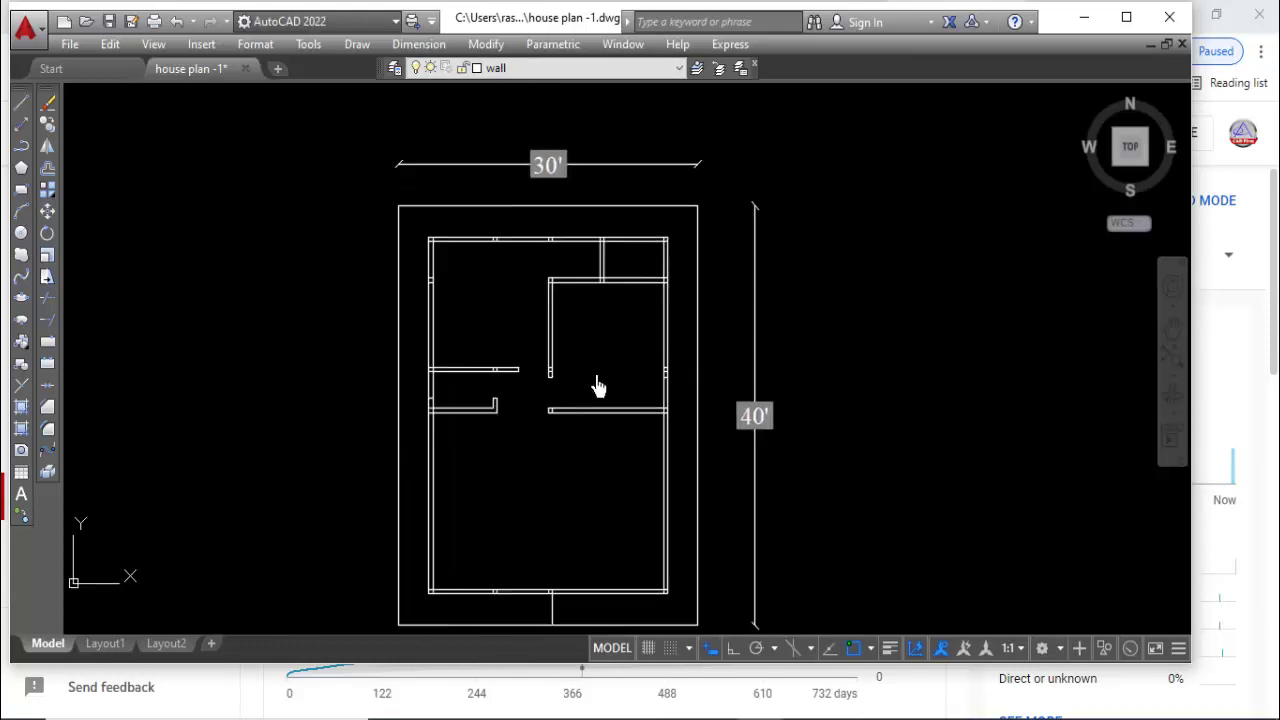
Trim the upper-right partition wall to a short stub using a crossing window.
type("o")
key("Return")
type("2'6")
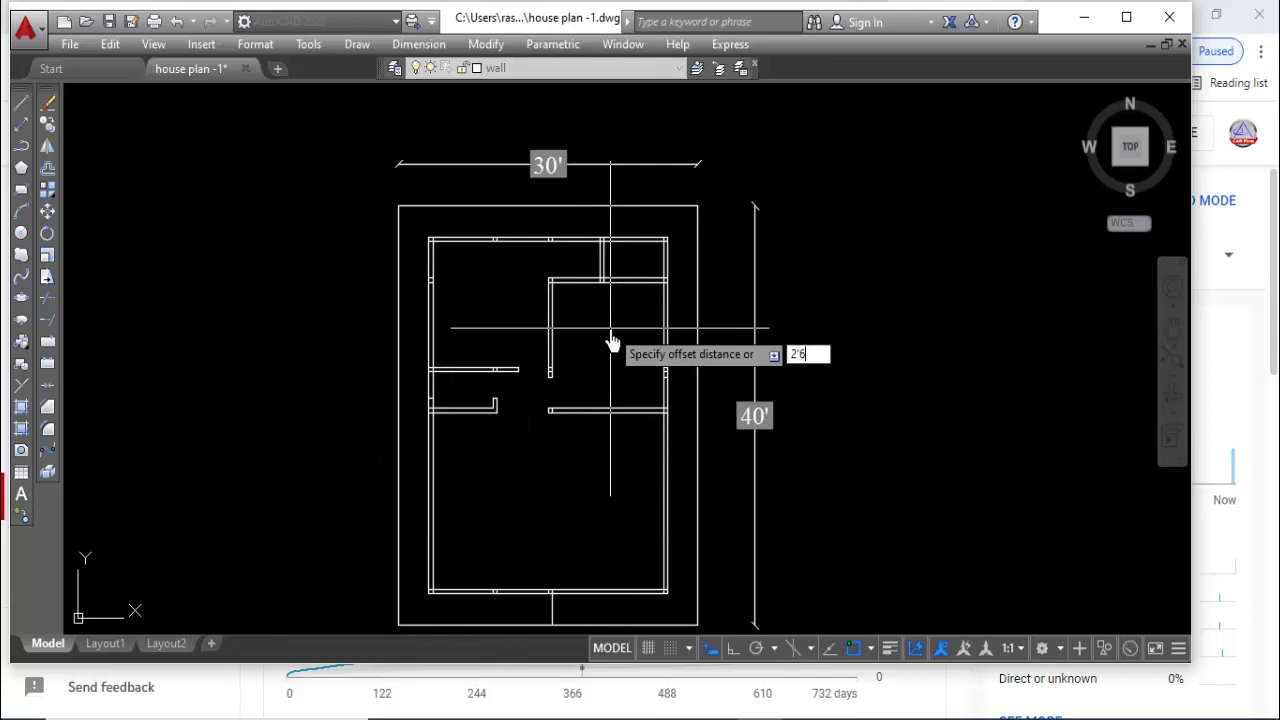
key("Return")
scroll(620, 280, "up", 2)
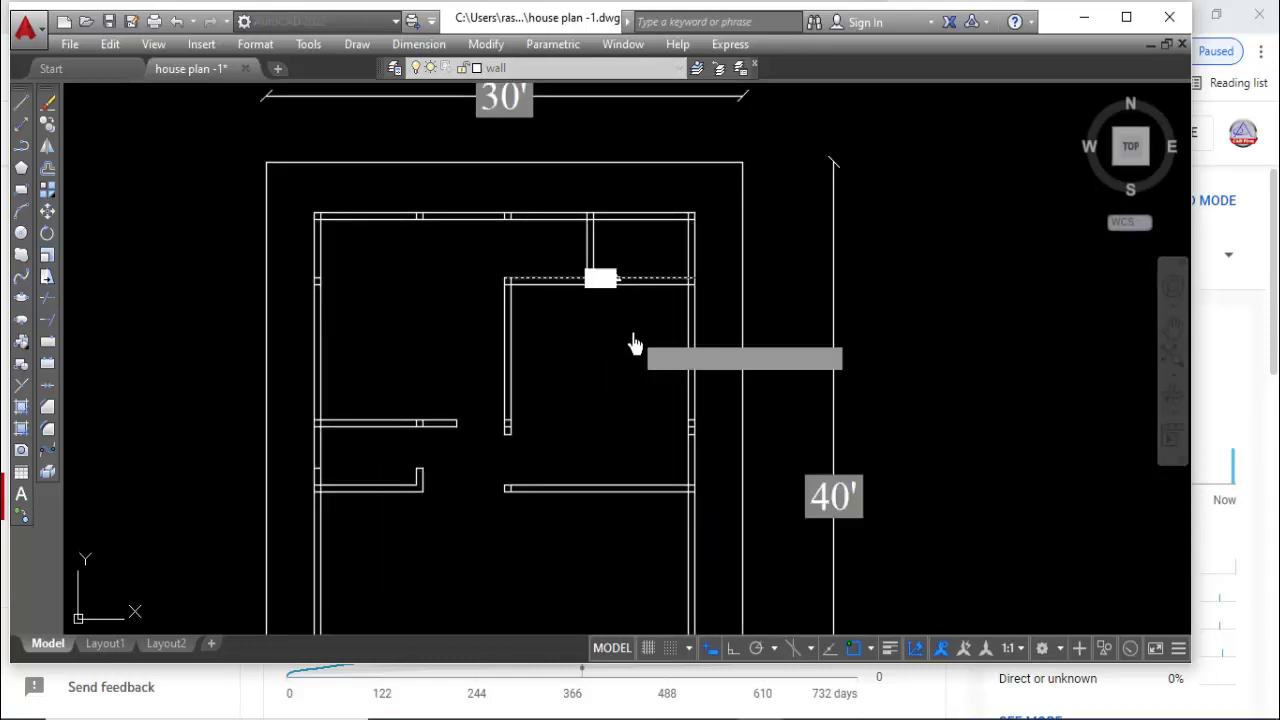
type("t")
key("Return")
scroll(623, 251, "up", 2)
left_click_drag(486, 223, 534, 257)
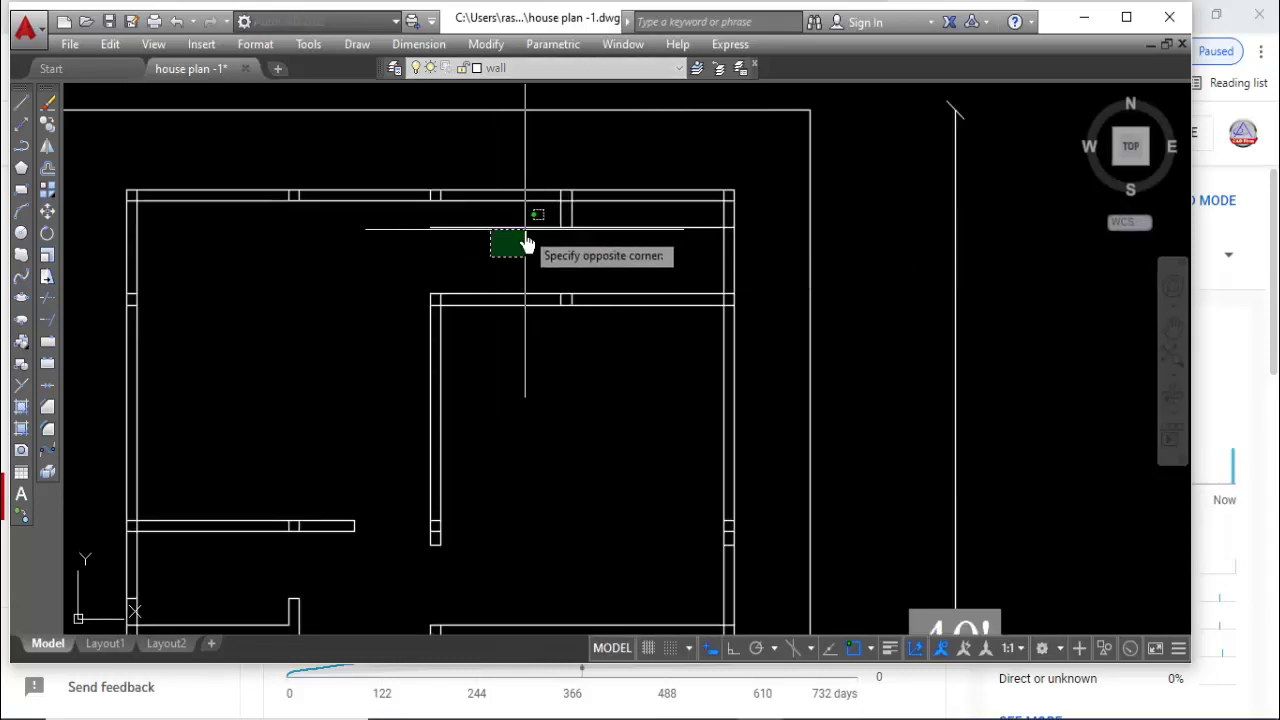
Pan and zoom to bring the whole floor plan into view.
scroll(617, 240, "down", 2)
mouse_move(608, 372)
middle_mouse_down()
mouse_move(575, 370)
mouse_move(571, 334)
middle_mouse_up()
scroll(560, 330, "down", 2)
middle_click_drag(511, 457, 525, 438)
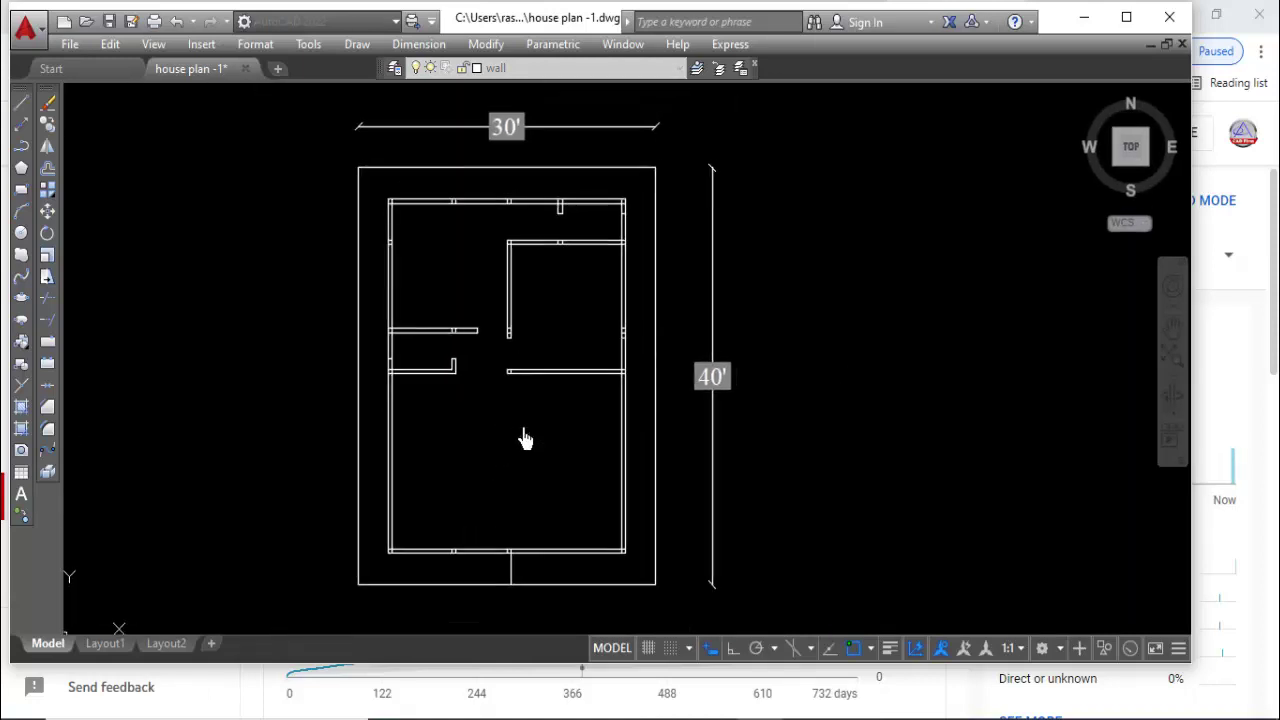
scroll(510, 448, "up", 2)
scroll(508, 445, "down", 2)
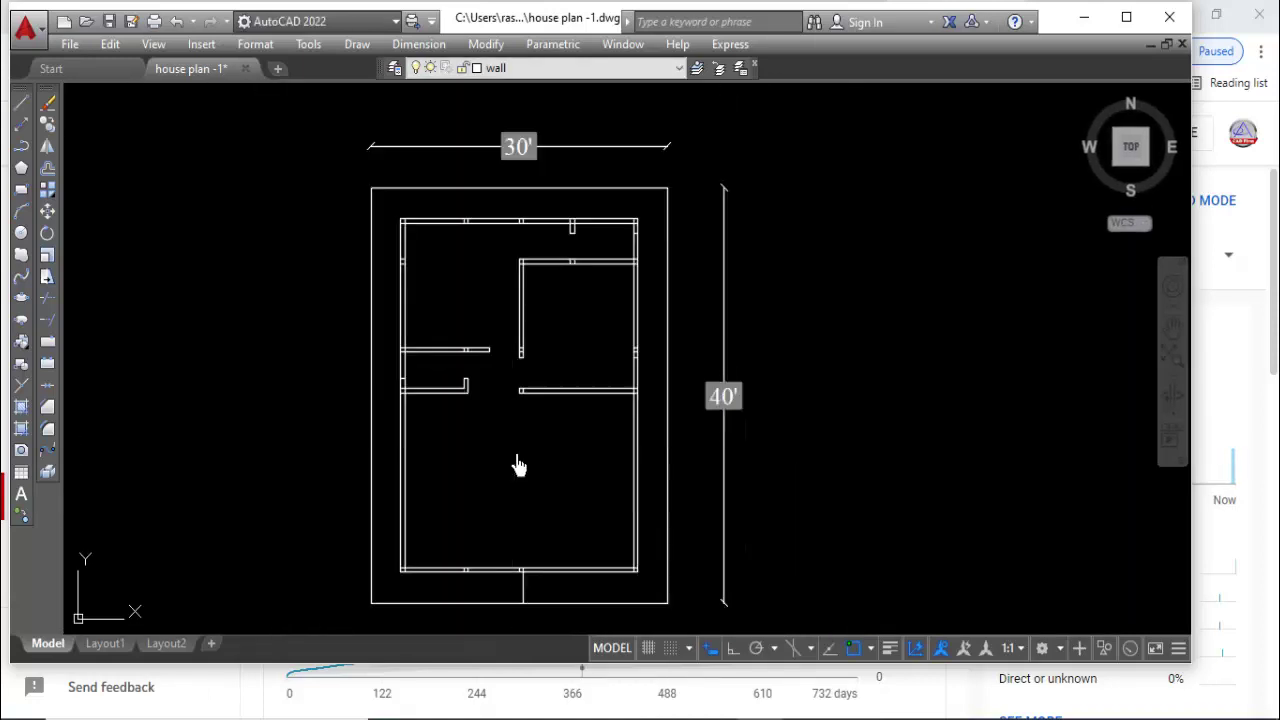
Offset the bottom wall 7' upward to mark the staircase area.
type("o")
key("Return")
key("Return")
left_click(500, 566)
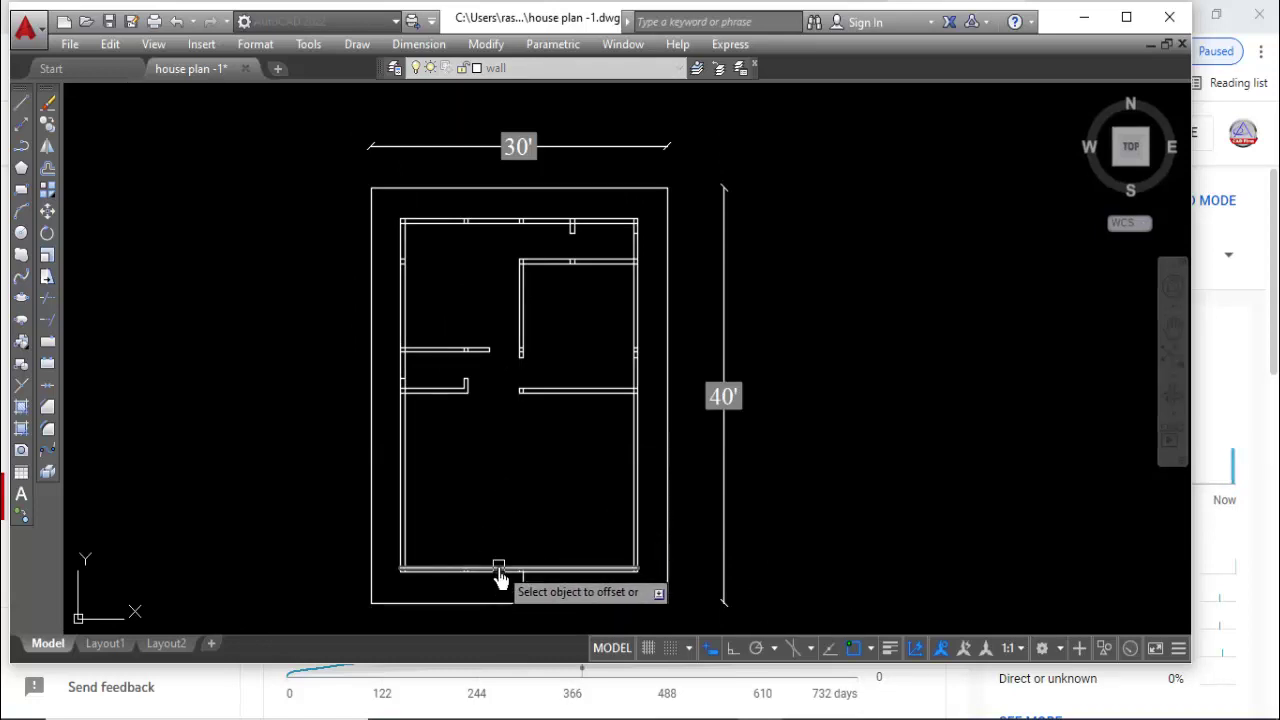
left_click(520, 480)
Offset the left wall 5' into the room.
key("Return")
key("Return")
type("5")
key("Return")
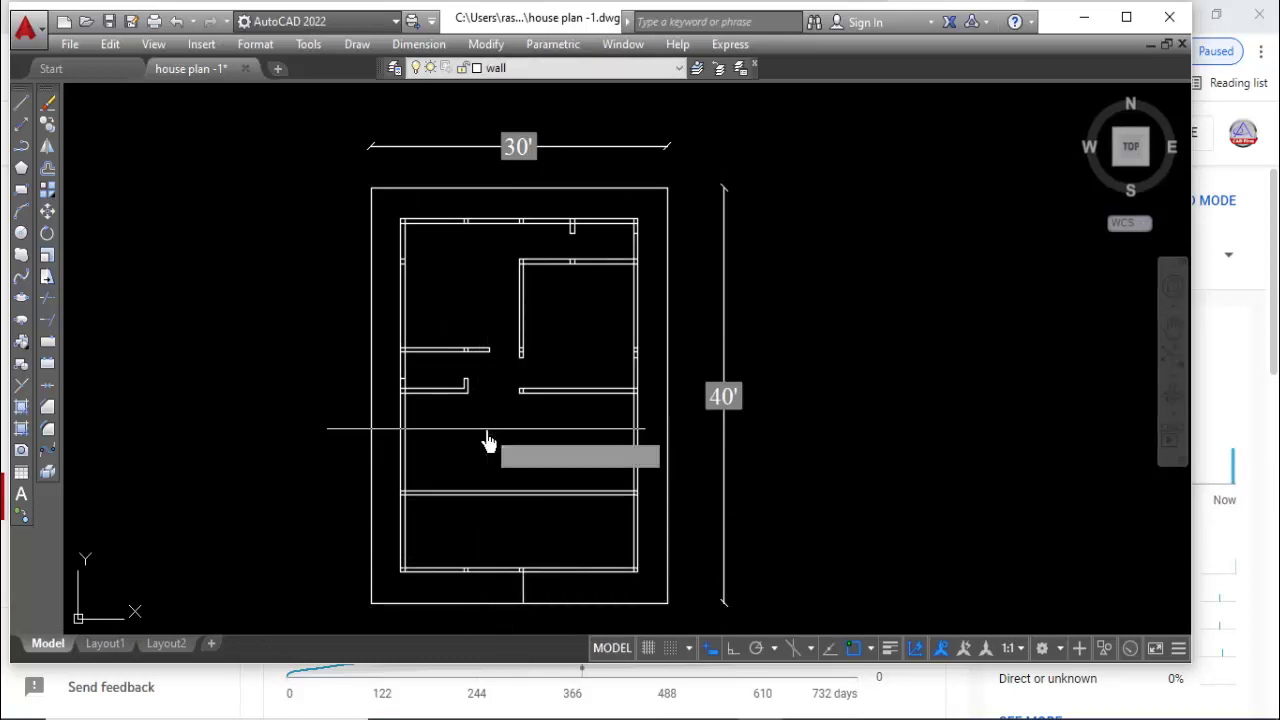
type("3")
key("Return")
left_click(412, 528)
left_click(450, 524)
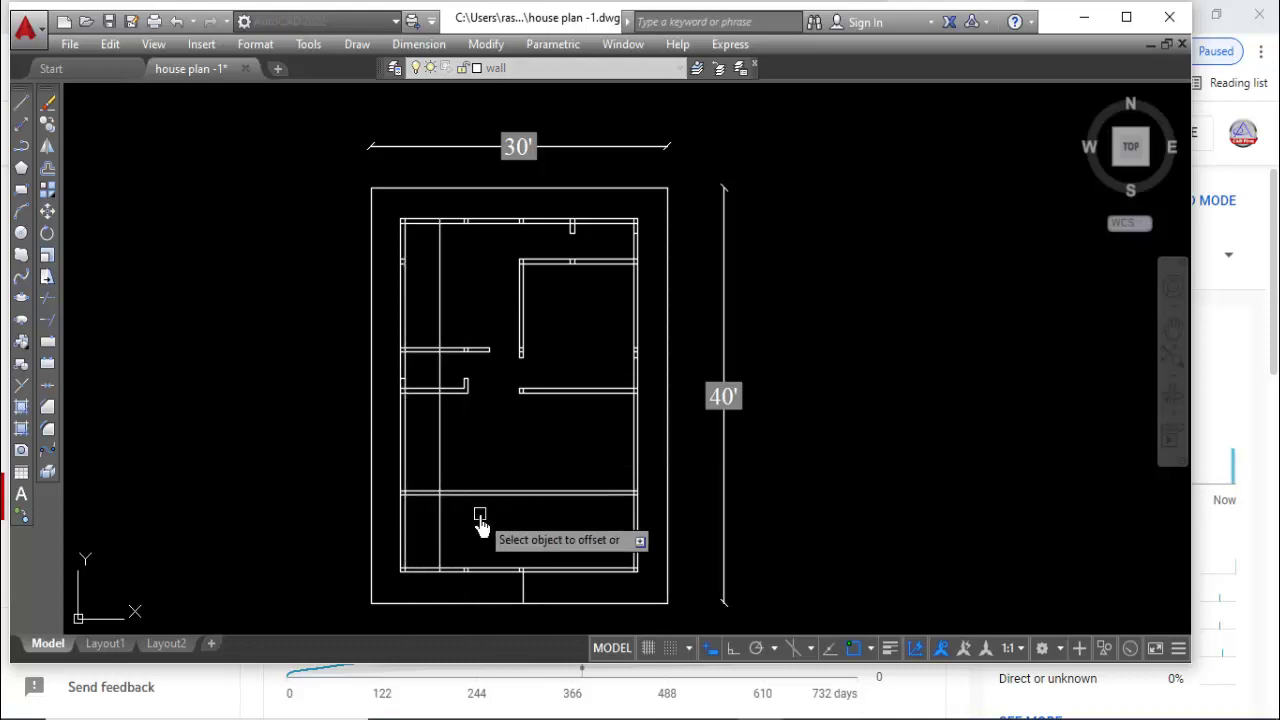
key("Escape")
Trim the excess part of the new vertical line with a crossing window.
type("tr")
key("Return")
left_click(456, 318)
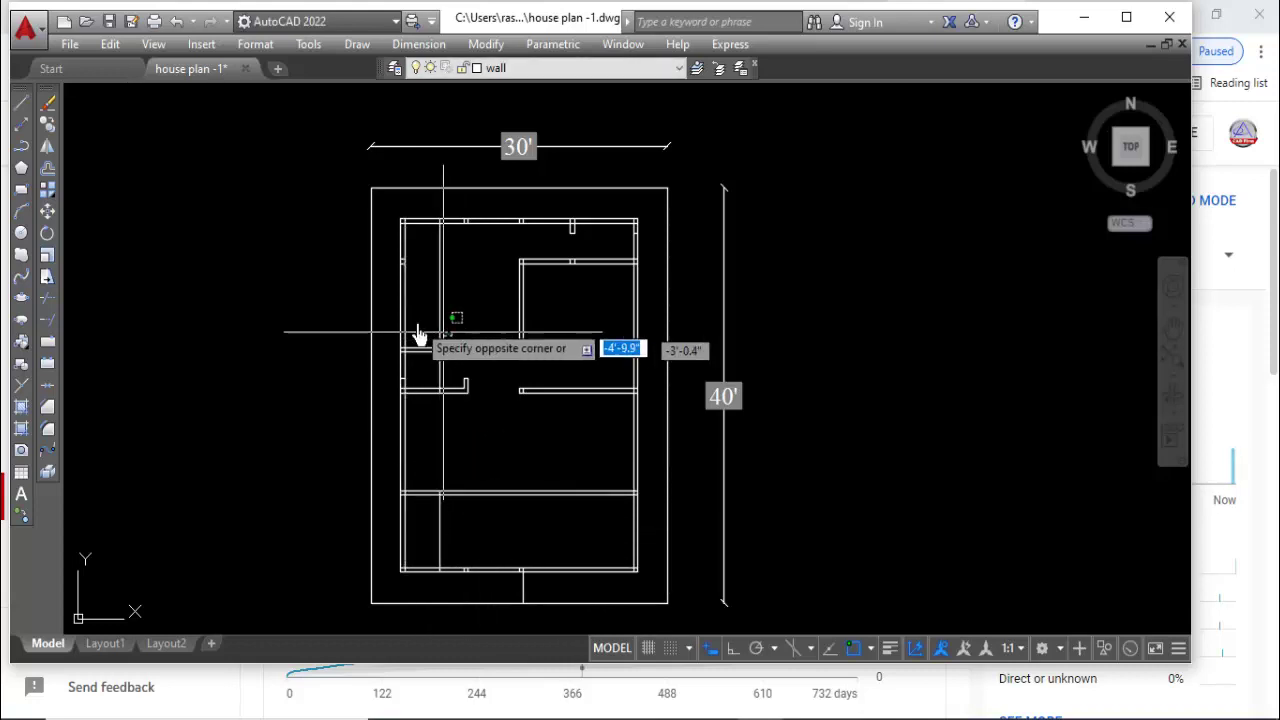
left_click(419, 335)
Offset repeated, evenly spaced stair tread lines across the lower-left strip.
key("Return")
key("Return")
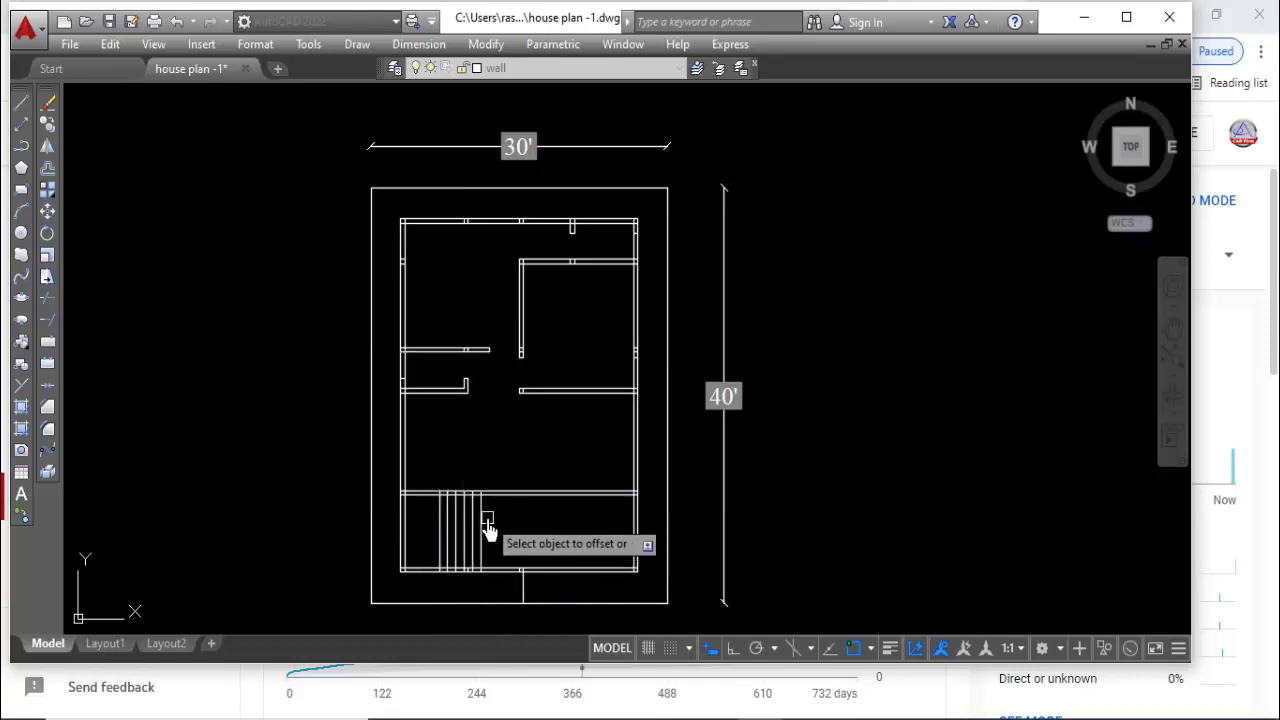
left_click(538, 545)
scroll(518, 529, "up", 2)
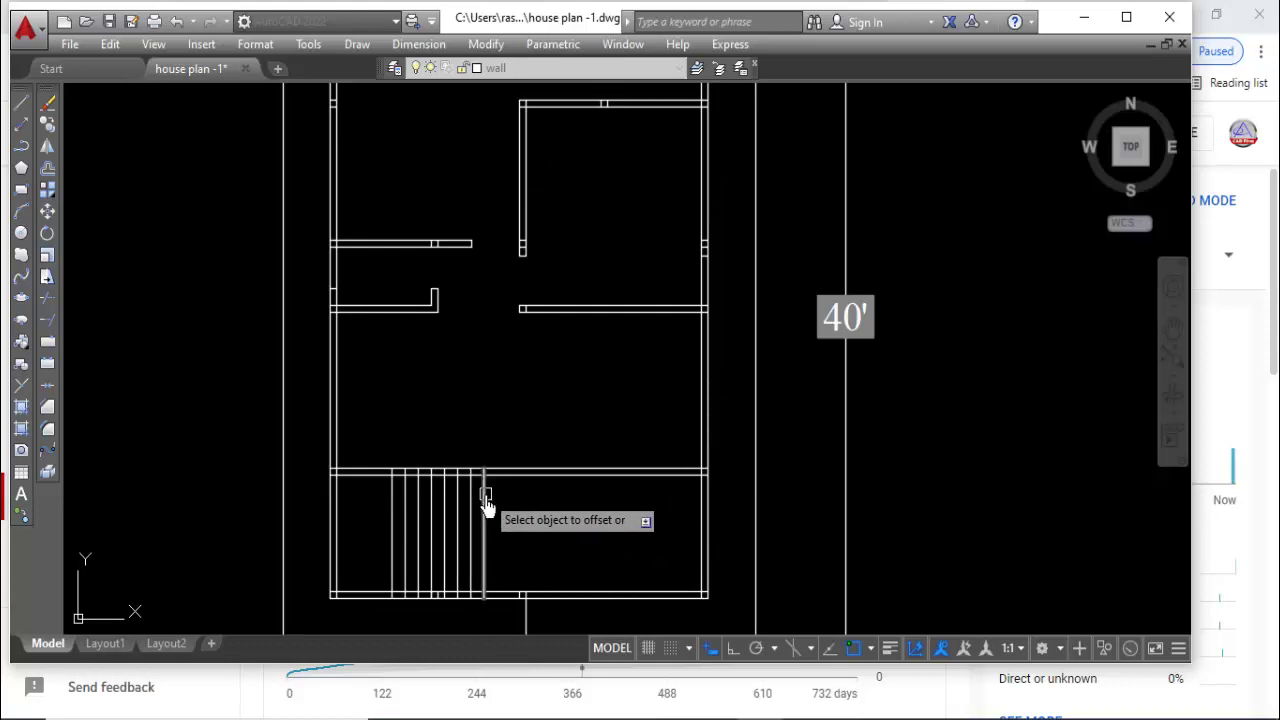
left_click(512, 500)
left_click(571, 523)
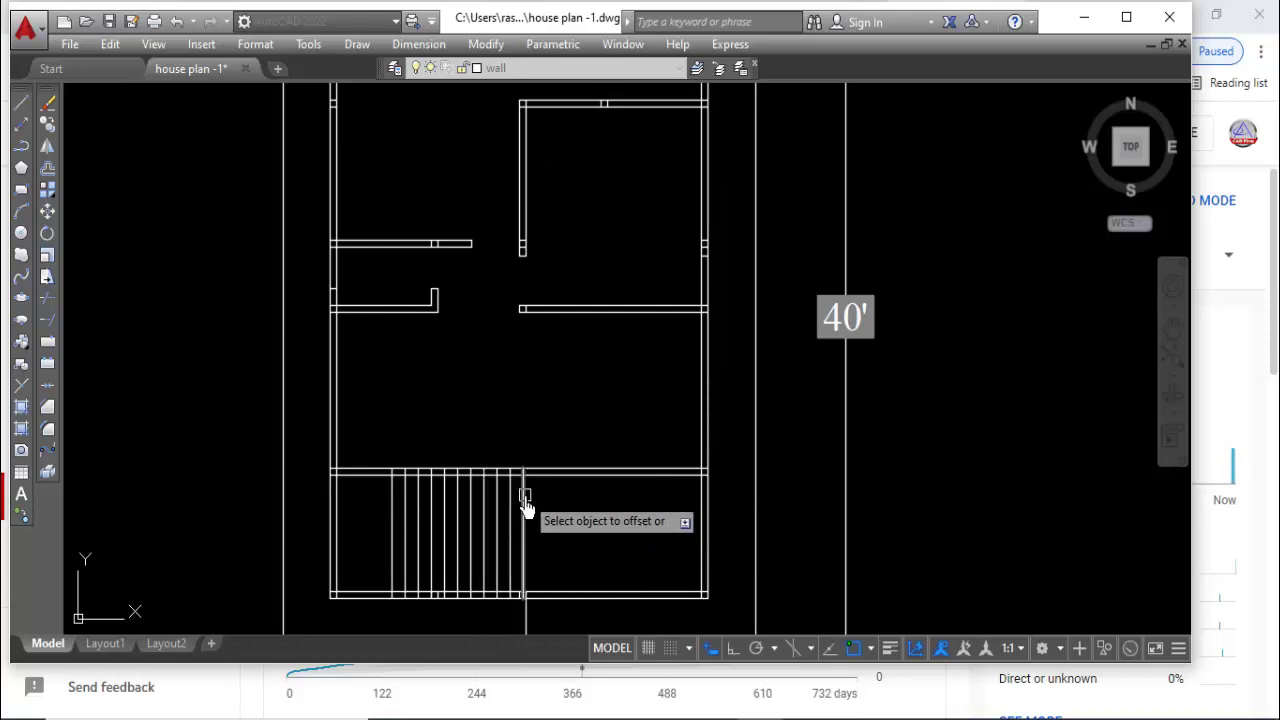
key("Escape")
type("l")
key("Return")
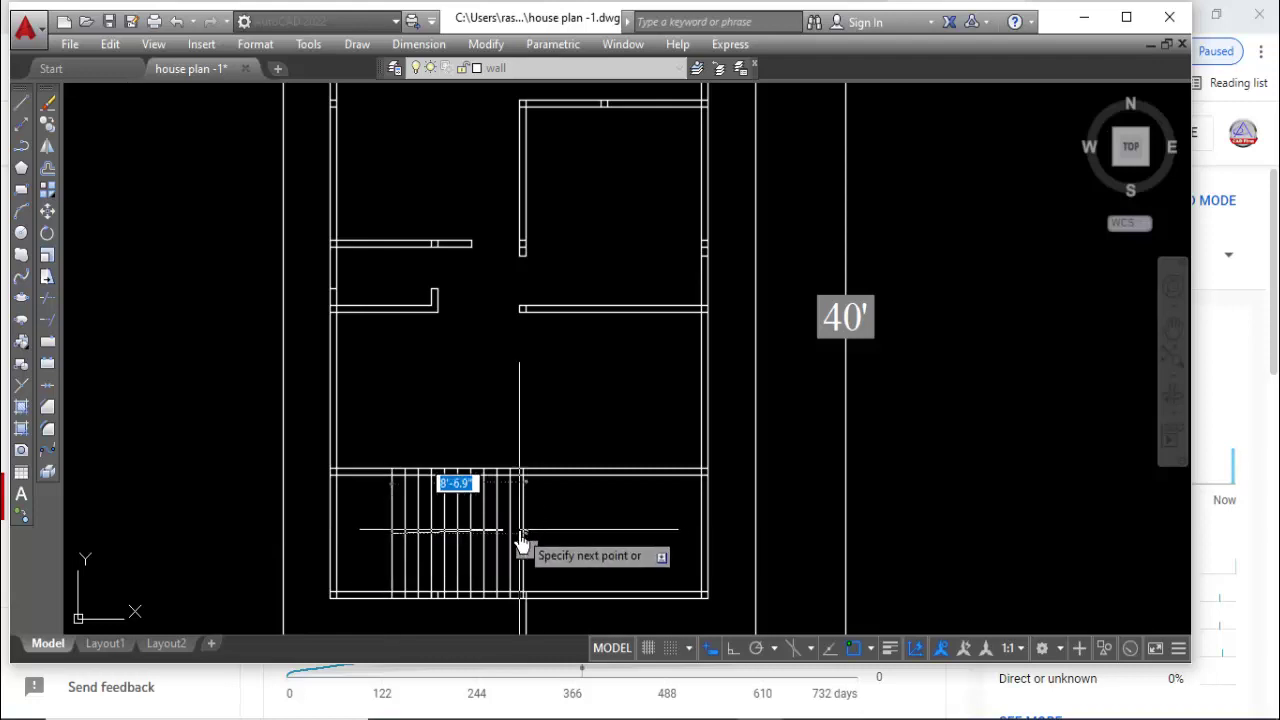
Offset the dividing line to form a narrow middle band between the stair flights.
key("Escape")
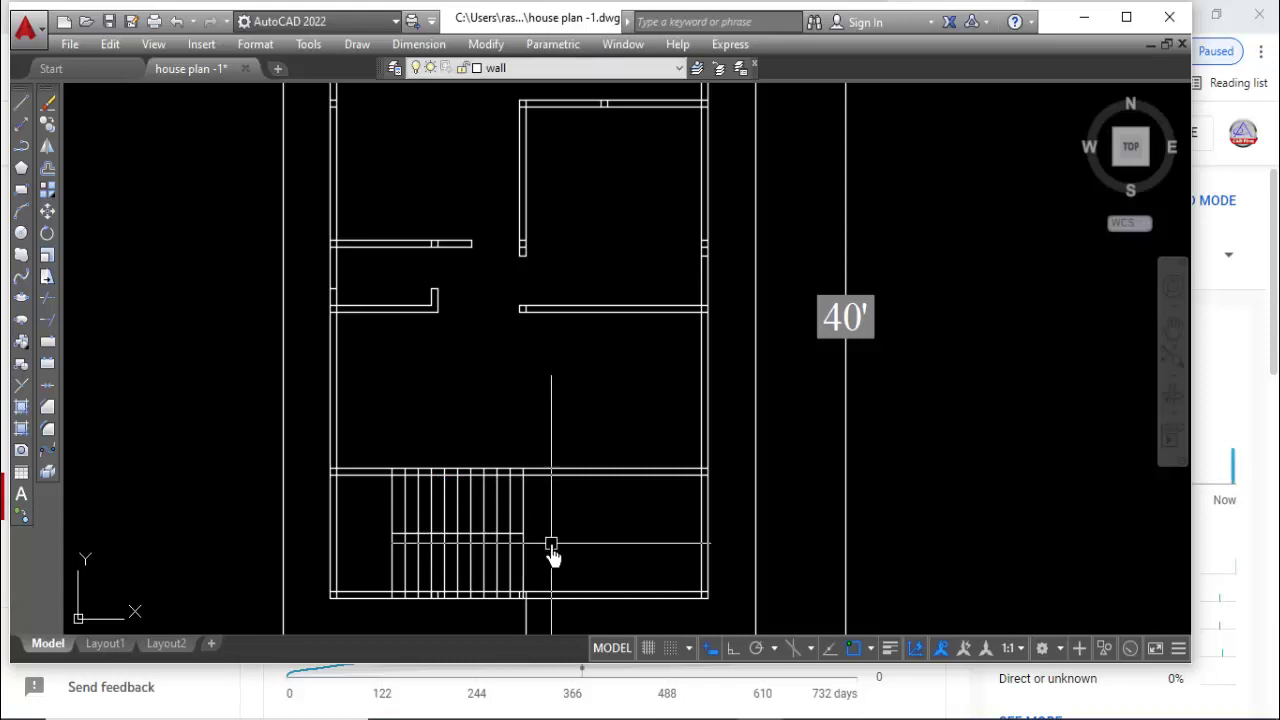
type("o")
key("Return")
key("Return")
scroll(540, 545, "up", 3)
scroll(517, 530, "up", 2)
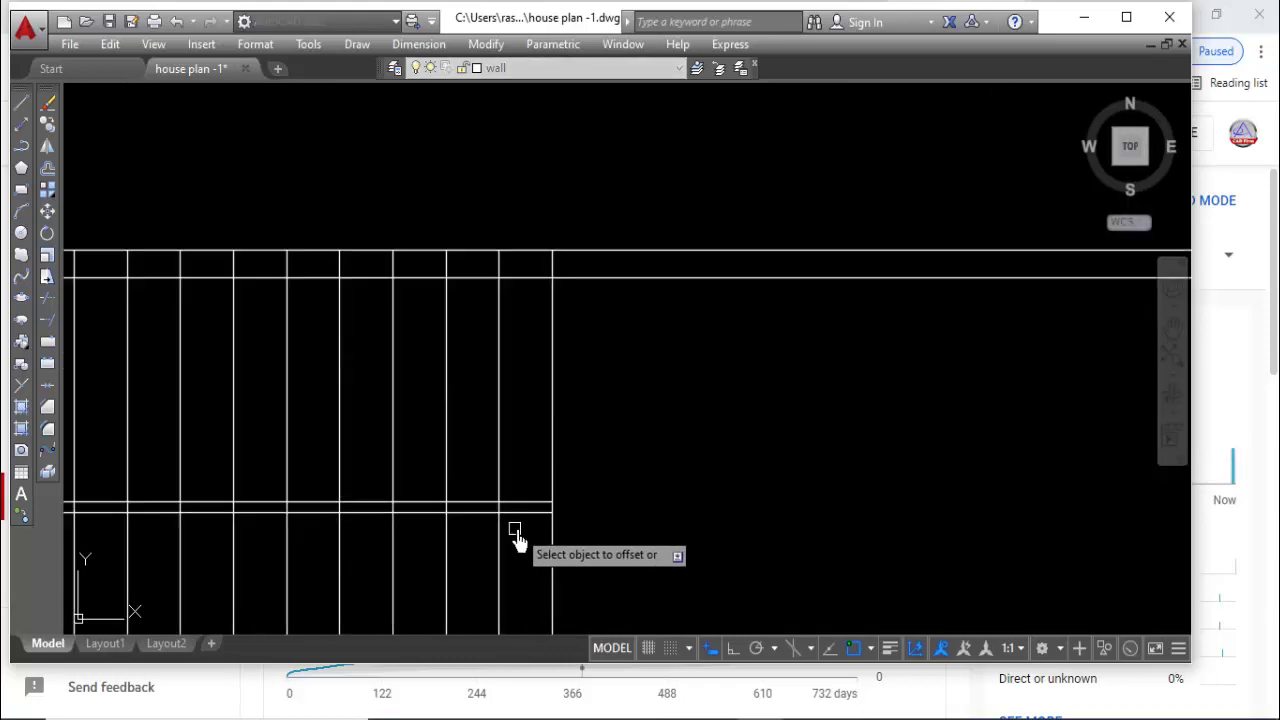
left_click(516, 512)
left_click(522, 522)
key("Escape")
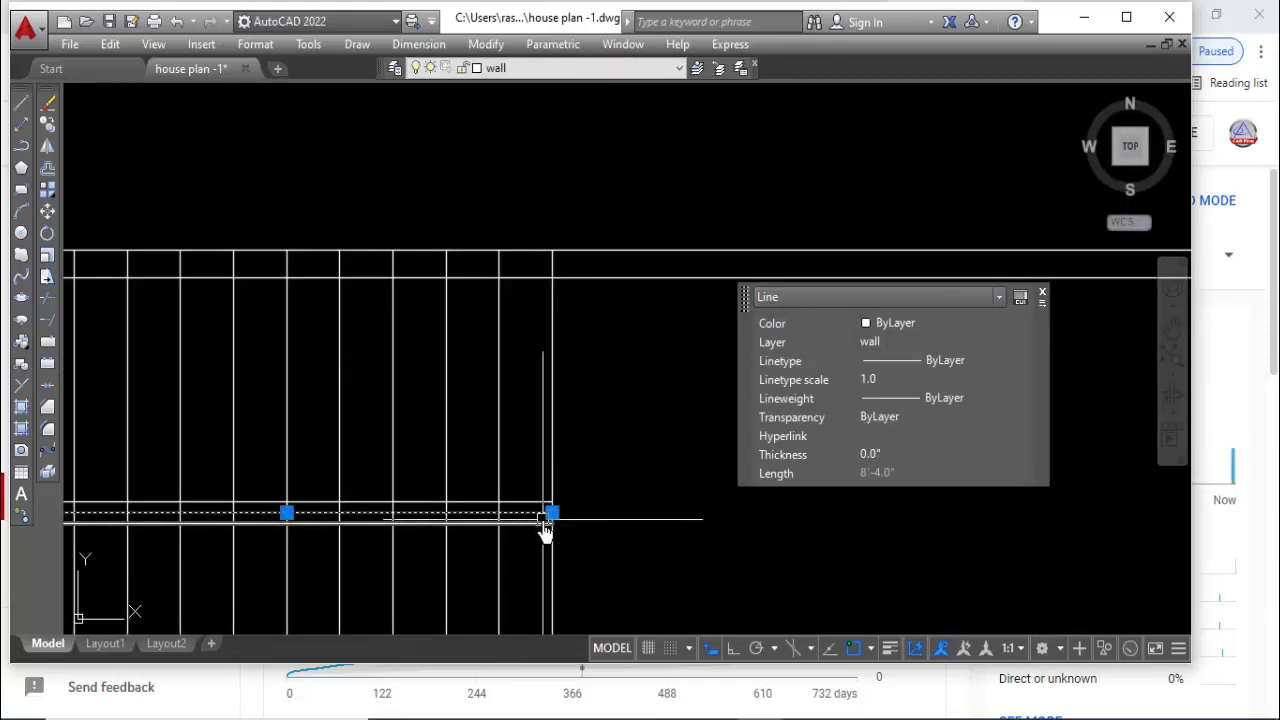
key("Escape")
Trim the tread lines inside the middle band with a crossing window.
key("Return")
scroll(490, 535, "up", 3)
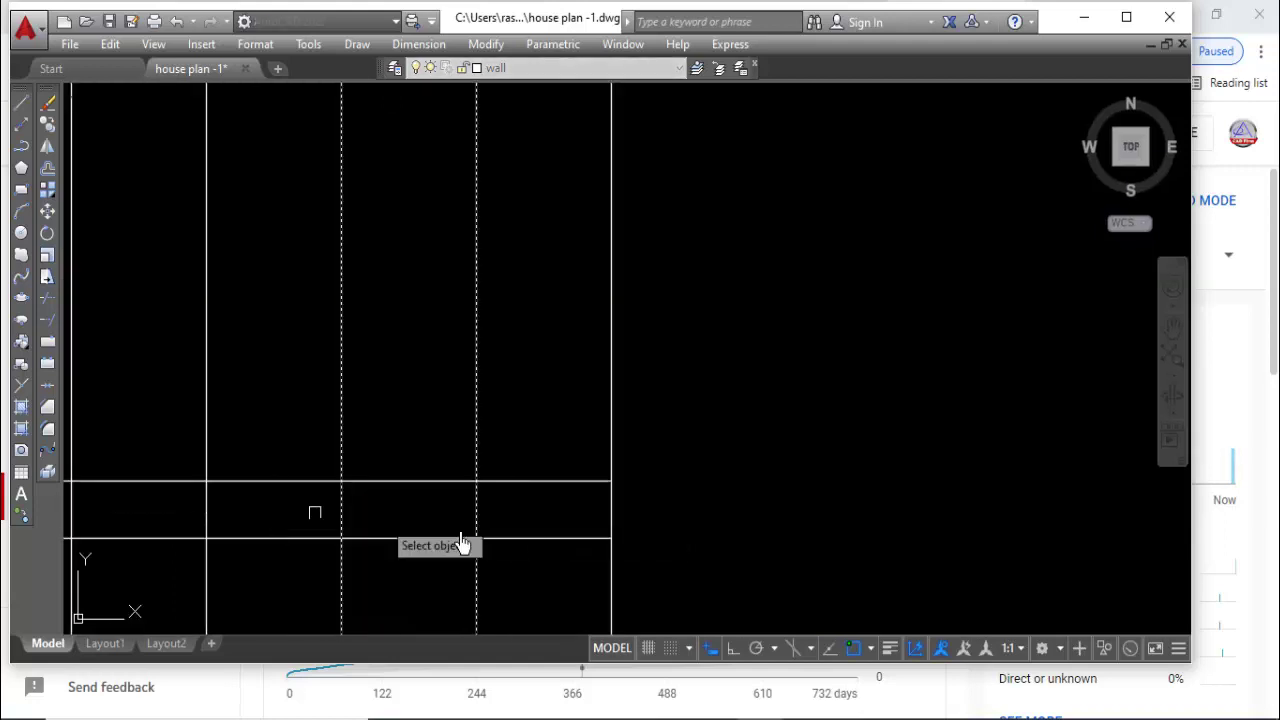
scroll(763, 491, "down", 3)
type("tr")
key("Return")
left_click(700, 483)
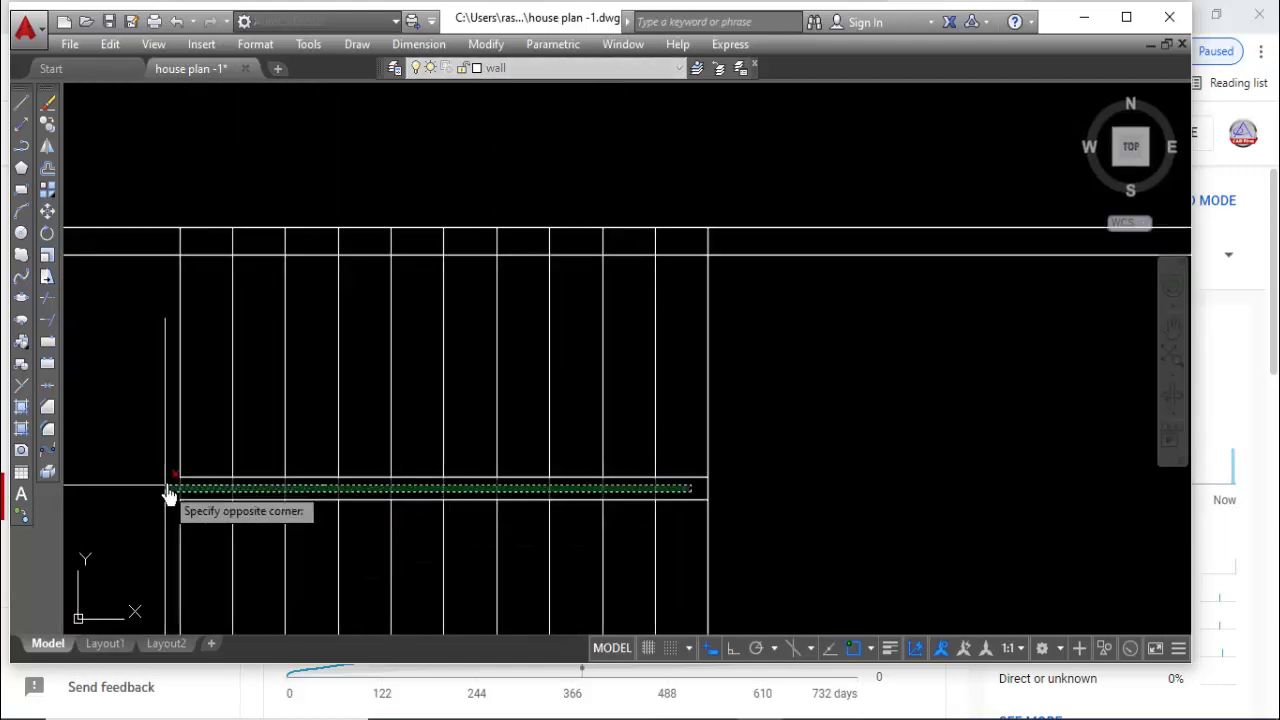
left_click(171, 490)
Trim further tread segments in the band and along the bottom wall.
scroll(590, 453, "down", 2)
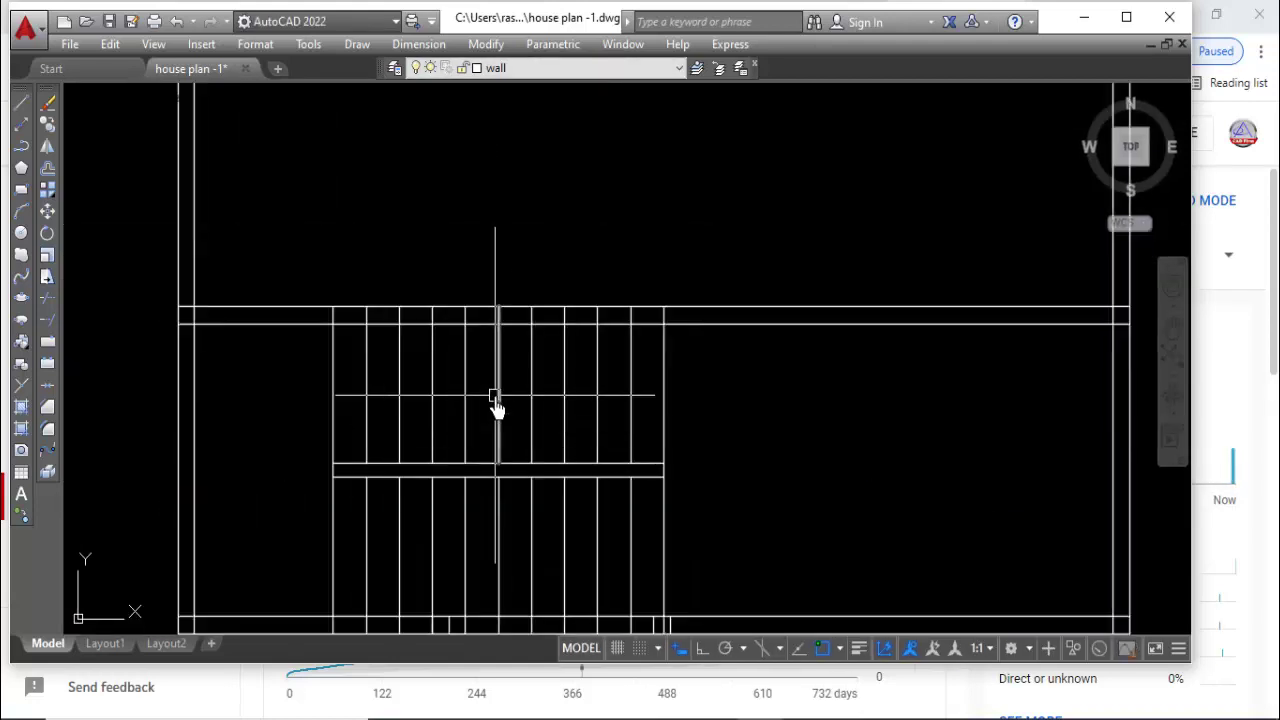
left_click(680, 313)
left_click(270, 340)
scroll(671, 457, "down", 3)
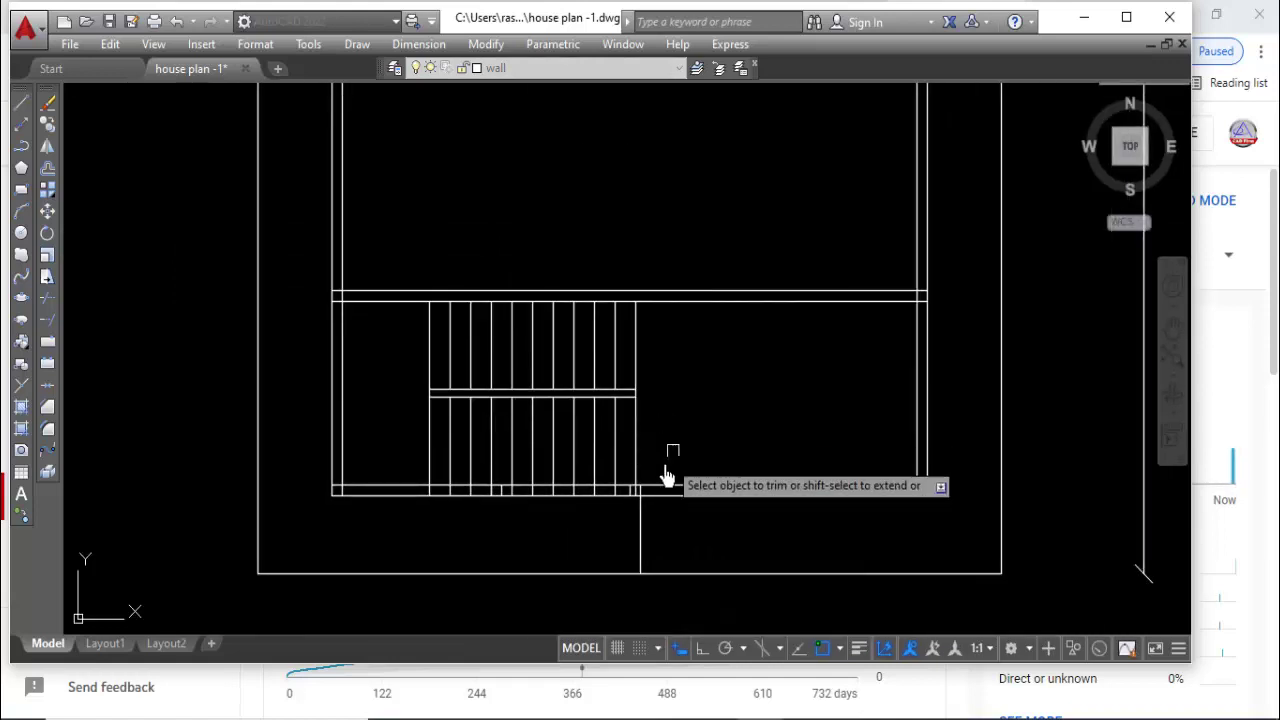
scroll(666, 523, "up", 5)
scroll(666, 523, "down", 2)
left_click(676, 521)
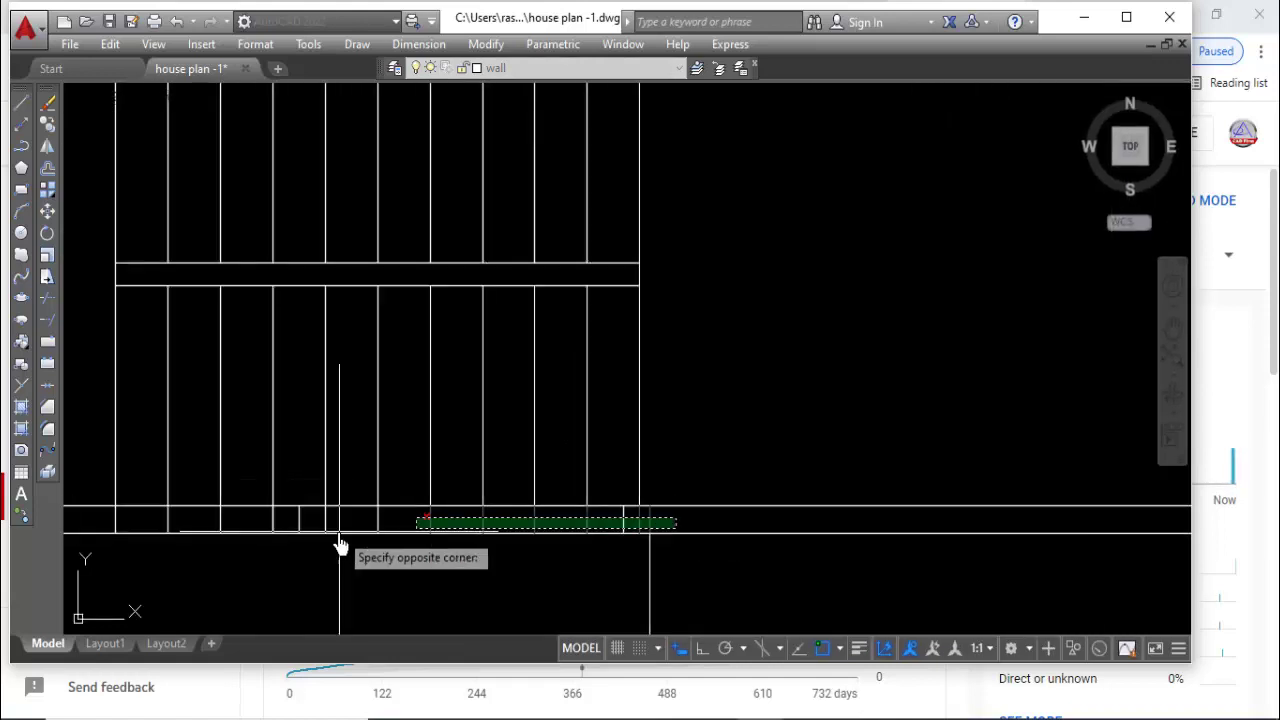
left_click(102, 530)
Delete the stray vertical line left near the stairs.
scroll(735, 500, "down", 2)
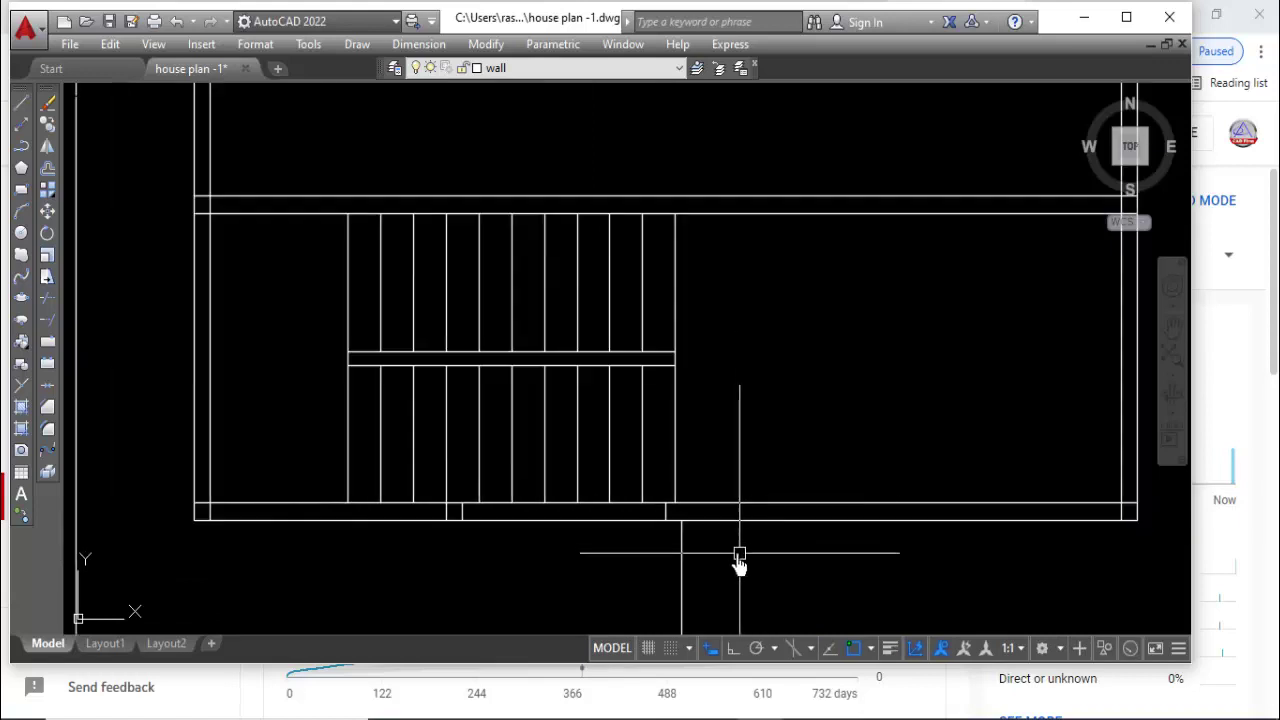
key("Delete")
scroll(443, 532, "up", 3)
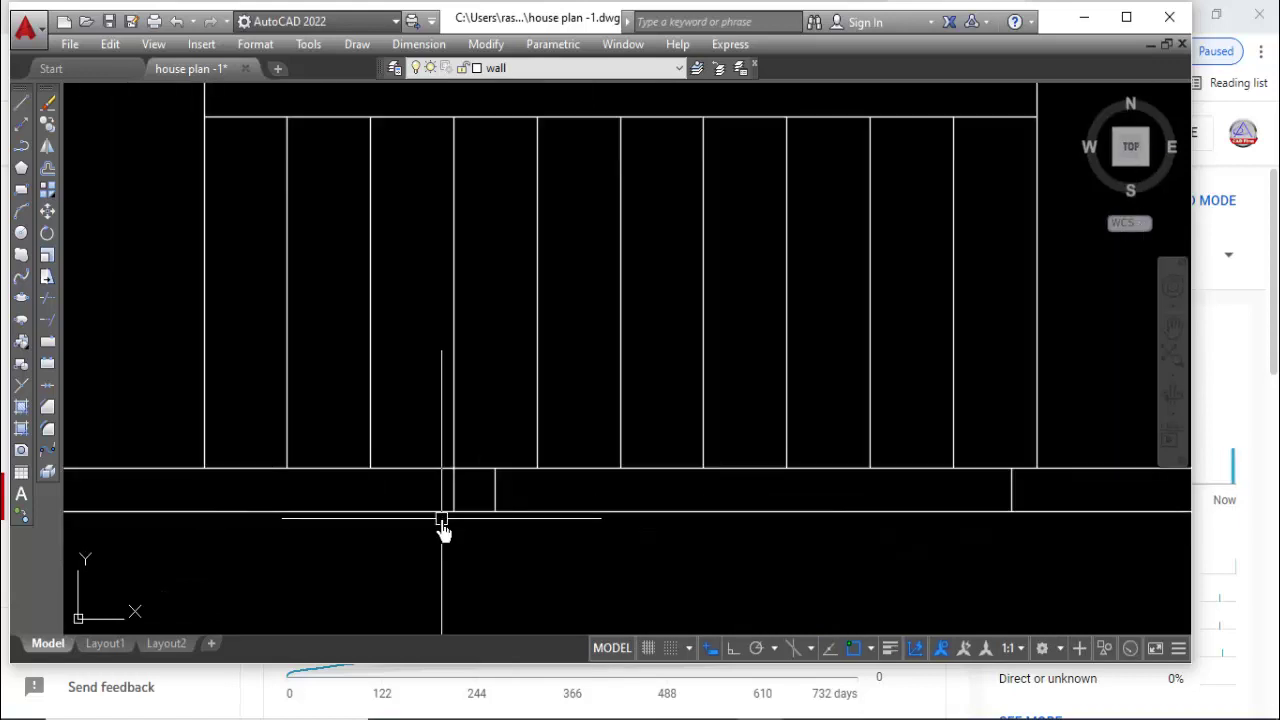
type("tr")
key("Return")
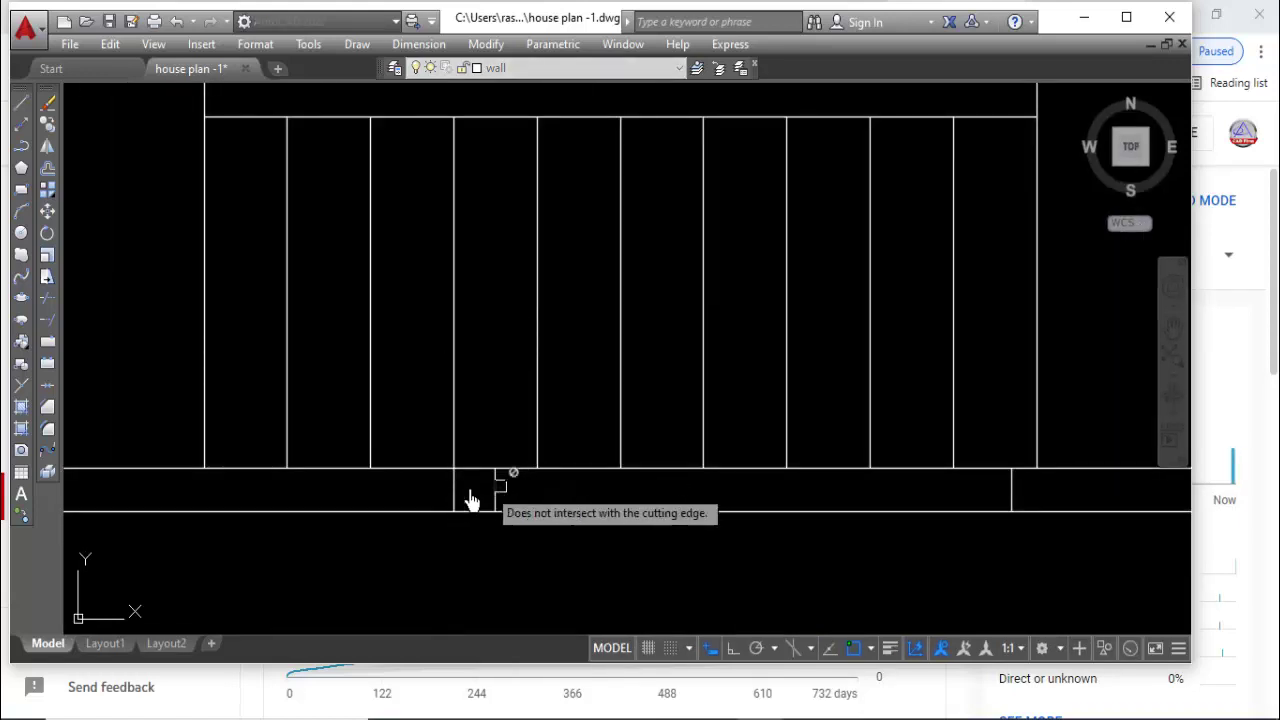
key("Escape")
left_click(457, 503)
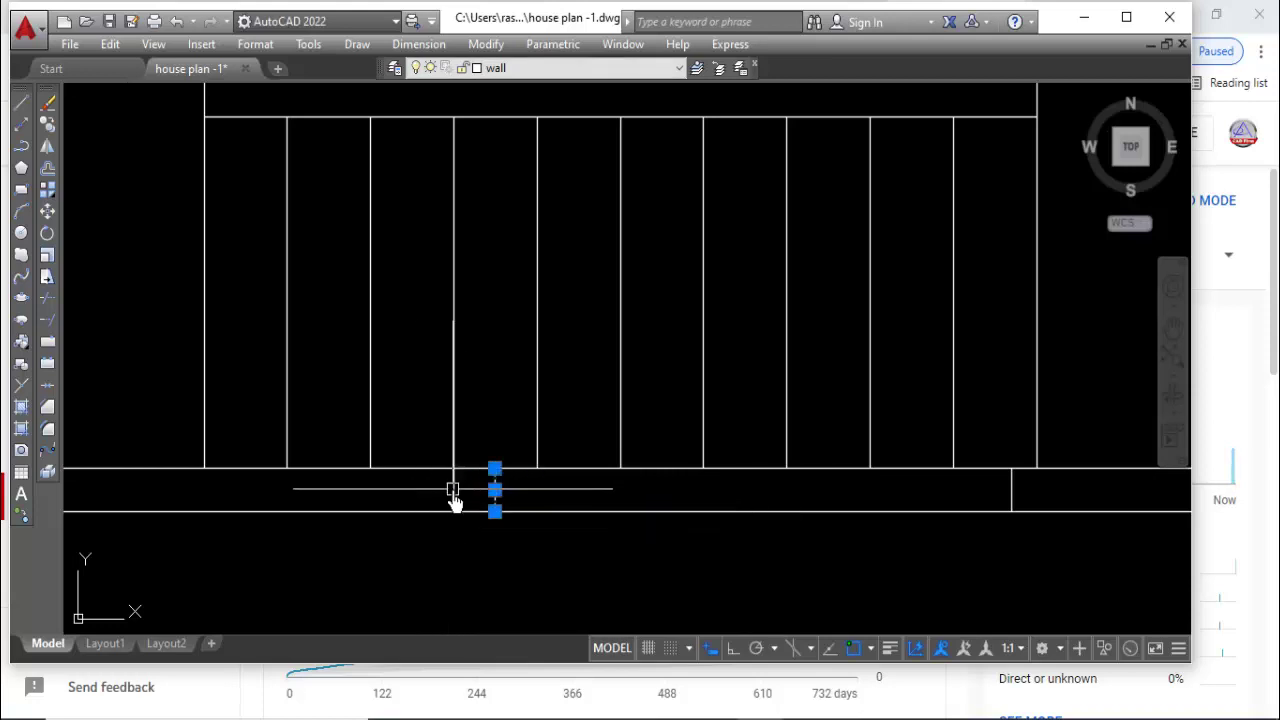
key("Escape")
Select the remaining short stray vertical line on the right side.
scroll(891, 545, "down", 2)
scroll(933, 507, "up", 2)
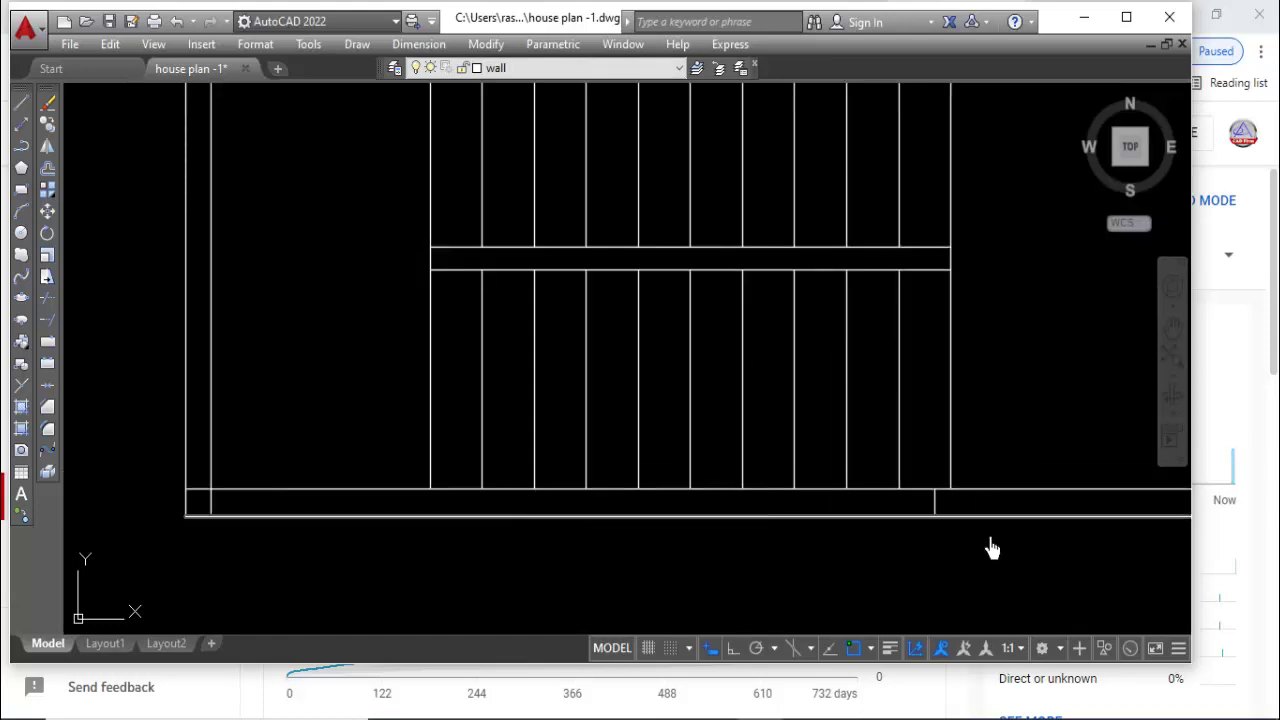
scroll(991, 546, "up", 2)
left_click(878, 497)
scroll(838, 522, "down", 3)
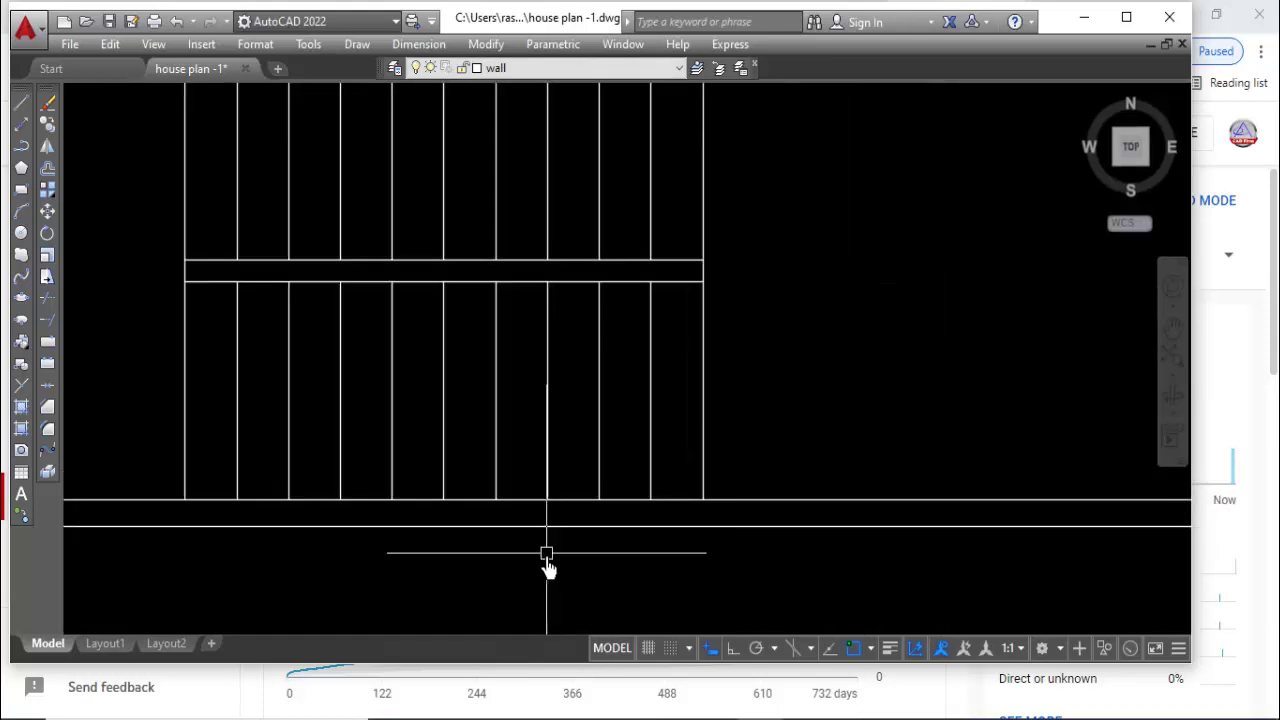
scroll(546, 551, "down", 2)
scroll(514, 574, "down", 1)
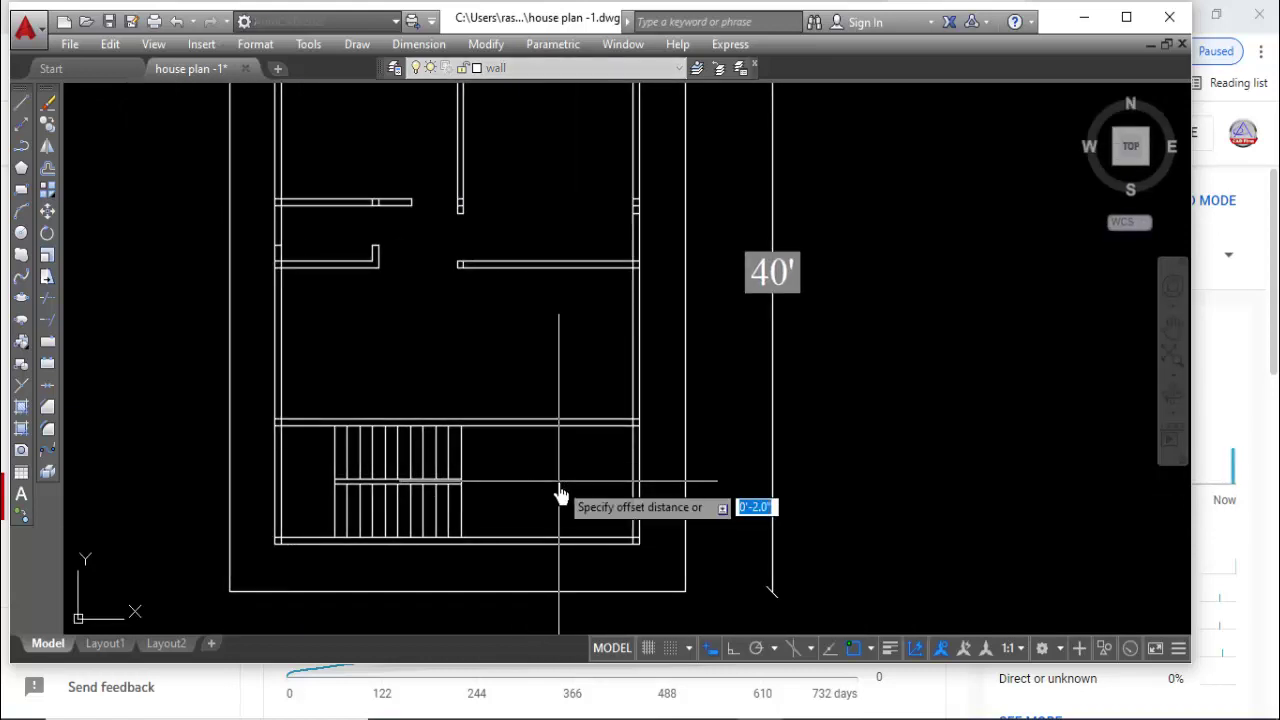
Offset the wall line 4' above the staircase, deleting an unwanted first copy.
left_click(466, 421)
left_click(484, 345)
left_click(462, 324)
key("Delete")
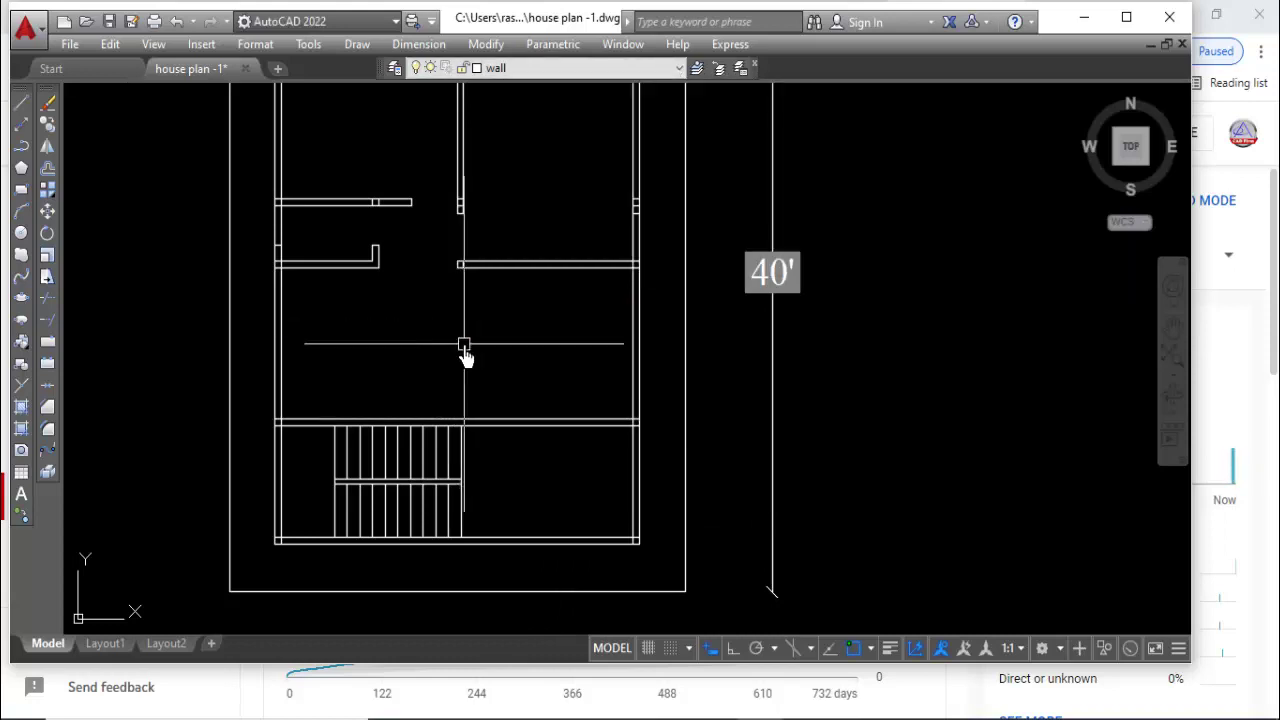
type("4'")
key("Return")
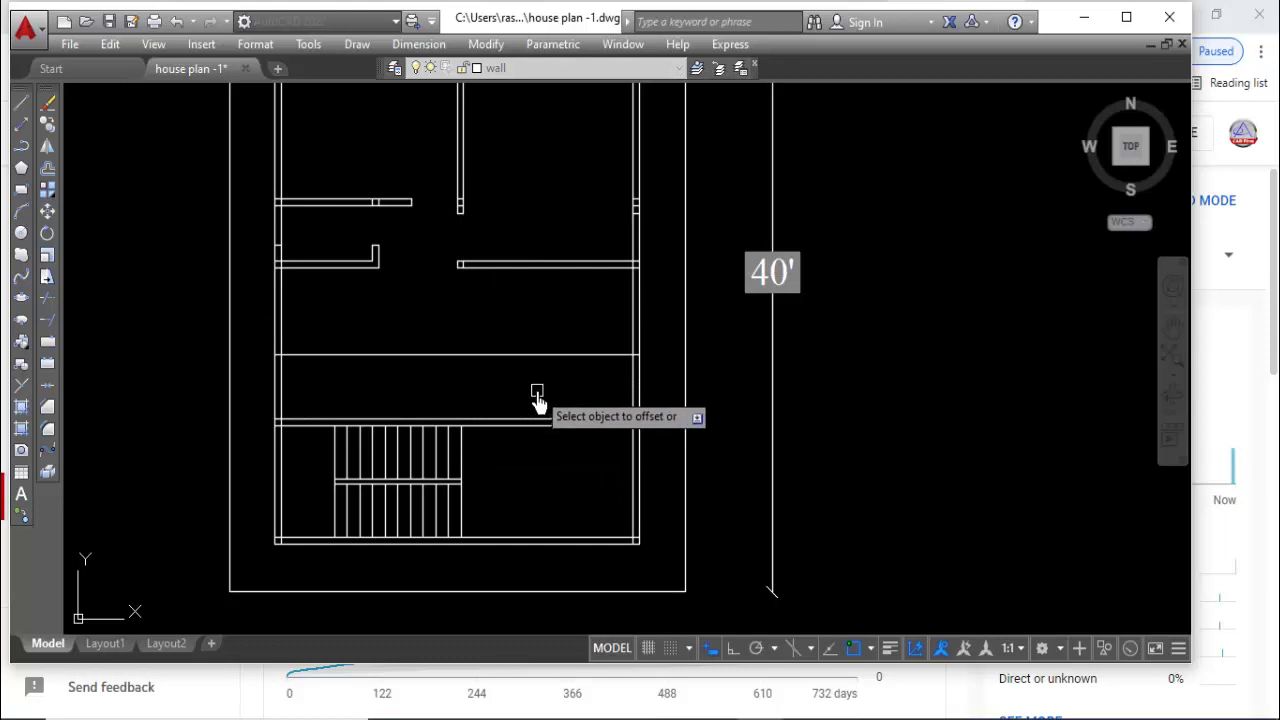
key("Return")
key("Return")
key("Return")
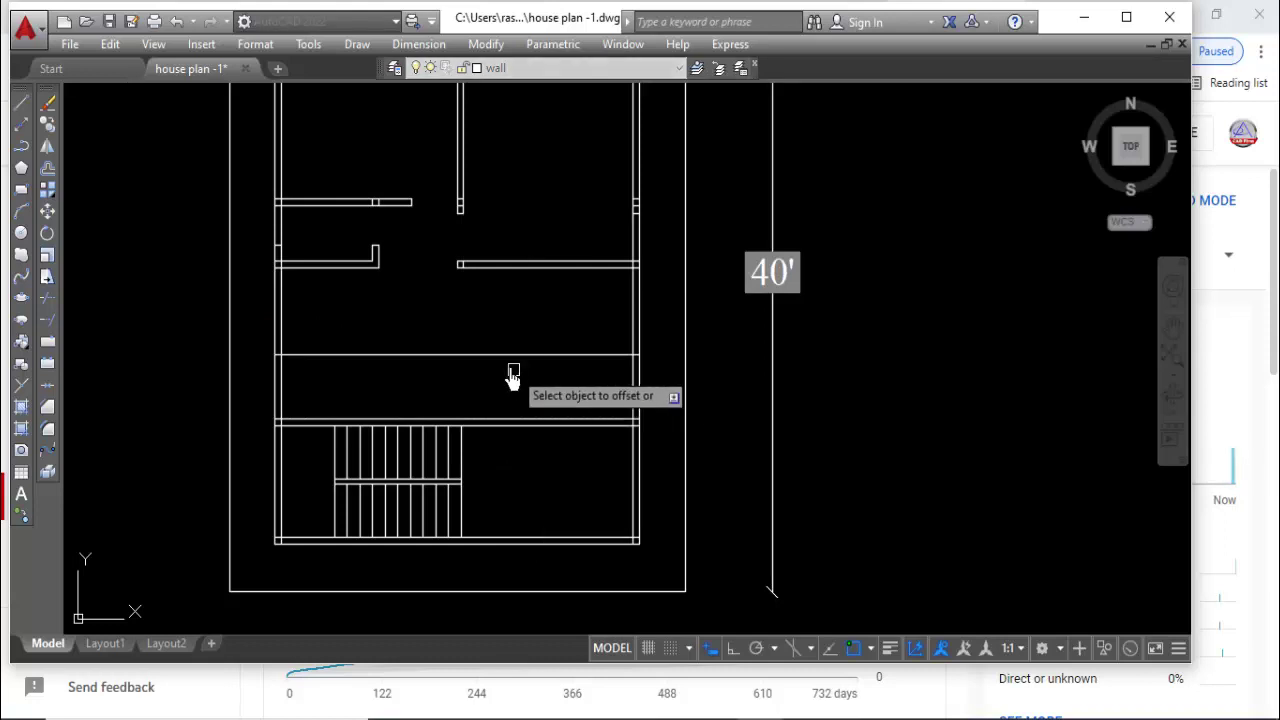
left_click(512, 354)
left_click(504, 307)
key("Escape")
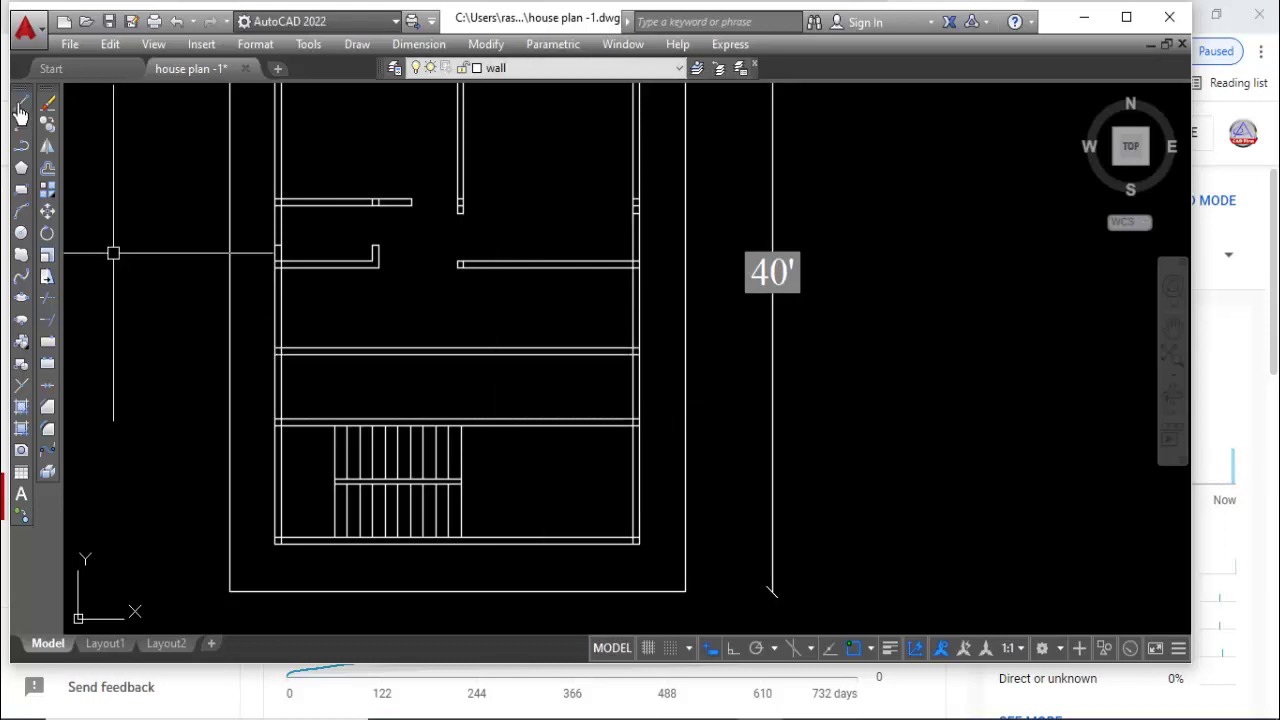
Draw a partition line up from the staircase's top-right corner.
left_click(21, 104)
left_click(485, 422)
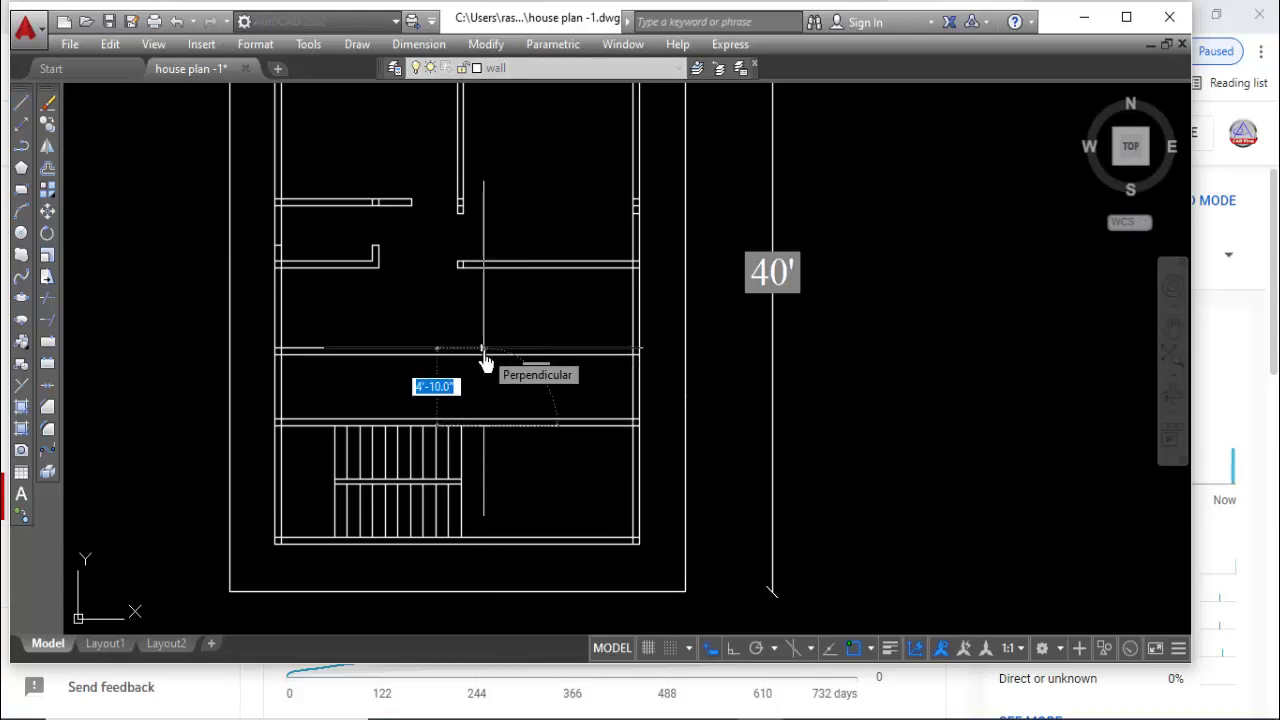
key("Escape")
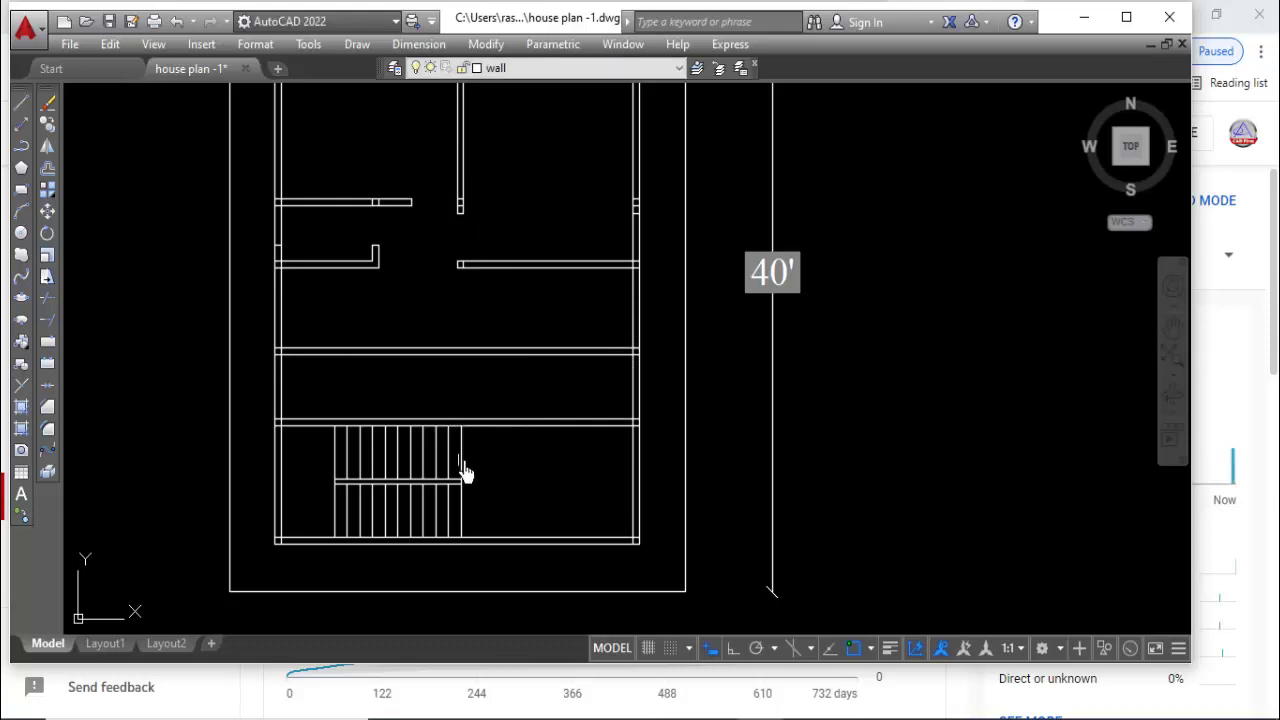
left_click(31, 143)
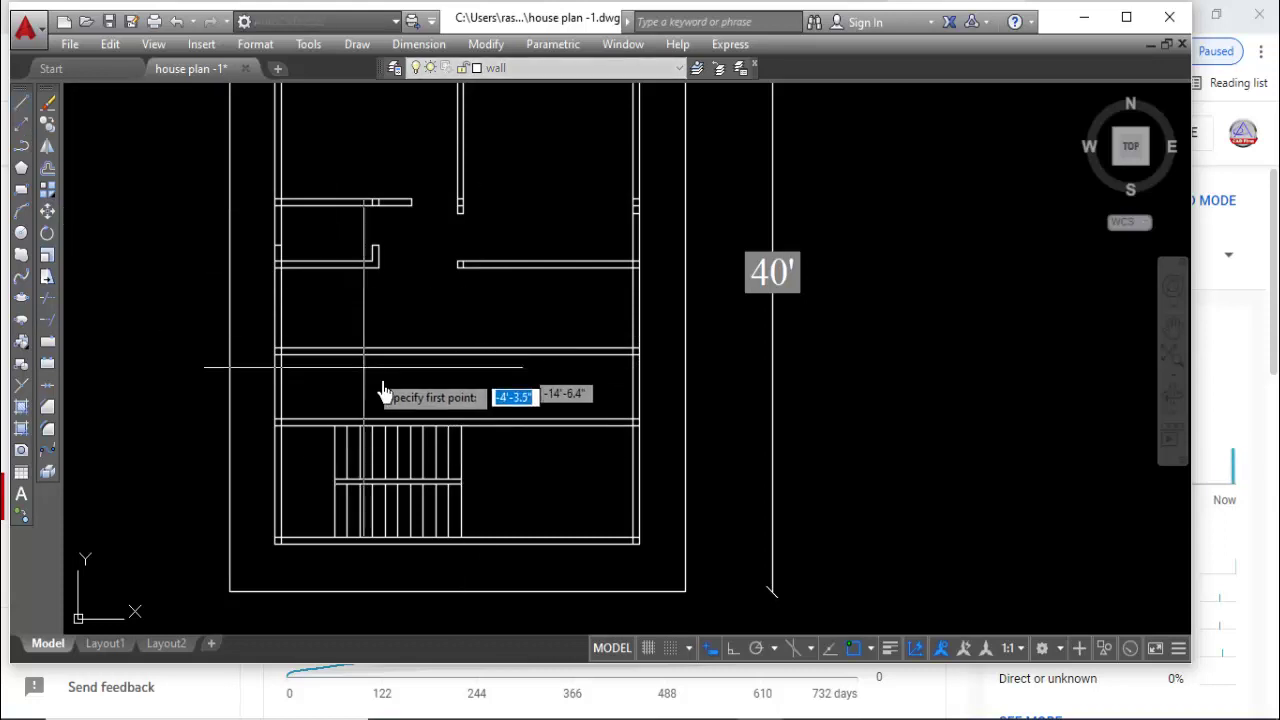
left_click(456, 410)
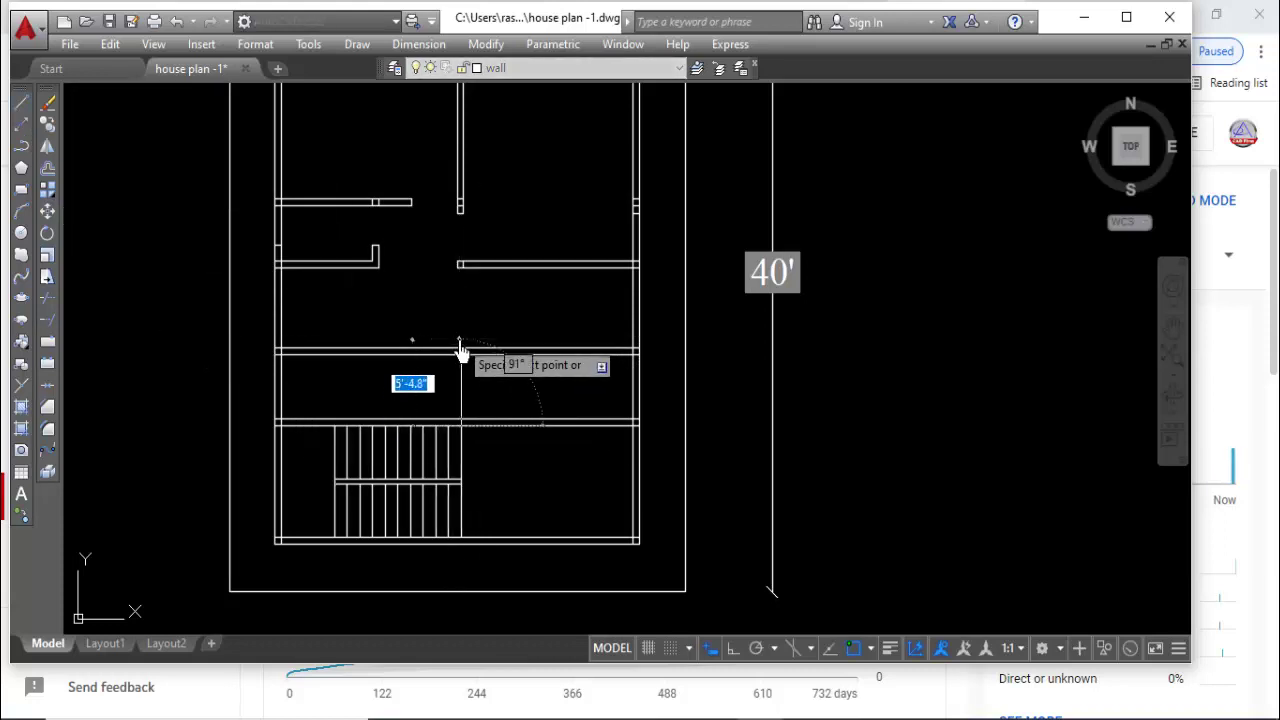
key("Return")
Trim the excess wall line extending past the new partition.
type("o")
key("Return")
key("Return")
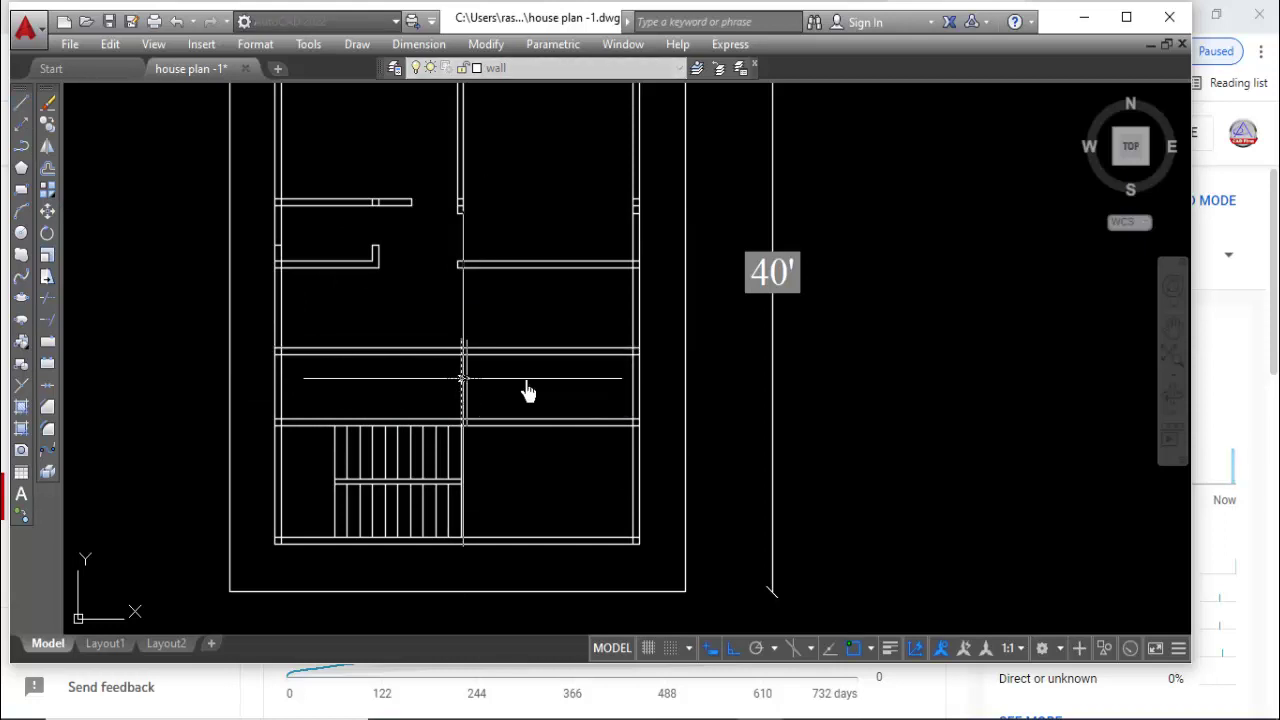
type("tr")
key("Return")
scroll(480, 363, "up", 3)
scroll(480, 337, "up", 2)
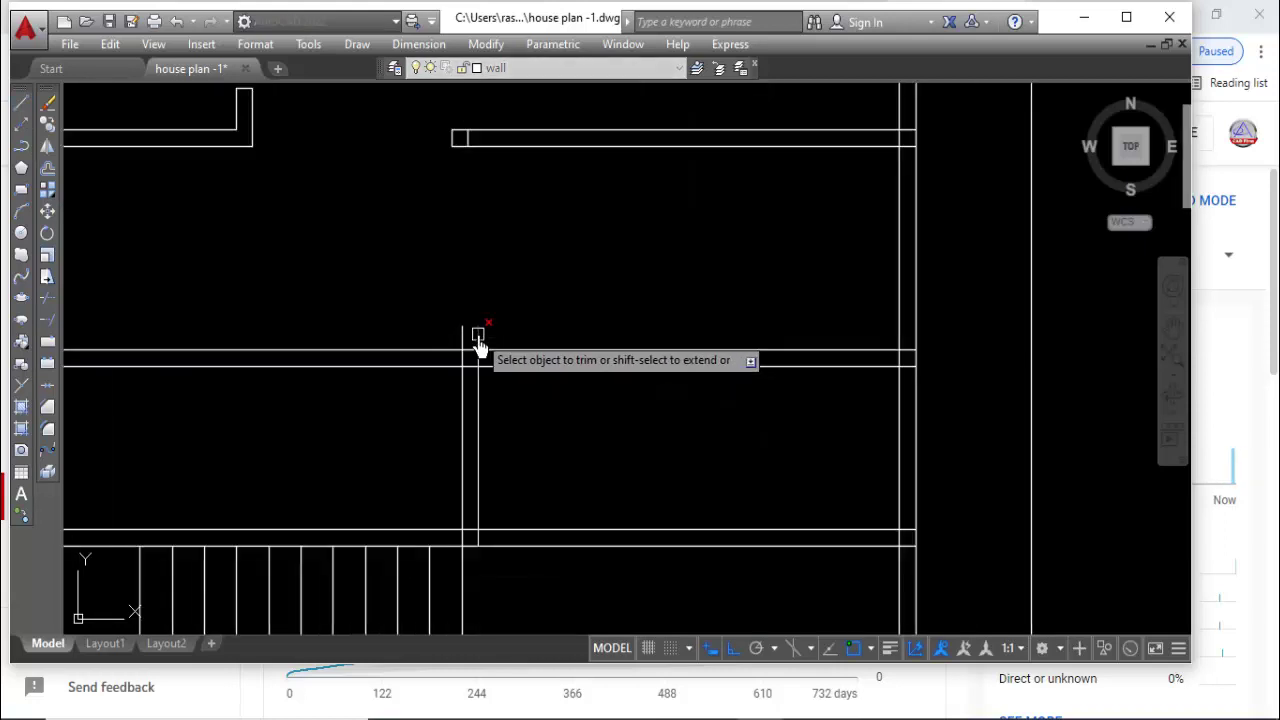
left_click(474, 320)
left_click(501, 508)
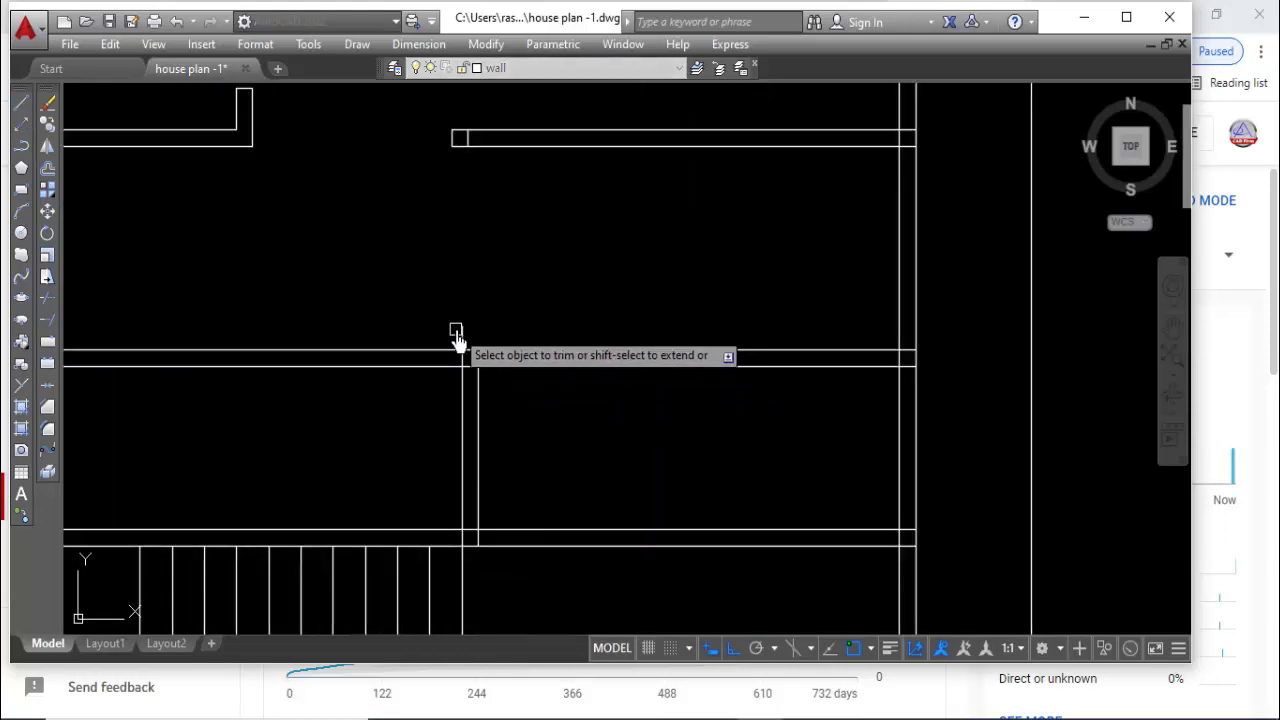
scroll(520, 425, "down", 1)
type("tr")
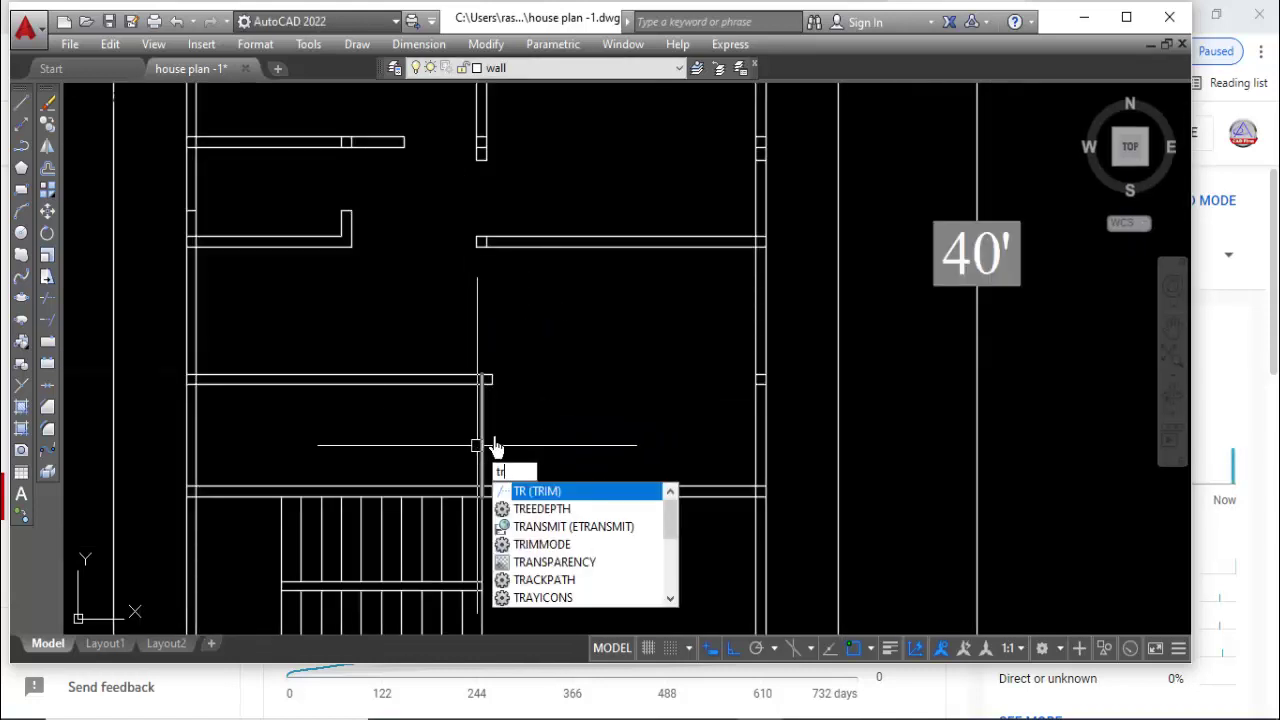
Trim the short stray line below the partition and set a 3'6 offset distance.
key("Return")
left_click(483, 440)
key("Return")
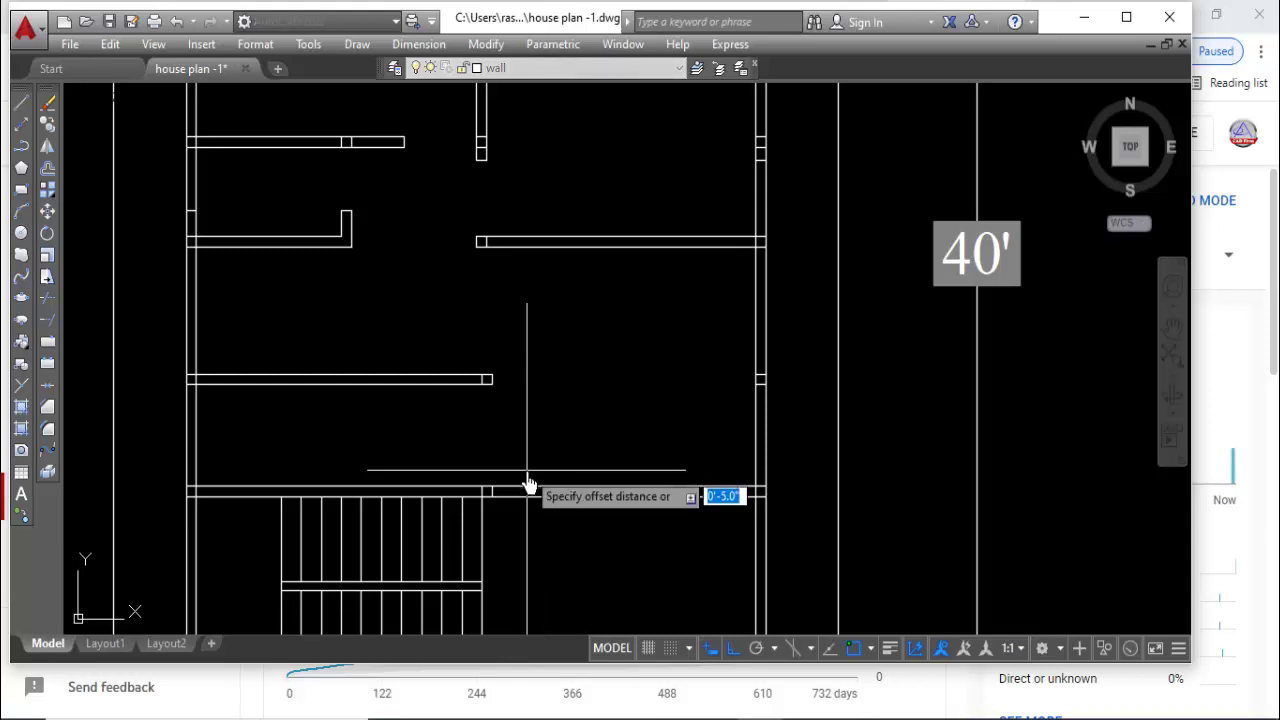
key("Return")
scroll(491, 490, "up", 1)
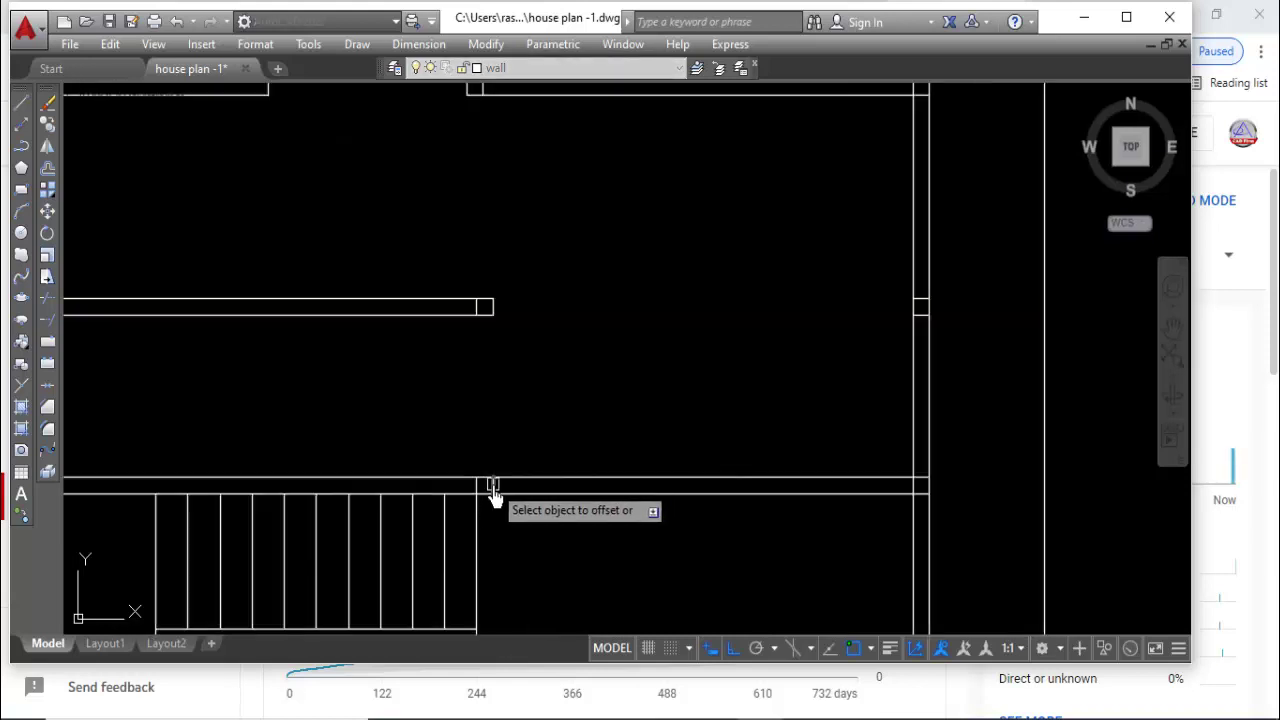
scroll(600, 425, "down", 1)
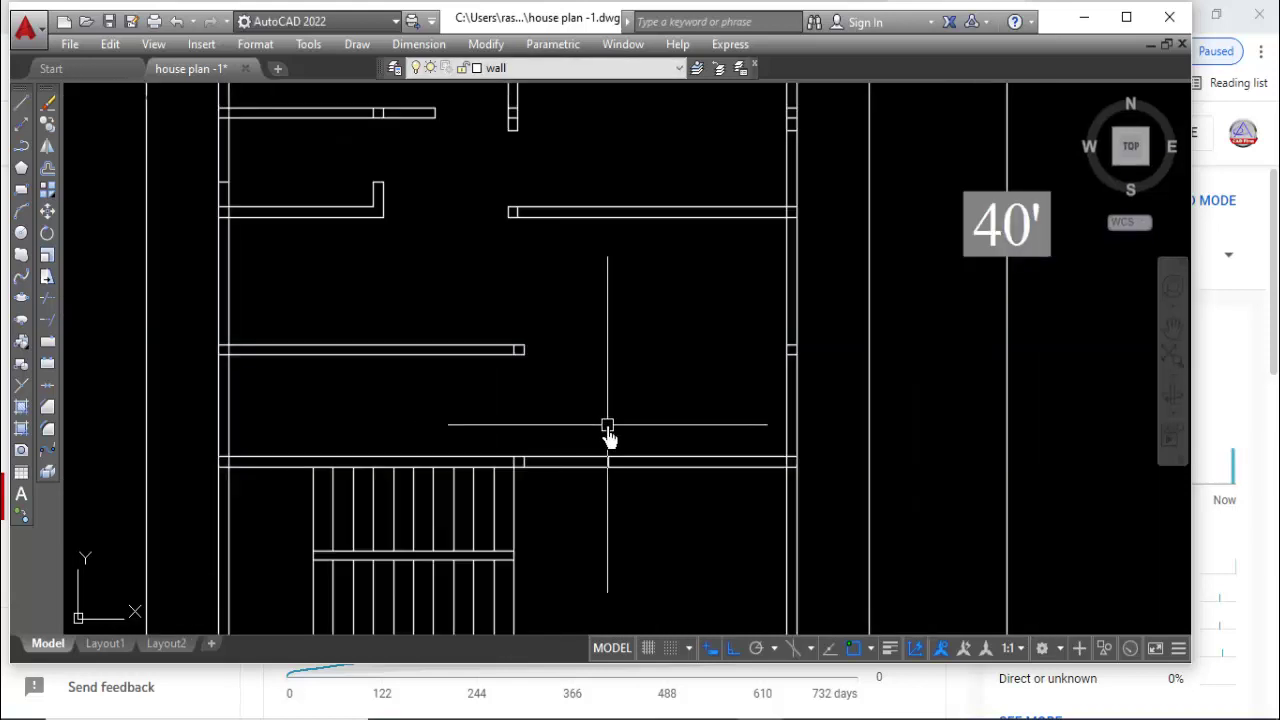
scroll(609, 438, "up", 2)
scroll(609, 438, "down", 4)
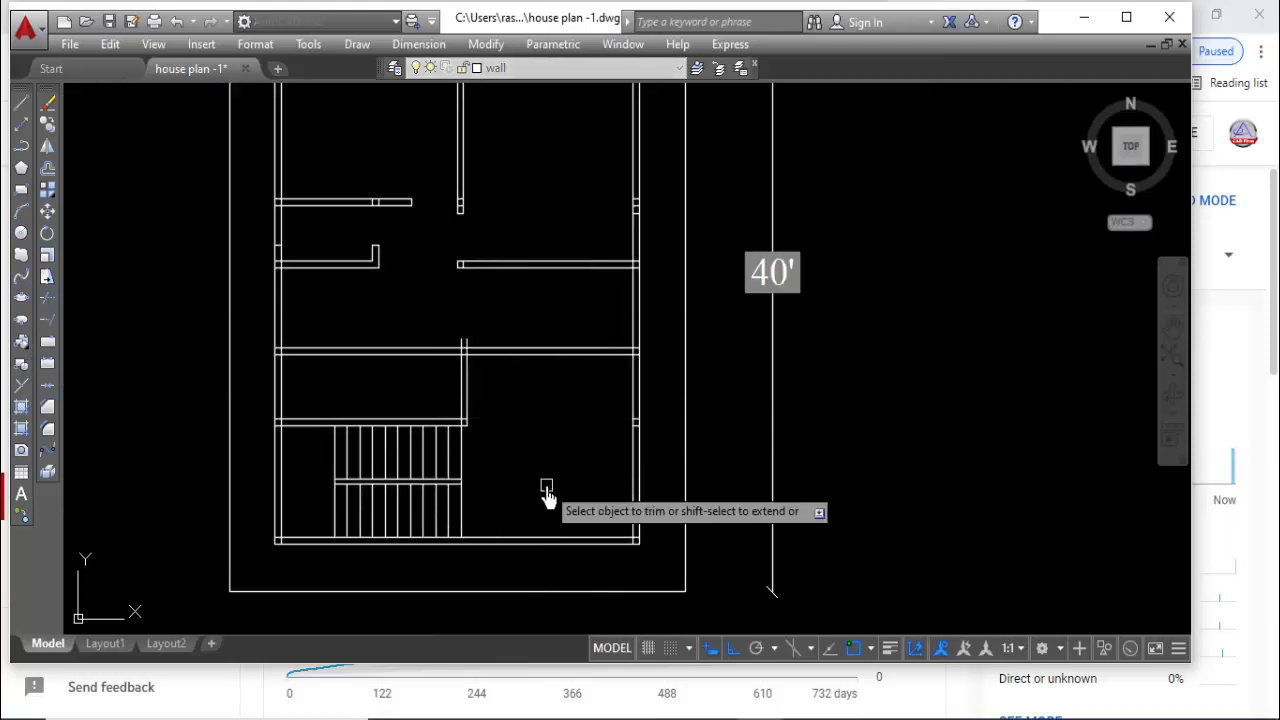
left_click(597, 425)
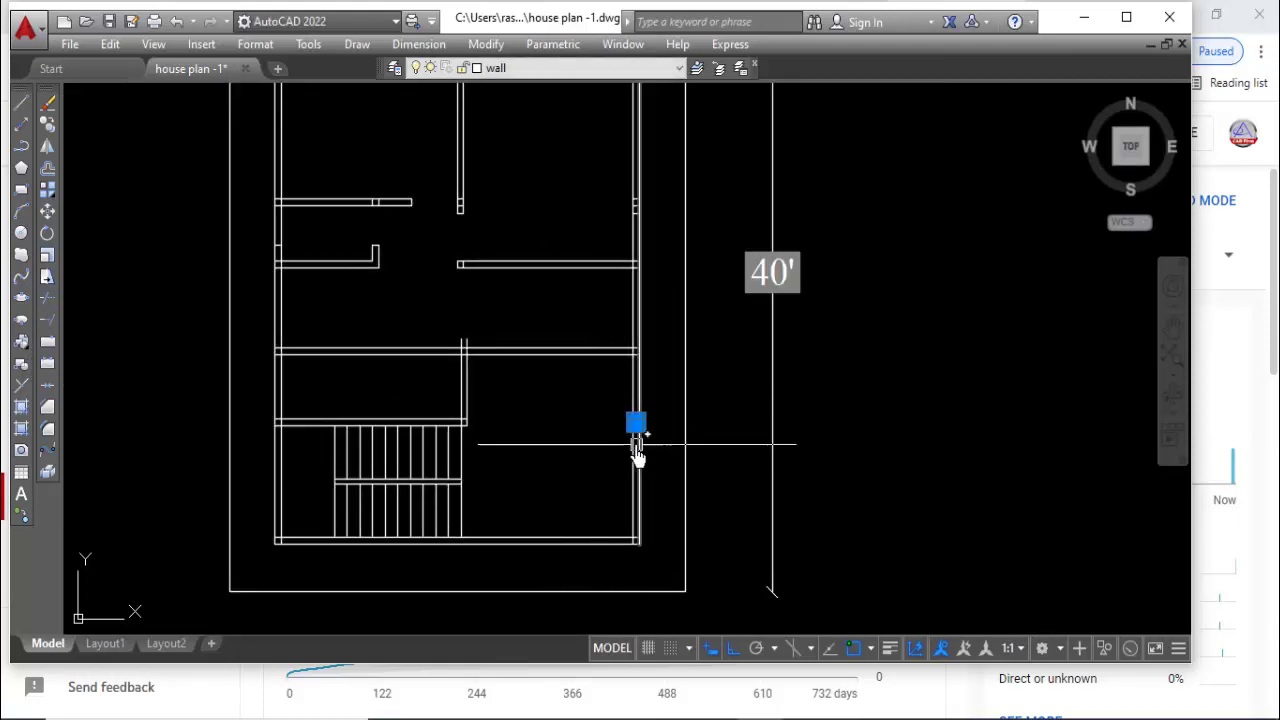
scroll(517, 371, "down", 3)
scroll(527, 385, "up", 3)
Trim another wall line beside the partition.
key("Return")
scroll(527, 385, "up", 3)
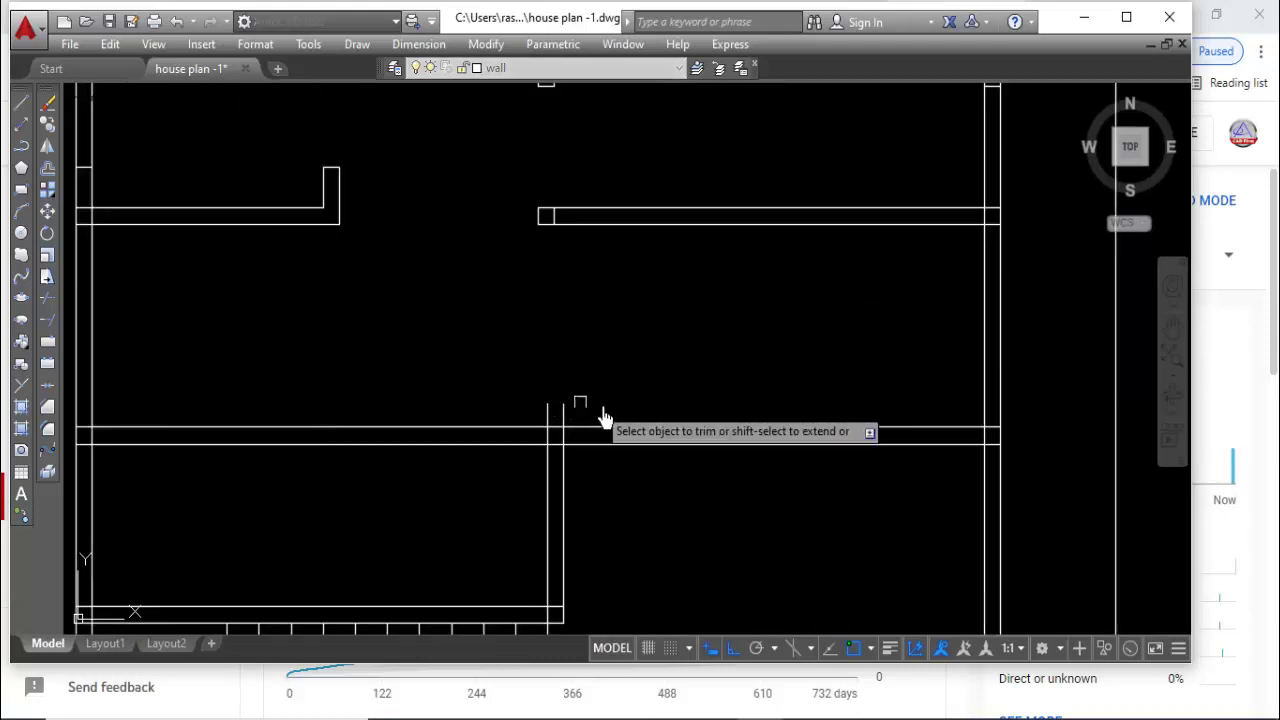
left_click(600, 414)
scroll(514, 423, "down", 2)
key("Escape")
Offset the partition line 3'6 to the right to mark the doorway.
key("o")
key("Return")
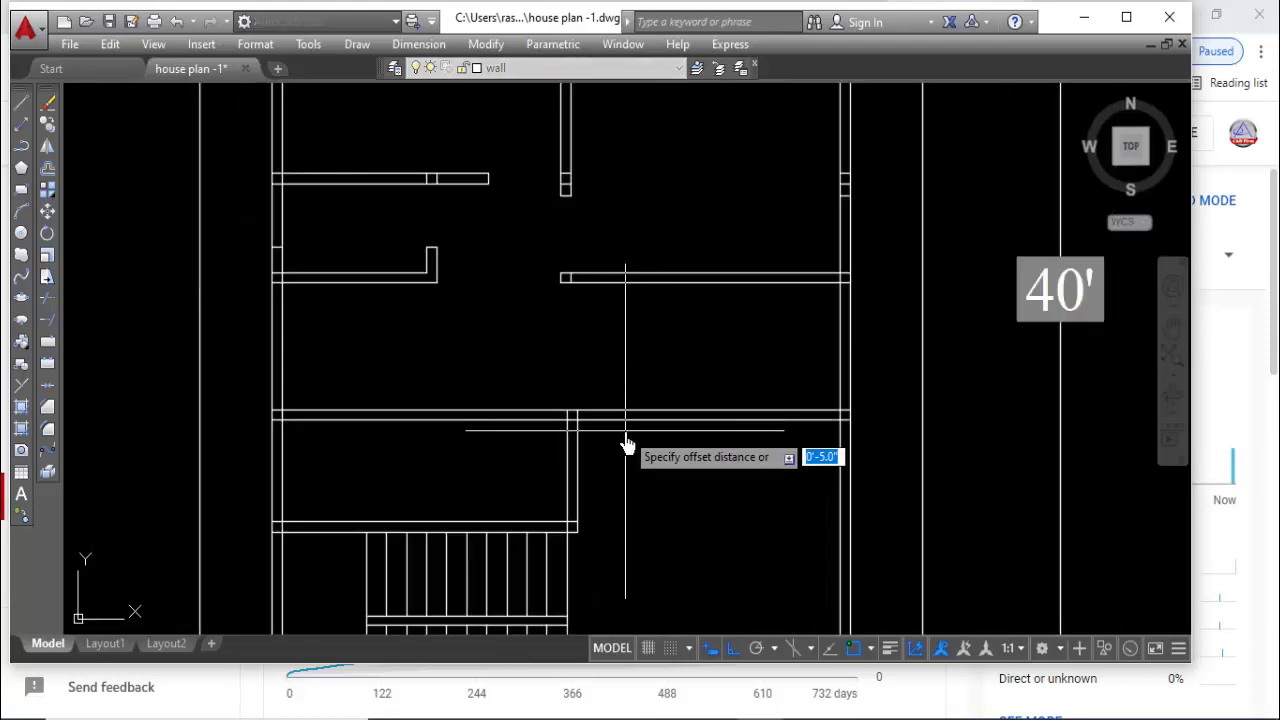
left_click(578, 432)
left_click(732, 472)
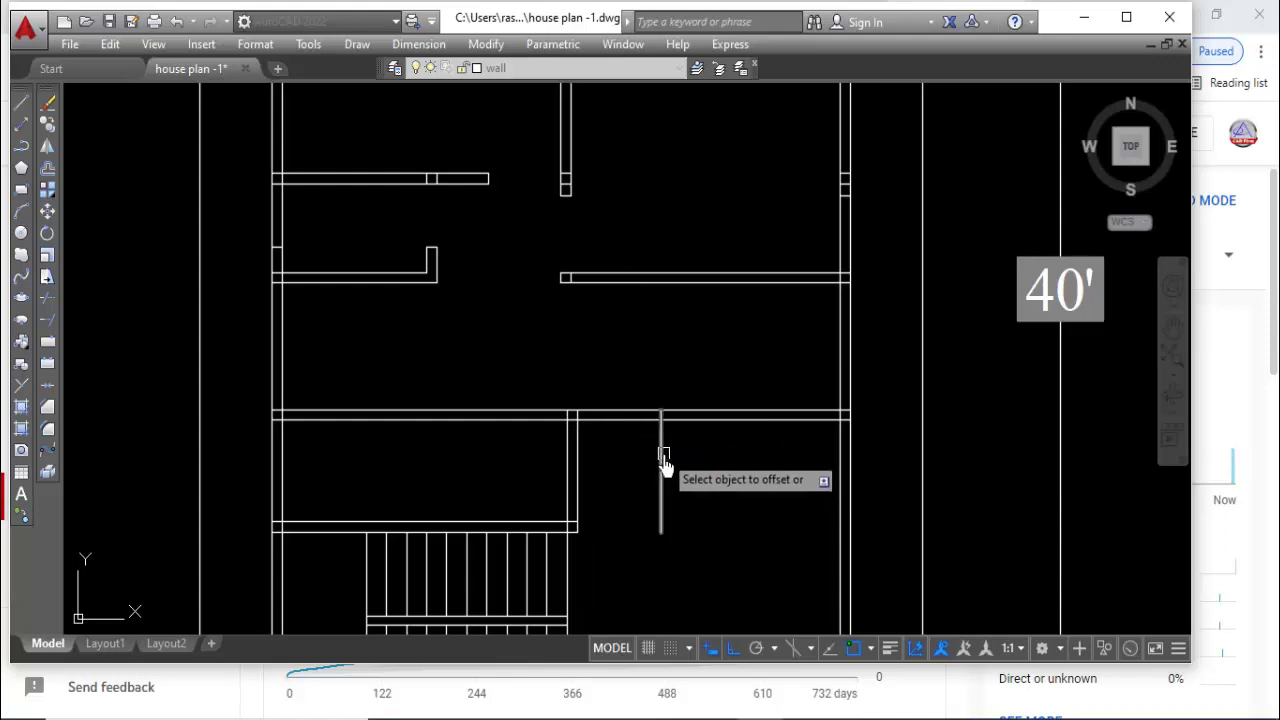
key("Escape")
Trim the wall between the two lines for a door gap and remove the piece right of the stairs.
type("tr")
key("Return")
left_click_drag(600, 400, 663, 486)
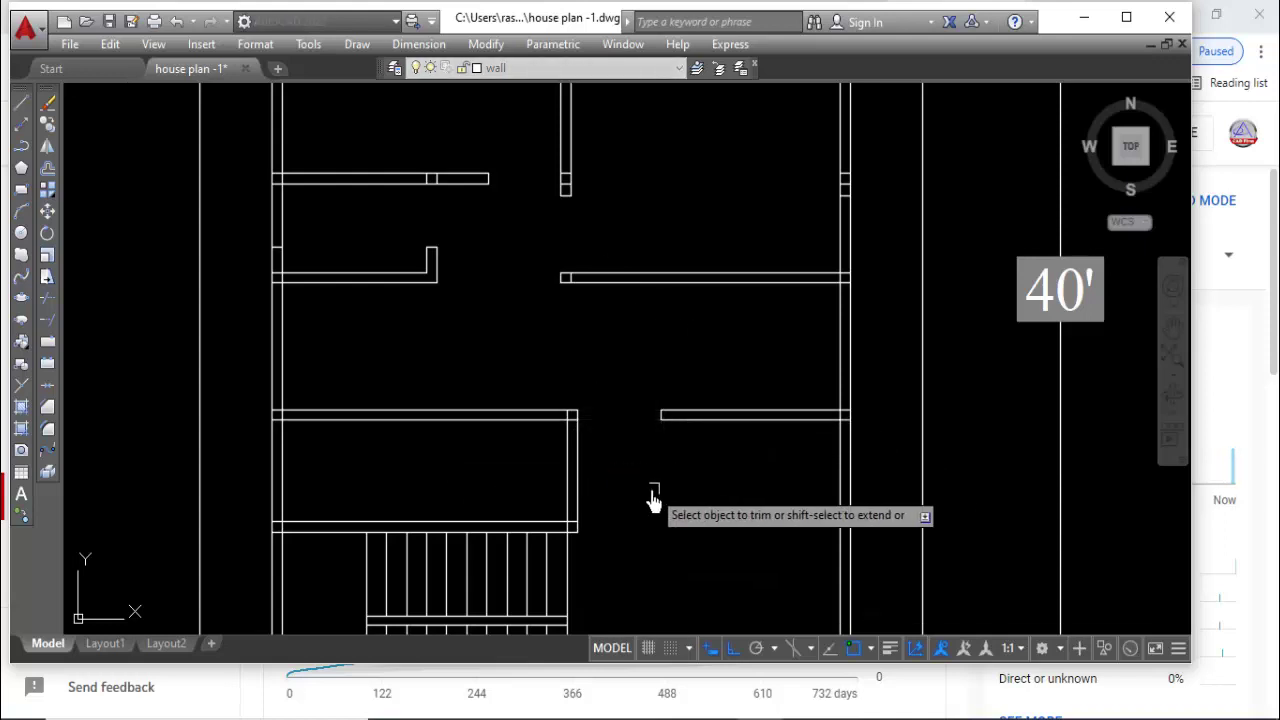
scroll(652, 500, "down", 4)
scroll(757, 534, "up", 2)
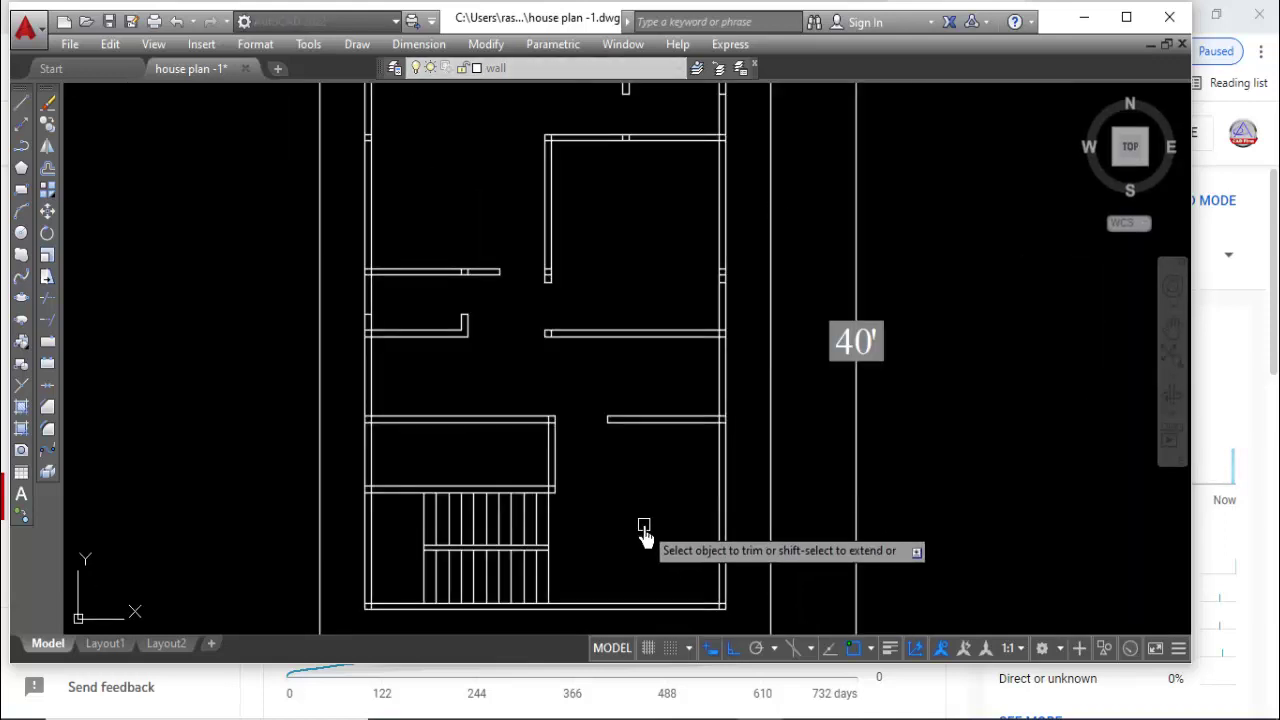
left_click_drag(508, 402, 487, 450)
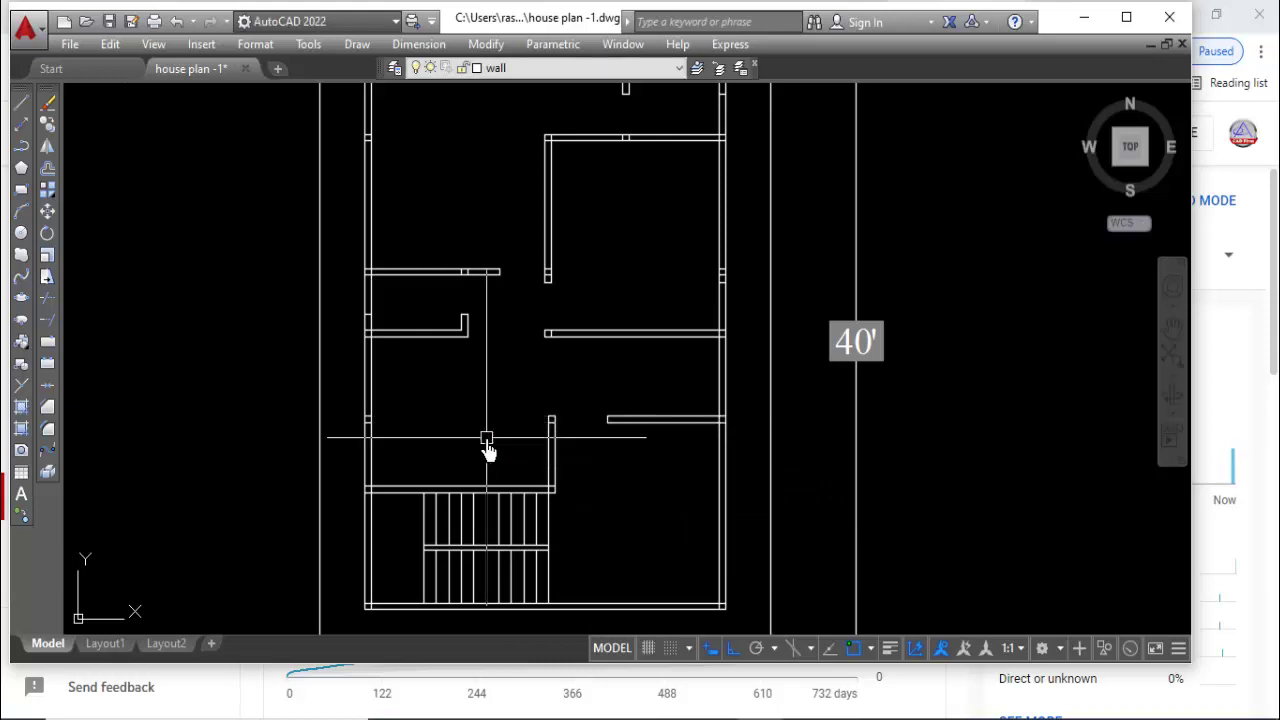
Trim the right-side wall piece lying between the horizontal wall lines.
scroll(563, 434, "up", 5)
left_click(783, 437)
scroll(846, 520, "up", 2)
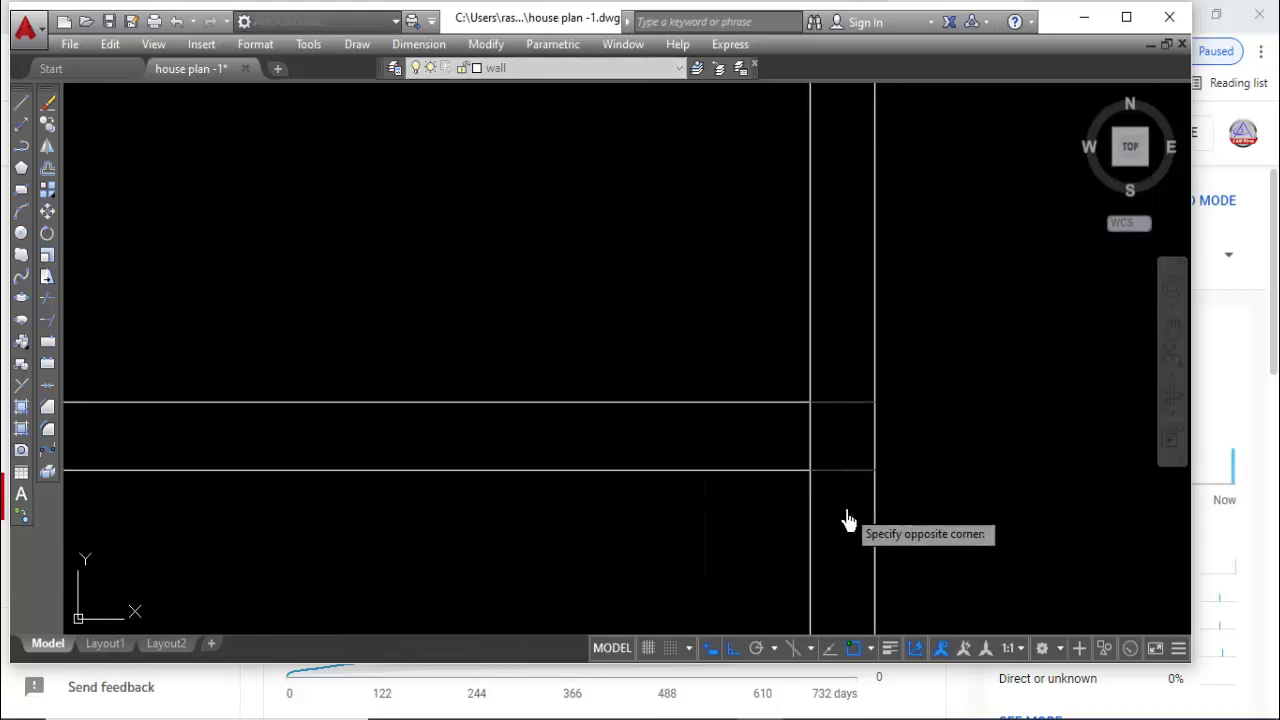
scroll(735, 450, "up", 1)
left_click(735, 450)
scroll(735, 450, "down", 3)
scroll(730, 400, "up", 2)
left_click_drag(730, 257, 723, 457)
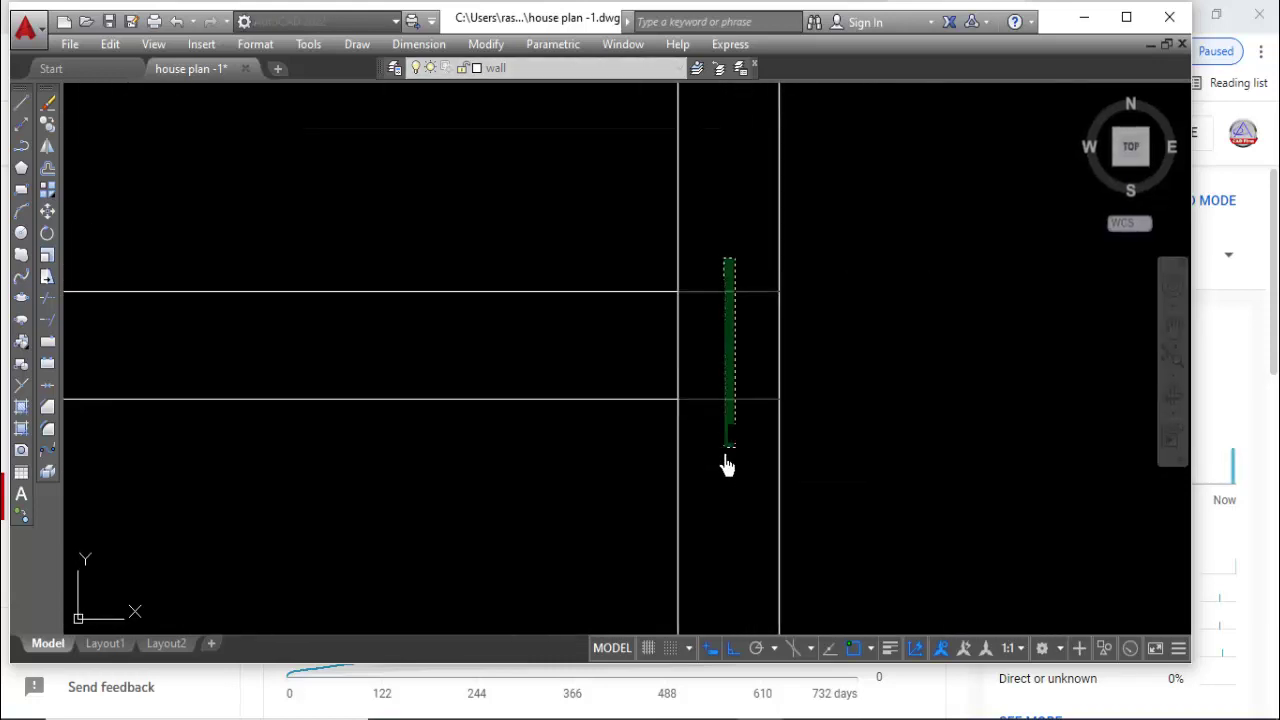
scroll(707, 465, "up", 1)
scroll(734, 126, "down", 3)
scroll(697, 126, "up", 2)
Cut wall pieces near the upper corner to open gaps, including the upper wall segment.
left_click(714, 337)
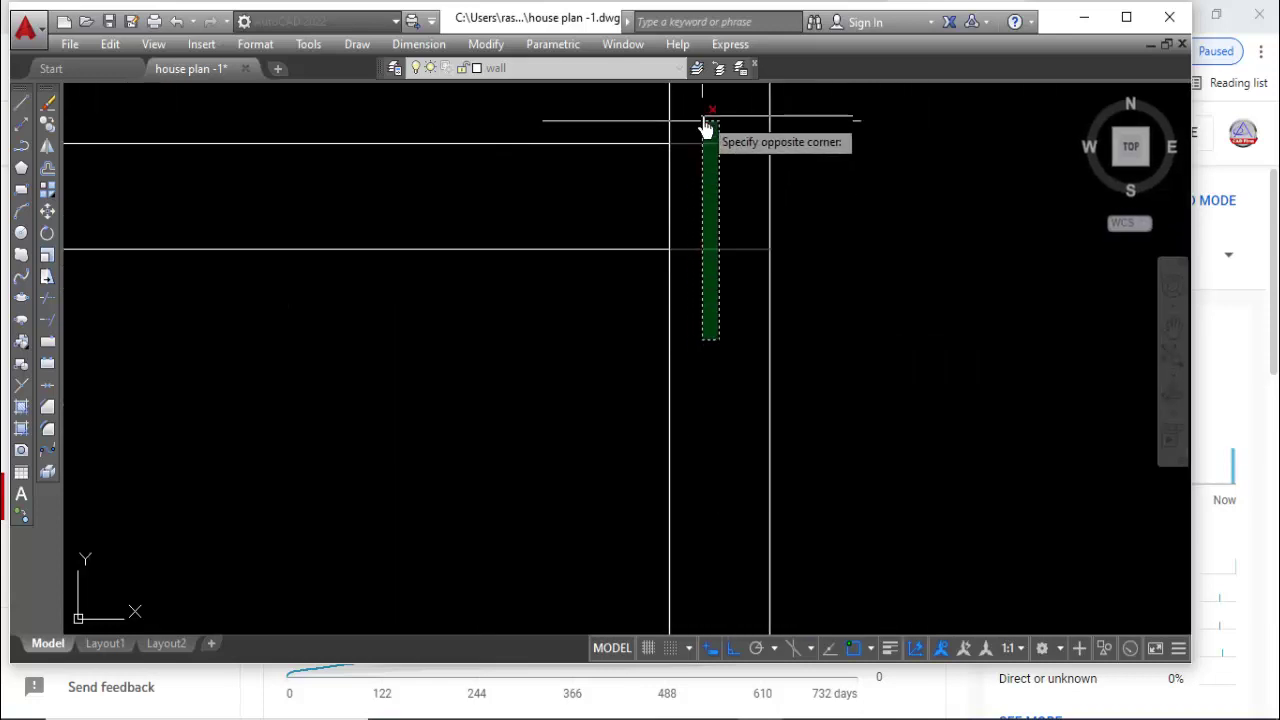
left_click(706, 128)
scroll(628, 217, "down", 3)
scroll(714, 209, "up", 2)
left_click(749, 145)
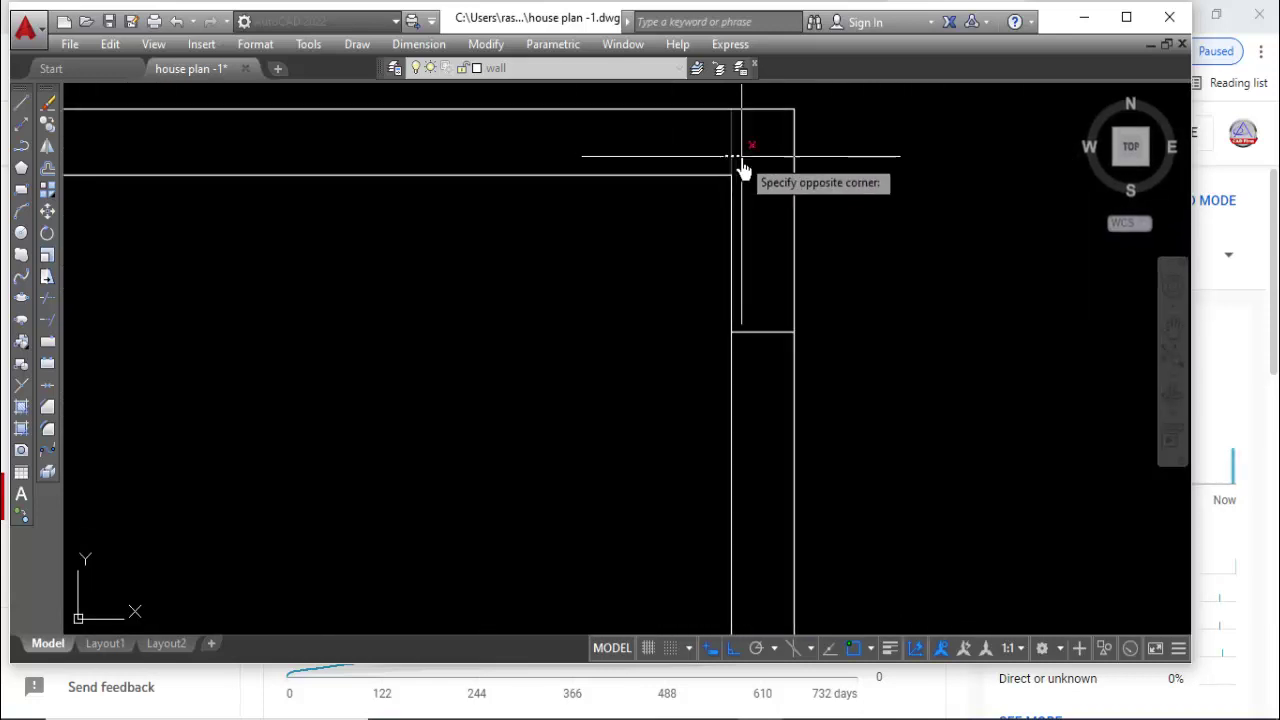
left_click(700, 200)
scroll(546, 187, "down", 1)
scroll(546, 187, "up", 5)
left_click(580, 209)
scroll(791, 317, "down", 2)
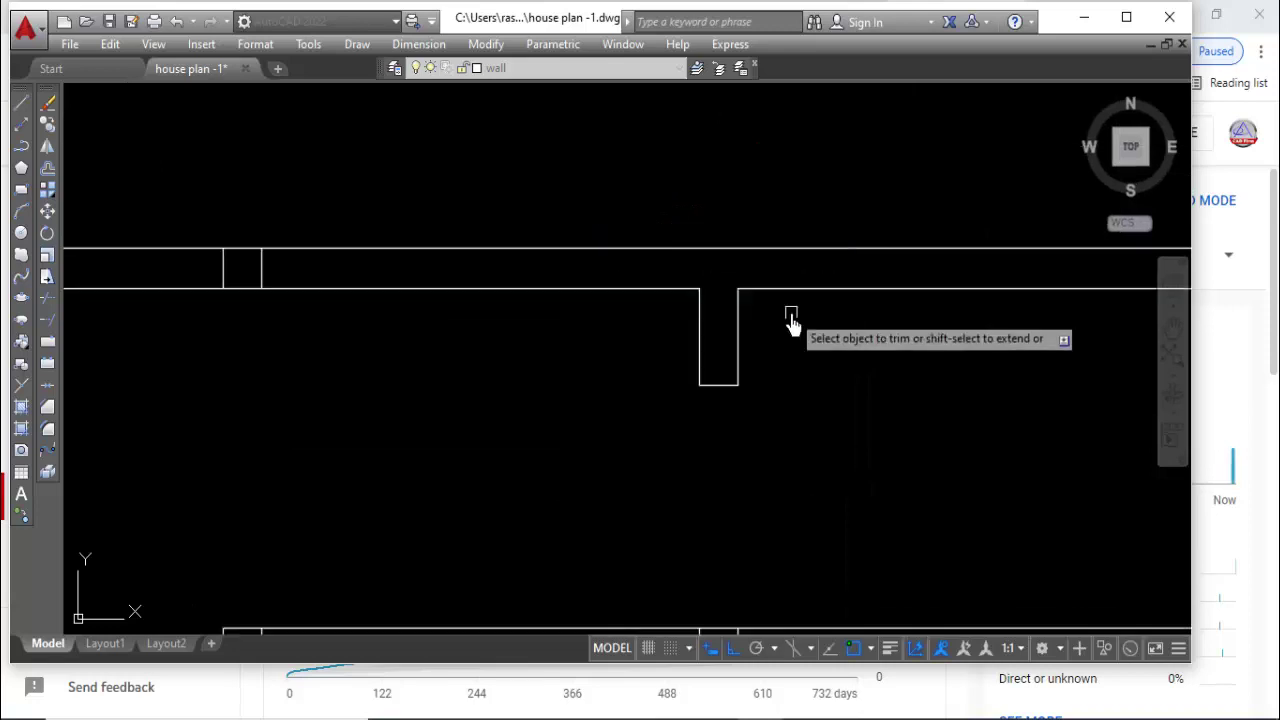
middle_click_drag(791, 317, 876, 207)
scroll(171, 171, "down", 2)
scroll(134, 134, "up", 2)
scroll(183, 183, "down", 1)
Trim the left wall segment and the vertical wall piece between the horizontals.
left_click(183, 183)
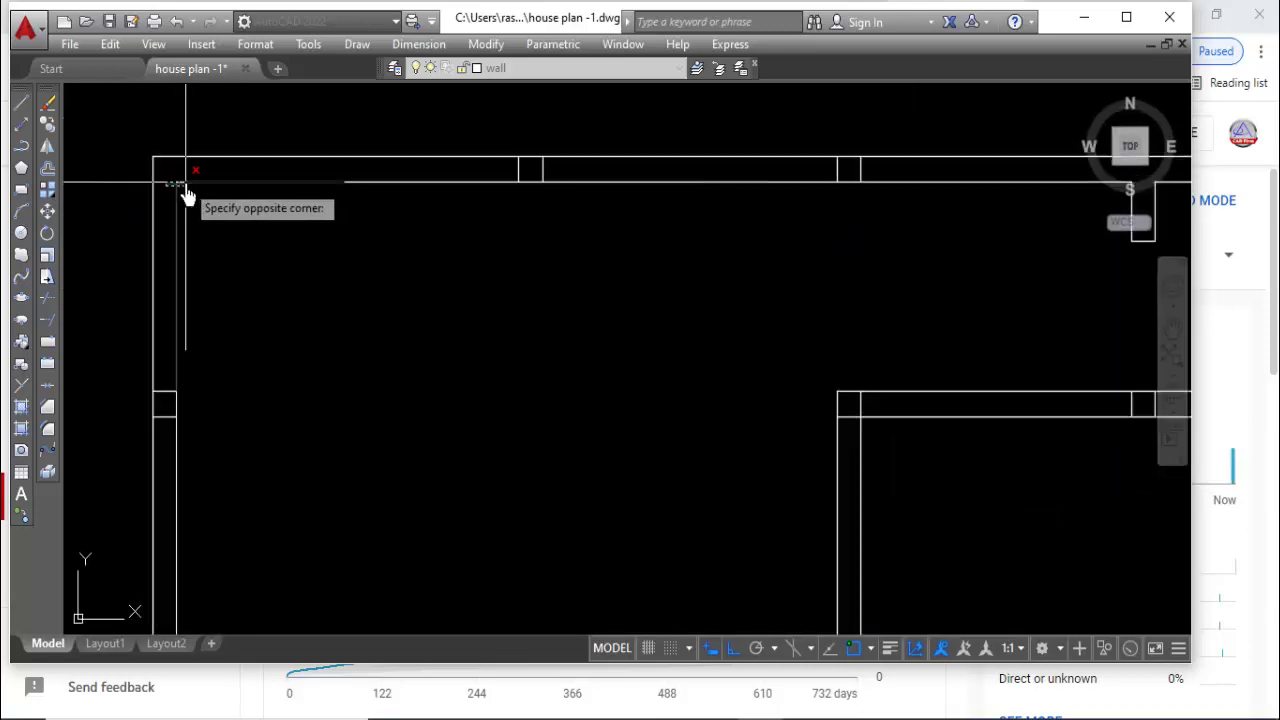
scroll(185, 245, "down", 2)
left_click(203, 503)
scroll(169, 206, "up", 4)
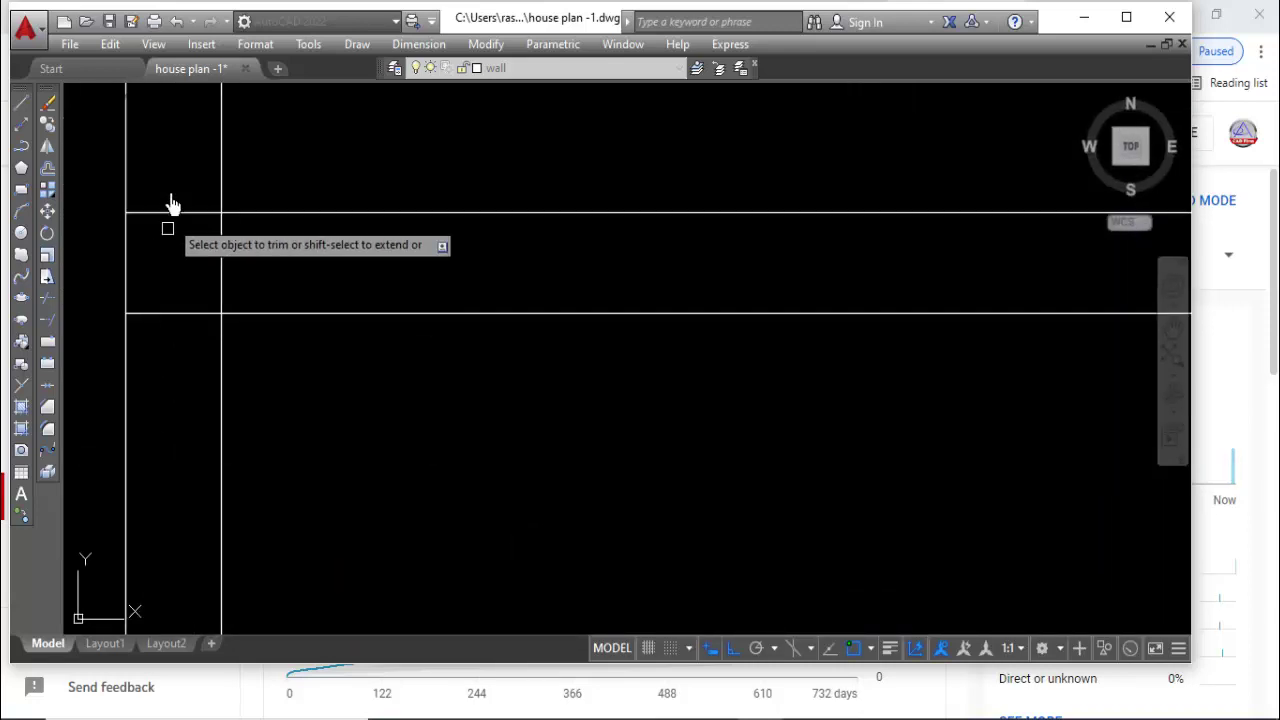
scroll(241, 290, "down", 2)
scroll(234, 329, "up", 2)
left_click(209, 396)
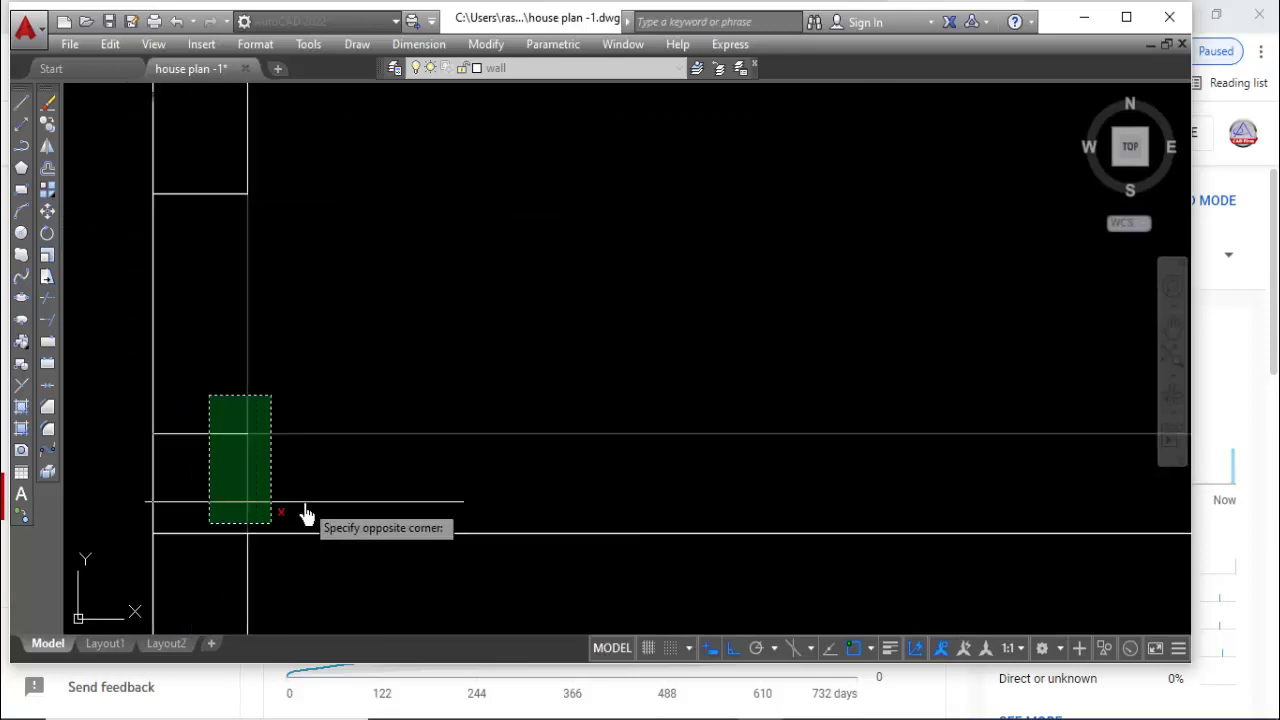
left_click(276, 515)
scroll(280, 505, "down", 1)
scroll(249, 434, "down", 2)
scroll(240, 531, "up", 2)
Cut away the overlapping wall line at the left wall corner.
left_click(303, 323)
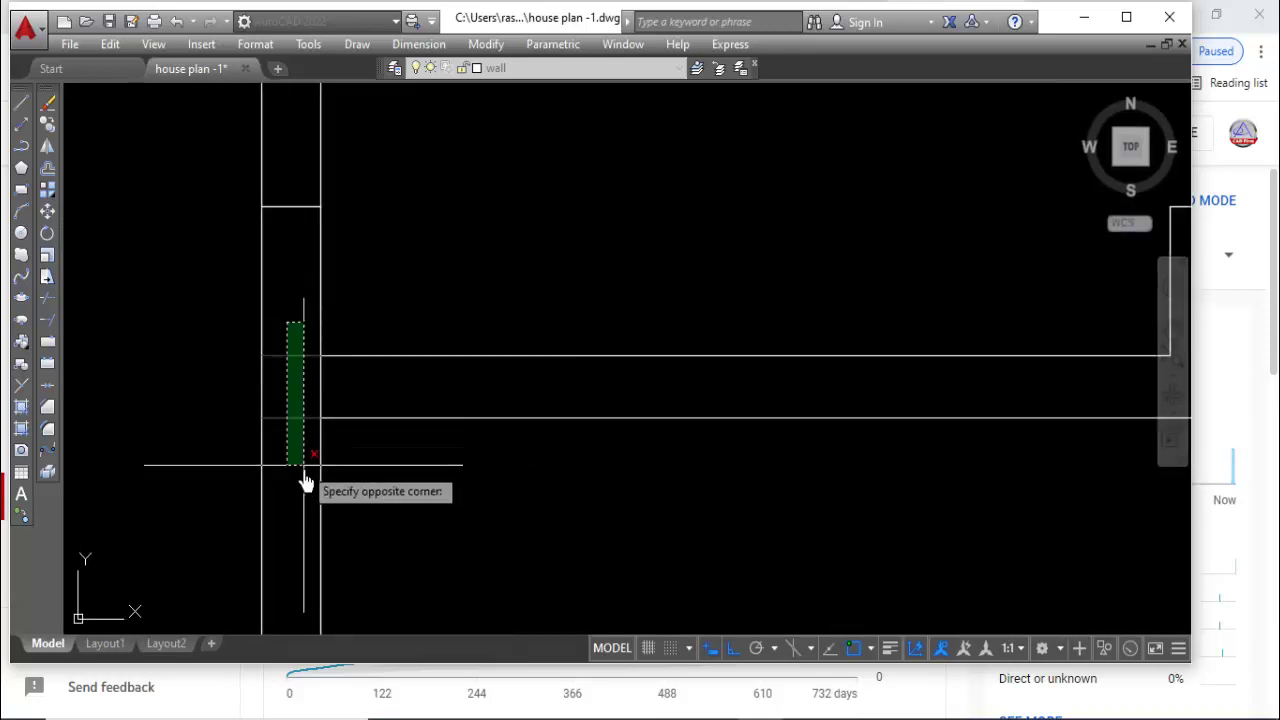
left_click(290, 474)
scroll(316, 400, "down", 2)
scroll(305, 480, "down", 1)
scroll(260, 534, "up", 3)
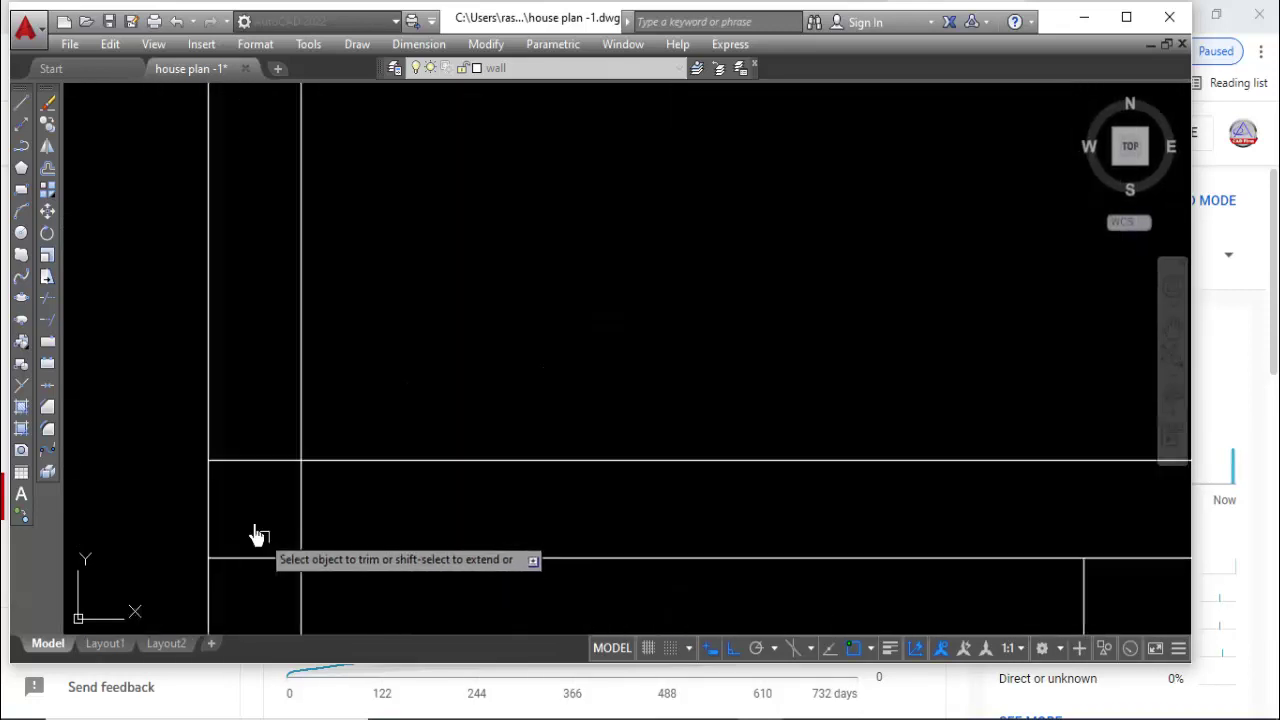
scroll(243, 477, "down", 2)
scroll(606, 329, "up", 1)
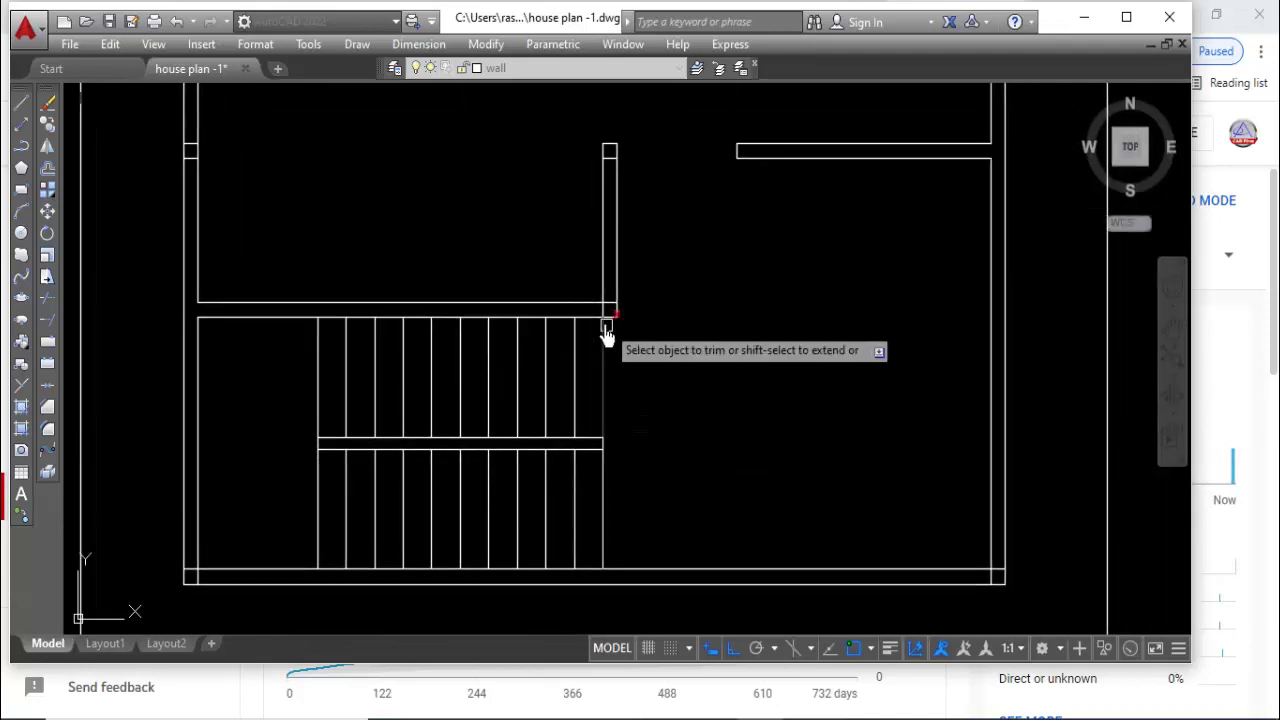
scroll(605, 295, "up", 2)
scroll(611, 240, "down", 2)
scroll(214, 557, "up", 2)
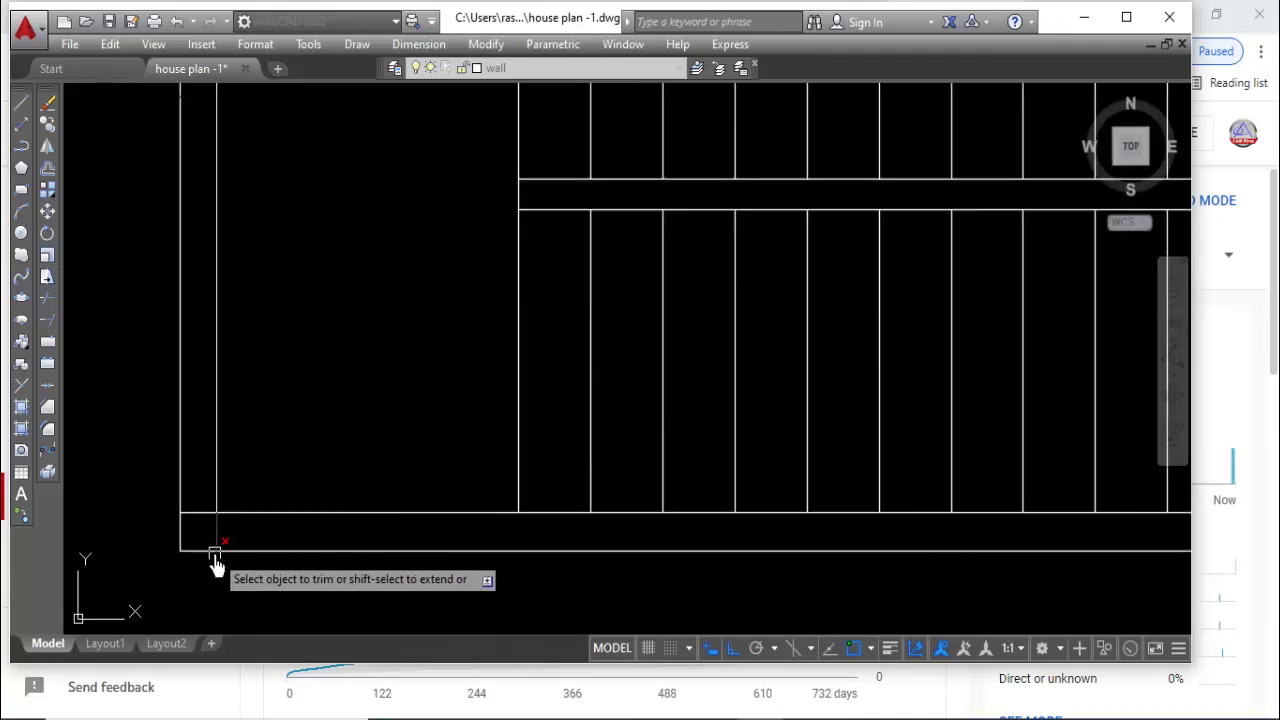
scroll(183, 462, "up", 1)
scroll(195, 485, "down", 2)
scroll(674, 503, "down", 1)
scroll(626, 409, "up", 3)
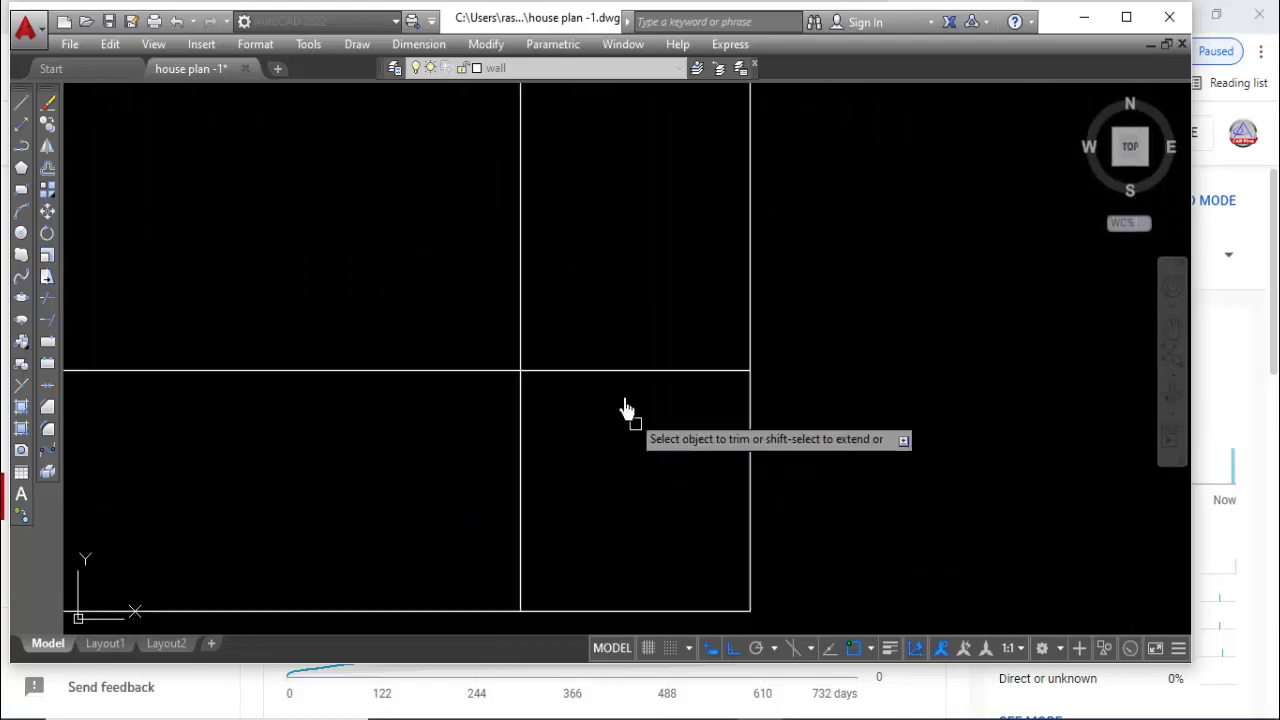
scroll(392, 538, "down", 1)
scroll(528, 608, "down", 3)
scroll(608, 523, "up", 1)
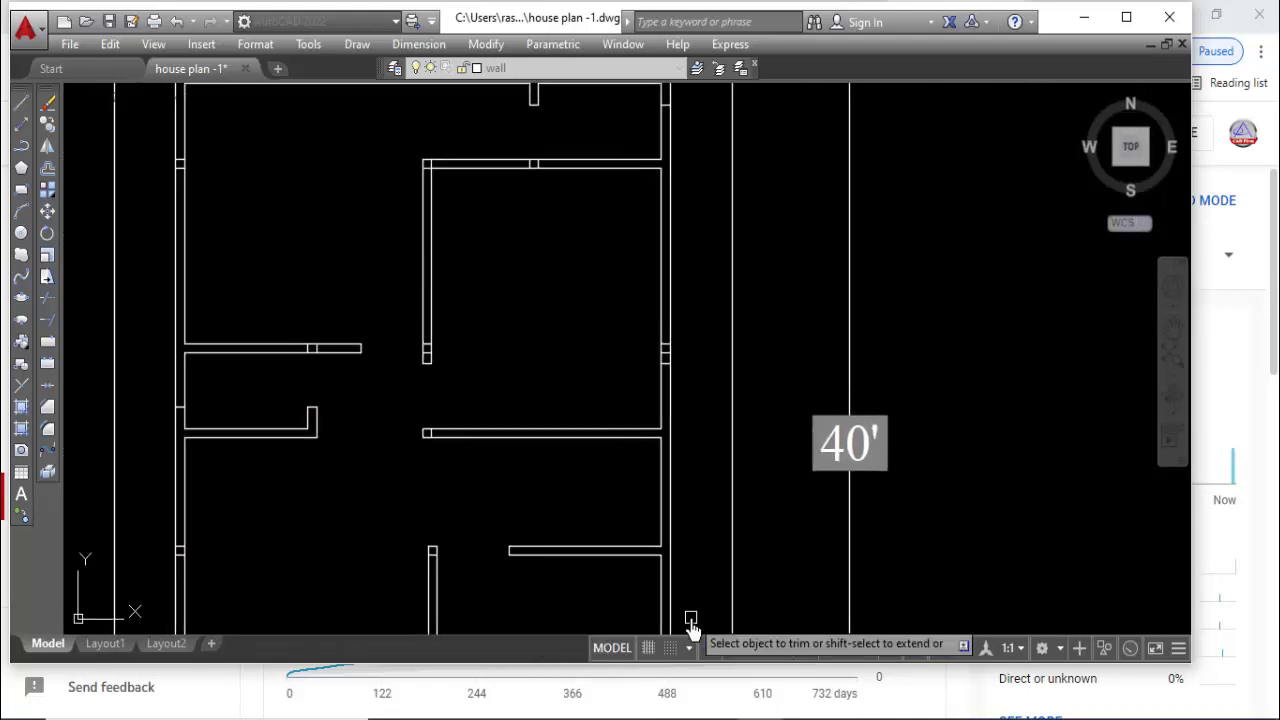
scroll(467, 317, "down", 2)
scroll(443, 300, "up", 3)
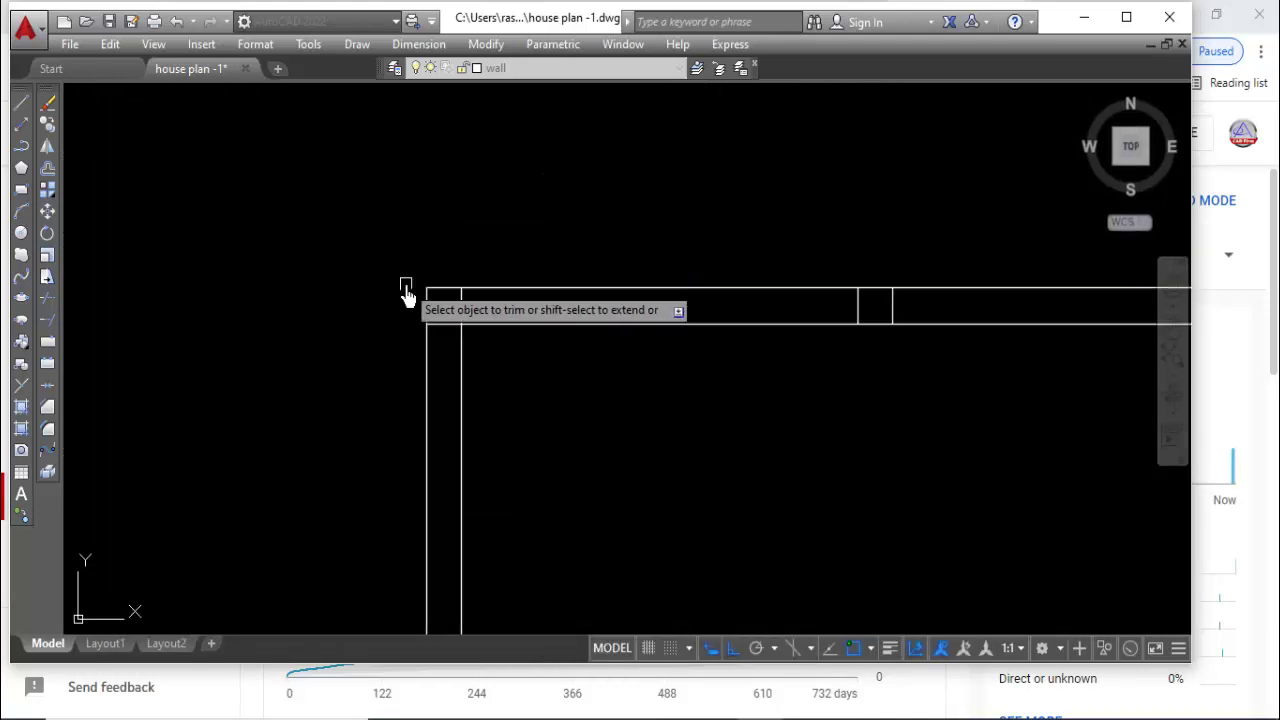
scroll(408, 289, "up", 2)
Trim overlaps at the middle junction, across the top wall opening, and the left wall junction.
left_click(679, 333)
left_click(544, 390)
scroll(480, 429, "down", 1)
scroll(389, 357, "down", 2)
left_click(346, 306)
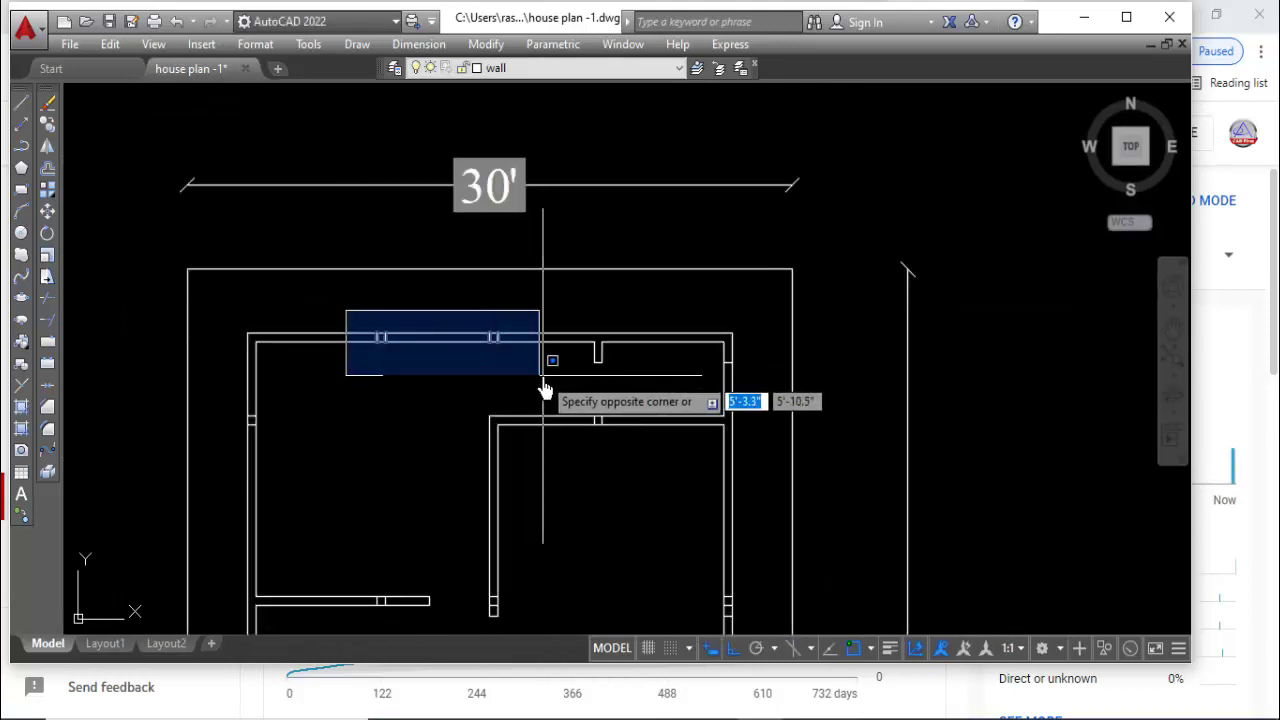
left_click(543, 374)
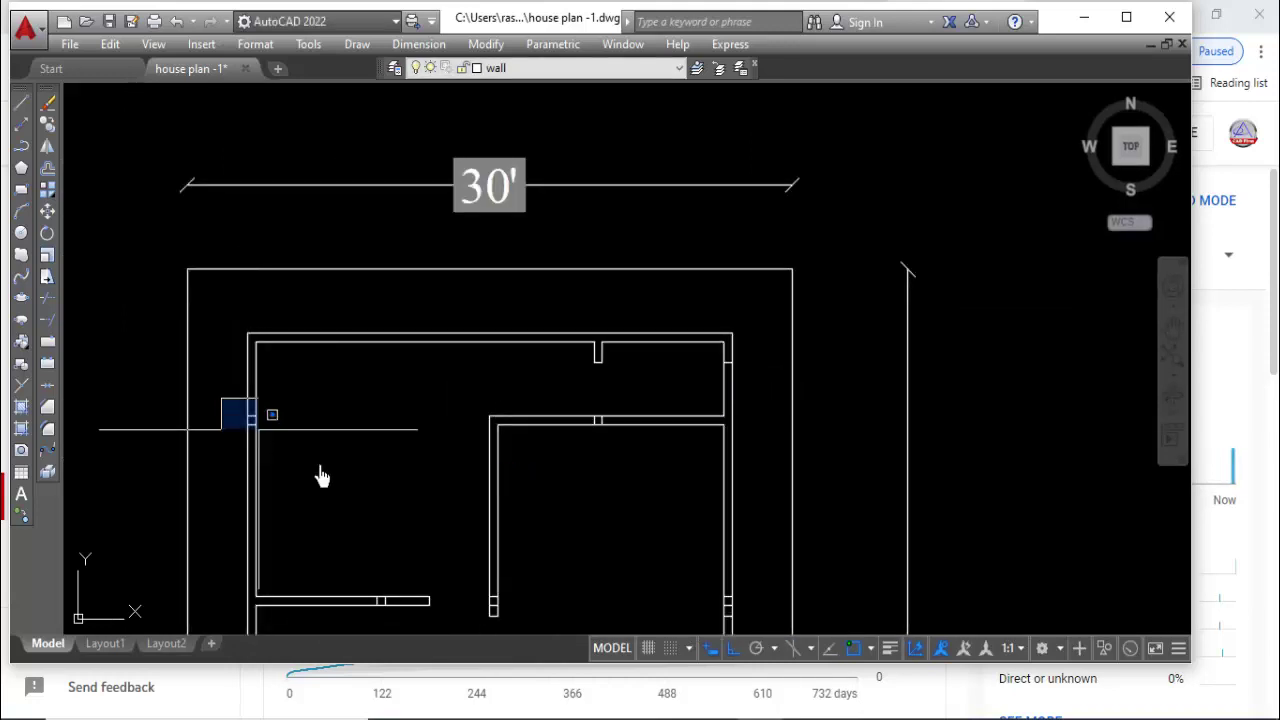
middle_click_drag(322, 477, 363, 429)
left_click(391, 430)
left_click(343, 455)
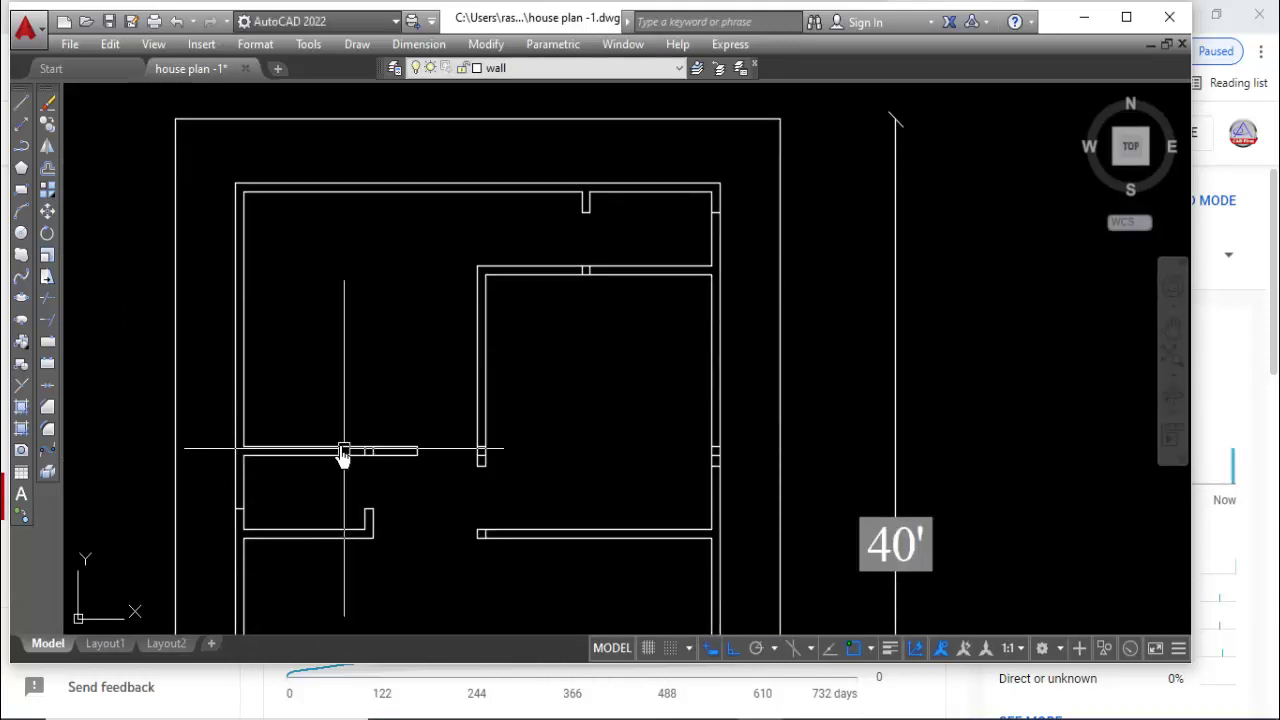
Clean up overlapping lines at the central and lower wall junctions.
left_click(329, 429)
left_click(410, 477)
left_click(434, 406)
left_click(523, 457)
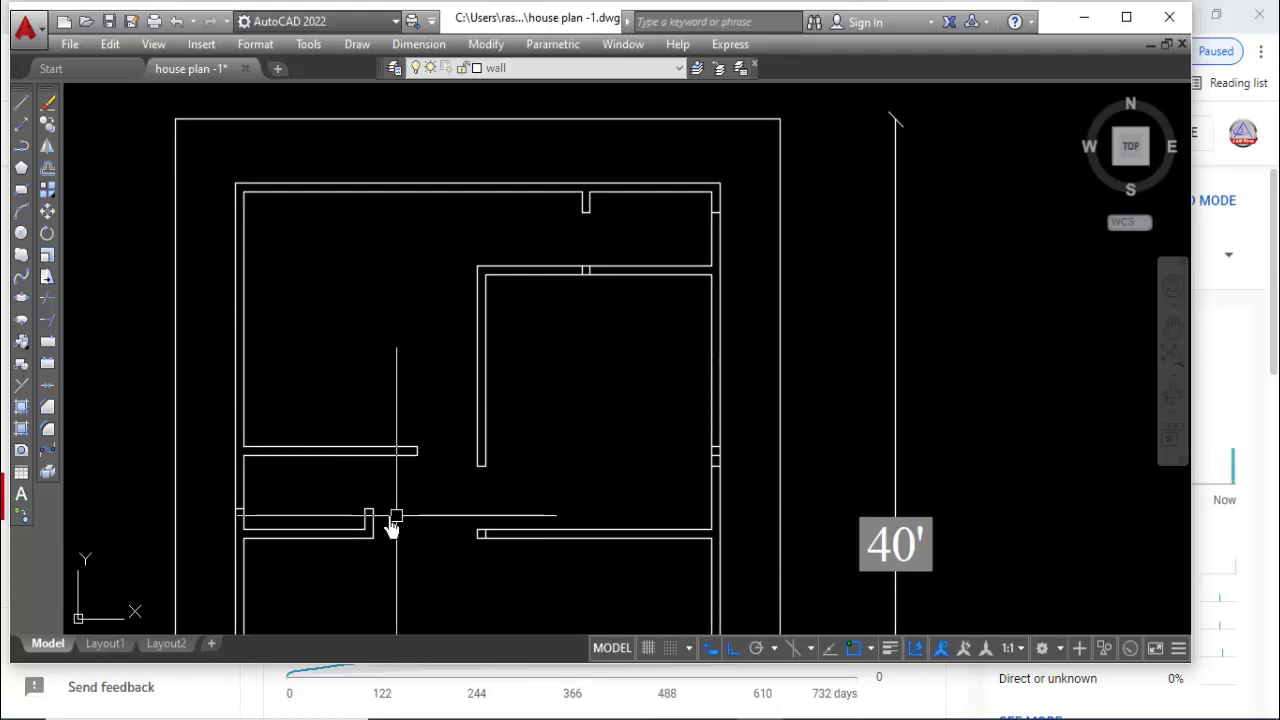
left_click(194, 486)
left_click(288, 528)
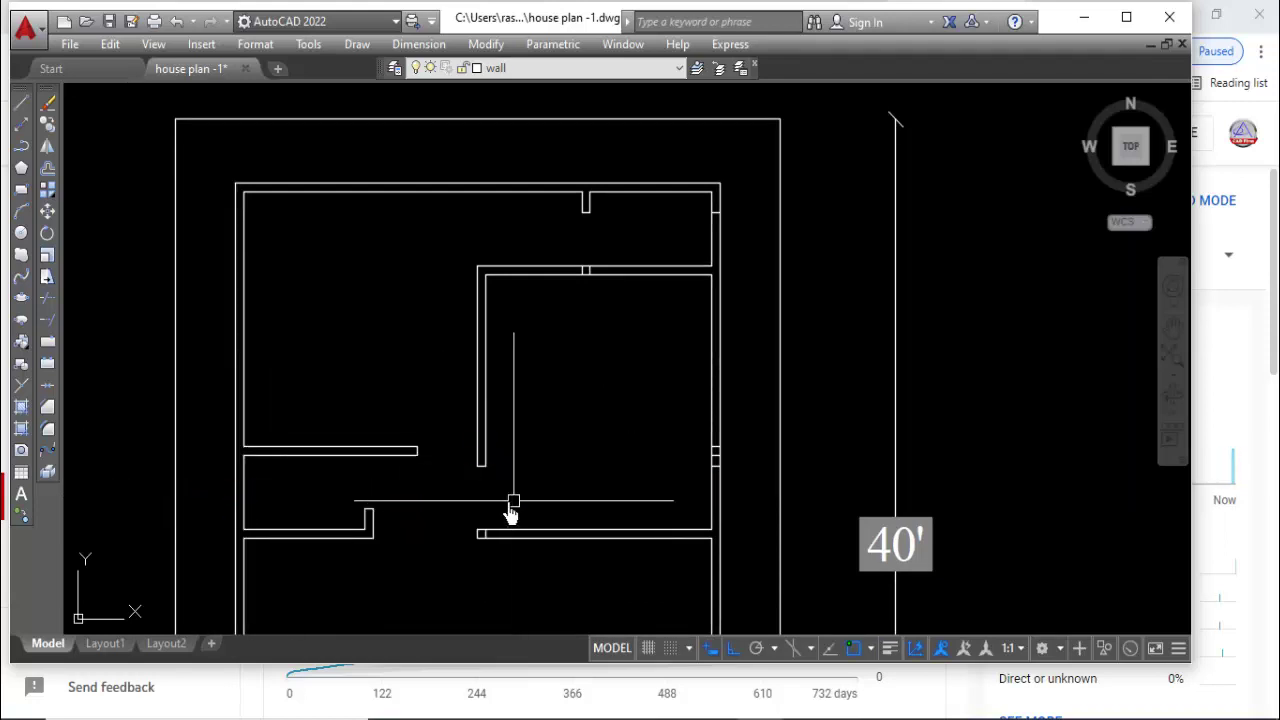
left_click(471, 500)
left_click(529, 534)
scroll(480, 538, "up", 2)
left_click(471, 527)
left_click(526, 583)
scroll(700, 394, "down", 2)
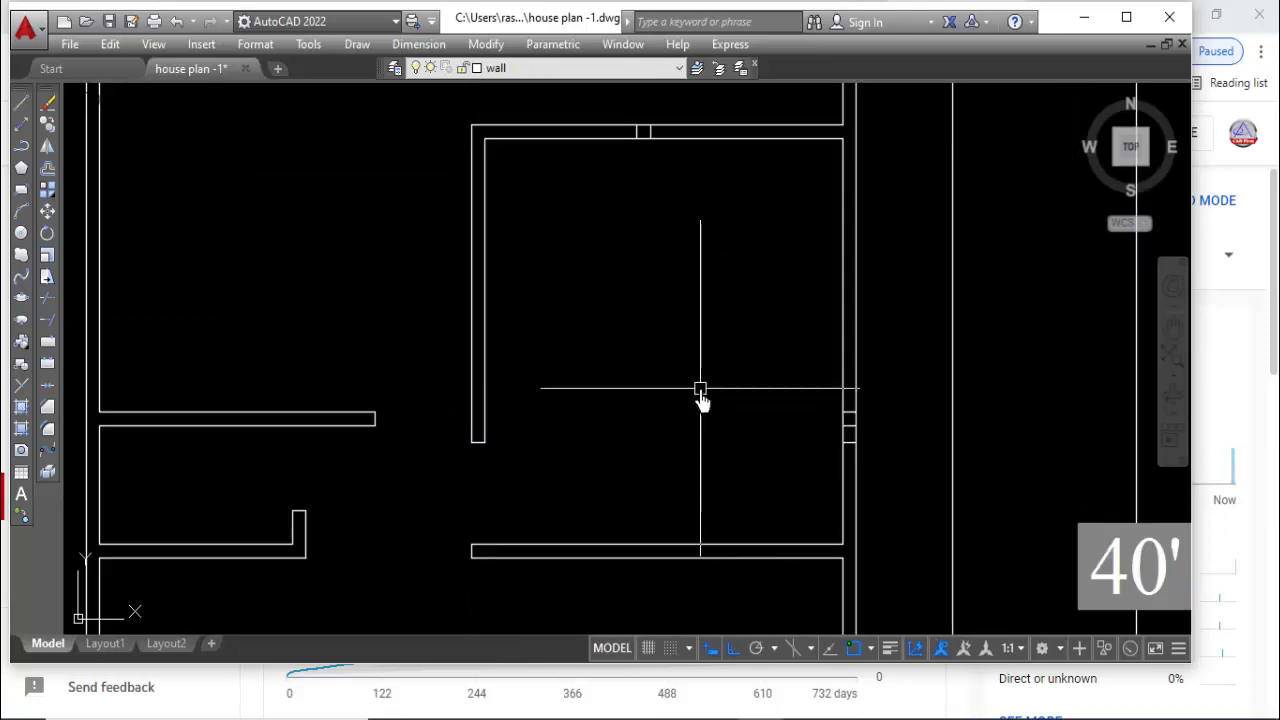
Trim the right-side and upper-right room junctions, then recentre the whole floor plan.
left_click(834, 409)
left_click(877, 494)
scroll(665, 400, "down", 2)
left_click(663, 391)
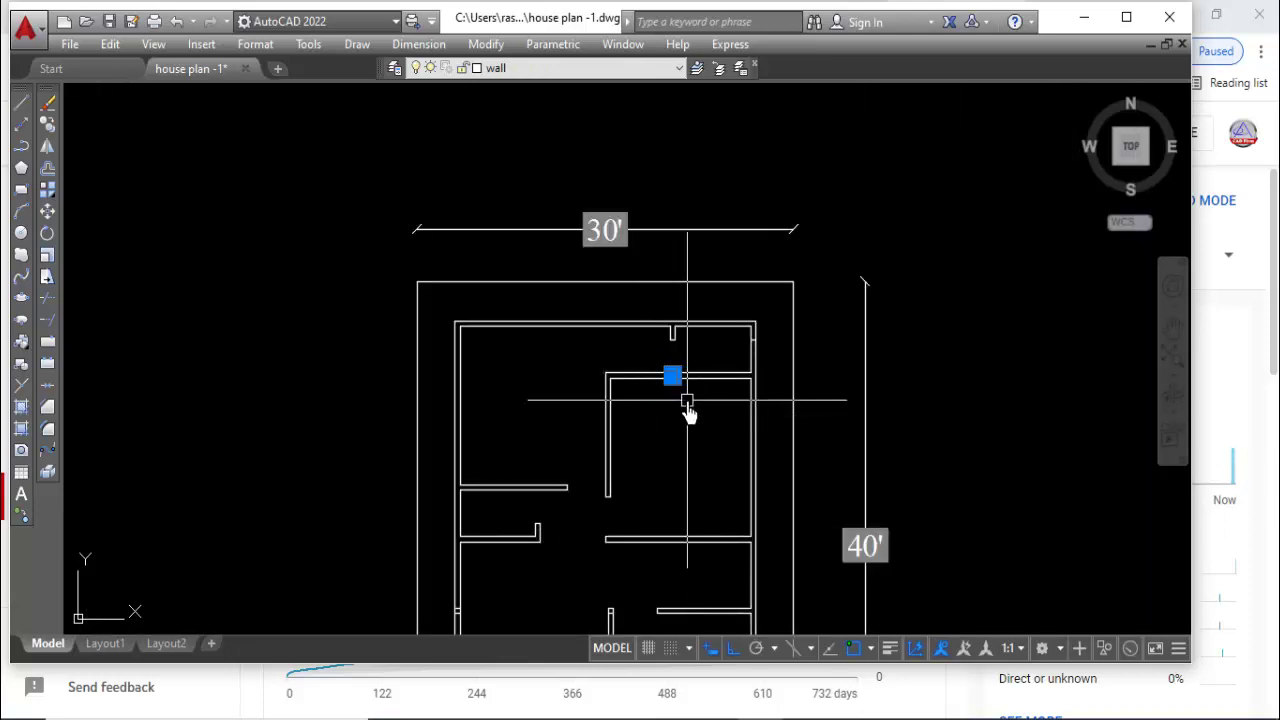
scroll(730, 344, "up", 4)
scroll(693, 340, "down", 4)
middle_click_drag(691, 377, 680, 311)
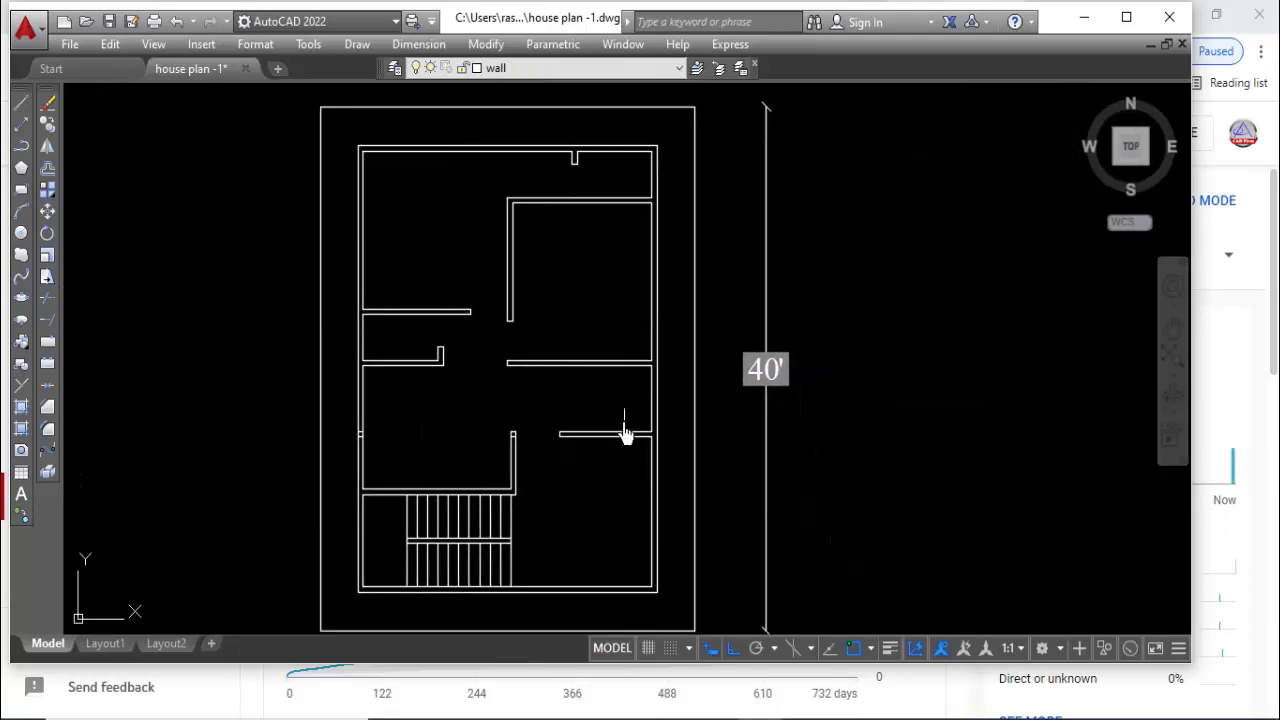
scroll(345, 420, "up", 2)
scroll(645, 470, "up", 3)
scroll(655, 478, "down", 3)
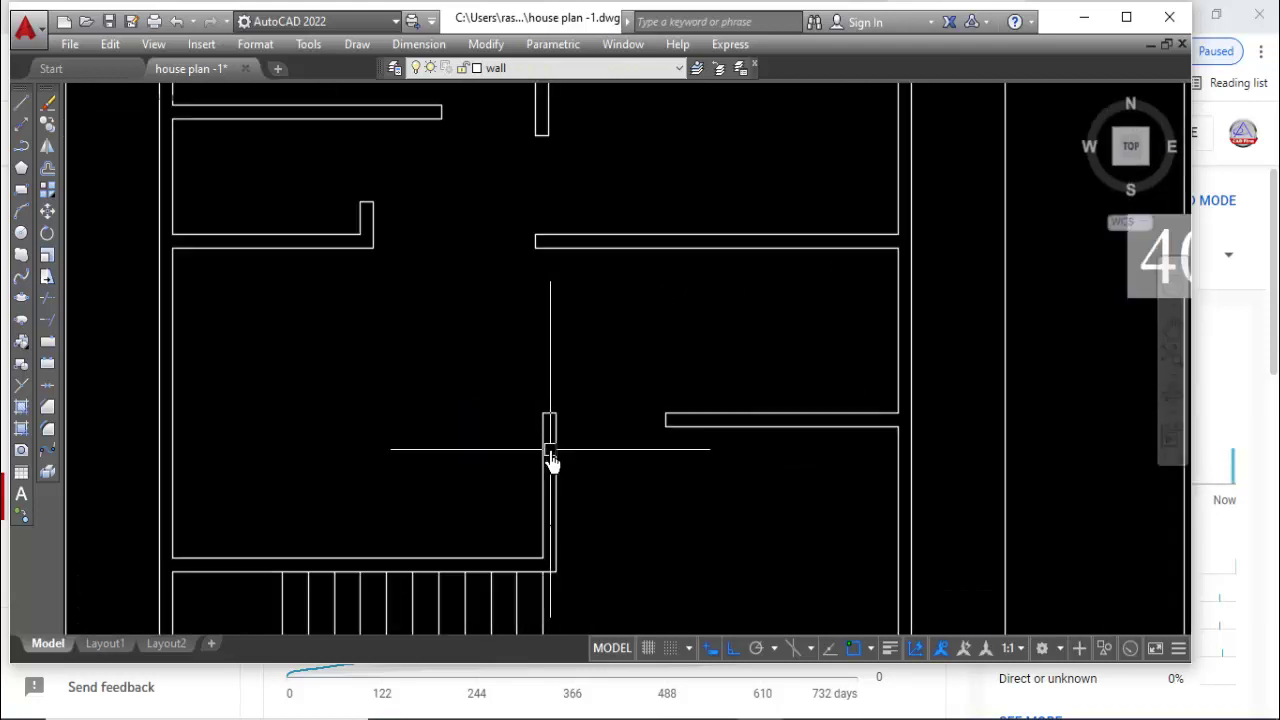
scroll(550, 460, "down", 3)
mouse_move(597, 500)
middle_mouse_down()
mouse_move(595, 522)
mouse_move(583, 508)
middle_mouse_up()
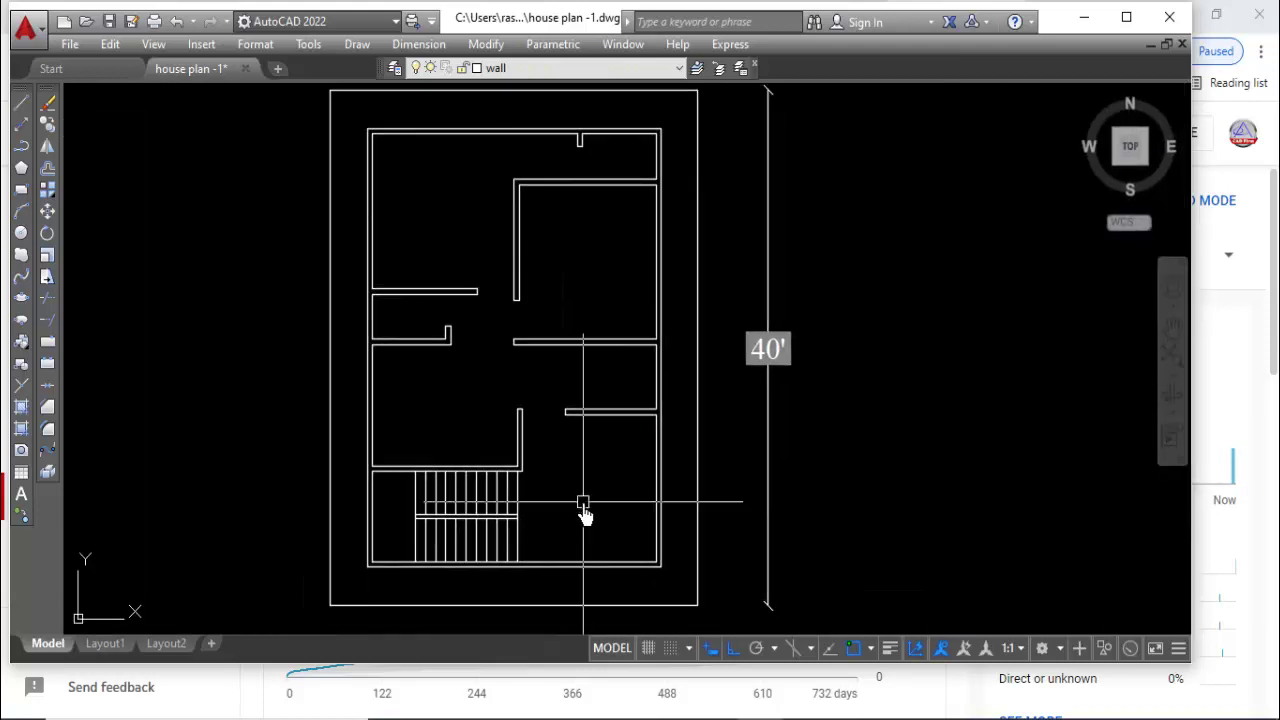
Make window the current layer after briefly switching to door.
left_click(529, 70)
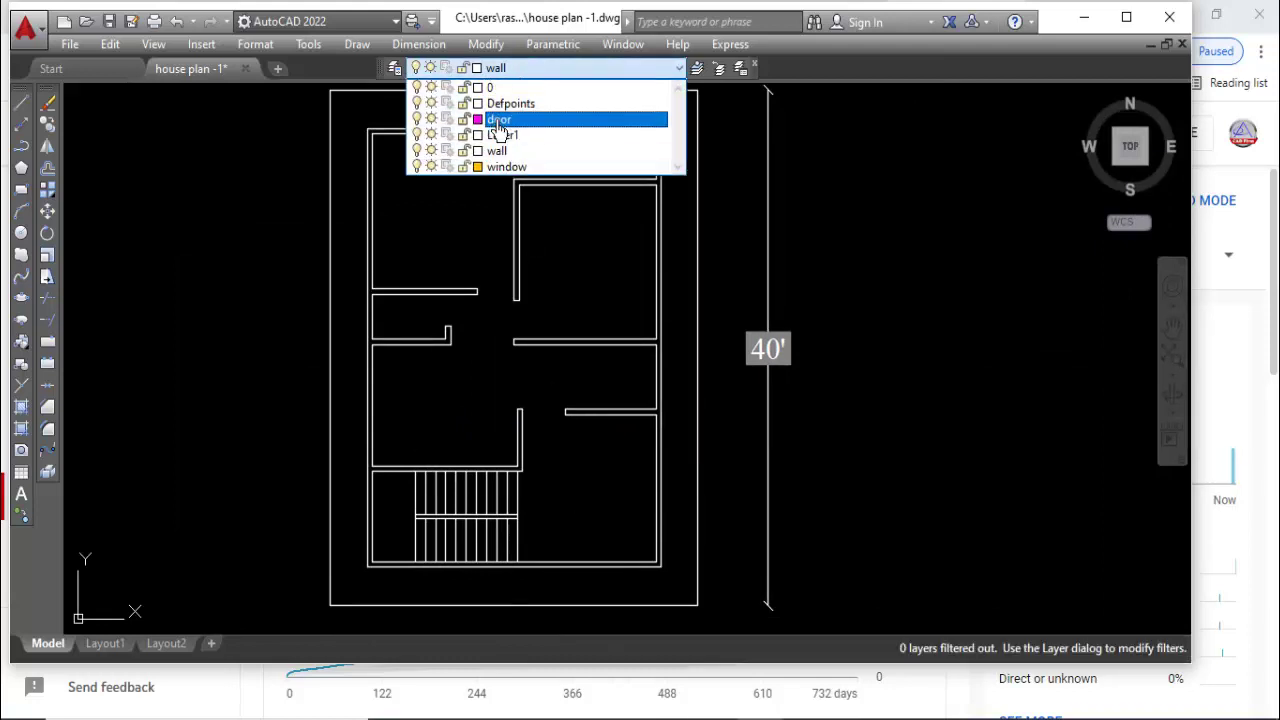
left_click(500, 118)
left_click(565, 70)
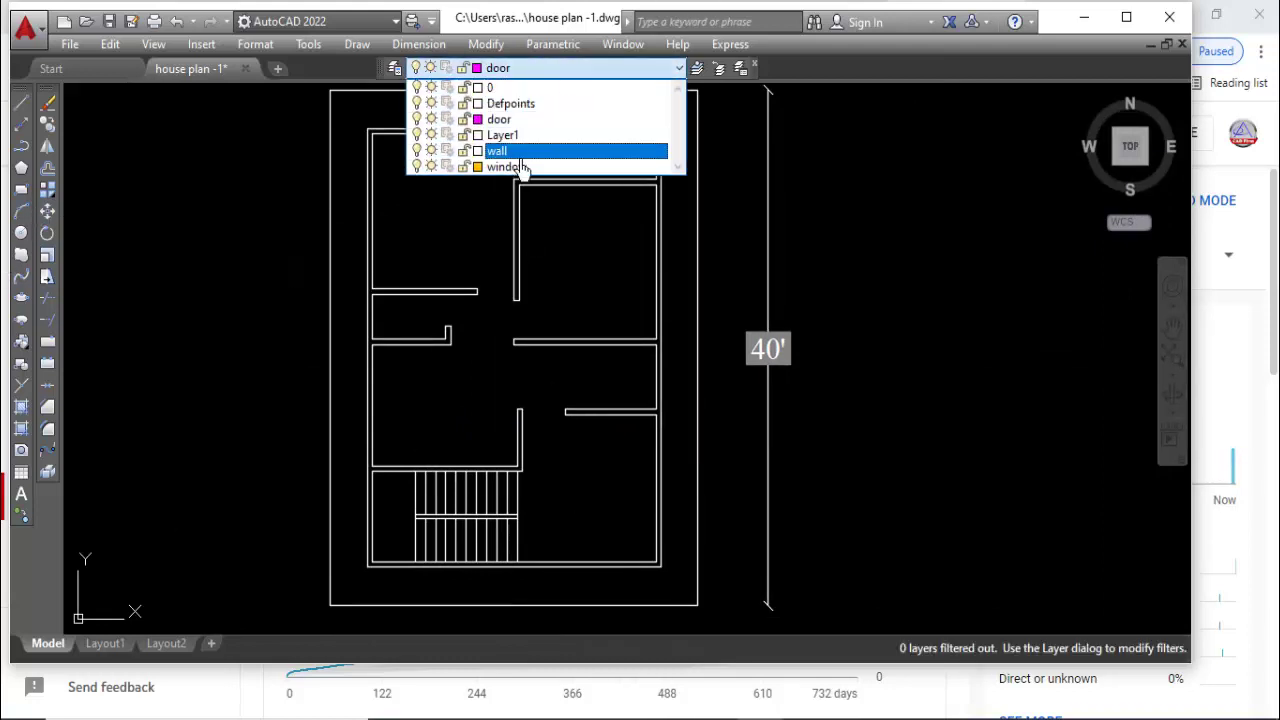
left_click(523, 168)
Start a rectangle sized by dimensions with length 12, then cancel it.
left_click(21, 189)
scroll(430, 206, "up", 3)
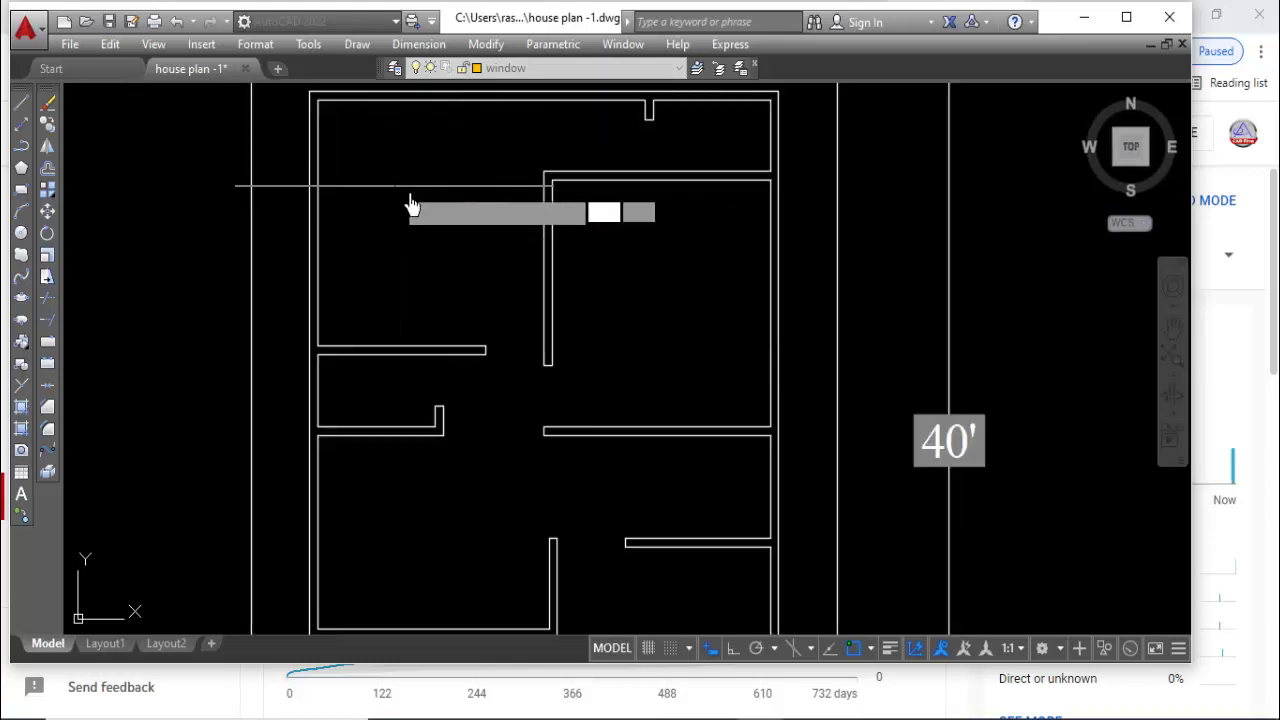
right_click(470, 228)
left_click(552, 352)
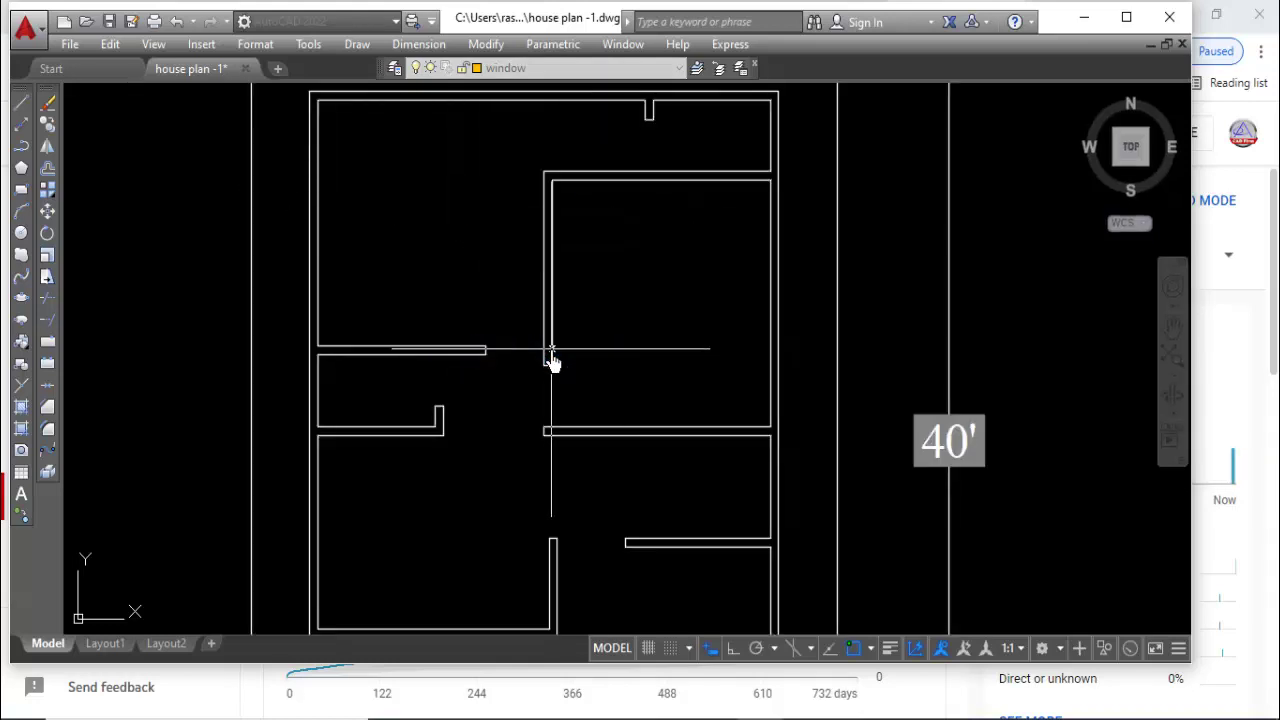
key("Return")
left_click(381, 240)
key("Escape")
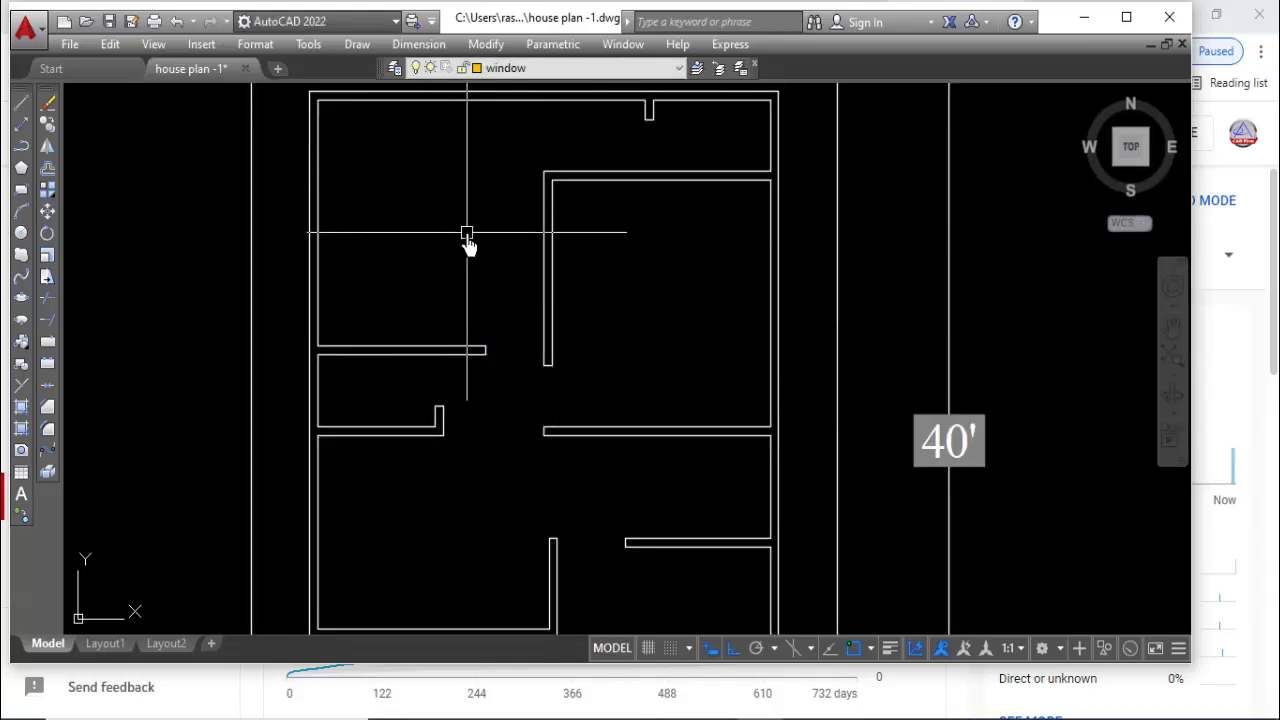
Start another dimension-sized rectangle with width 5.
left_click(22, 197)
left_click(449, 280)
right_click(503, 228)
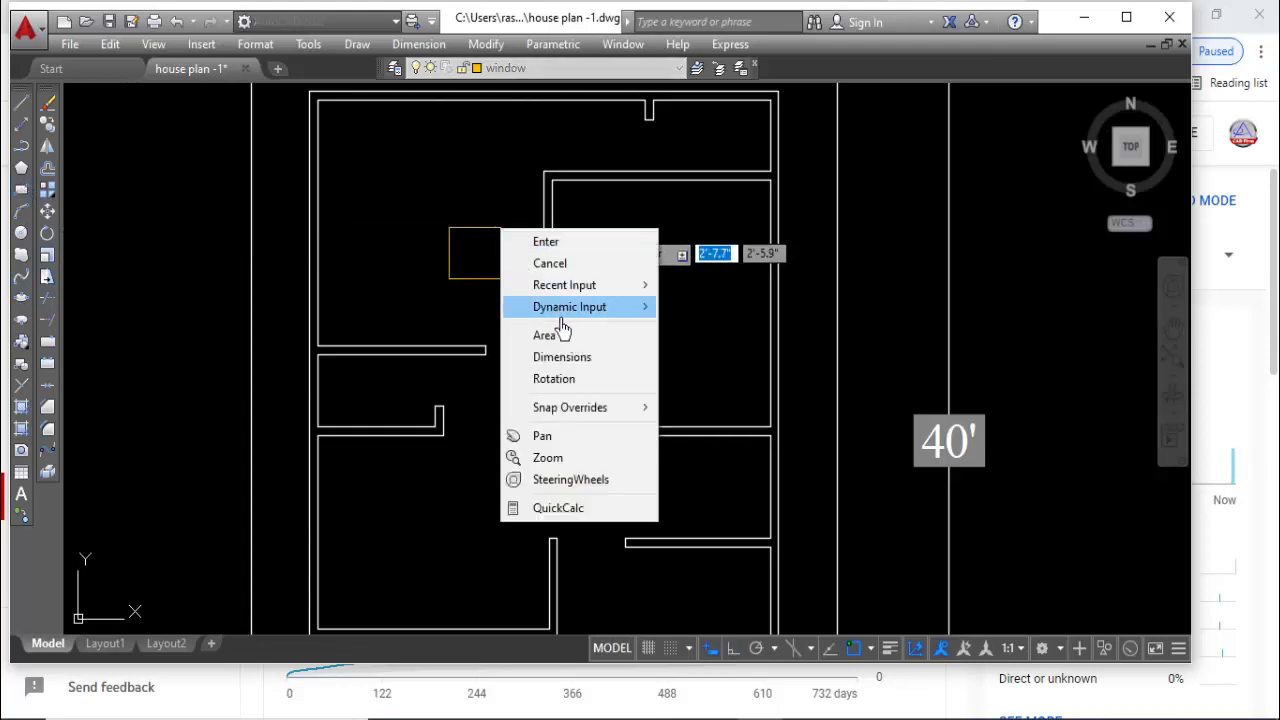
left_click(558, 357)
type("5")
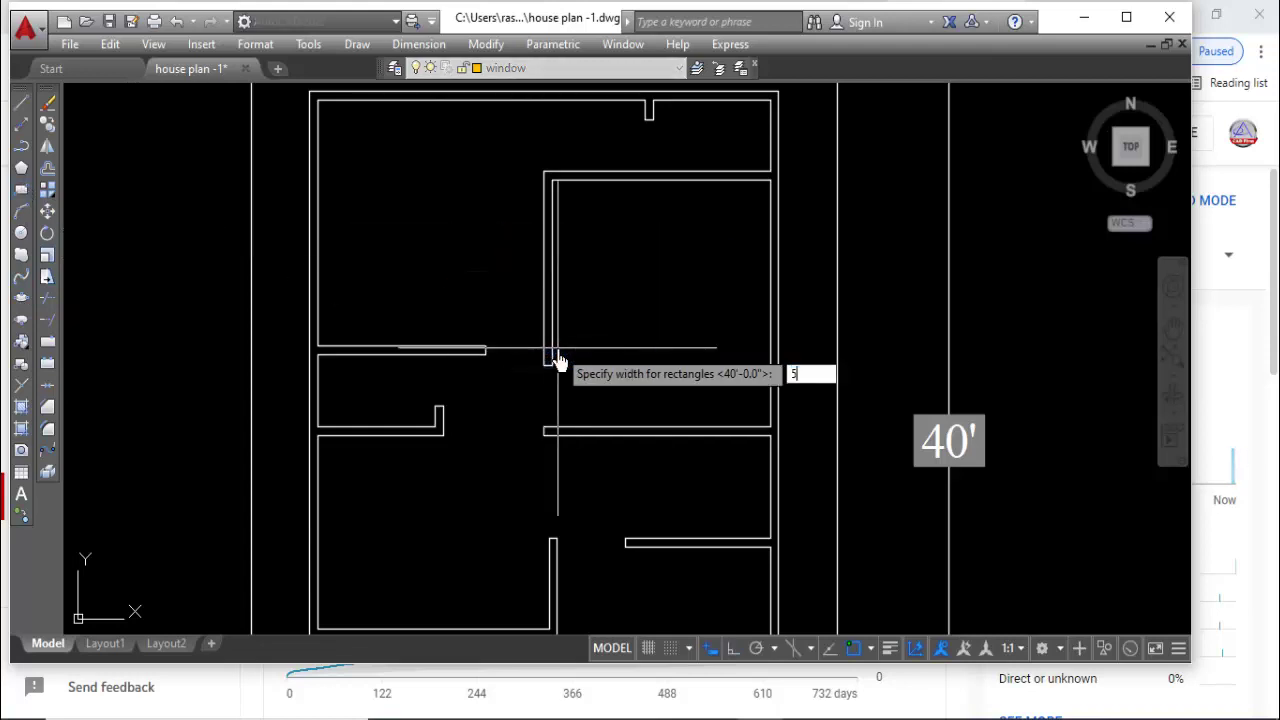
key("Return")
scroll(470, 277, "up", 3)
scroll(471, 277, "up", 2)
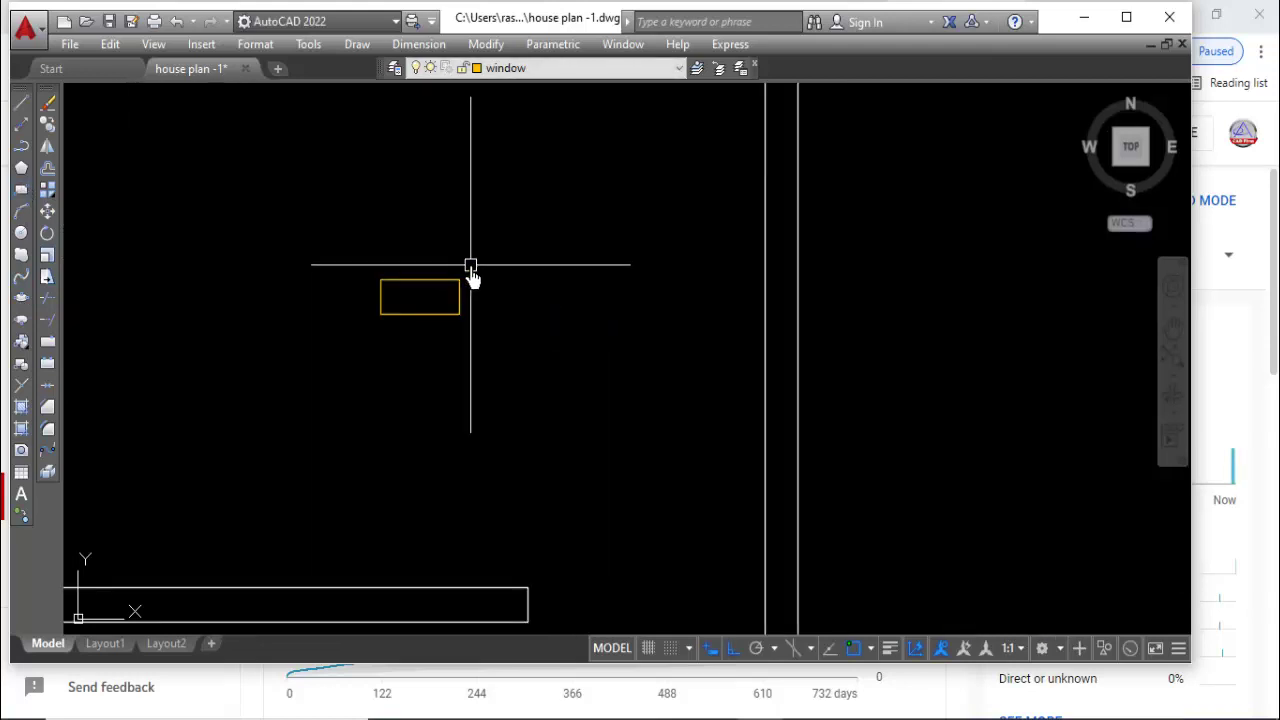
Draw a small pane rectangle inside the window frame.
left_click(21, 190)
scroll(336, 285, "up", 2)
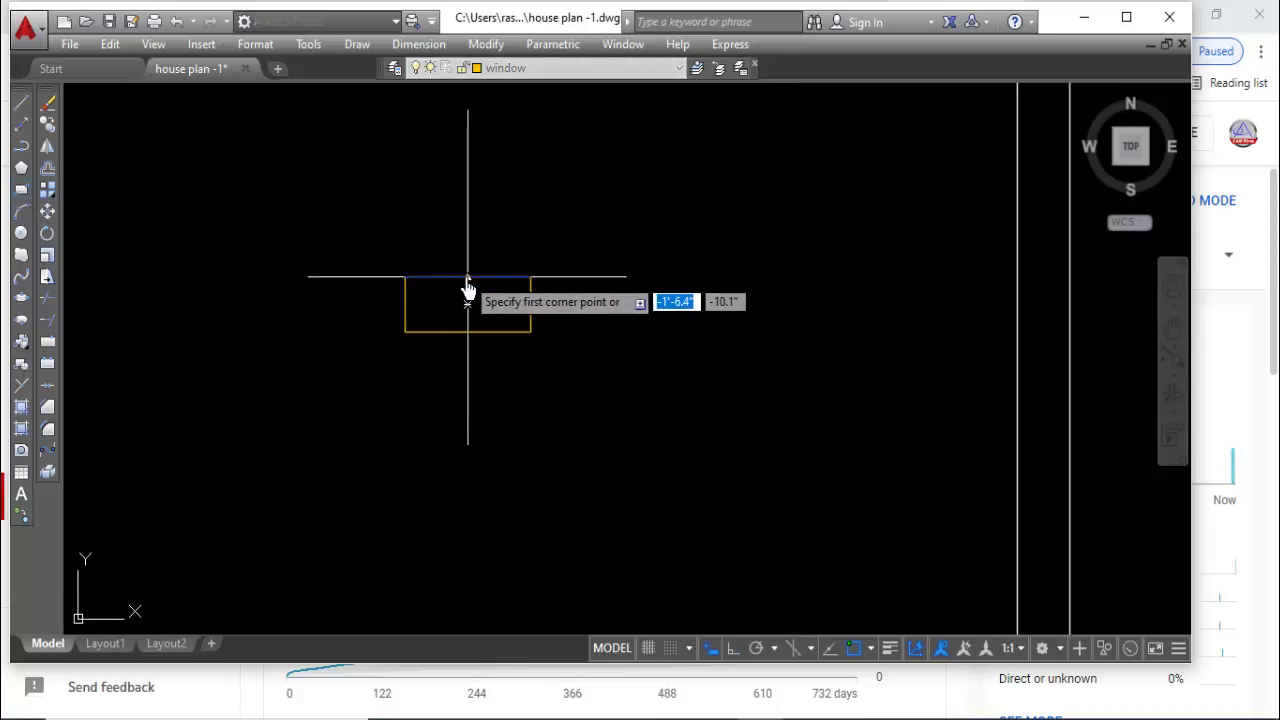
left_click(467, 277)
left_click(531, 303)
double_click(519, 301)
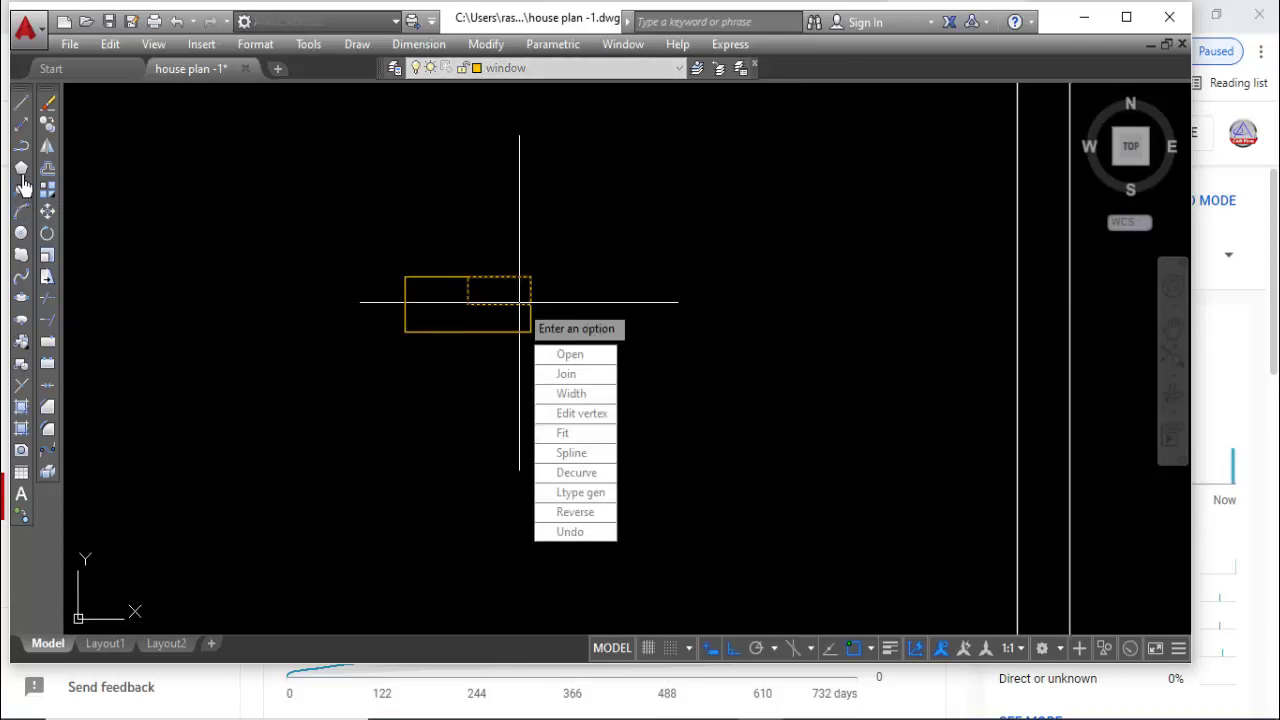
Copy the small pane rectangle by its corner to complete the window grid.
left_click(47, 123)
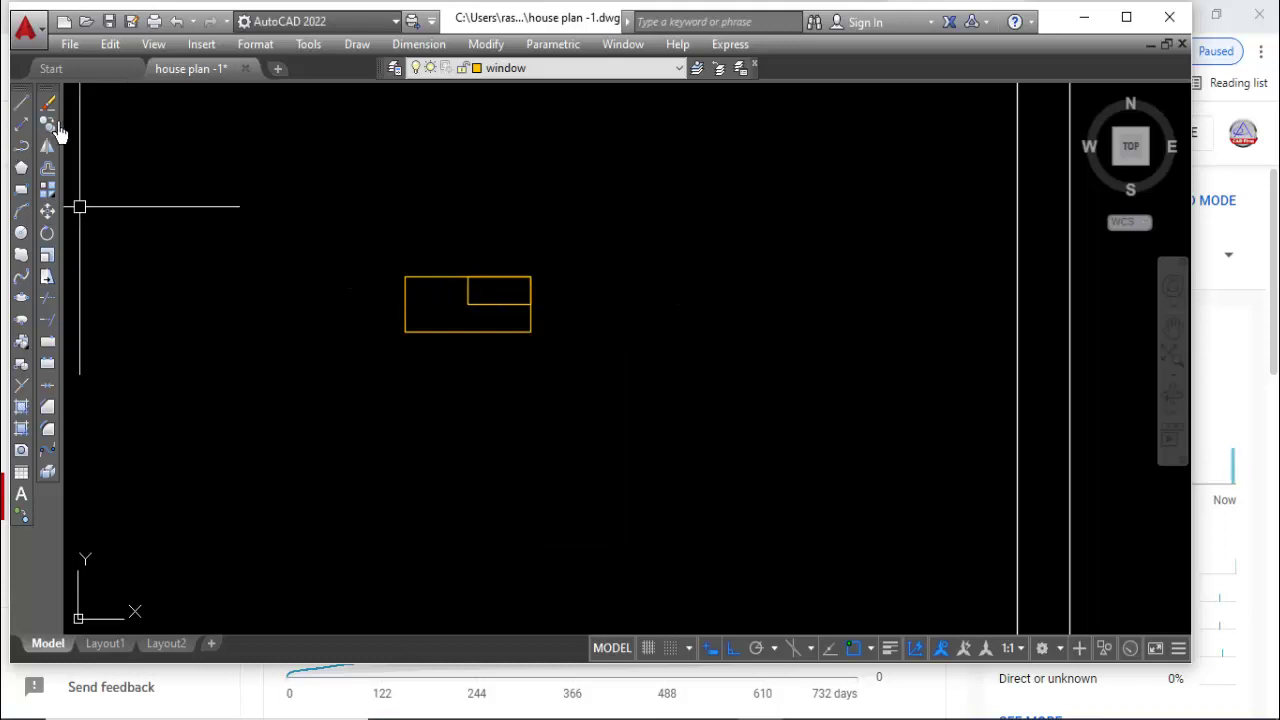
left_click(486, 302)
key("Return")
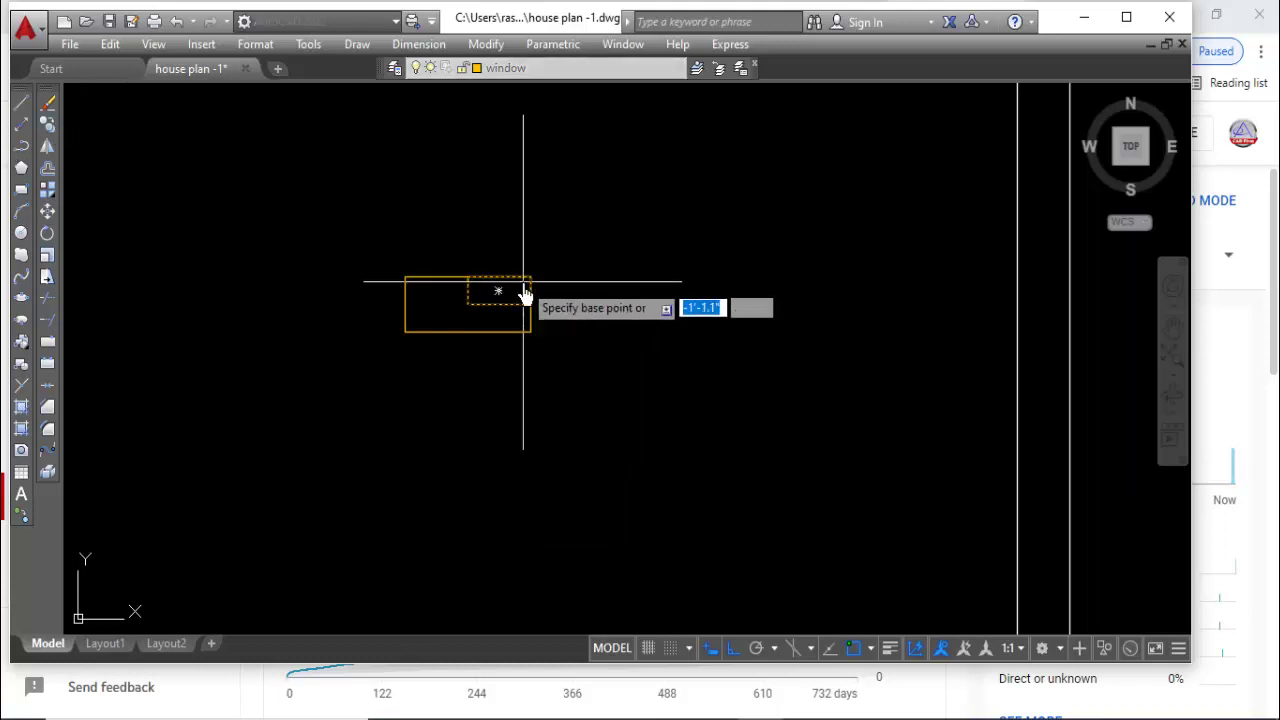
left_click(531, 277)
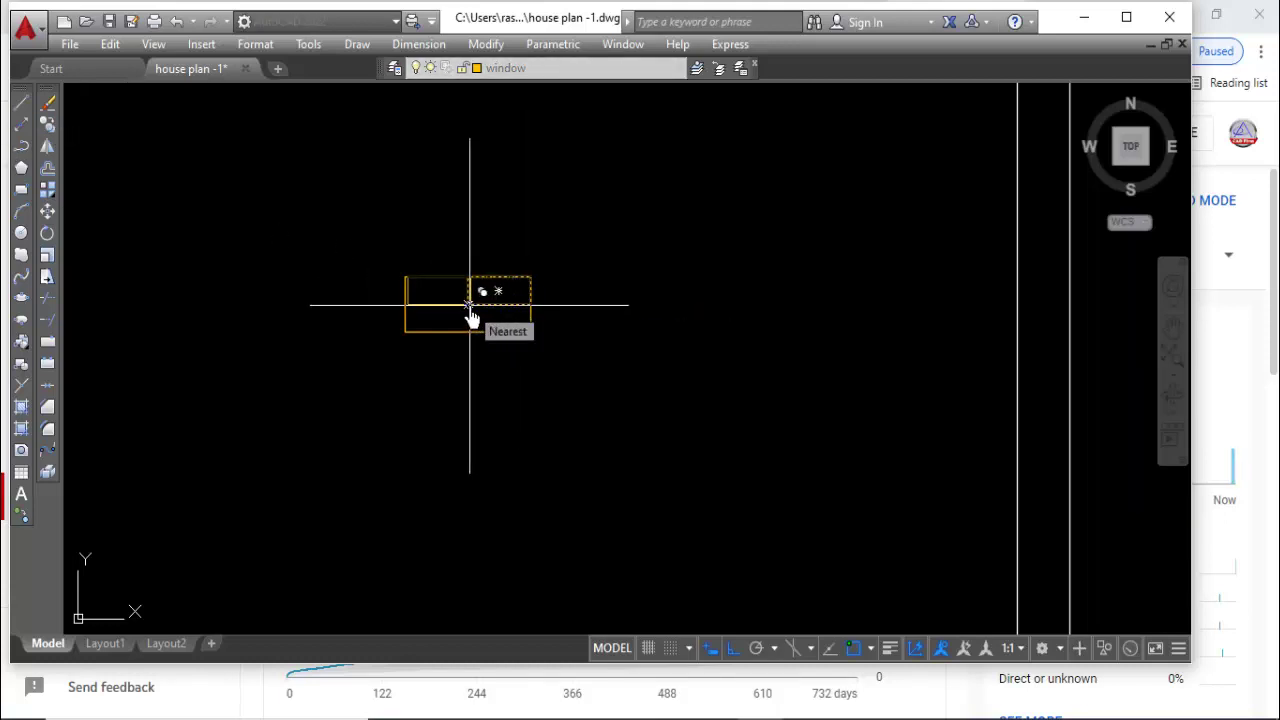
left_click(470, 306)
key("Escape")
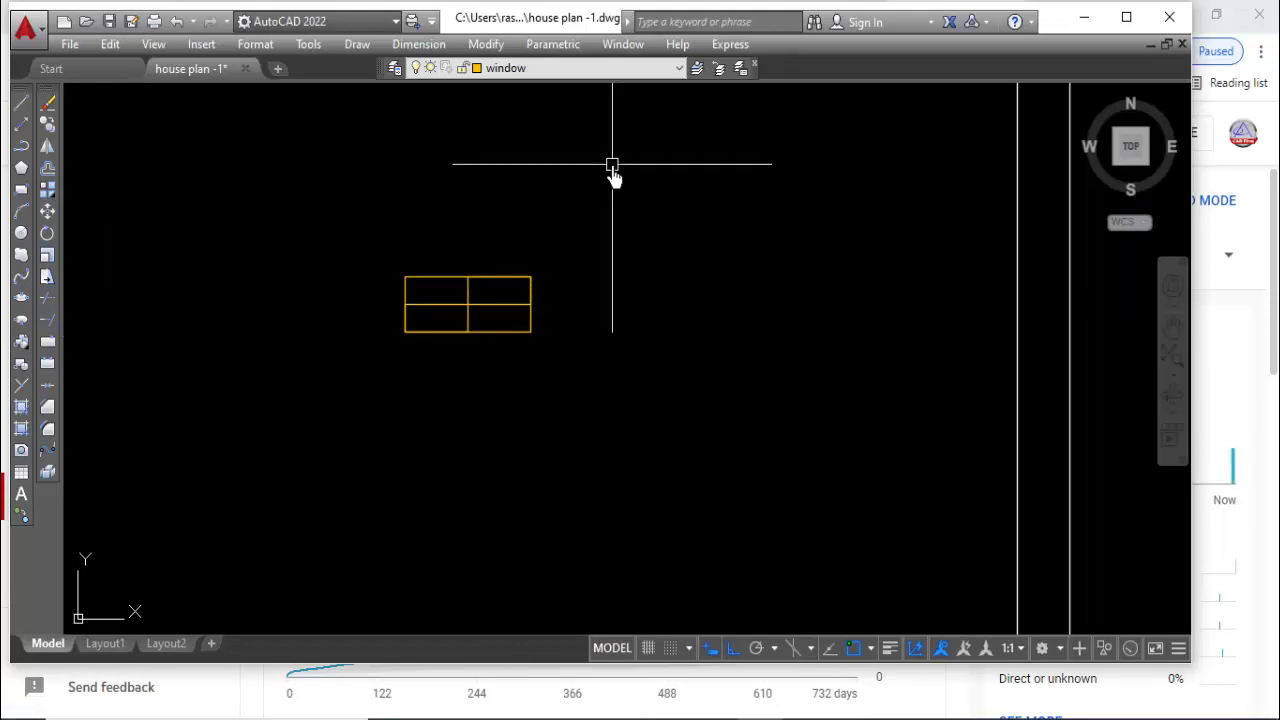
Box-select the window's inner divider lines.
scroll(612, 165, "down", 5)
scroll(591, 323, "up", 5)
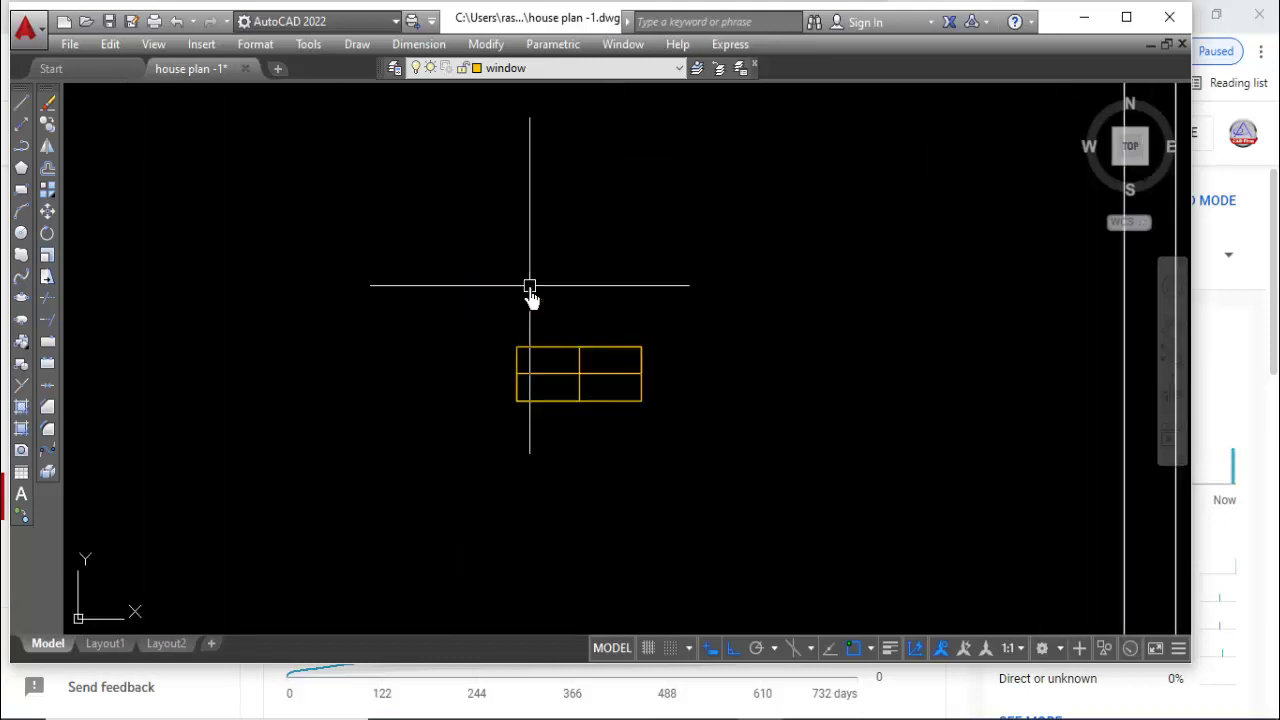
left_click(590, 391)
left_click(577, 397)
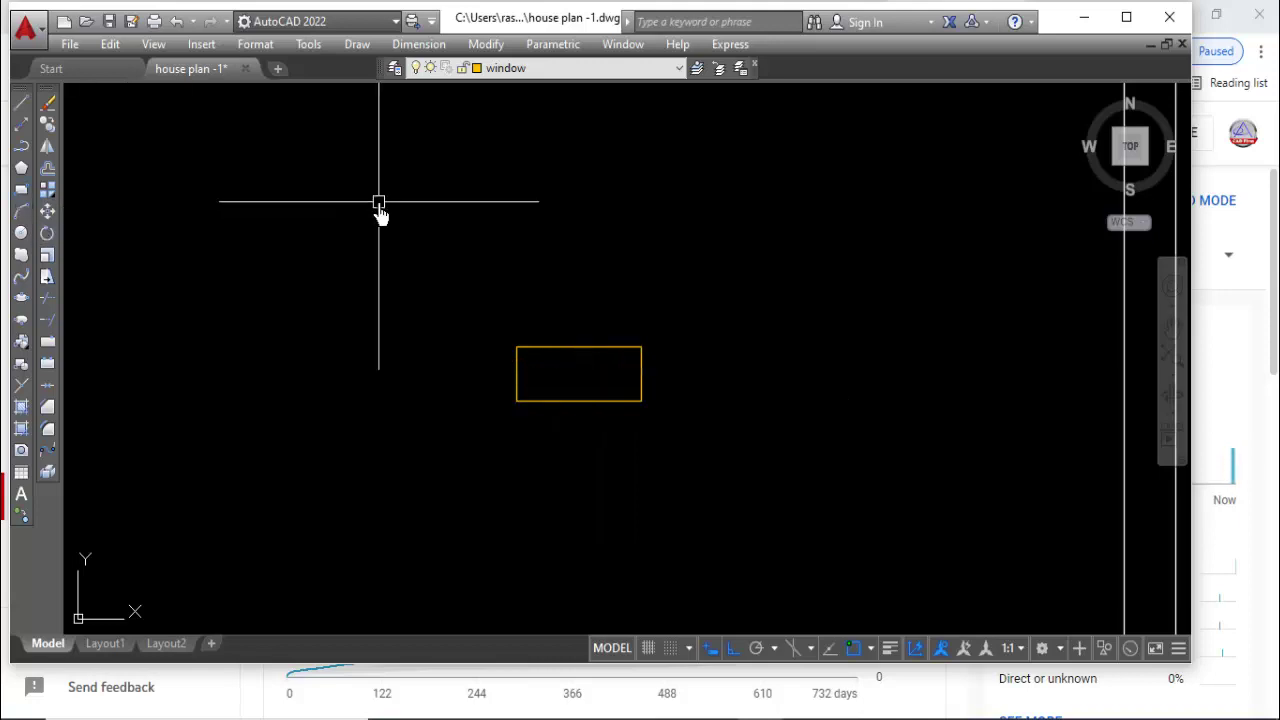
Draw a new small pane rectangle from the window's top midpoint.
left_click(22, 190)
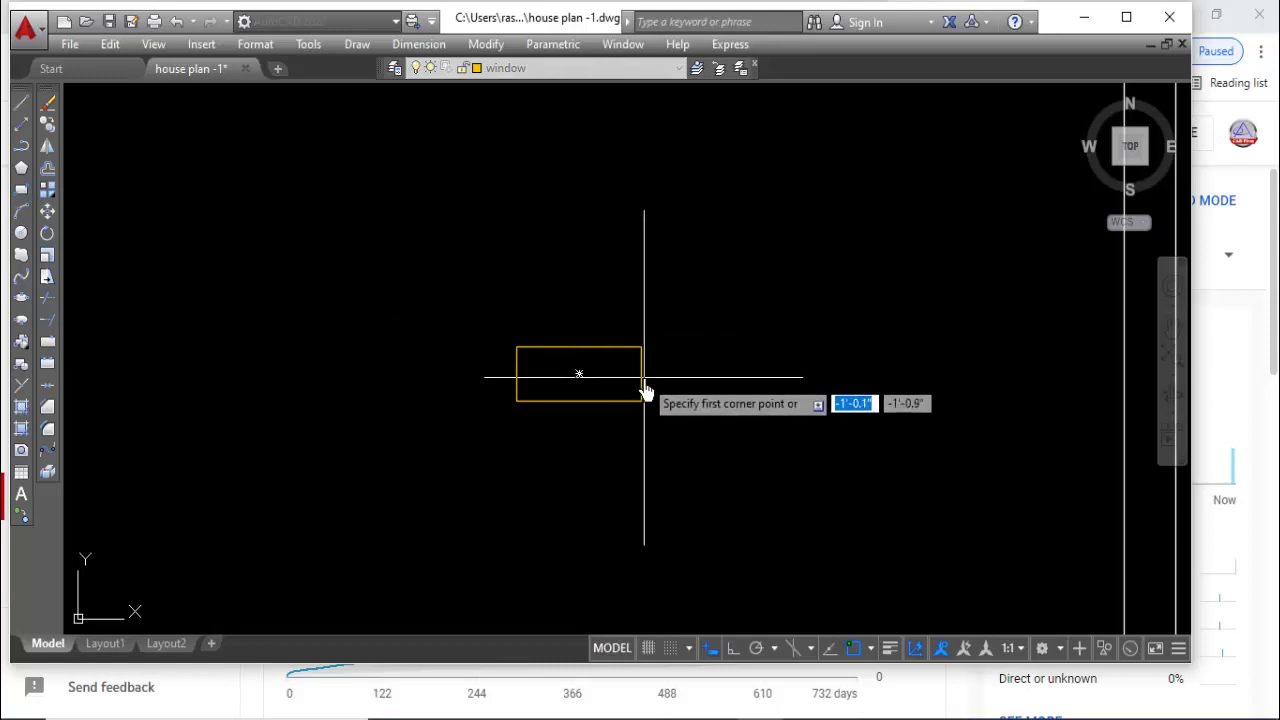
key("Escape")
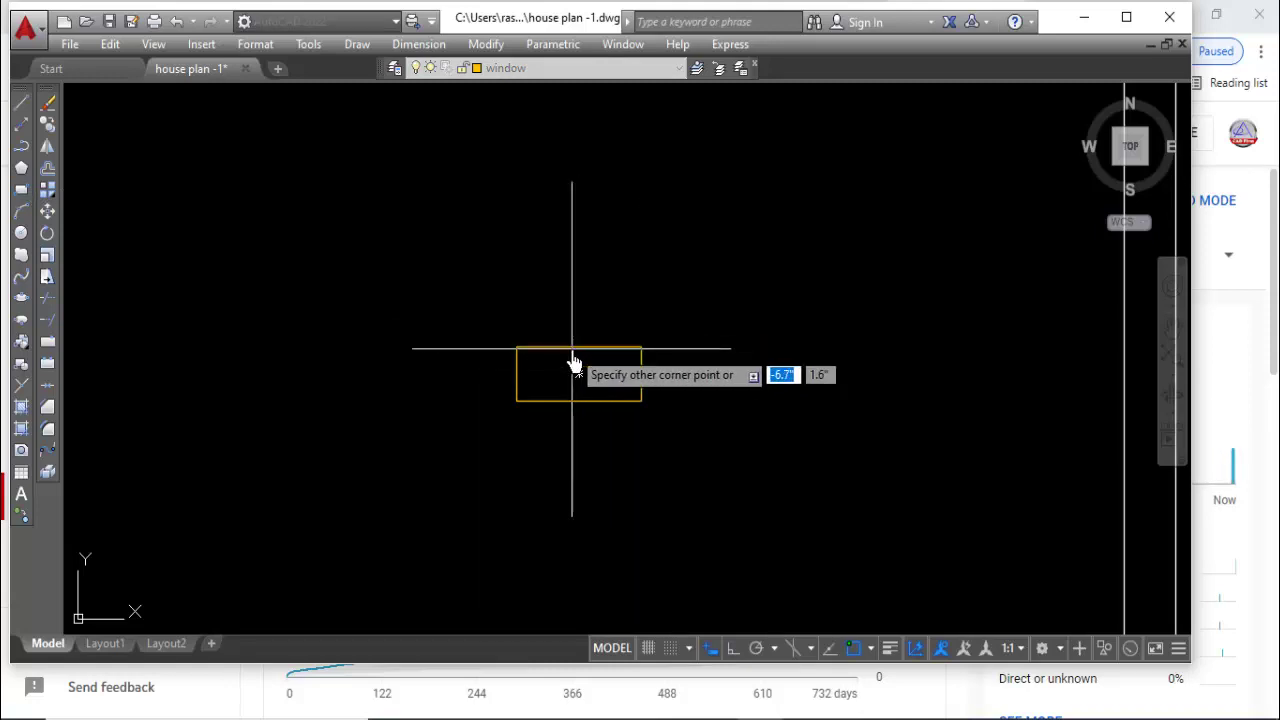
left_click(579, 347)
double_click(613, 366)
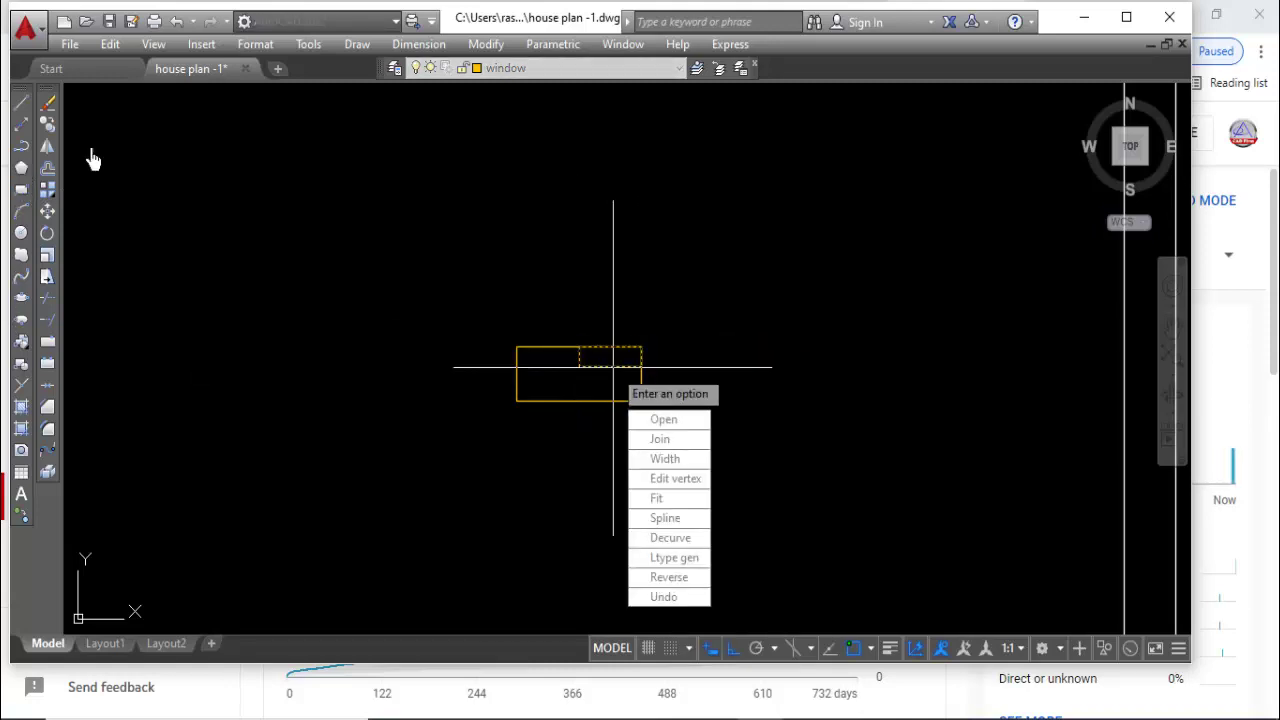
Move the small pane slightly down and copy it to the window's lower left.
left_click(47, 214)
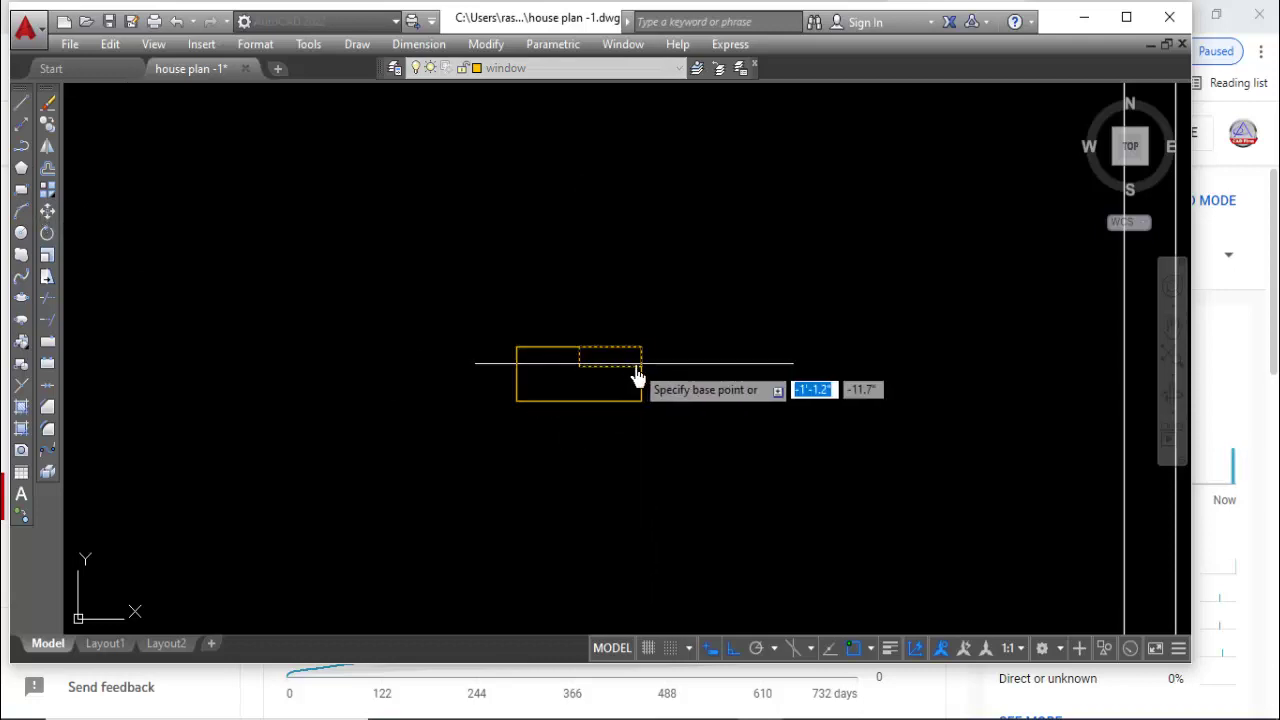
left_click(637, 376)
left_click(621, 380)
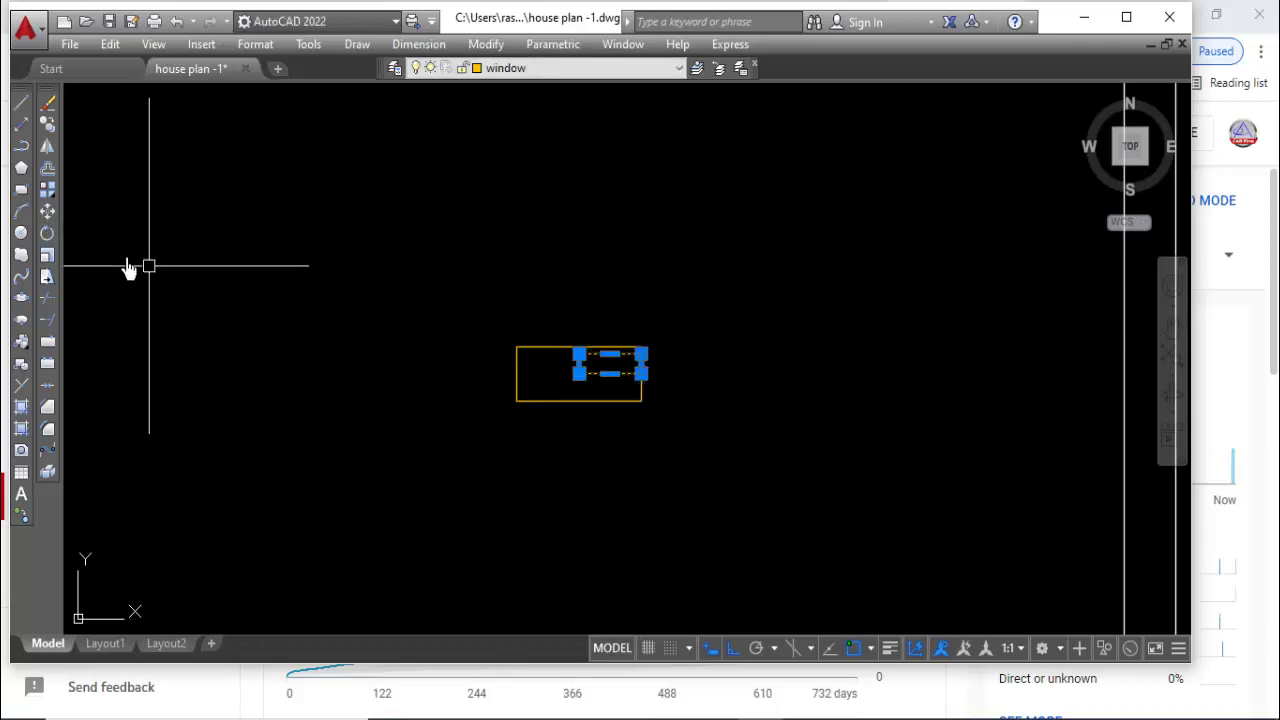
left_click(47, 127)
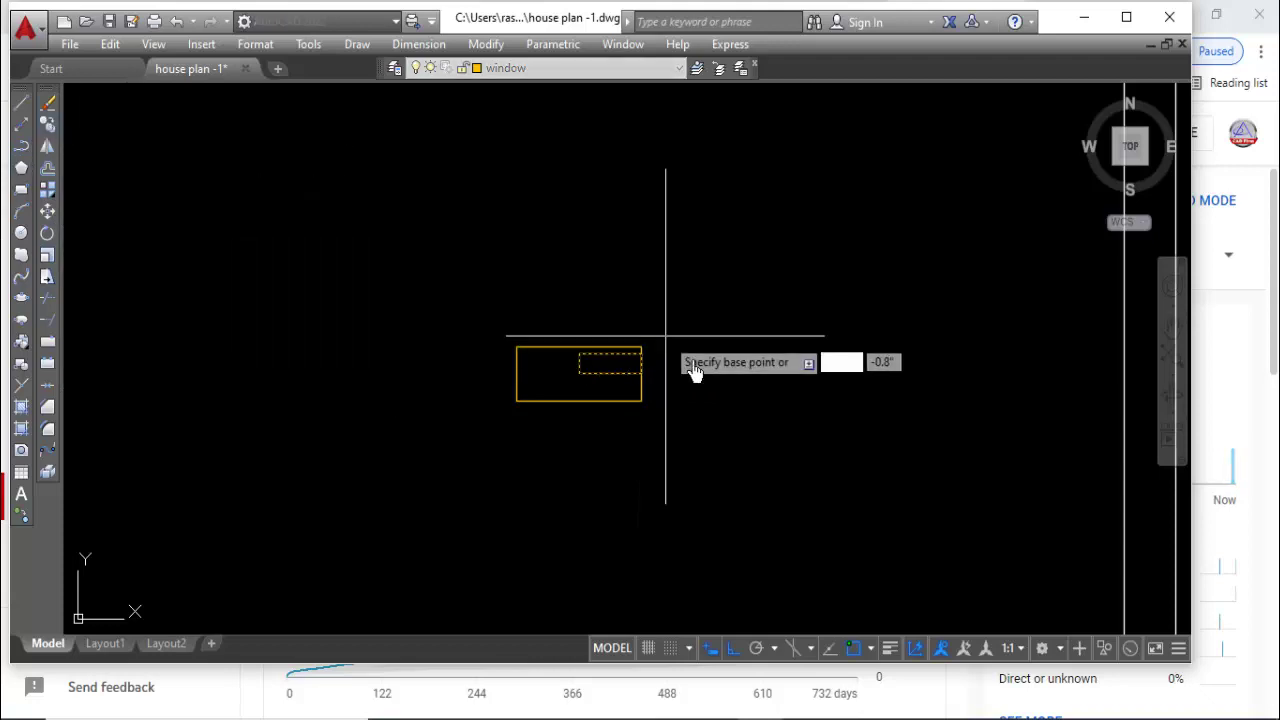
left_click(641, 355)
left_click(579, 373)
Move the lower pane rectangle to align with the frame's left edge.
key("Return")
key("Return")
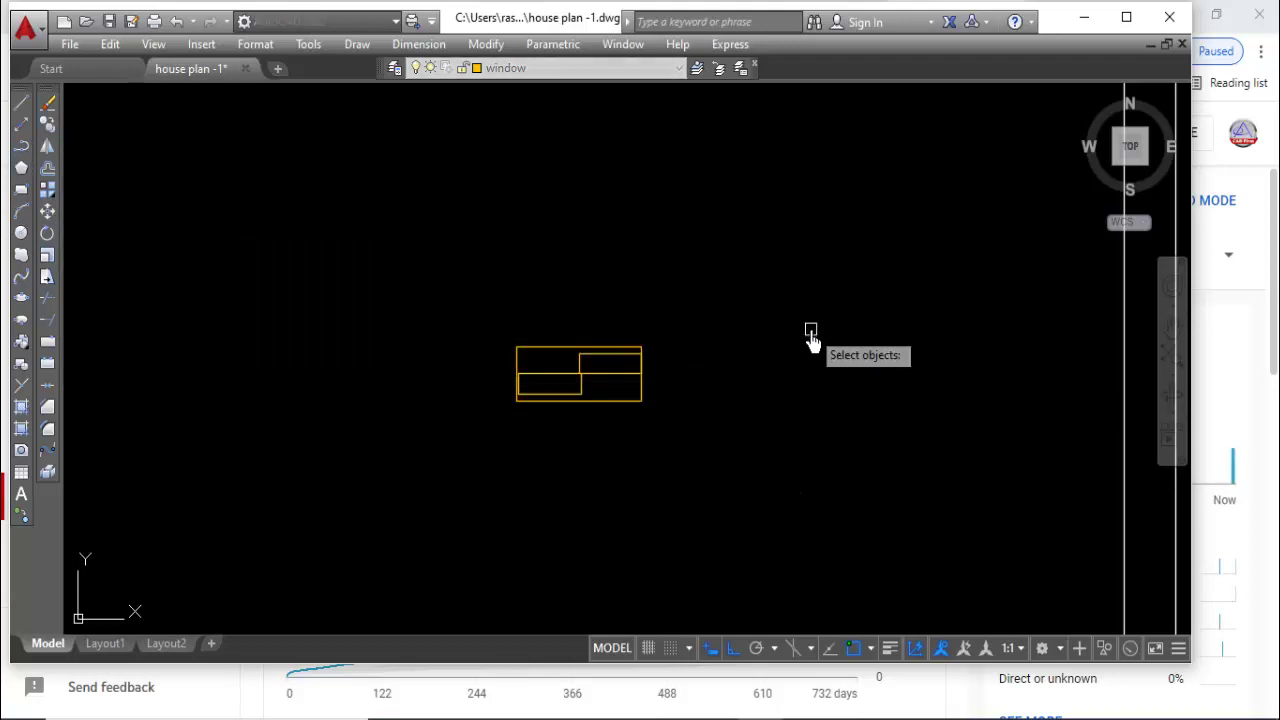
scroll(598, 378, "up", 4)
scroll(609, 377, "up", 4)
scroll(730, 395, "down", 4)
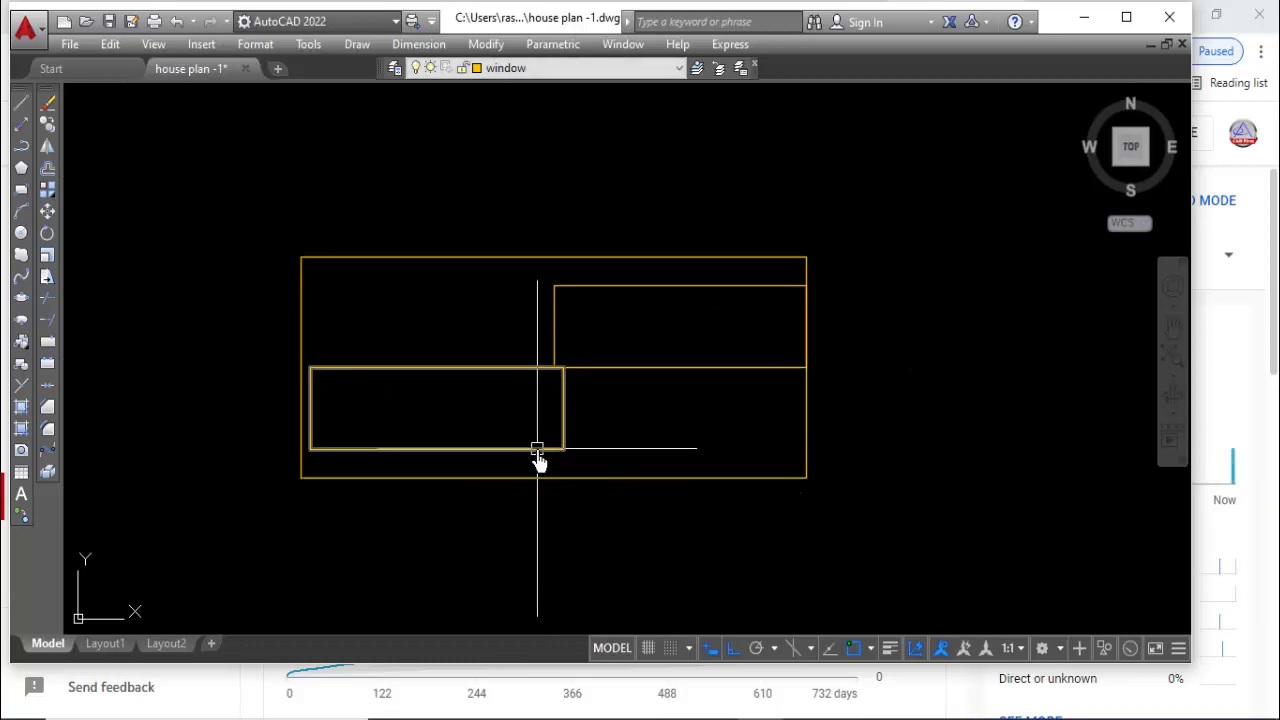
double_click(537, 449)
left_click(38, 213)
left_click(543, 370)
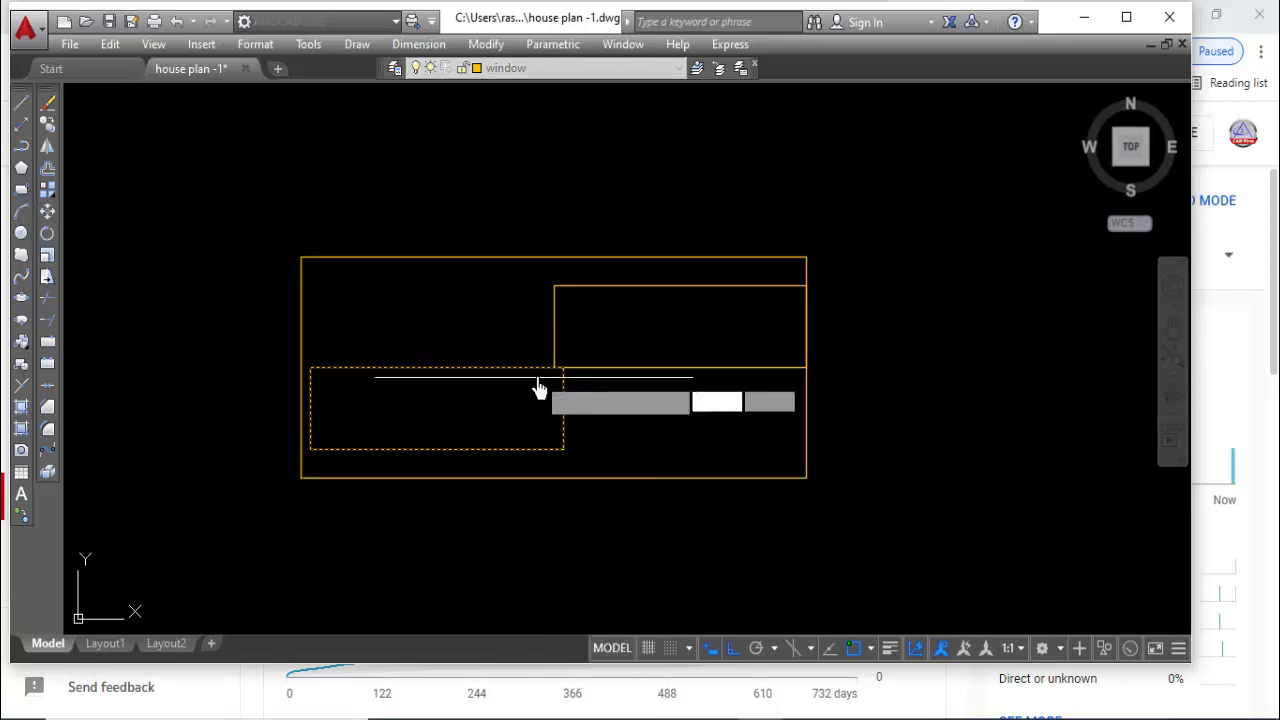
key("Return")
left_click(563, 368)
left_click(553, 368)
scroll(555, 380, "down", 5)
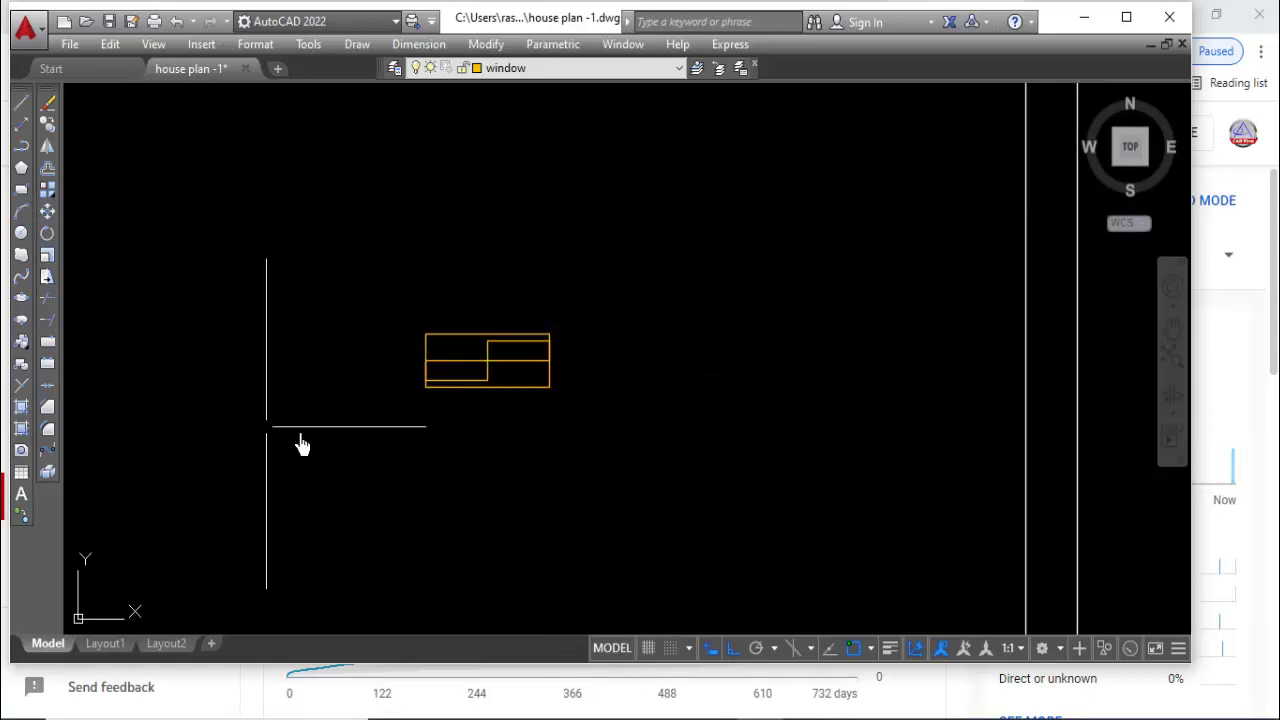
type("tr")
Trim the overlapping top-left and bottom-right outline segments.
key("Return")
left_click(466, 334)
left_click(508, 386)
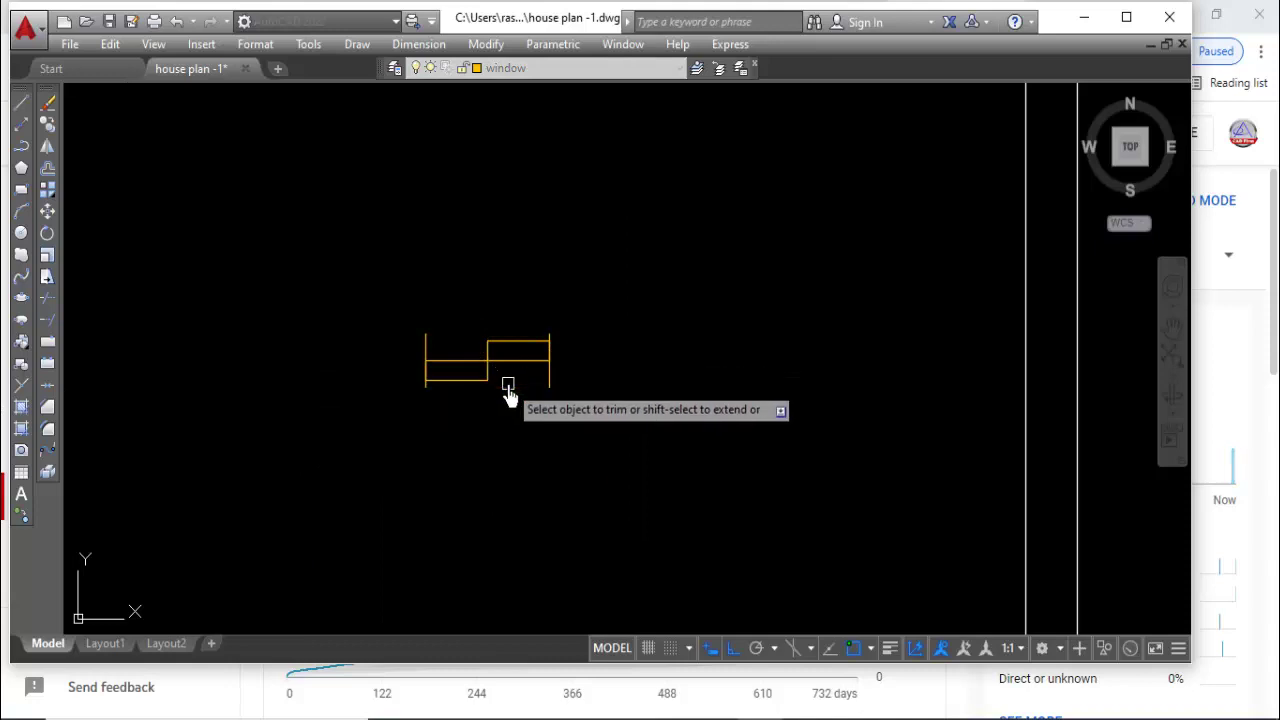
key("Escape")
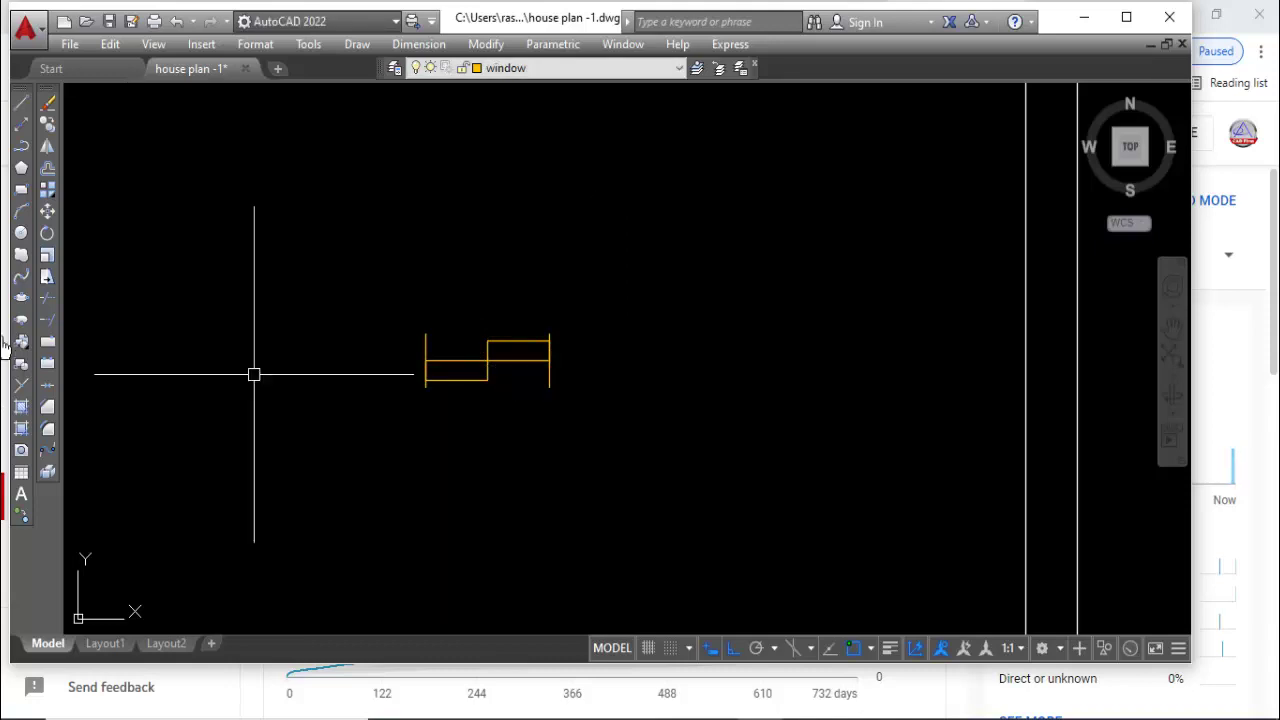
Draw a rectangle around the window, then delete it as misplaced.
left_click(18, 192)
left_click(427, 341)
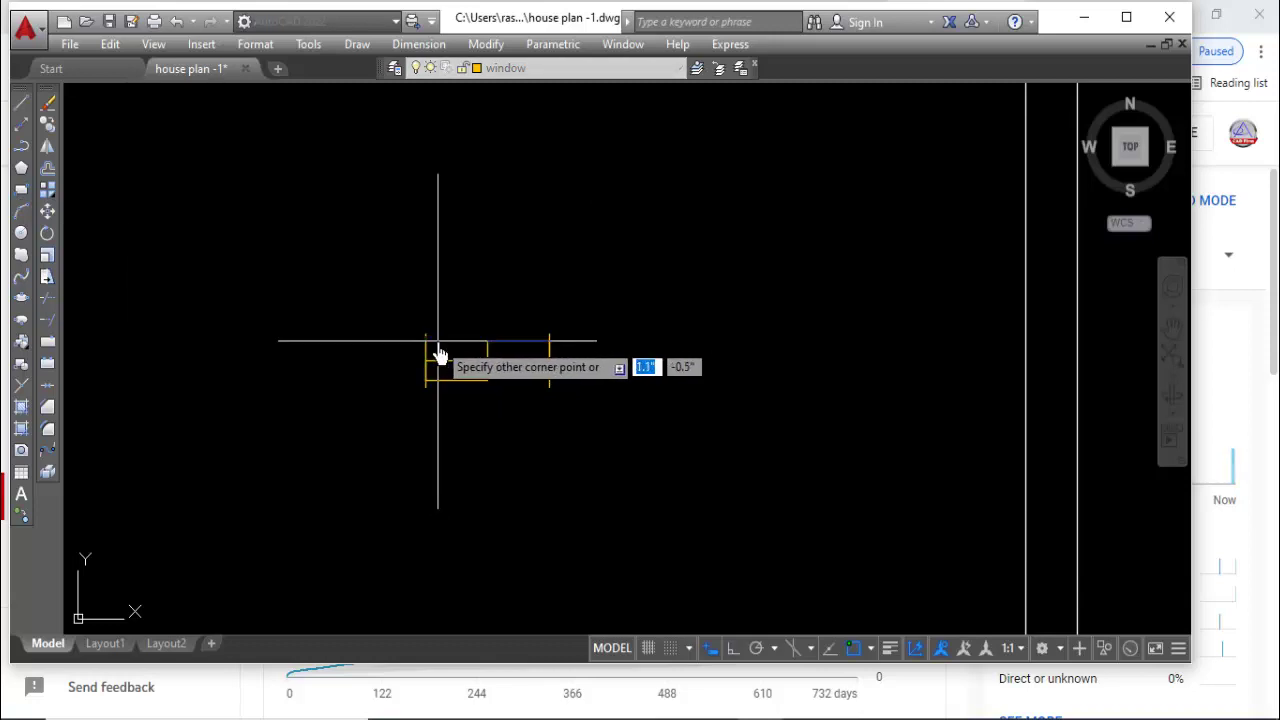
key("Return")
left_click(426, 338)
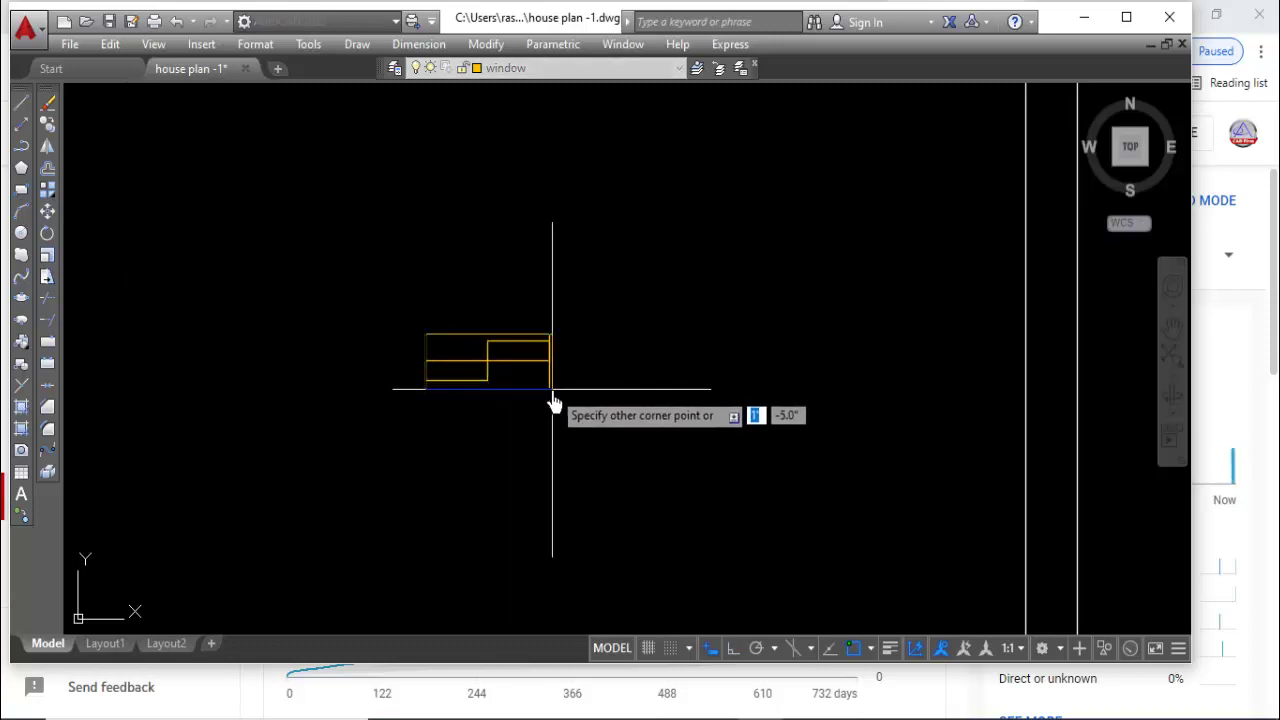
left_click(552, 391)
scroll(575, 385, "up", 3)
left_click(486, 395)
key("Delete")
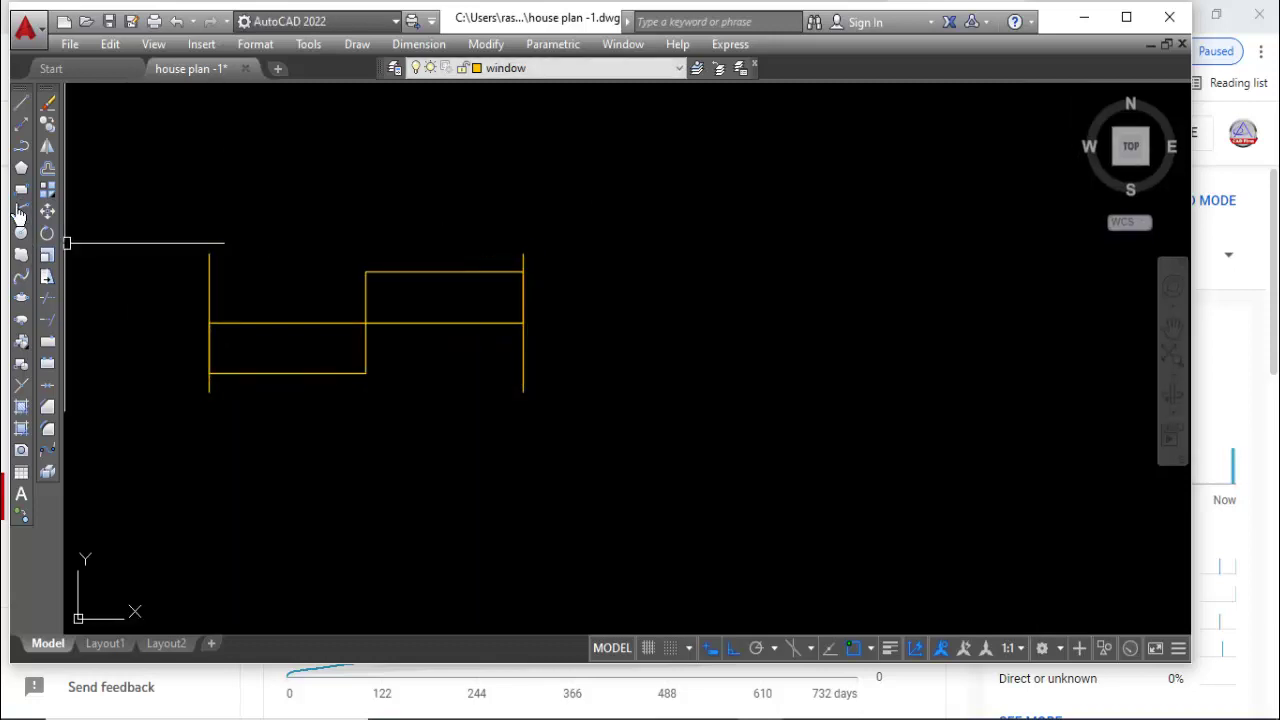
Draw the outer frame rectangle from the window's top-left to bottom-right corner.
left_click(21, 190)
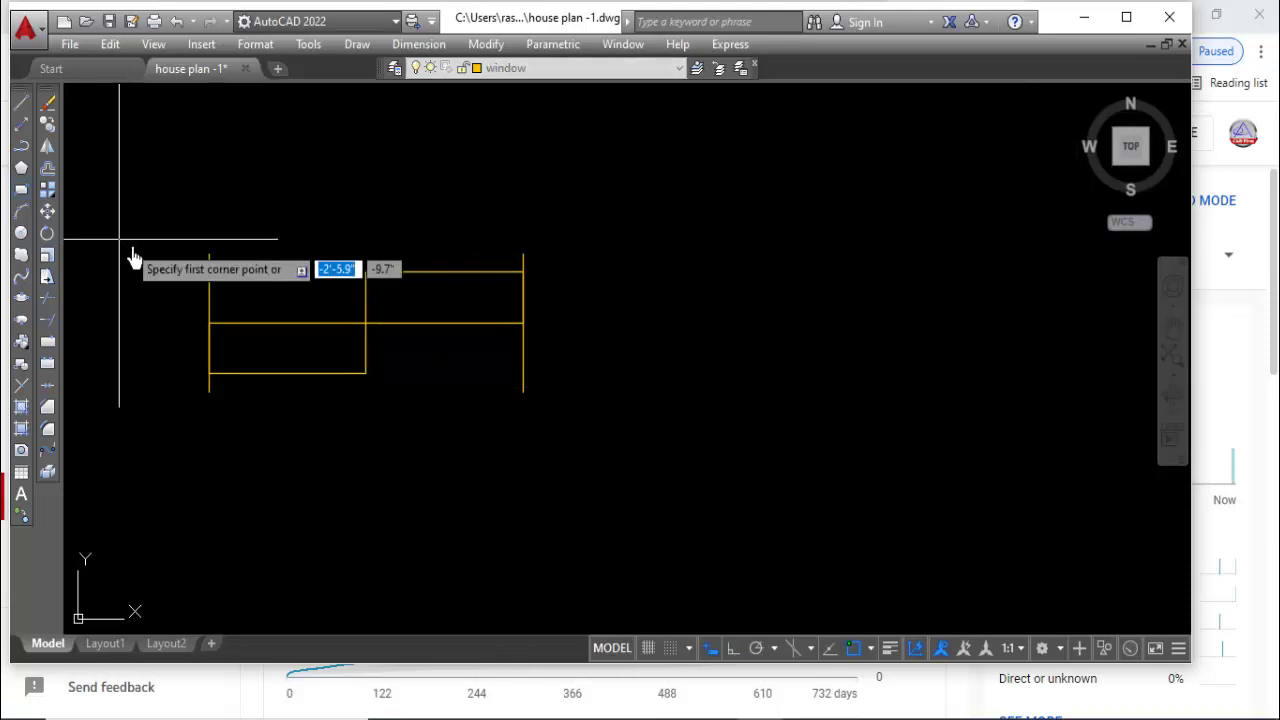
left_click(209, 257)
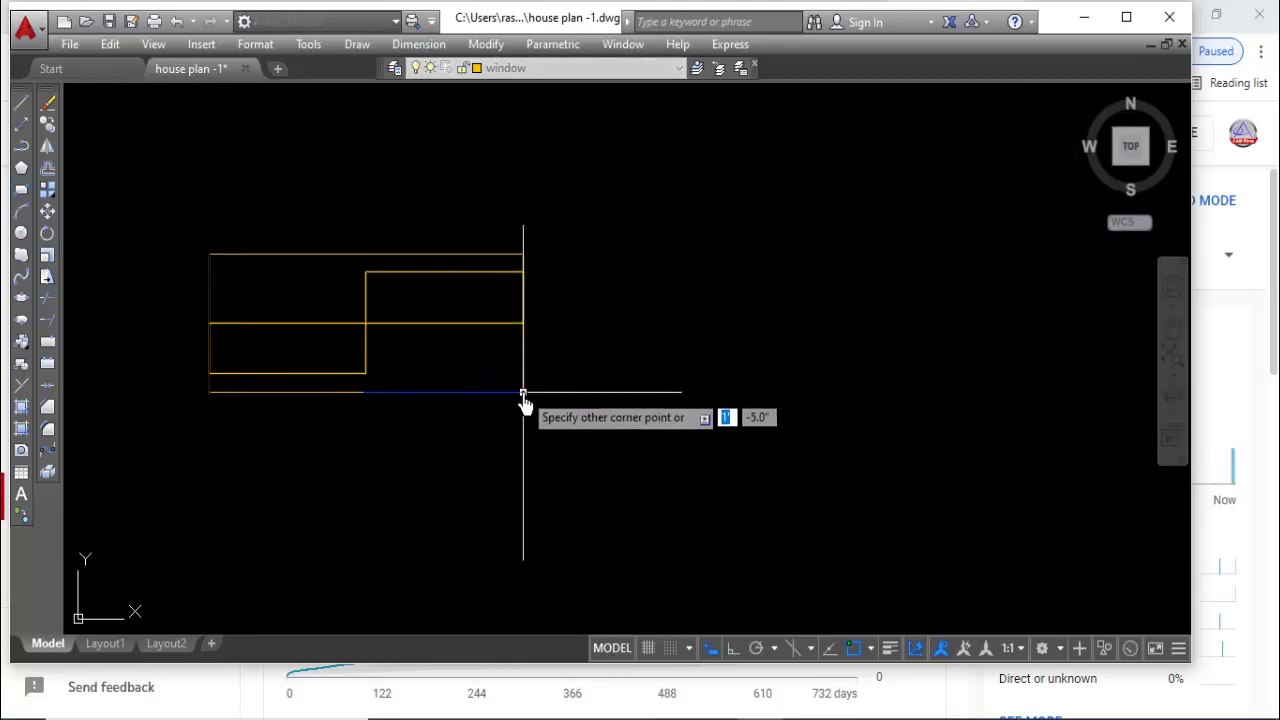
left_click(523, 393)
scroll(620, 310, "down", 2)
scroll(700, 390, "down", 3)
scroll(739, 425, "up", 5)
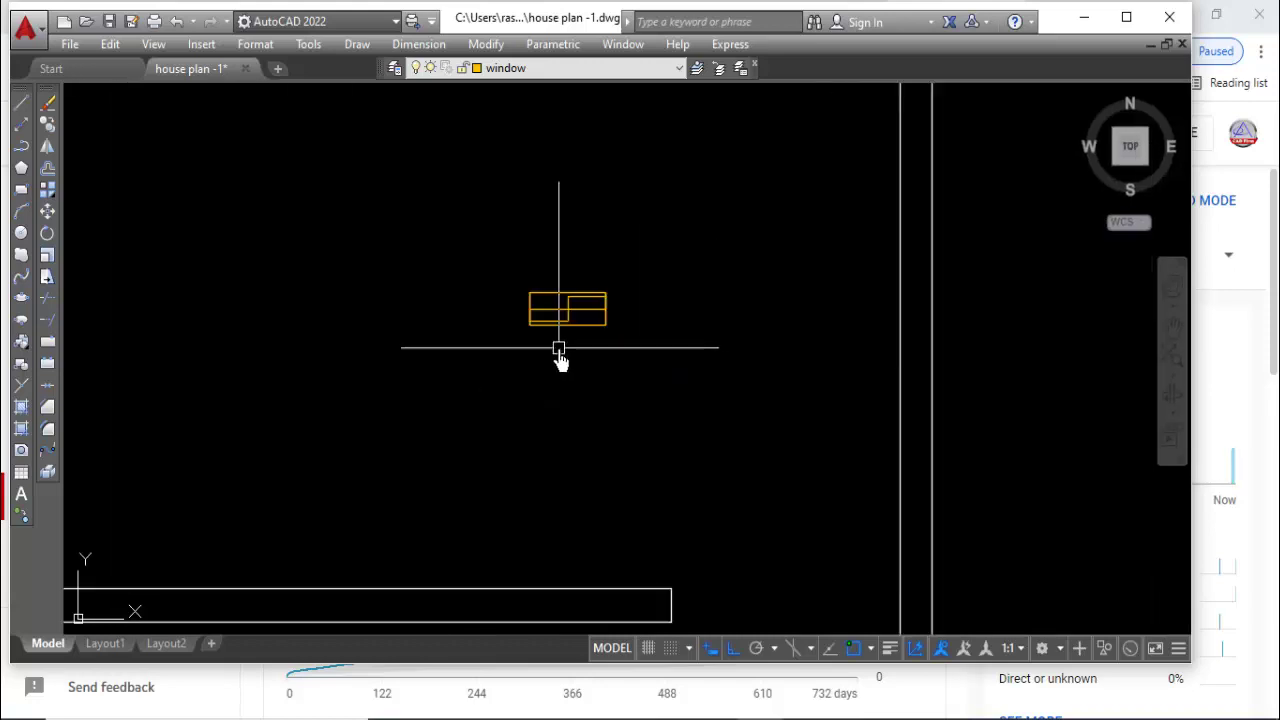
Save the box-selected window as block 'fghdf' with its base point at the lower-right corner.
type("b")
key("Return")
type("fghdf")
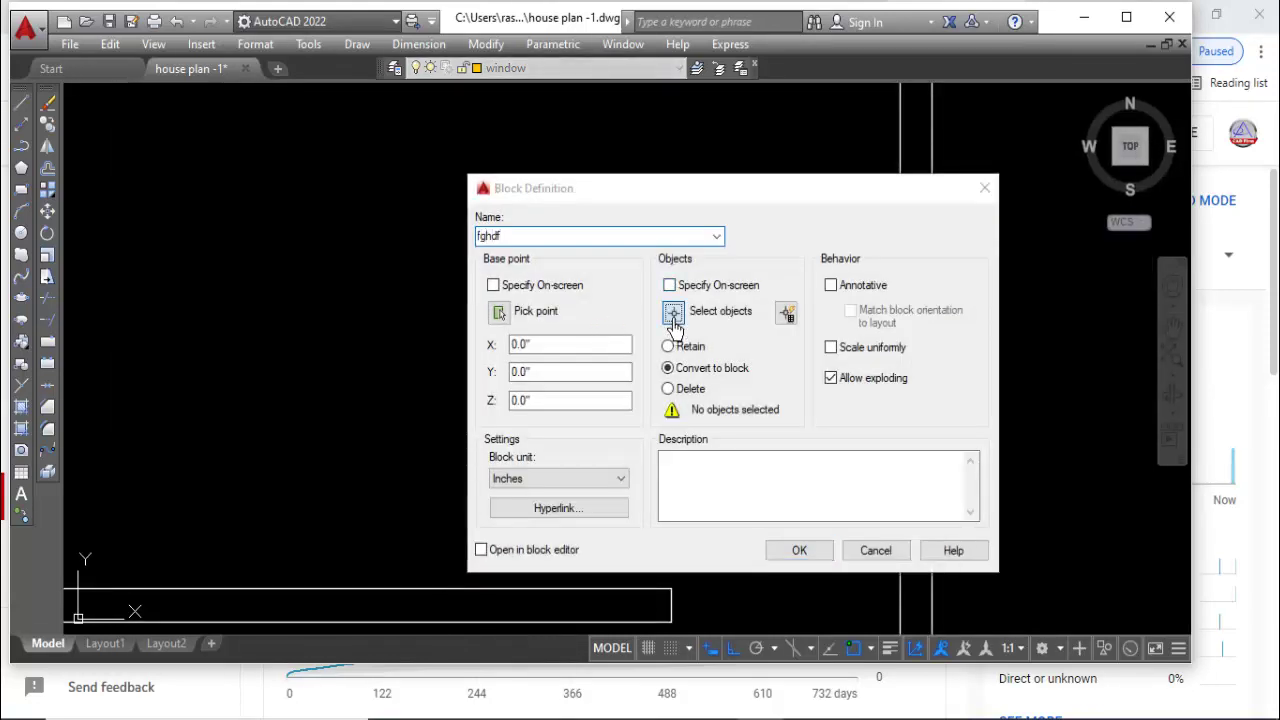
left_click(673, 312)
left_click(636, 238)
left_click(368, 434)
key("Return")
left_click(498, 311)
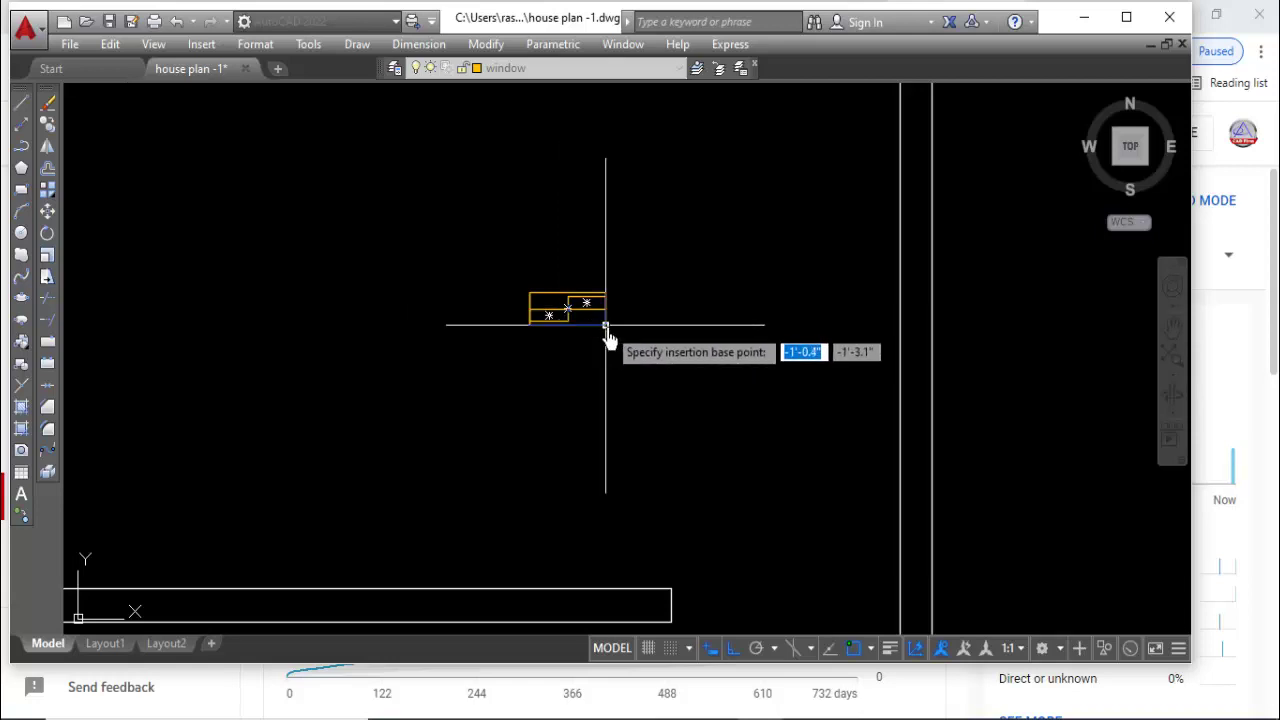
left_click(606, 324)
left_click(785, 550)
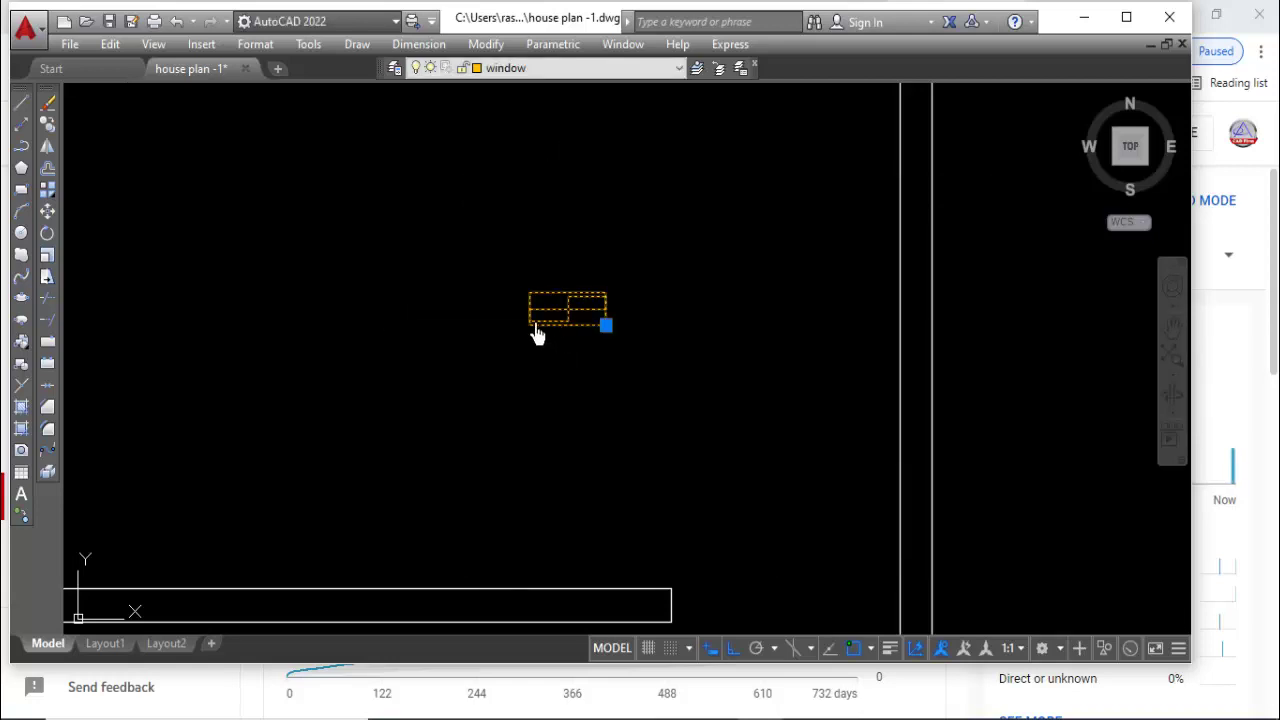
double_click(537, 334)
left_click(650, 477)
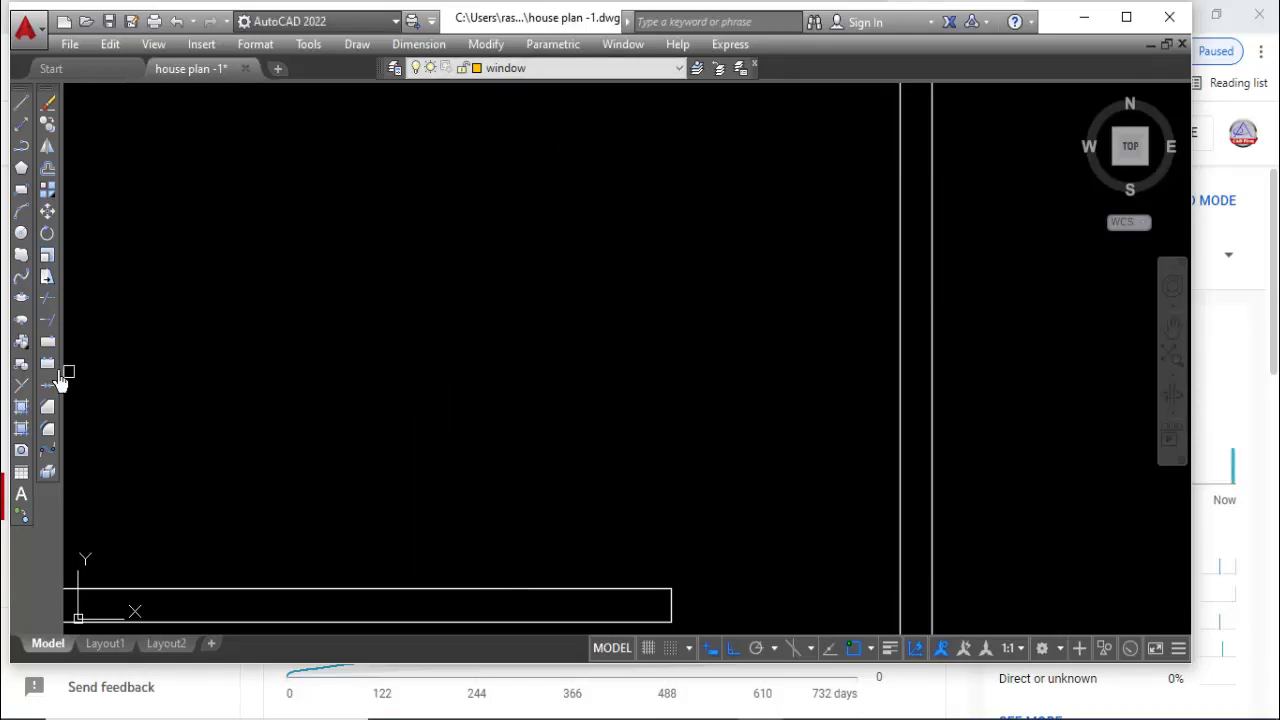
Insert the fghdf window block on the top wall.
left_click(21, 348)
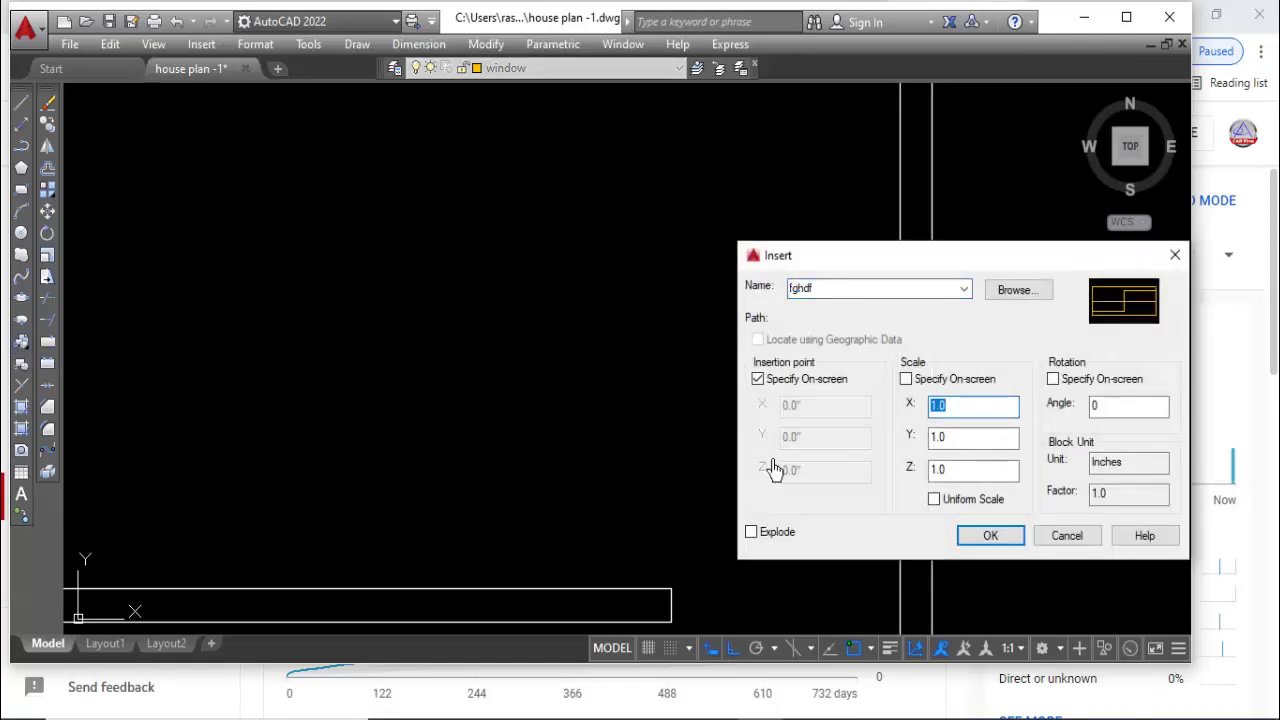
key("Return")
scroll(623, 400, "down", 4)
left_click(556, 252)
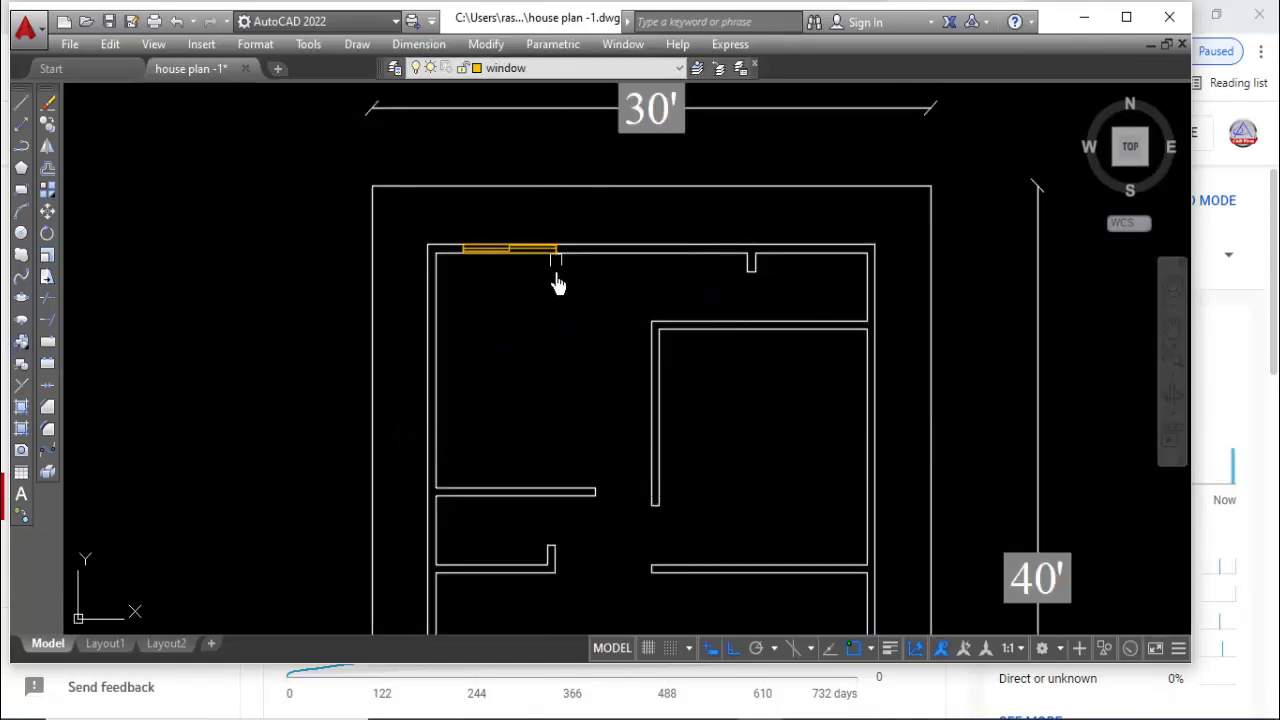
scroll(443, 277, "up", 5)
scroll(656, 320, "down", 5)
middle_click_drag(686, 370, 511, 323)
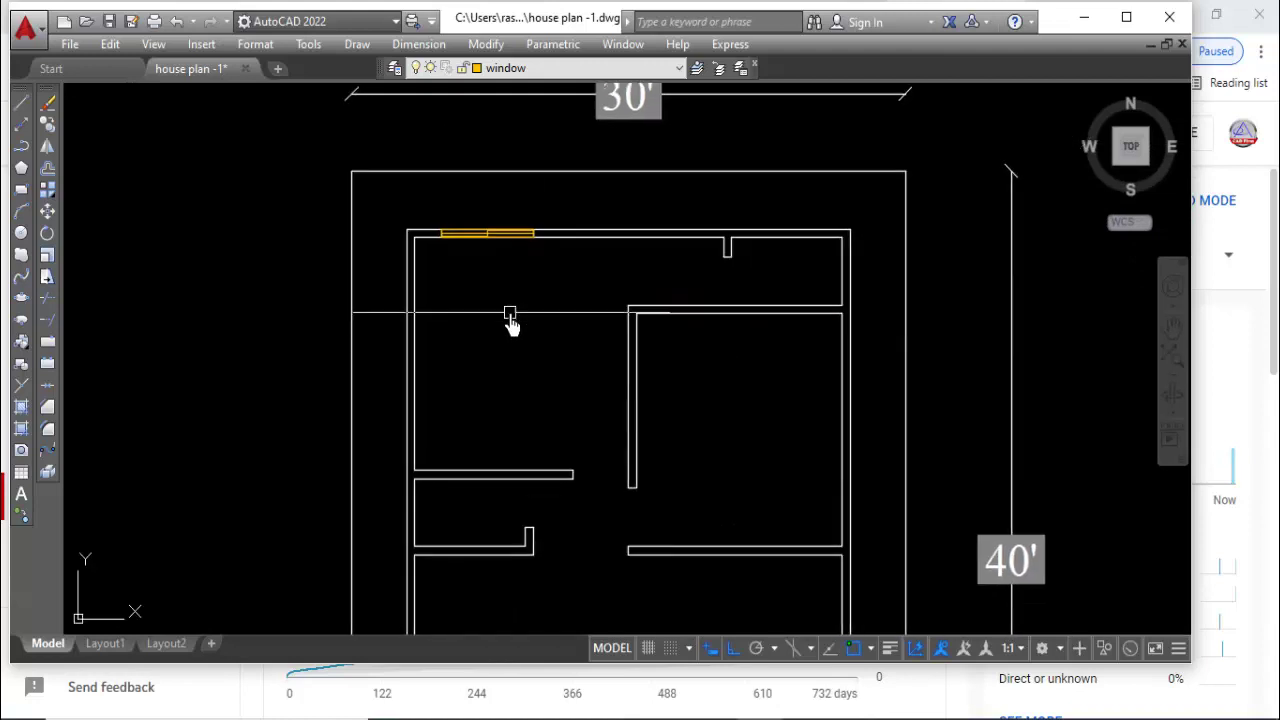
scroll(510, 320, "up", 2)
Insert a rotated, stretched fghdf window on the left wall.
key("Return")
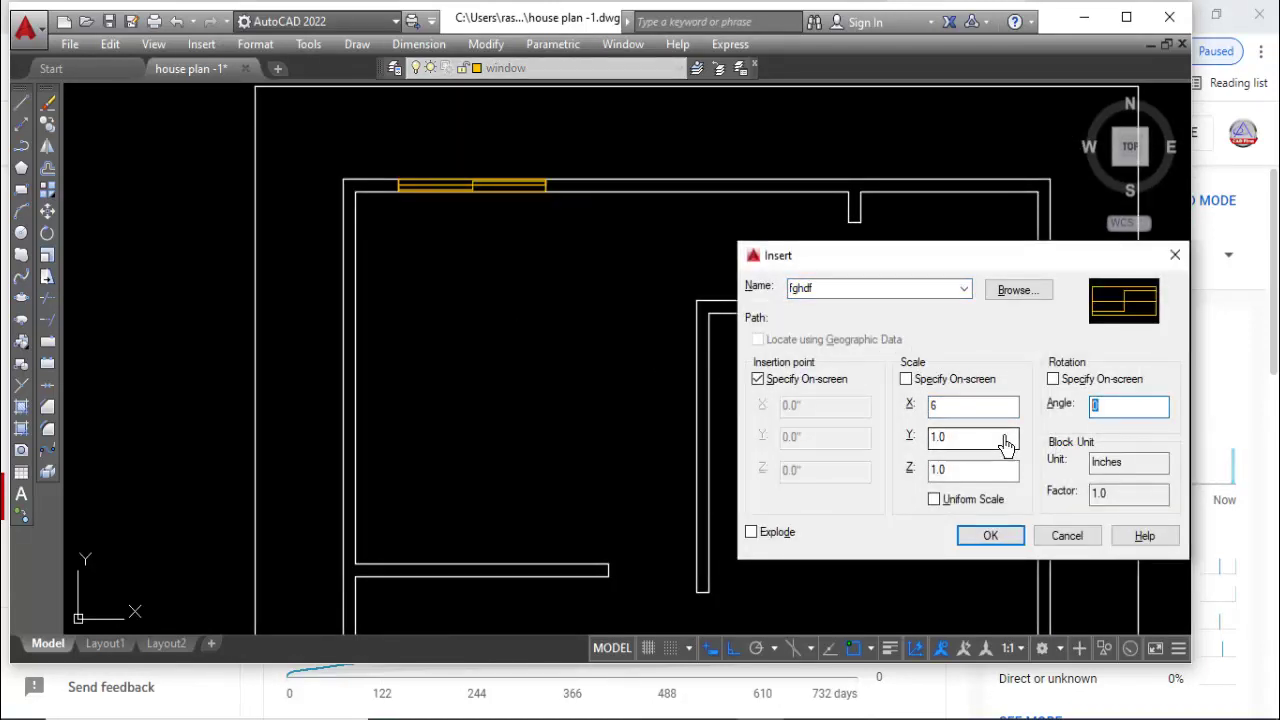
type("90")
key("Return")
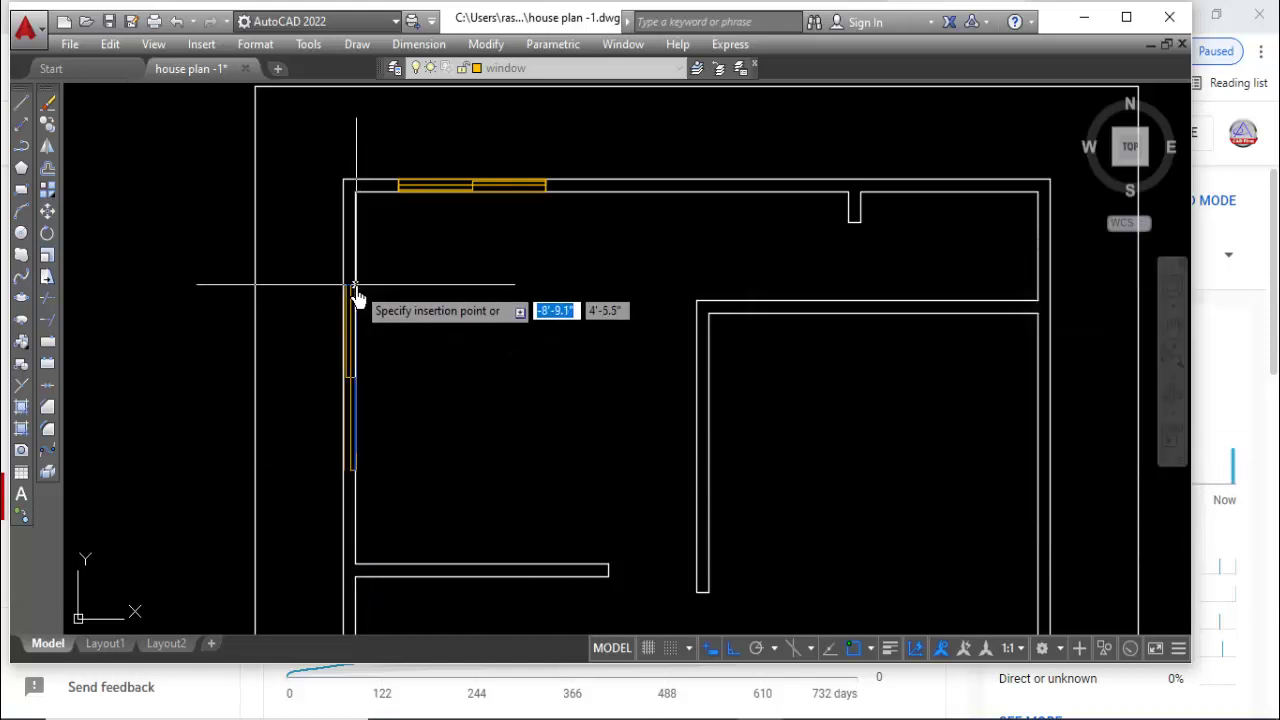
left_click(354, 290)
scroll(521, 373, "down", 2)
scroll(521, 373, "down", 1)
scroll(477, 409, "down", 1)
Insert fghdf windows on the right wall and the top wall.
key("Return")
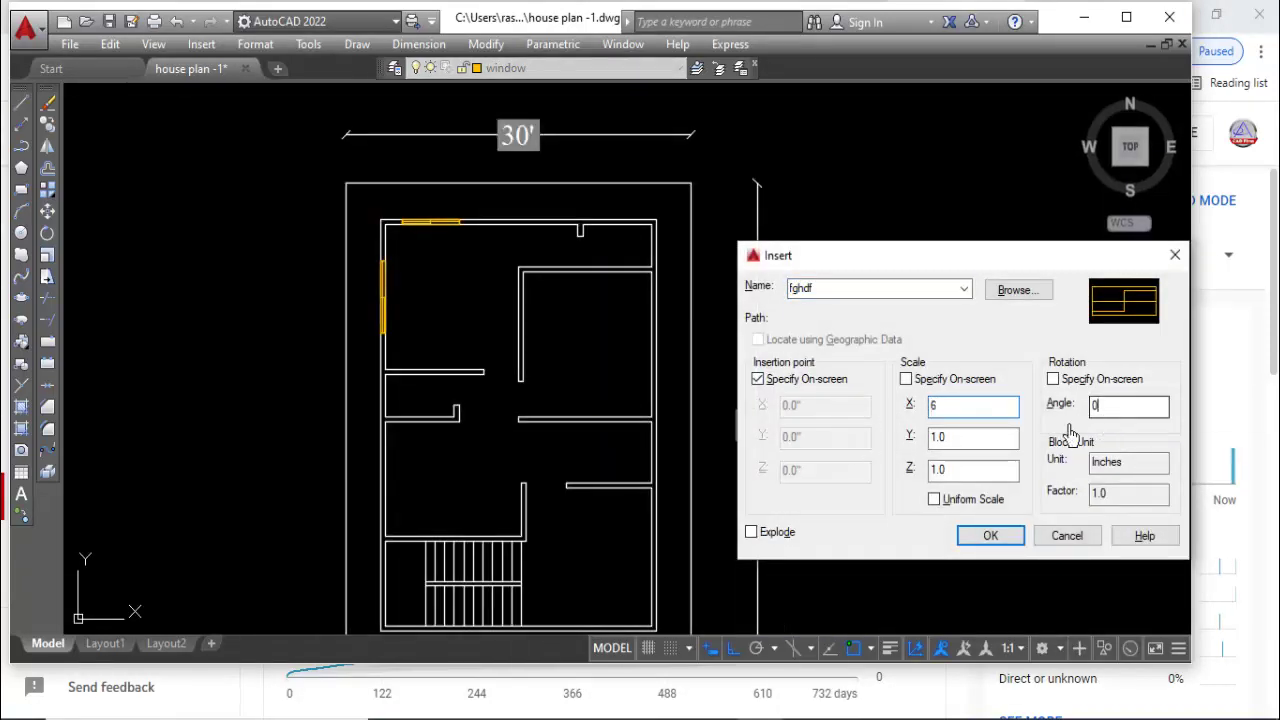
left_click(988, 535)
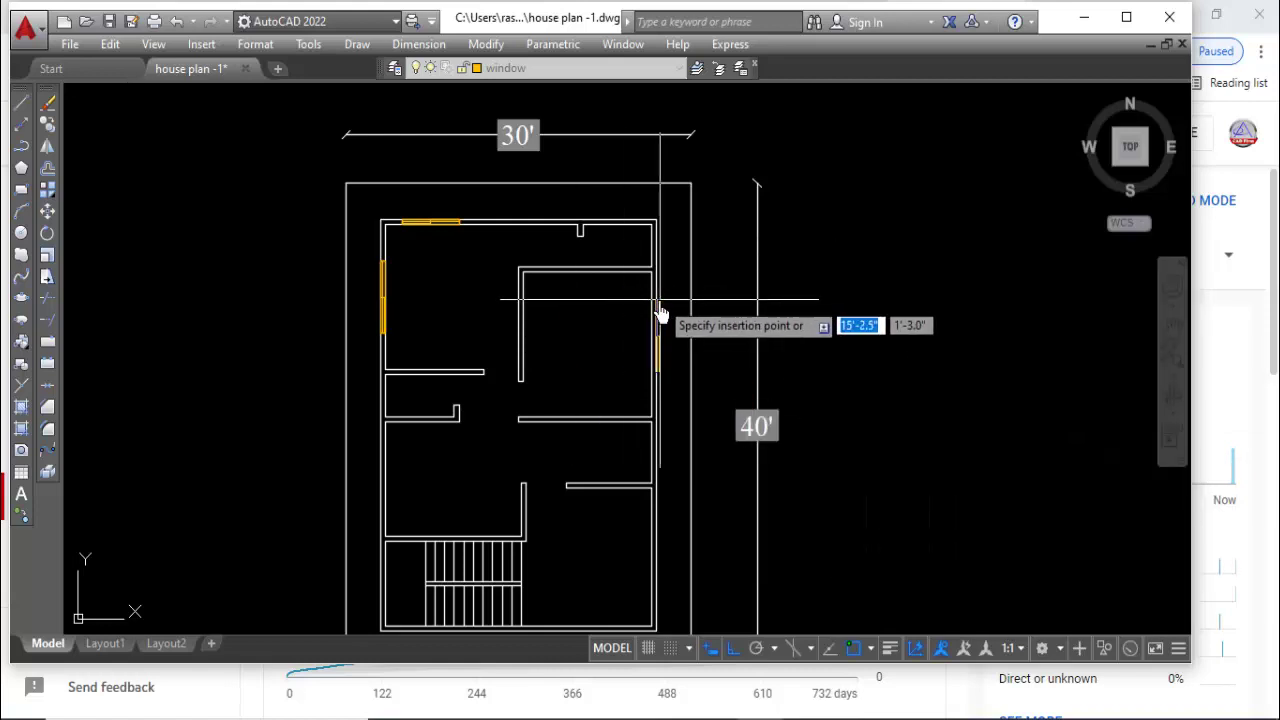
left_click(655, 300)
key("Return")
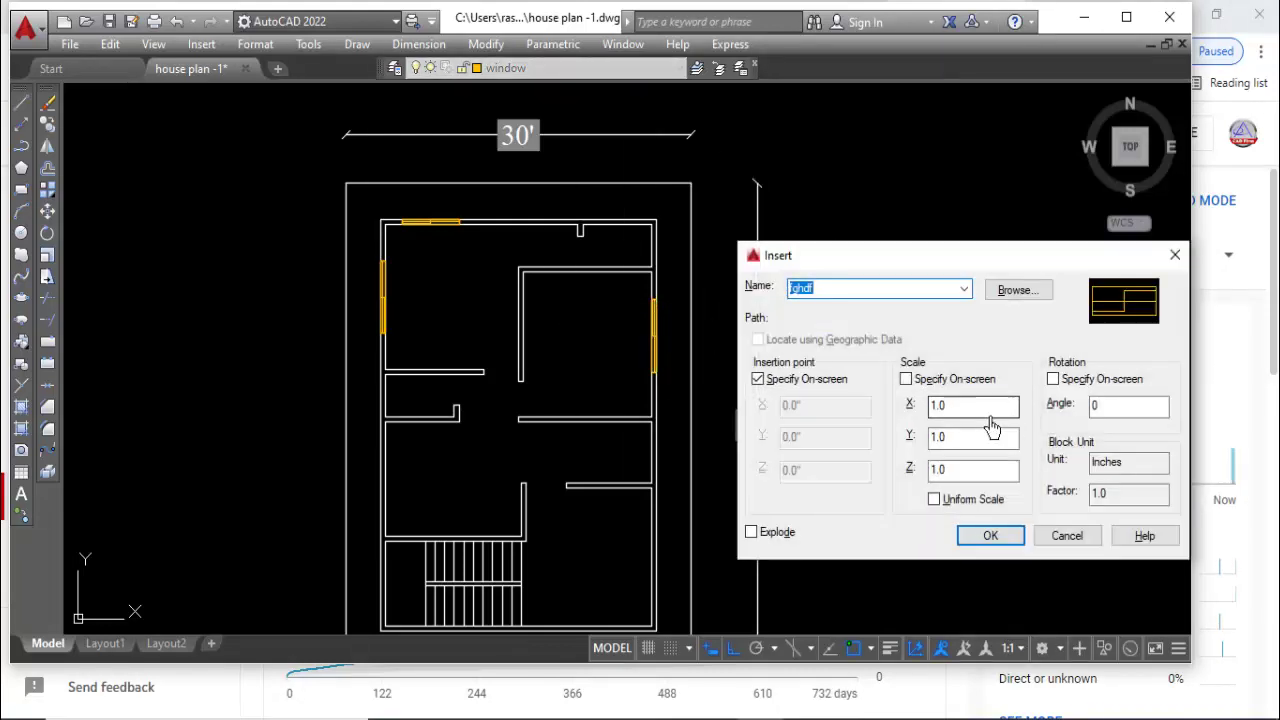
left_click(990, 535)
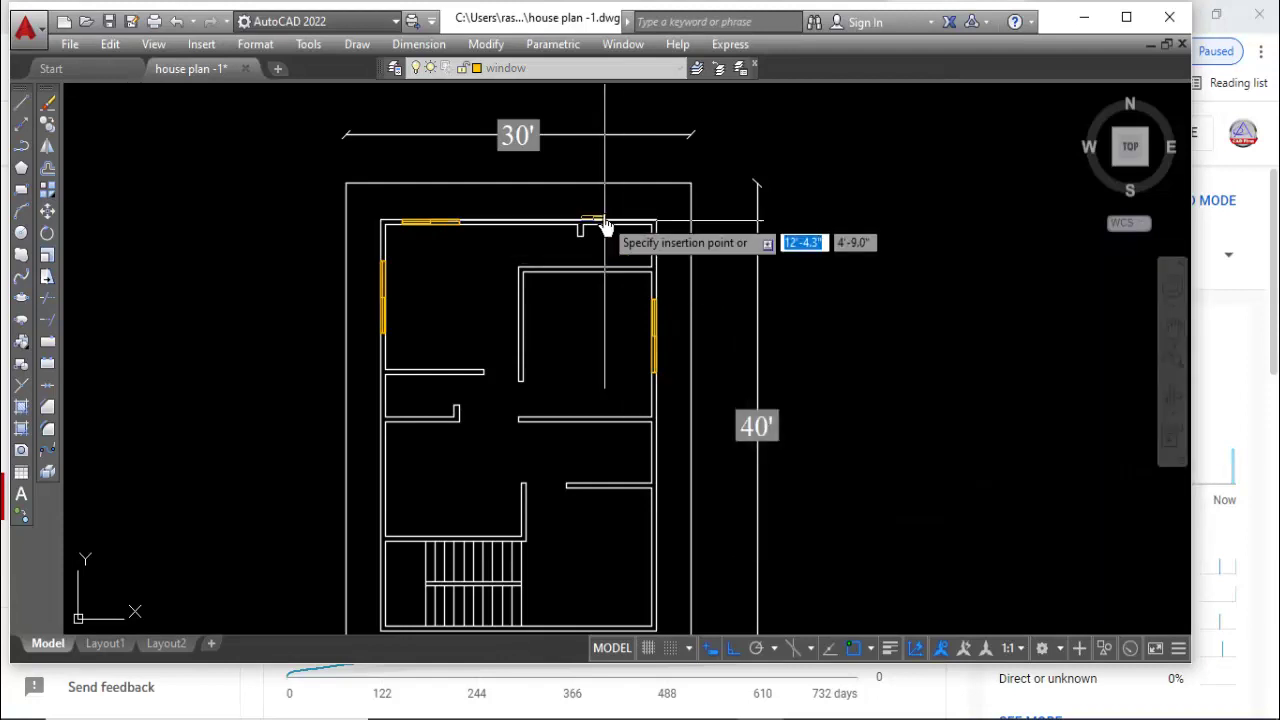
scroll(632, 220, "up", 5)
left_click(651, 244)
scroll(557, 320, "down", 5)
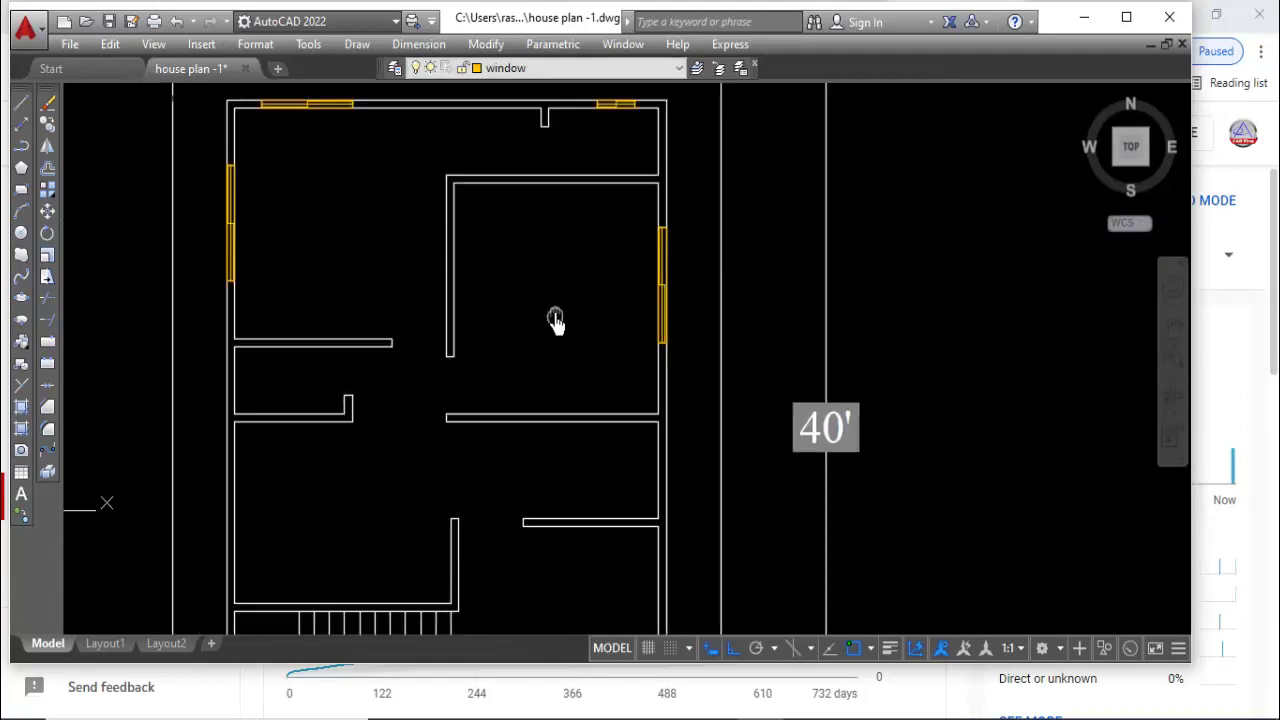
Insert a rotated, scaled fghdf window on the lower right wall.
key("Return")
type("90")
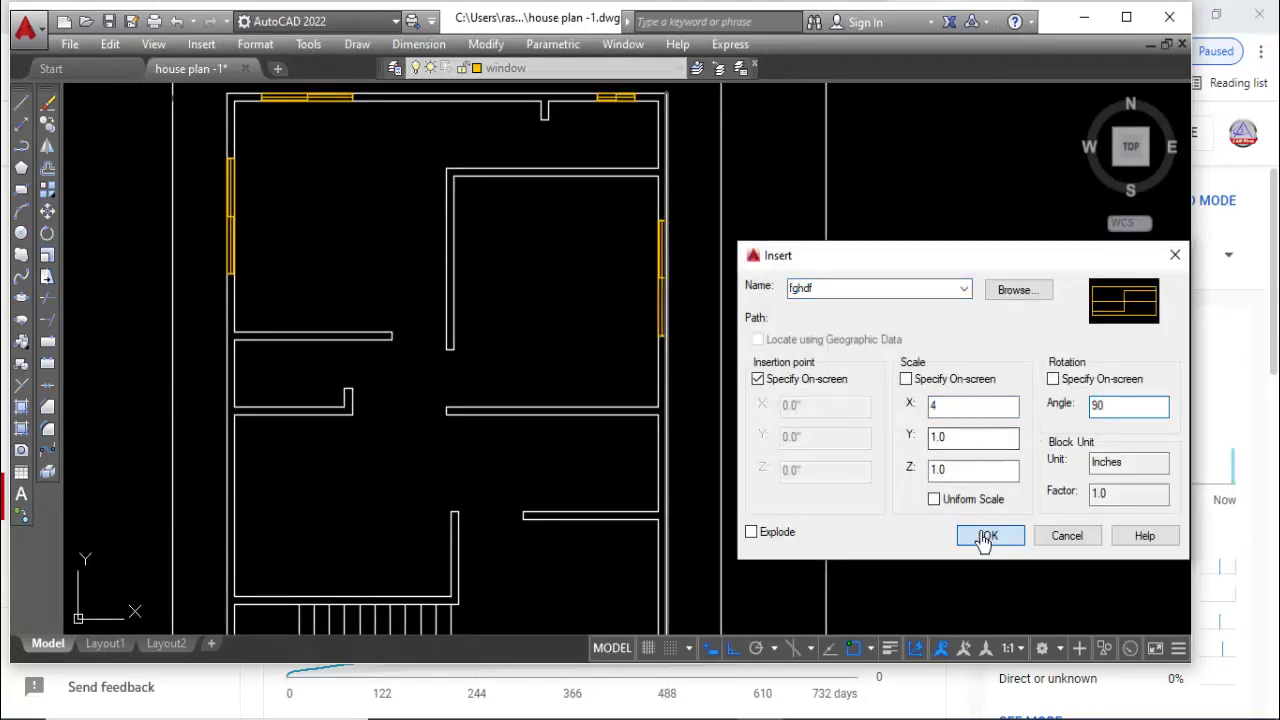
left_click(985, 540)
left_click(664, 445)
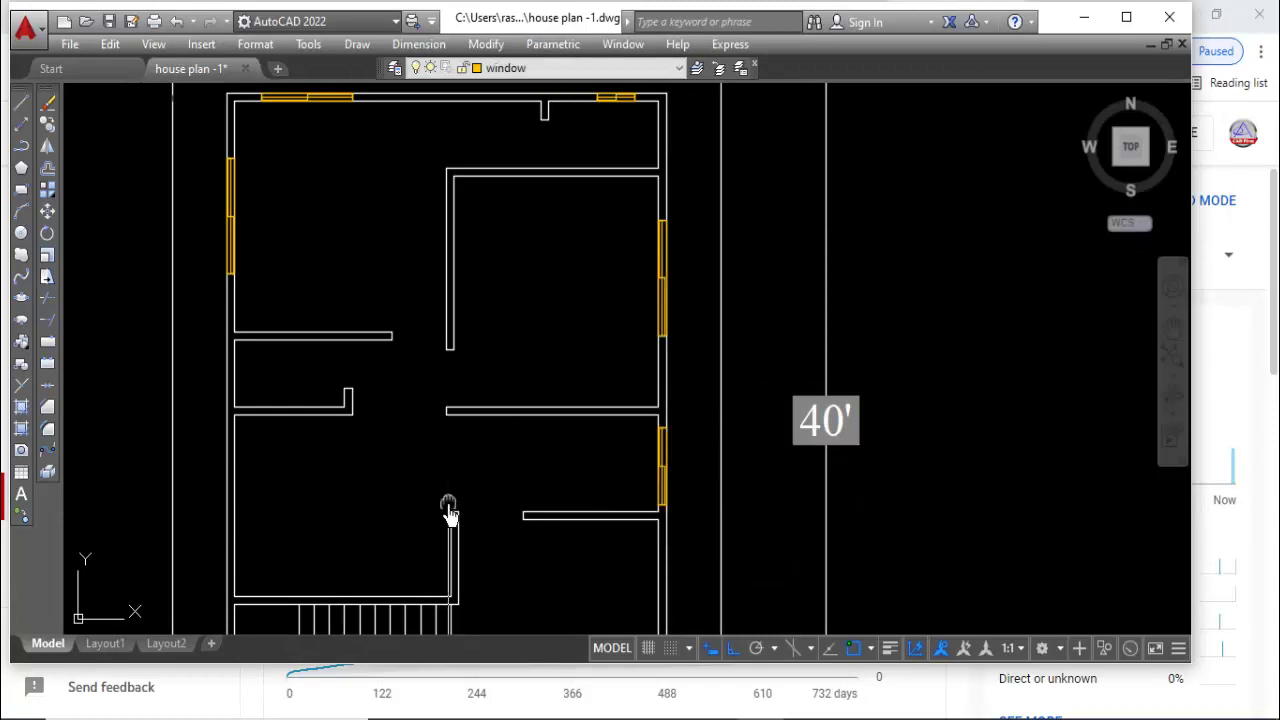
scroll(557, 437, "up", 3)
Insert another fghdf window on the left wall beside the staircase.
key("Return")
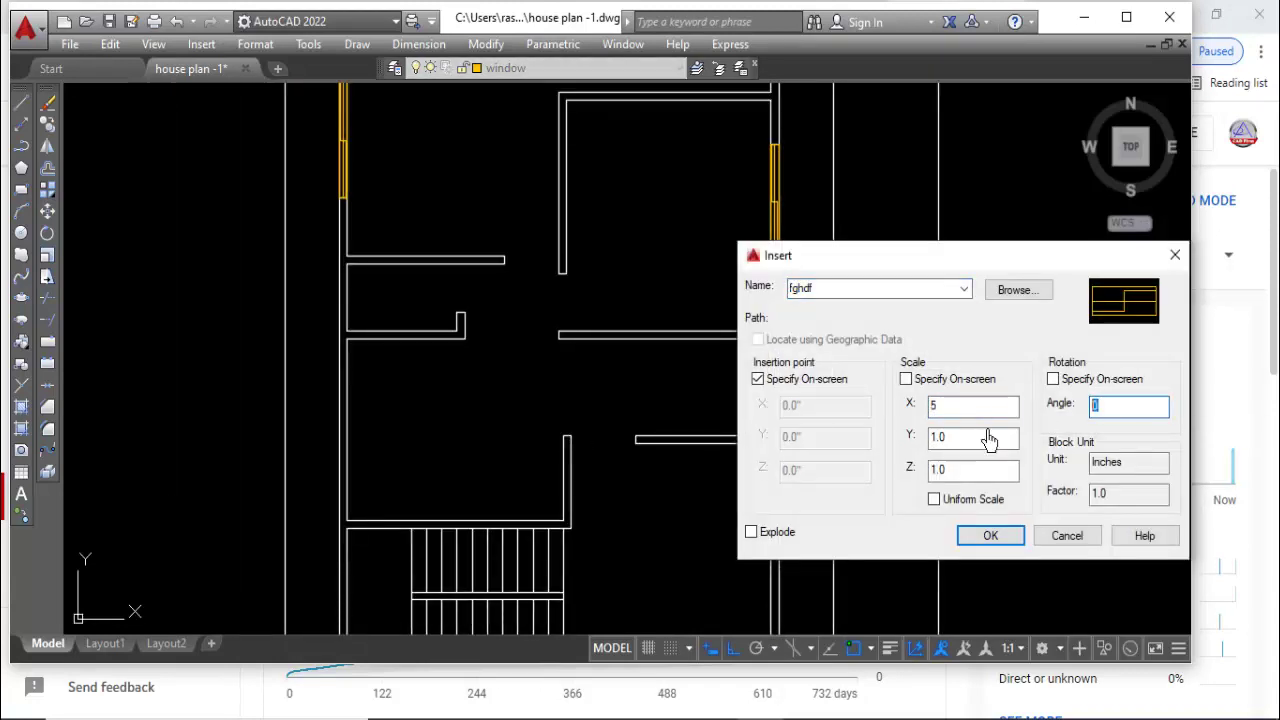
type("90")
left_click(991, 538)
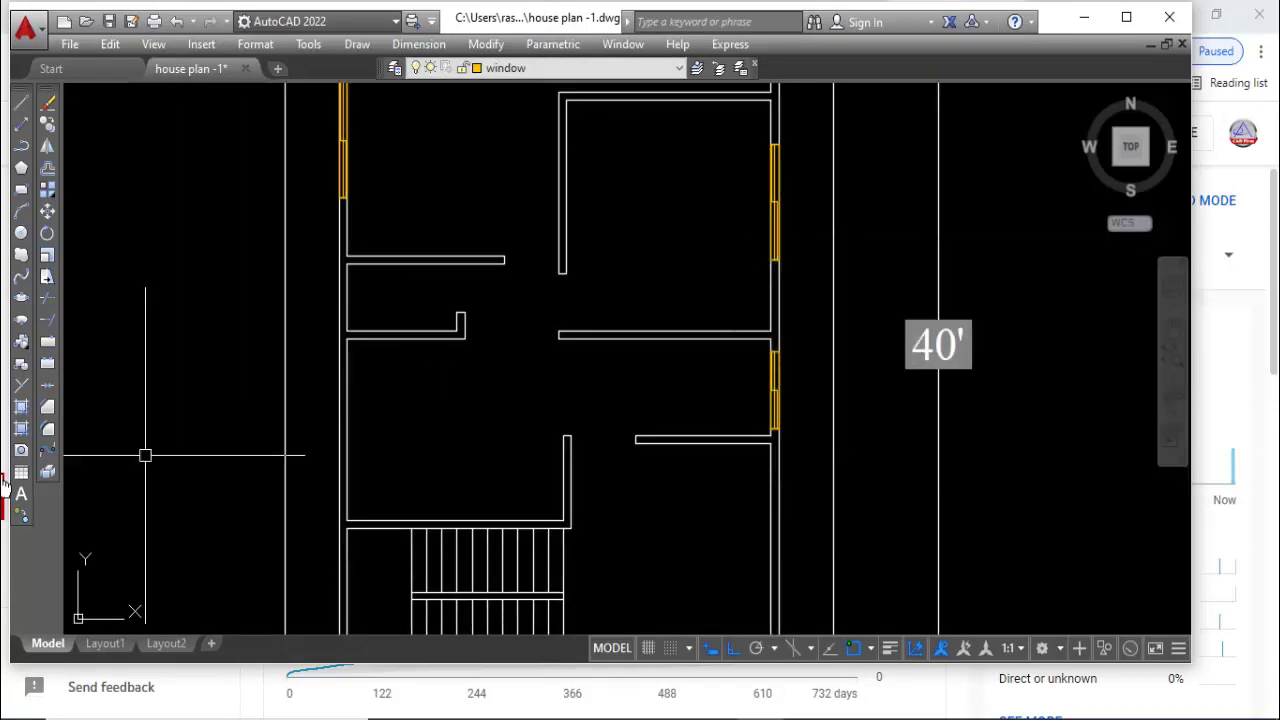
left_click(21, 345)
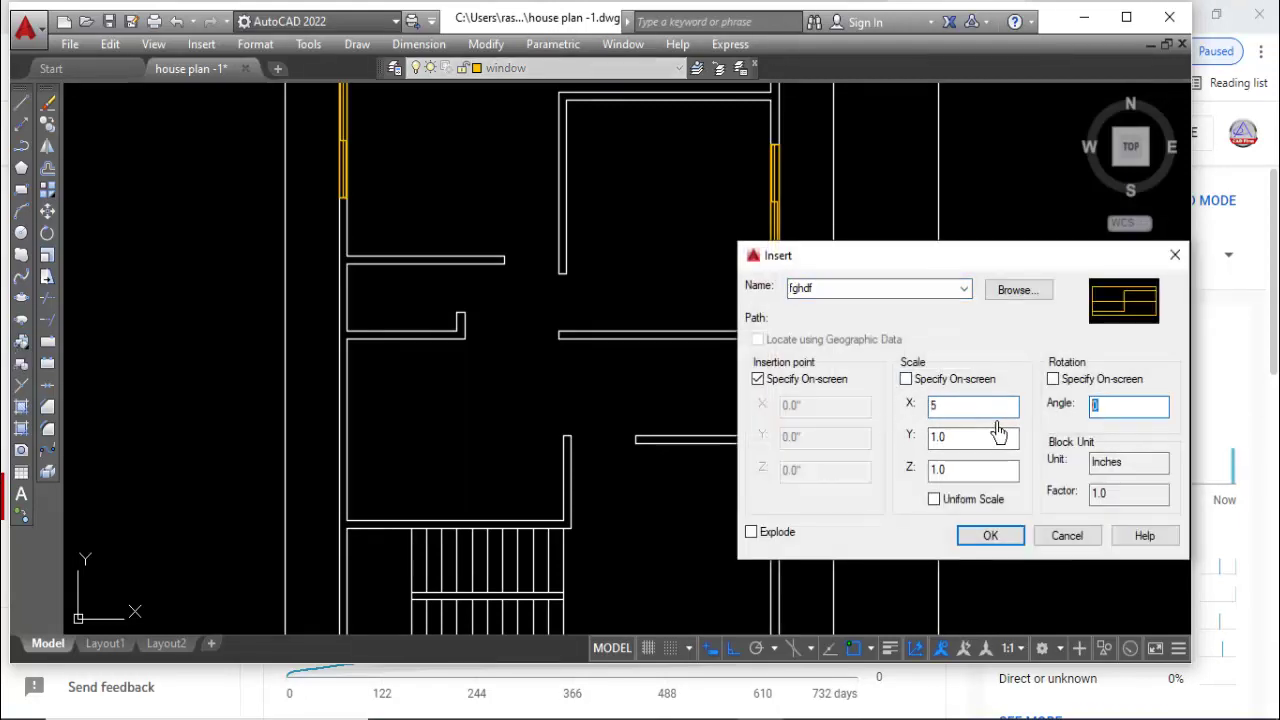
left_click(991, 538)
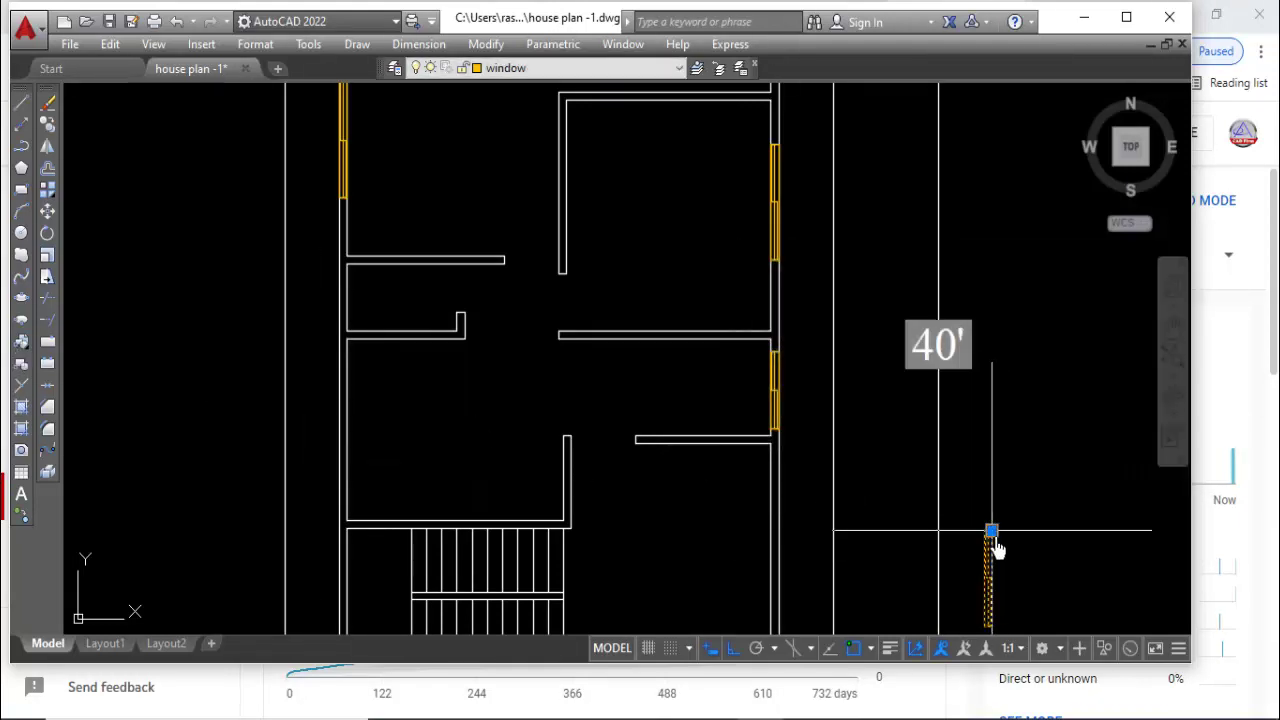
left_click(23, 346)
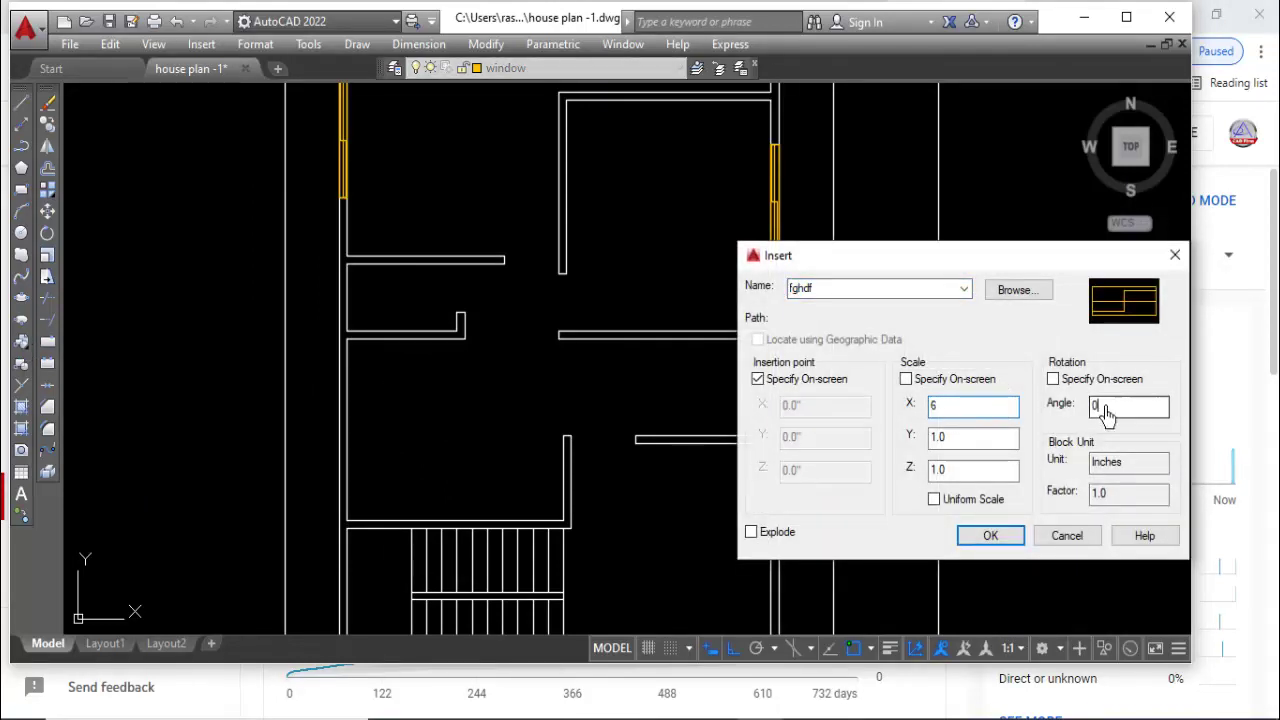
type("90")
left_click(991, 538)
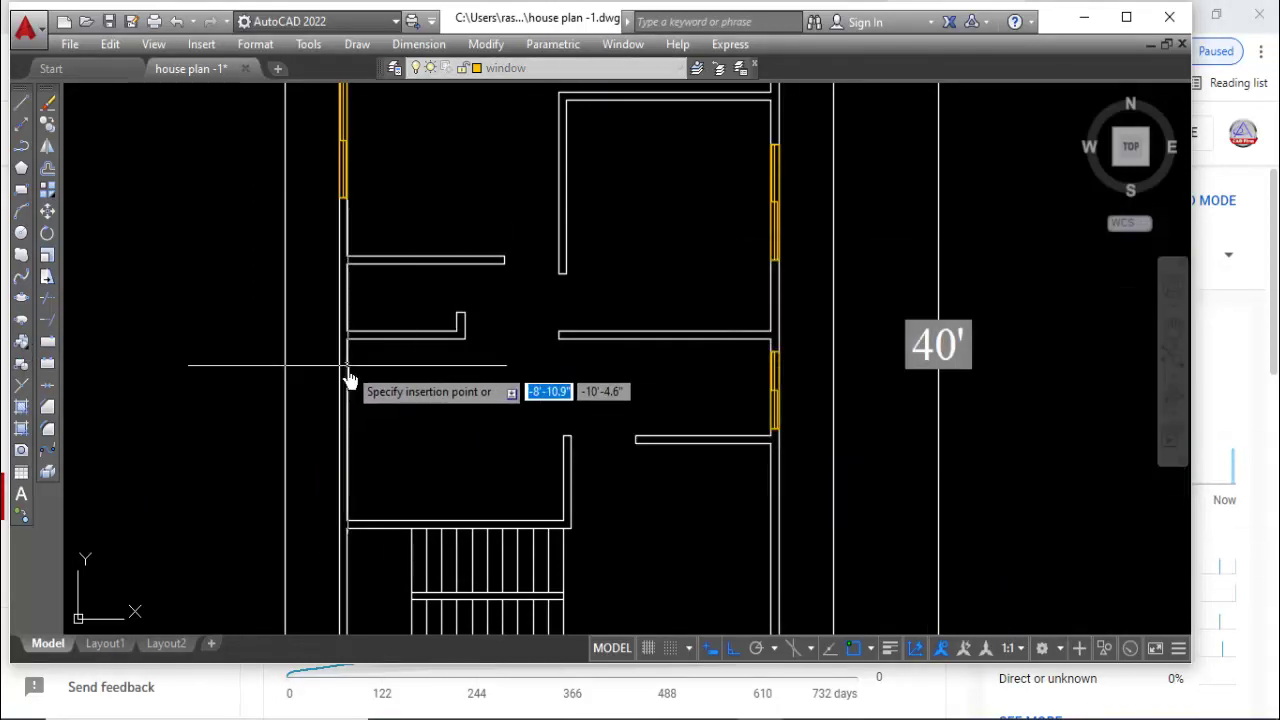
left_click(345, 377)
scroll(517, 374, "down", 3)
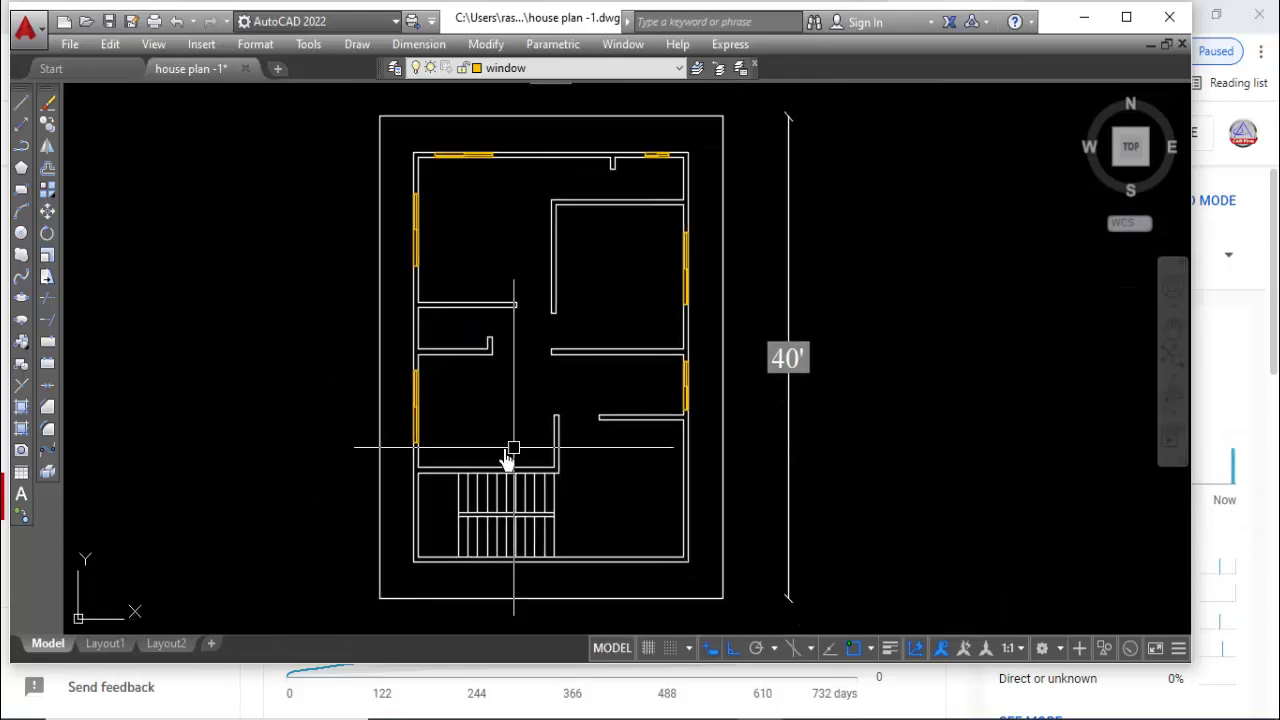
scroll(633, 490, "up", 3)
Insert further fghdf windows at scale 3 and scale 2.
key("Return")
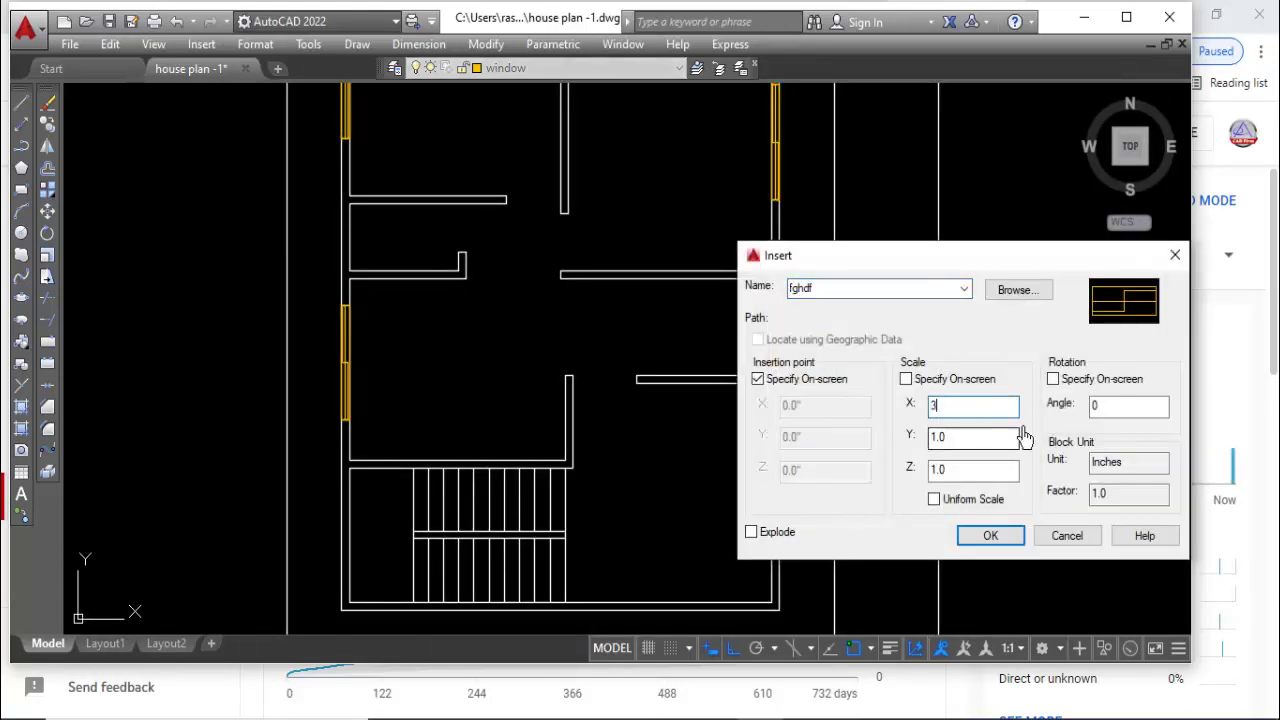
type("90")
left_click(1012, 543)
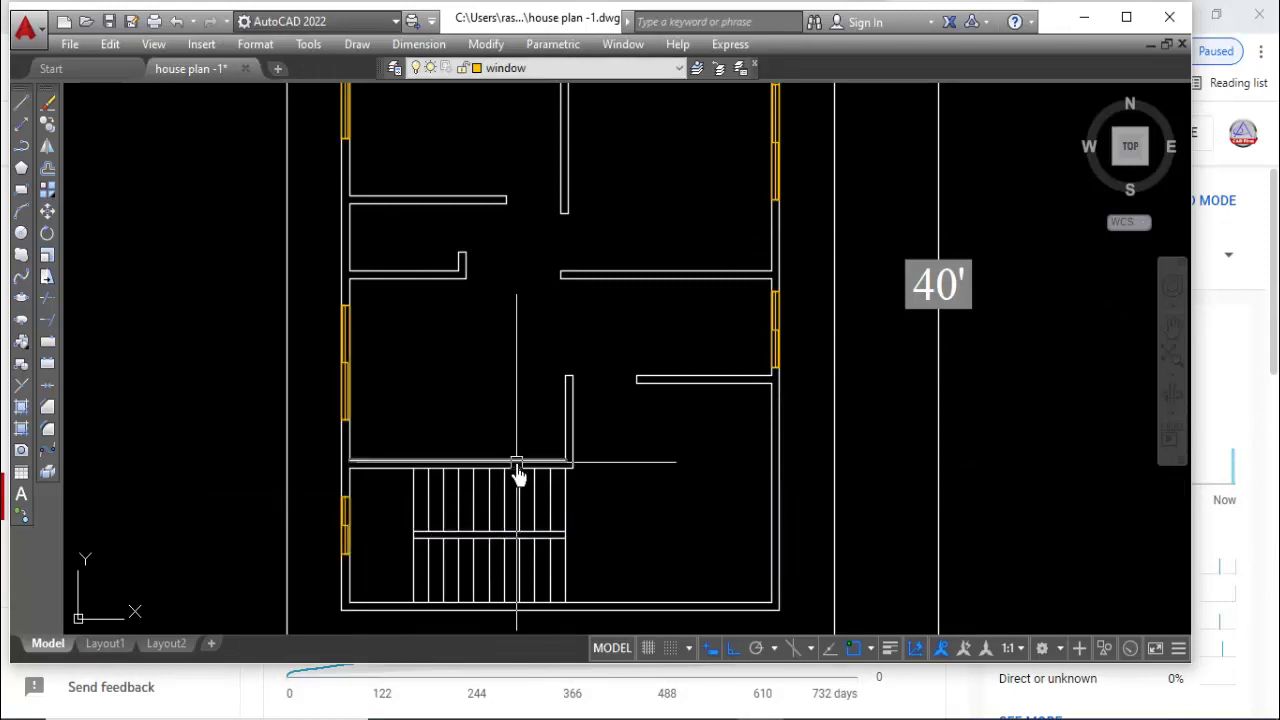
key("Return")
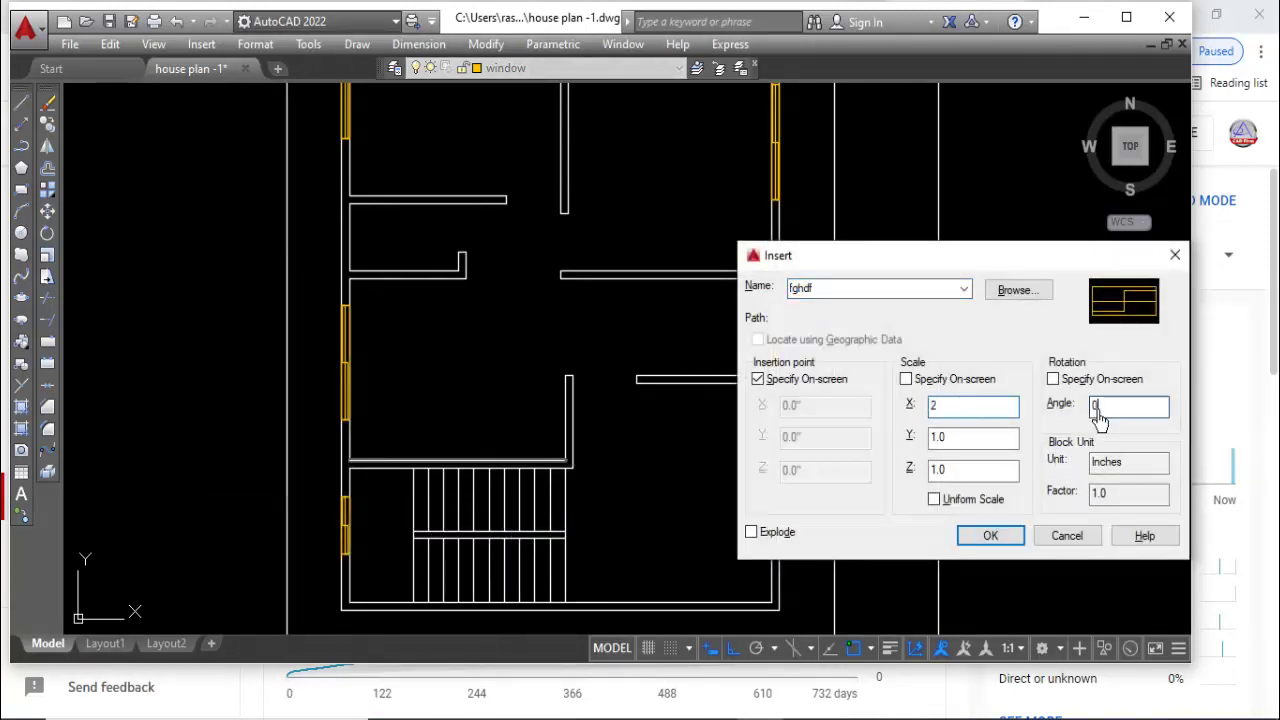
type("90")
left_click(1024, 538)
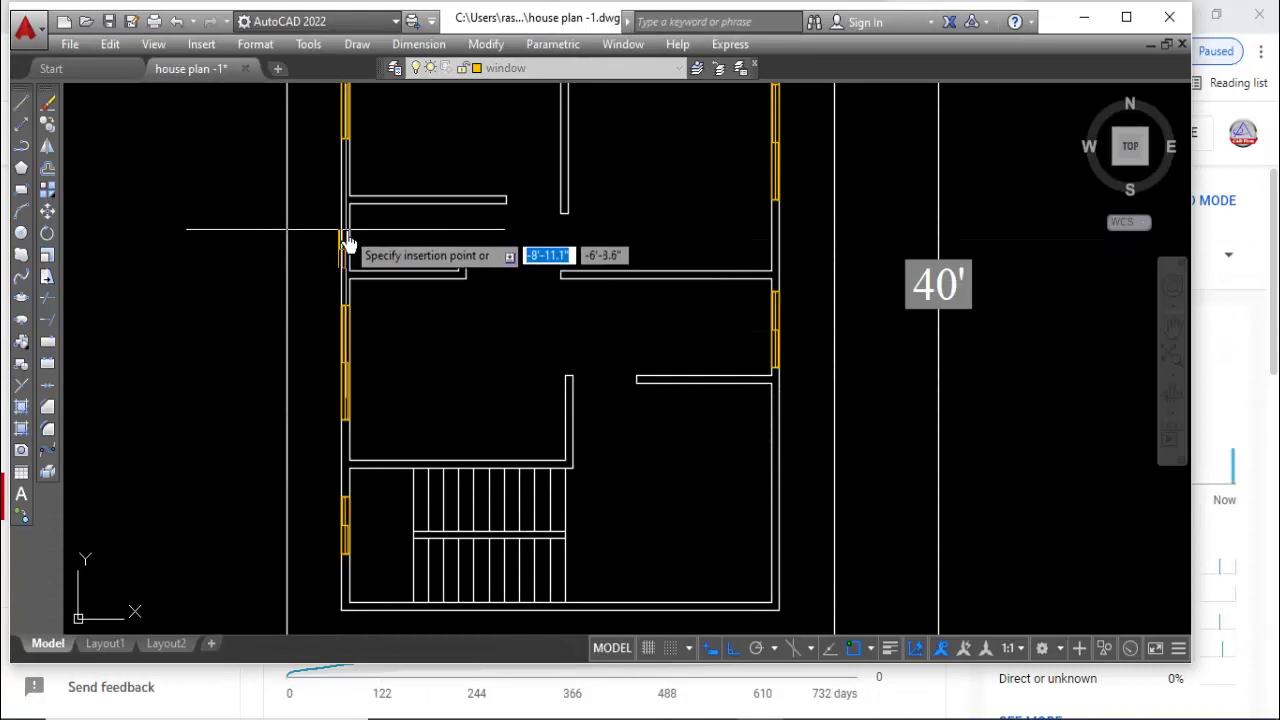
scroll(449, 452, "down", 2)
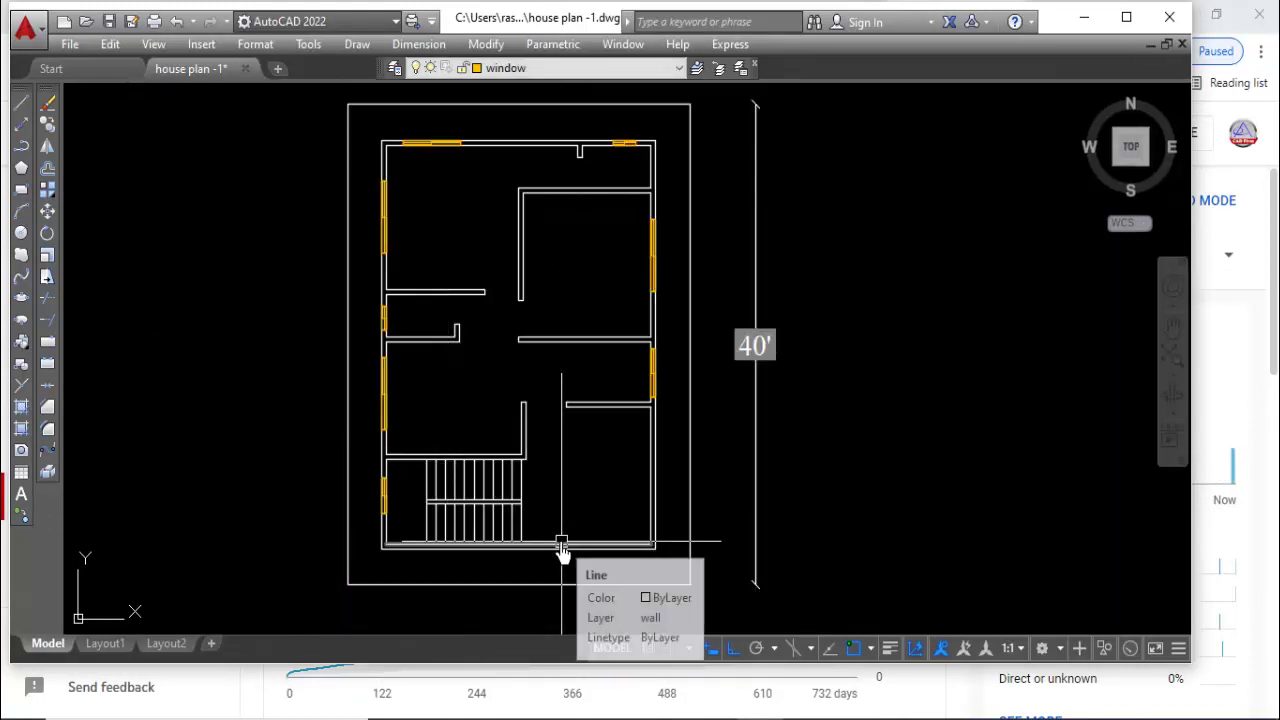
scroll(535, 612, "up", 2)
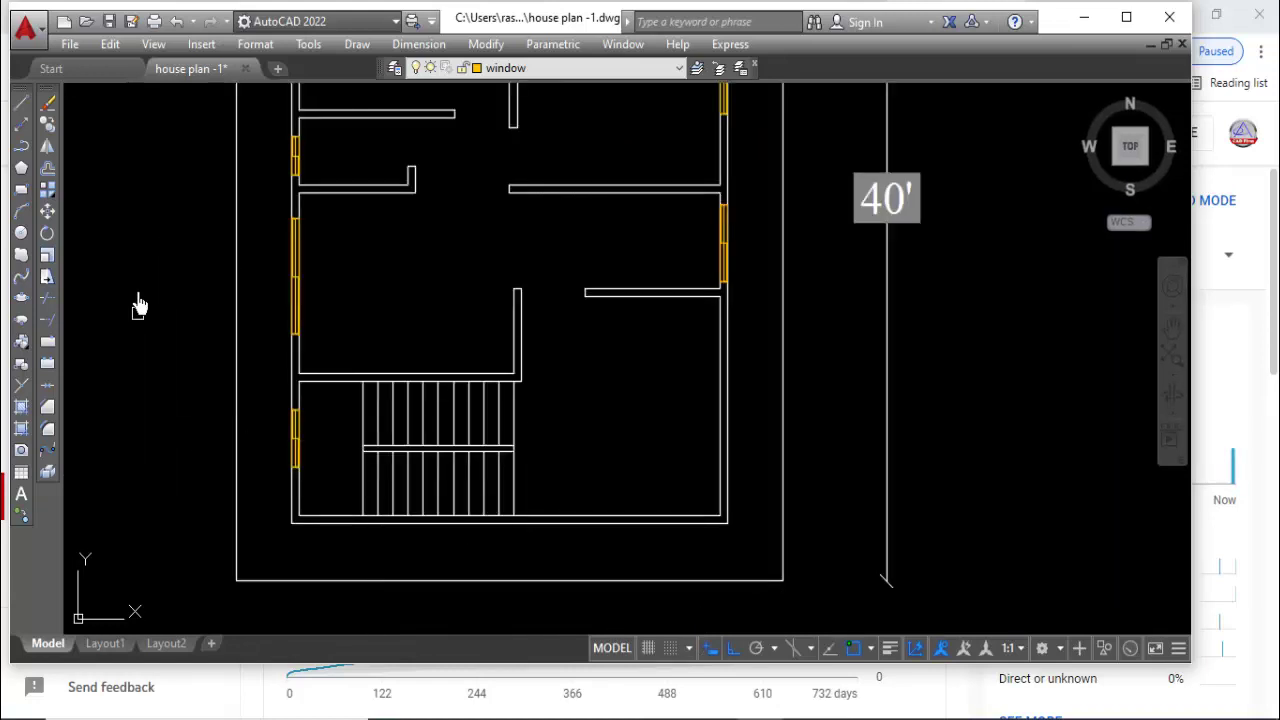
Make wall the current layer.
left_click(21, 102)
scroll(515, 513, "up", 2)
key("Escape")
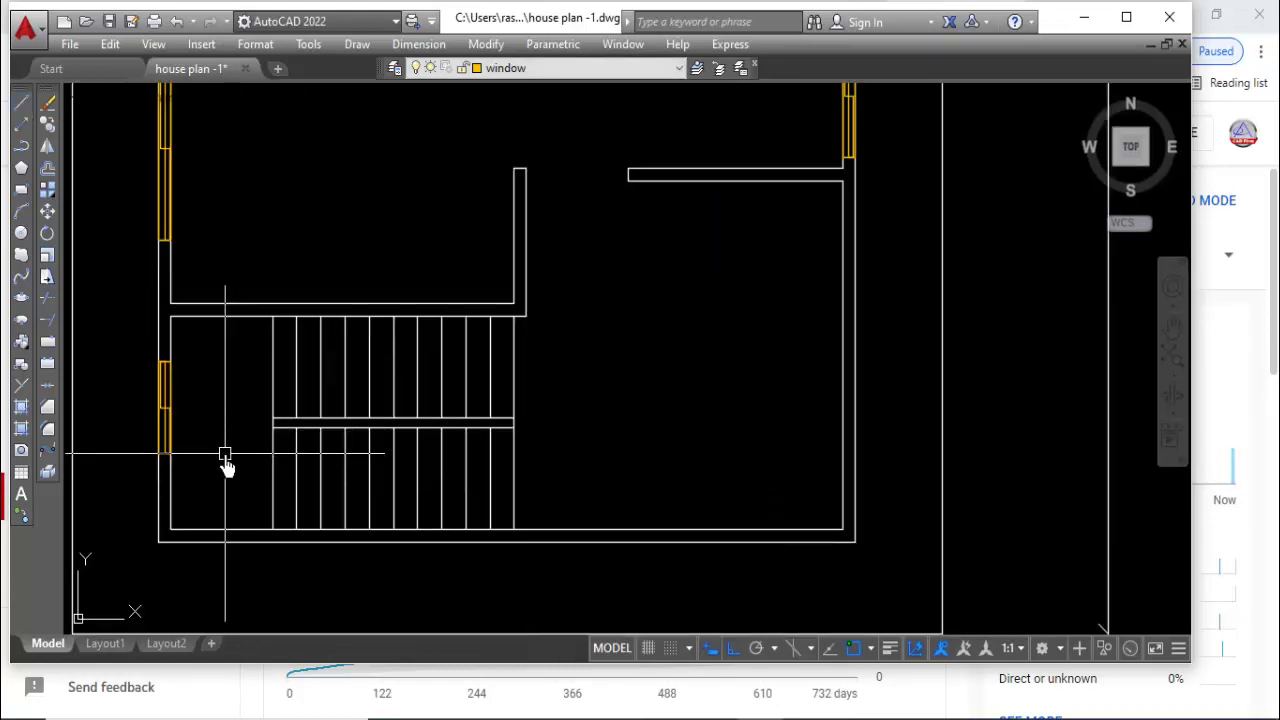
left_click(522, 68)
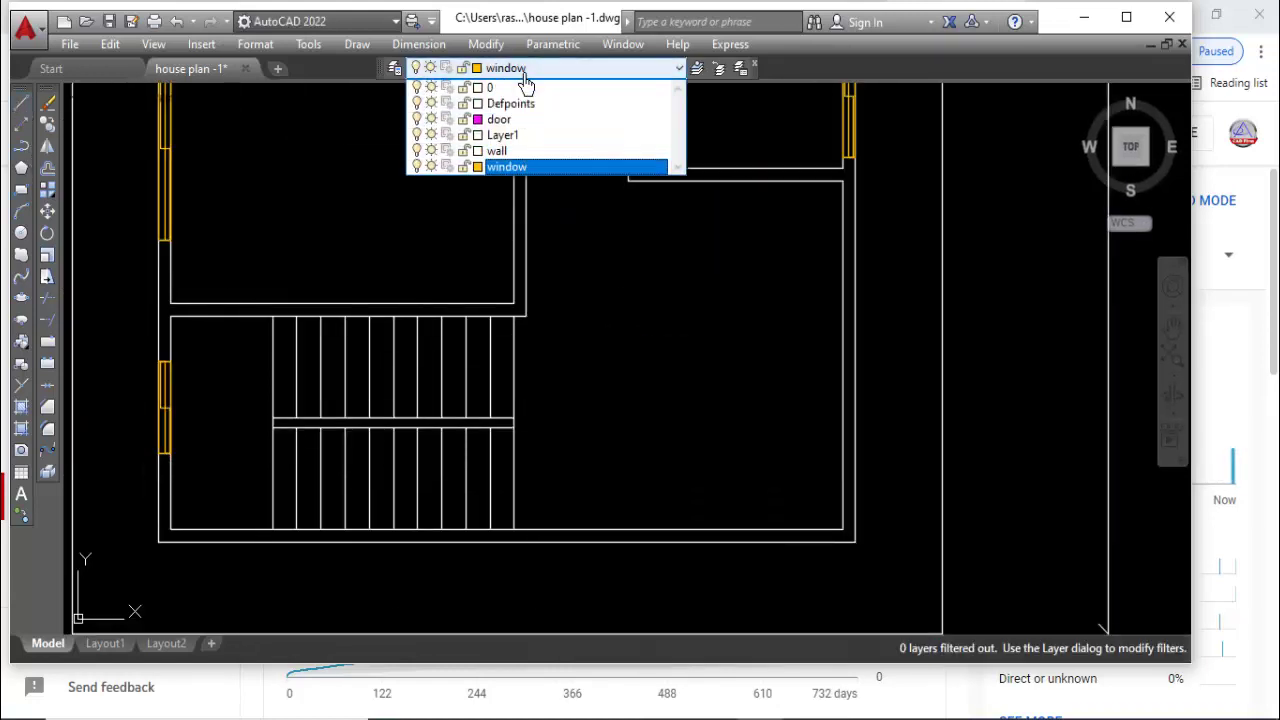
left_click(522, 151)
Draw a short cutting line across the bottom wall right of the staircase.
left_click(21, 102)
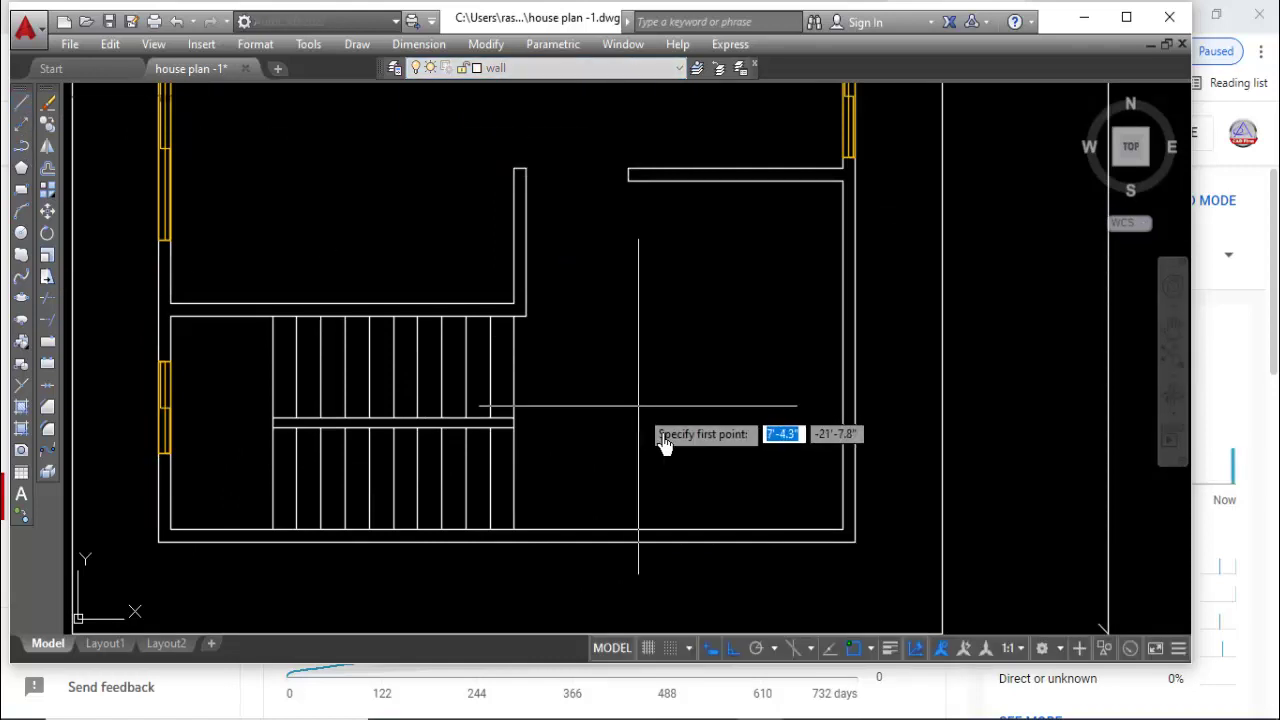
scroll(664, 443, "down", 2)
left_click(587, 506)
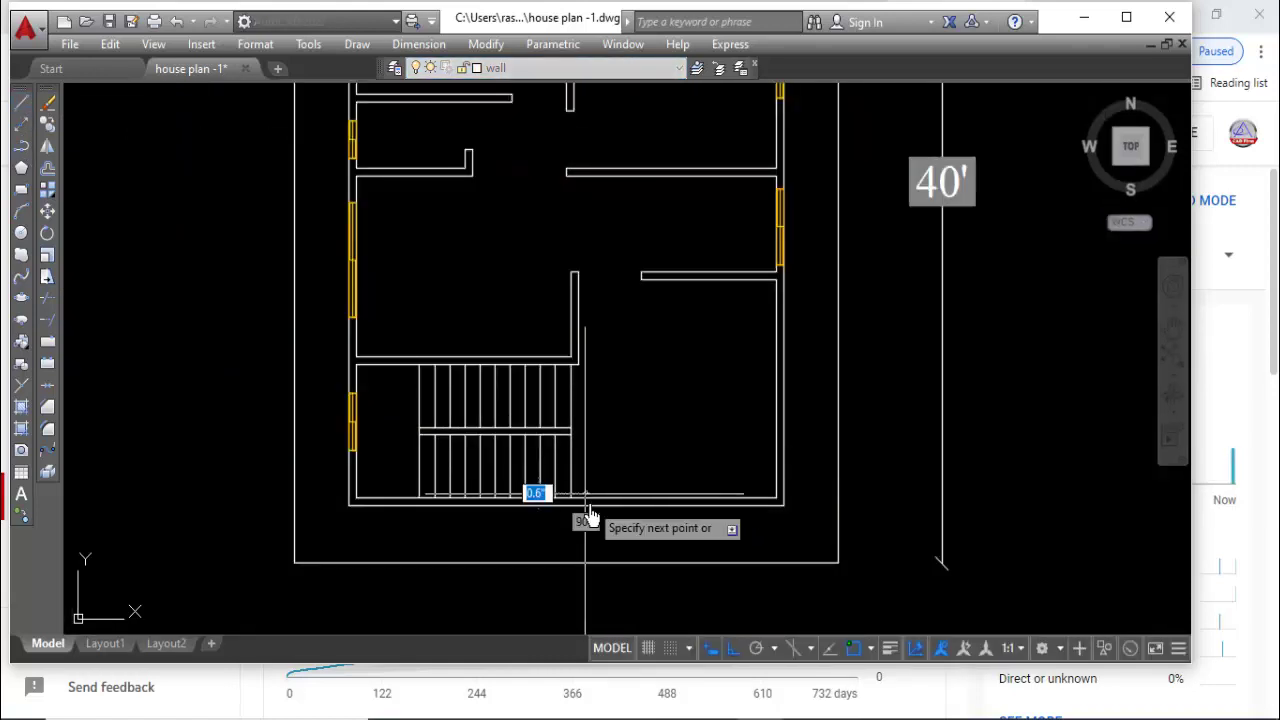
scroll(585, 520, "up", 2)
left_click(584, 517)
key("Return")
Trim away the bottom wall segment right of the stairs, leaving an entrance gap.
type("ex")
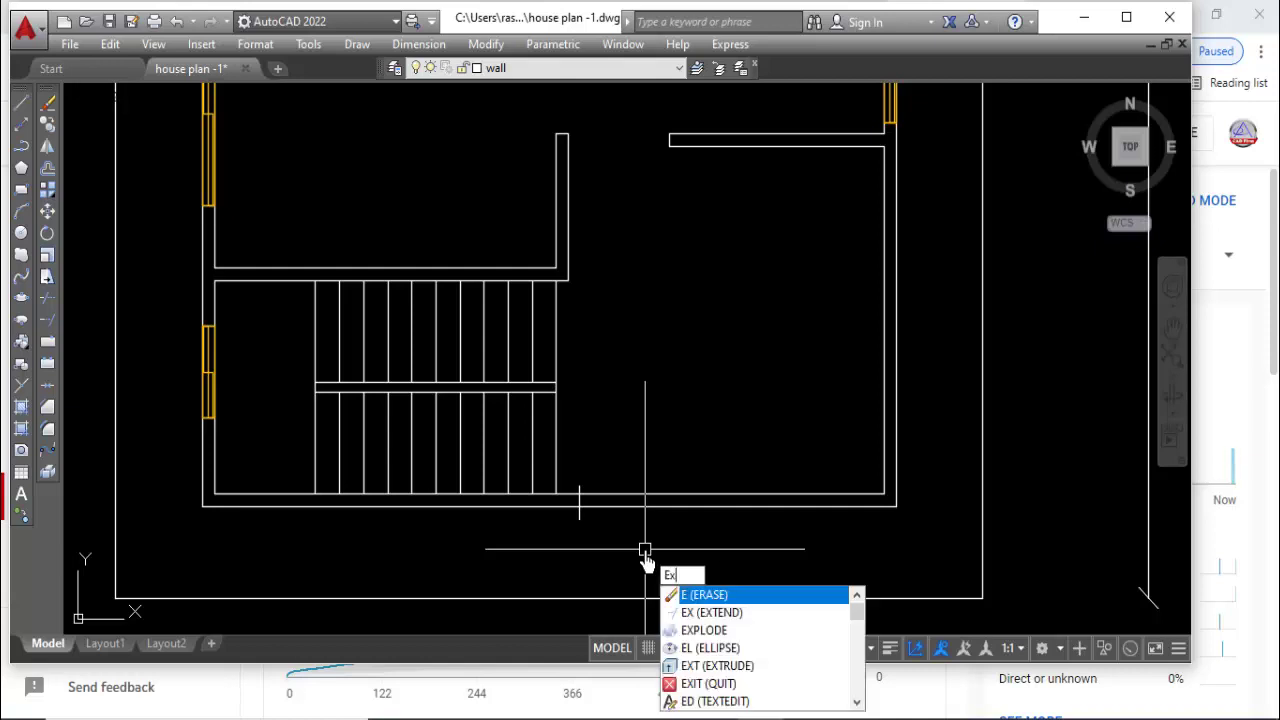
key("Return")
key("Escape")
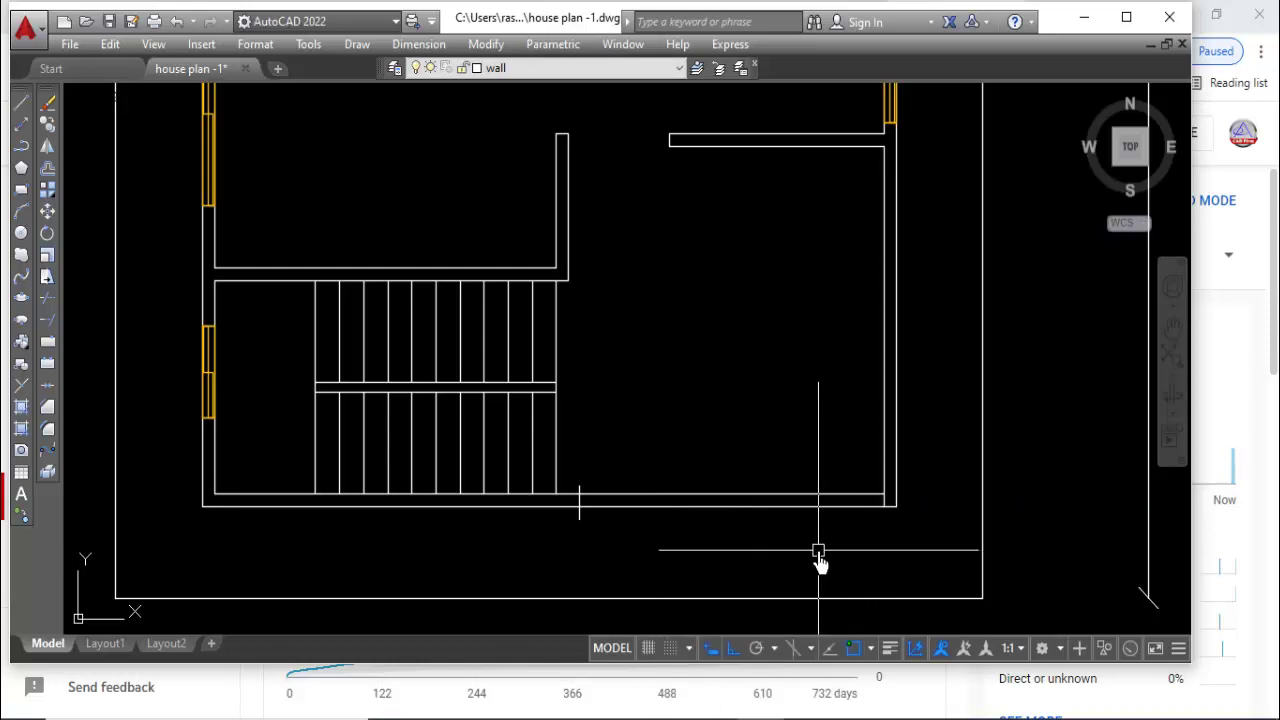
type("tr")
key("Return")
left_click_drag(791, 495, 755, 545)
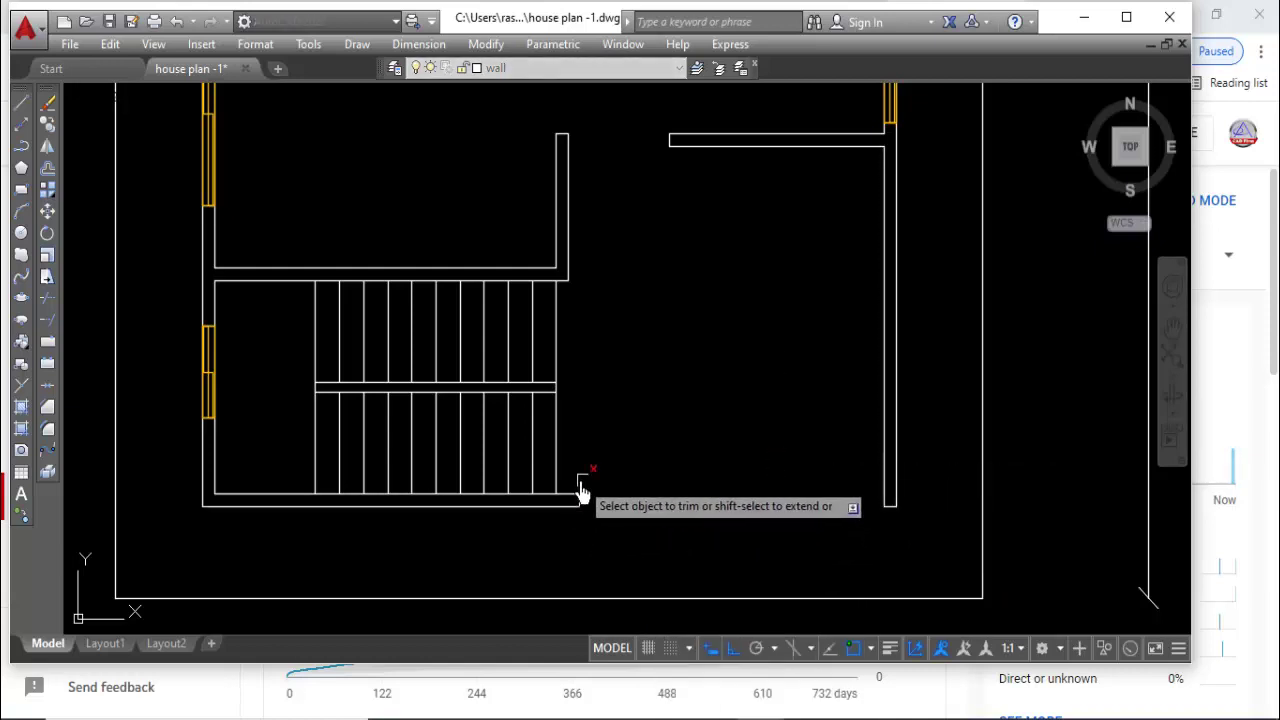
key("Escape")
scroll(660, 507, "down", 2)
scroll(660, 509, "down", 2)
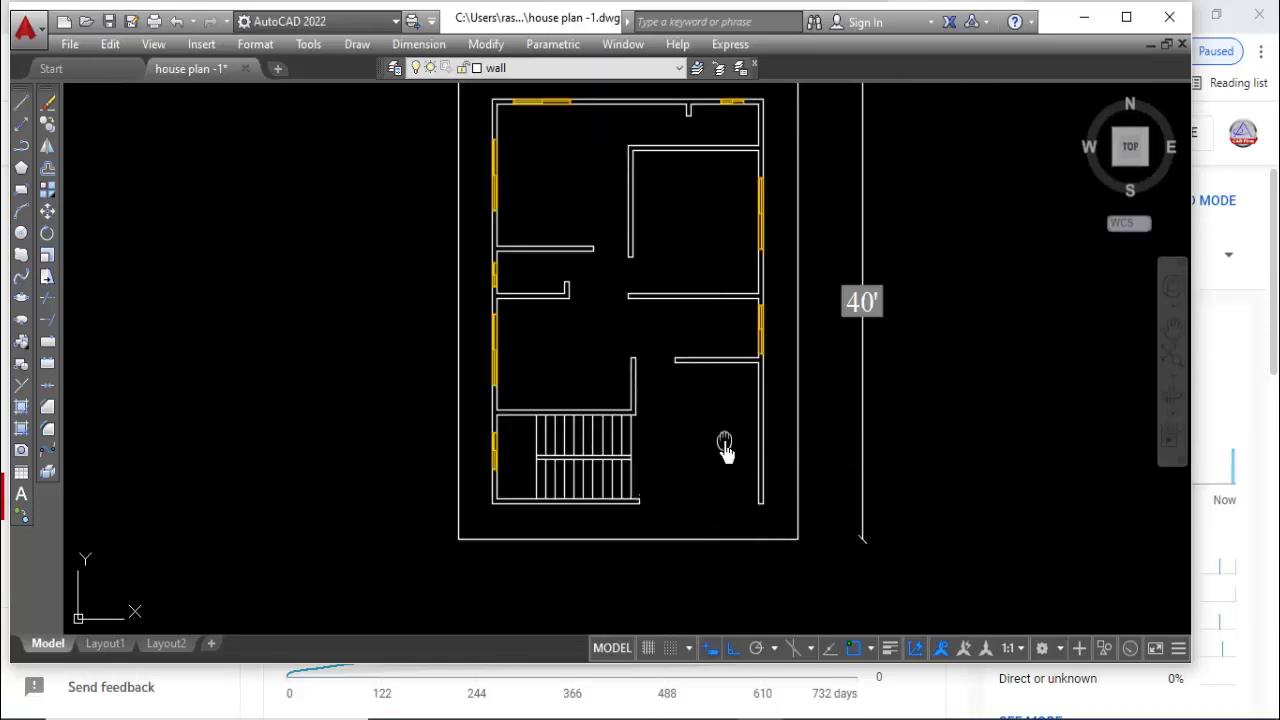
scroll(729, 449, "up", 1)
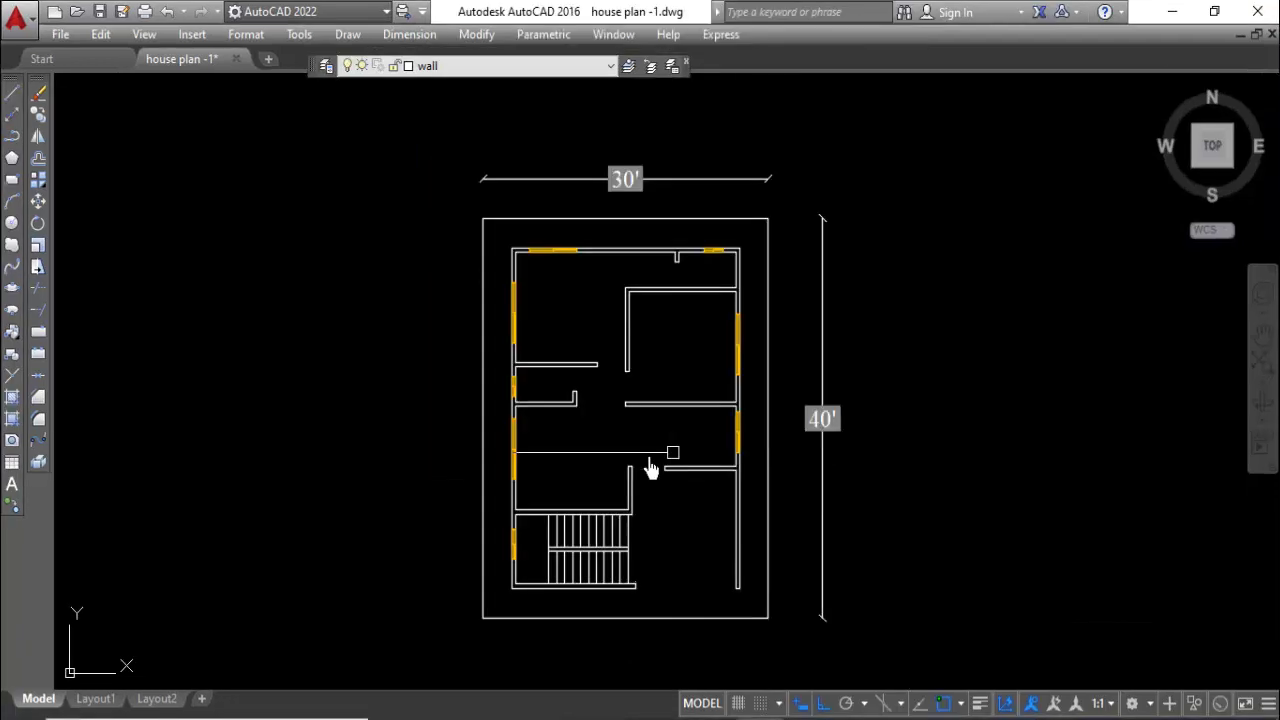
Move the two door blocks from beside the drawing into the house plan.
middle_click_drag(651, 466, 557, 429)
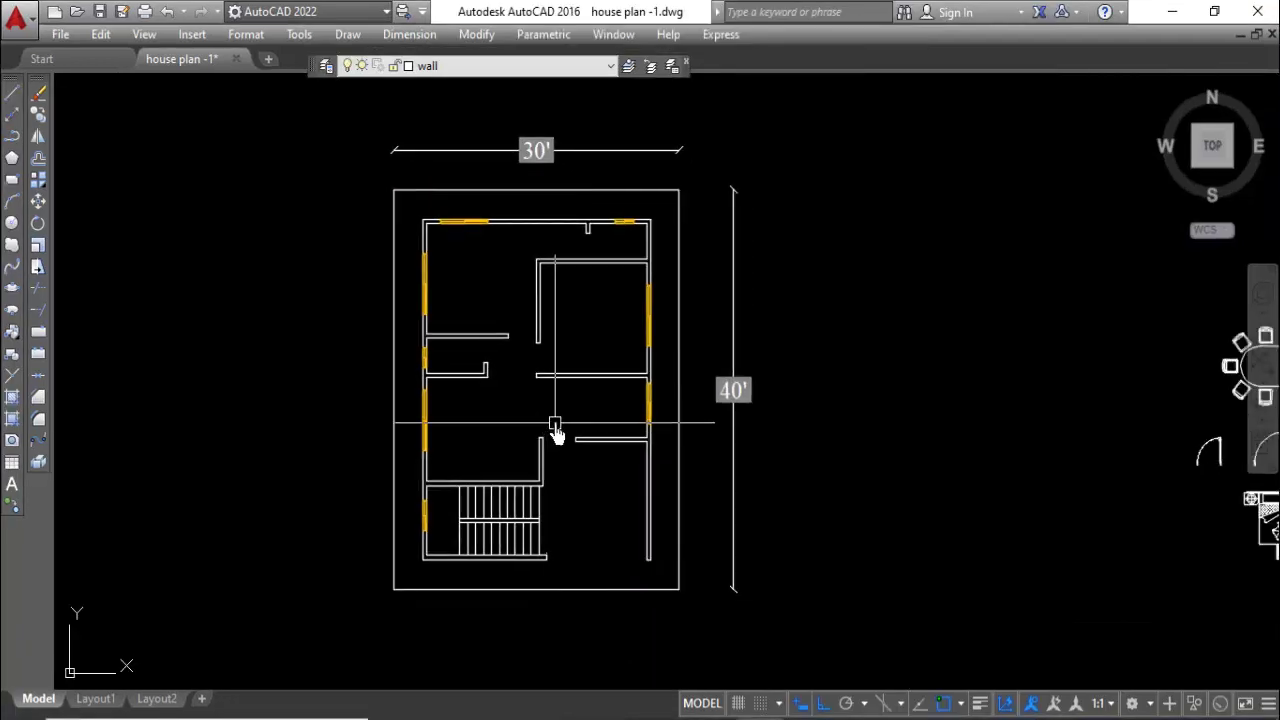
middle_click_drag(1169, 423, 980, 423)
left_click(1090, 408)
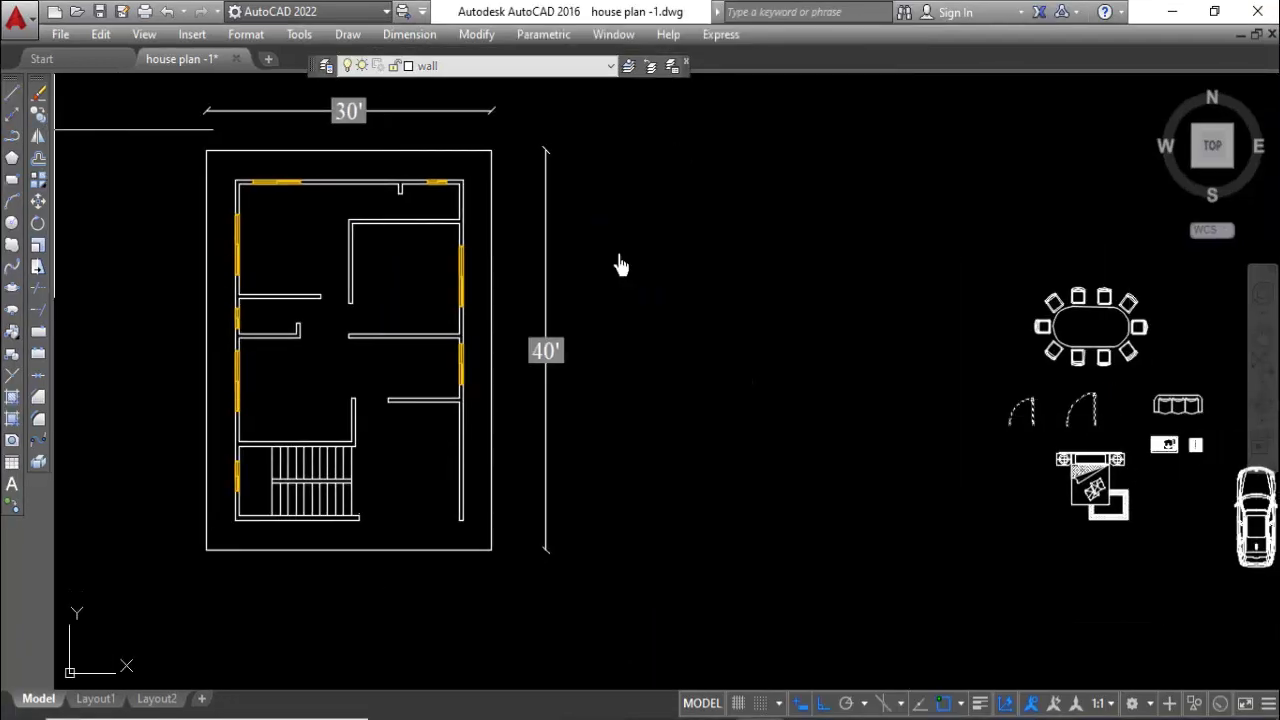
type("m")
key("Return")
left_click(1025, 420)
middle_click_drag(380, 400, 563, 443)
scroll(563, 443, "up", 2)
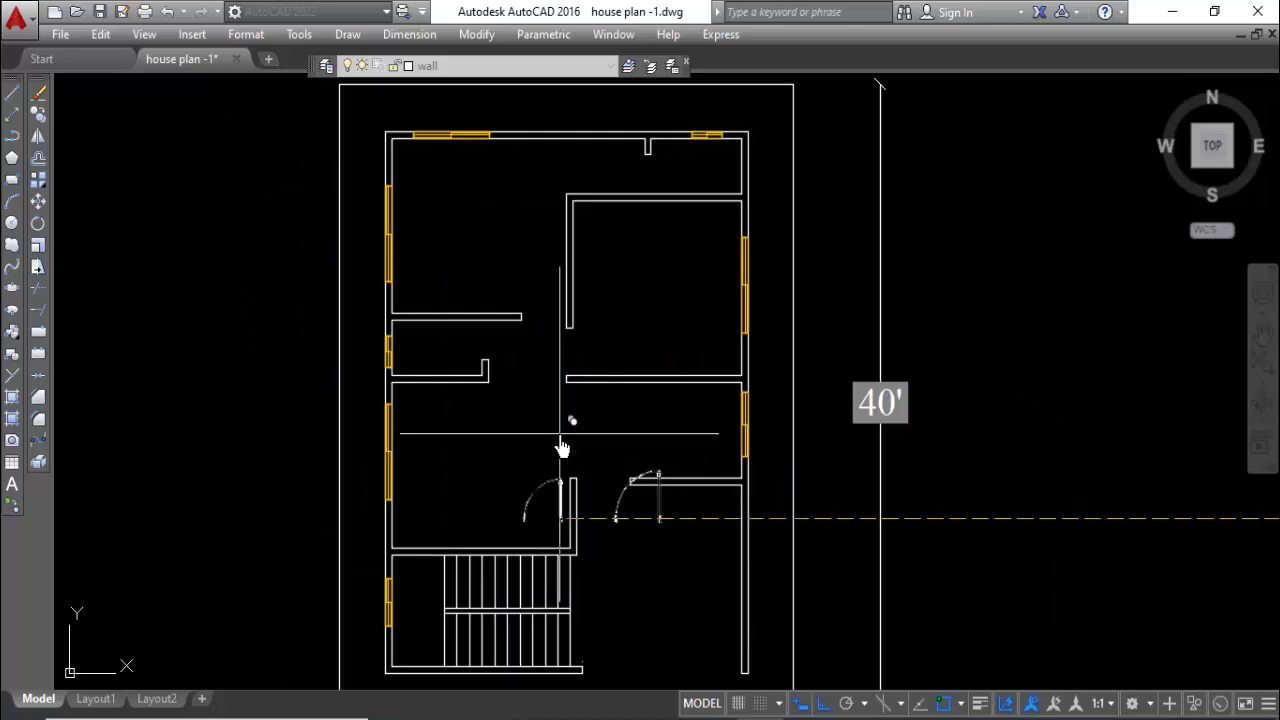
right_click(652, 430)
left_click(665, 437)
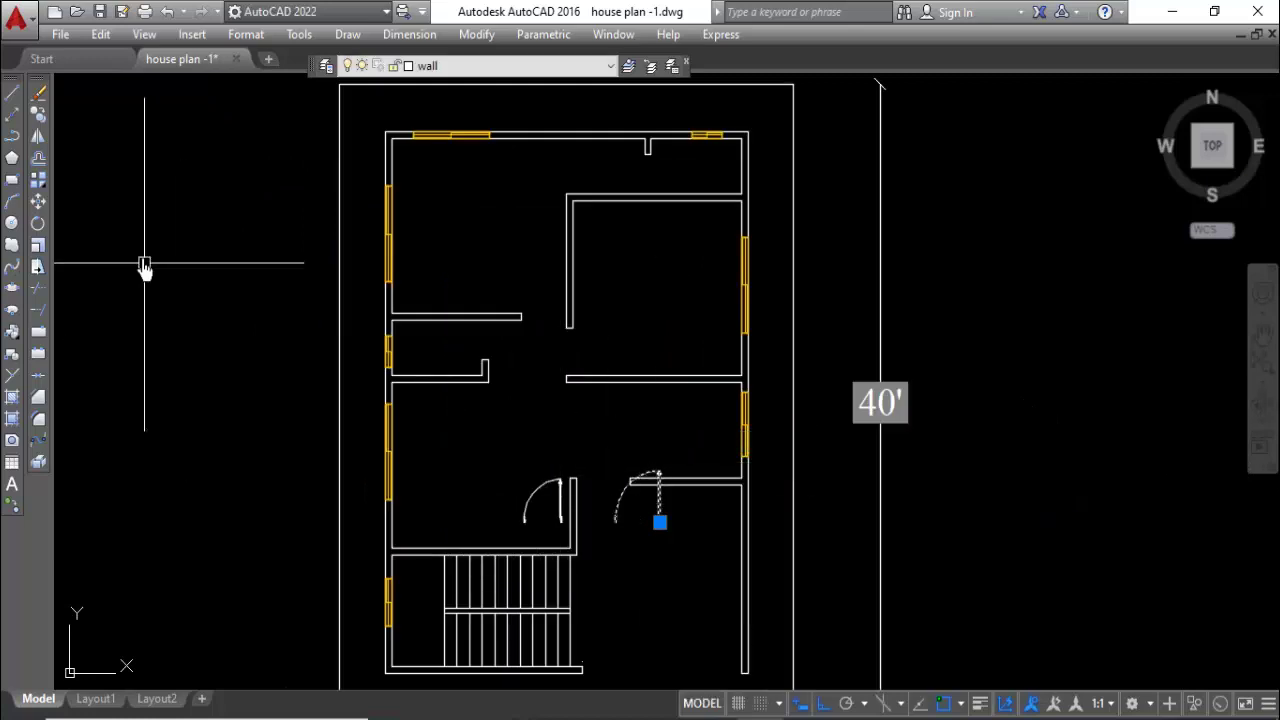
Place one door at the central wall corner and rotate it 90° along the wall.
left_click(38, 201)
left_click(666, 533)
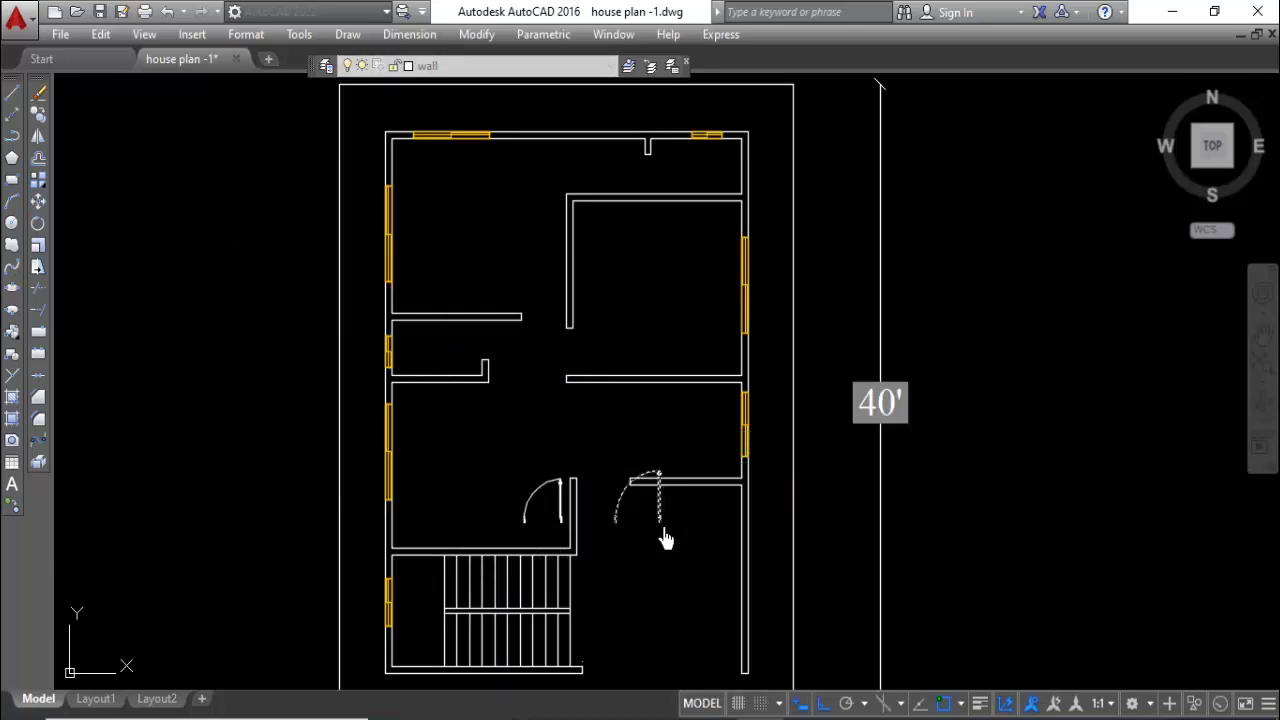
left_click(568, 390)
scroll(580, 388, "up", 2)
scroll(582, 360, "up", 2)
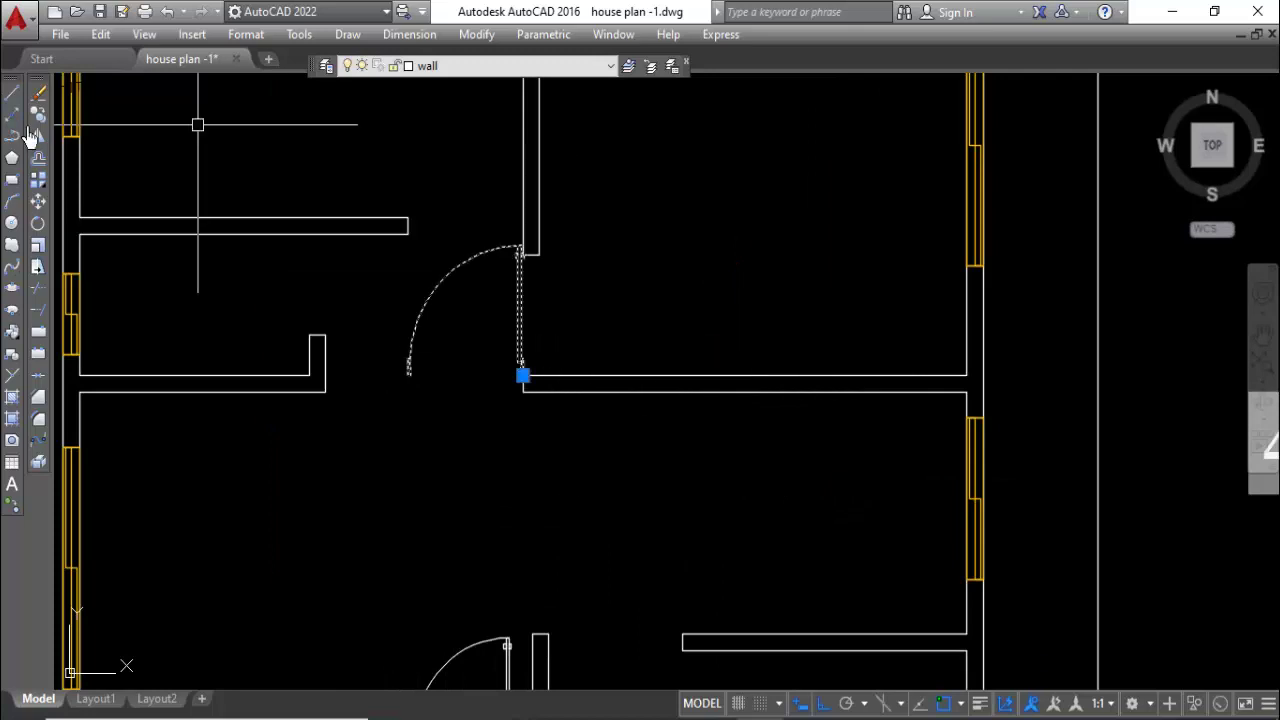
left_click(36, 223)
scroll(520, 375, "up", 2)
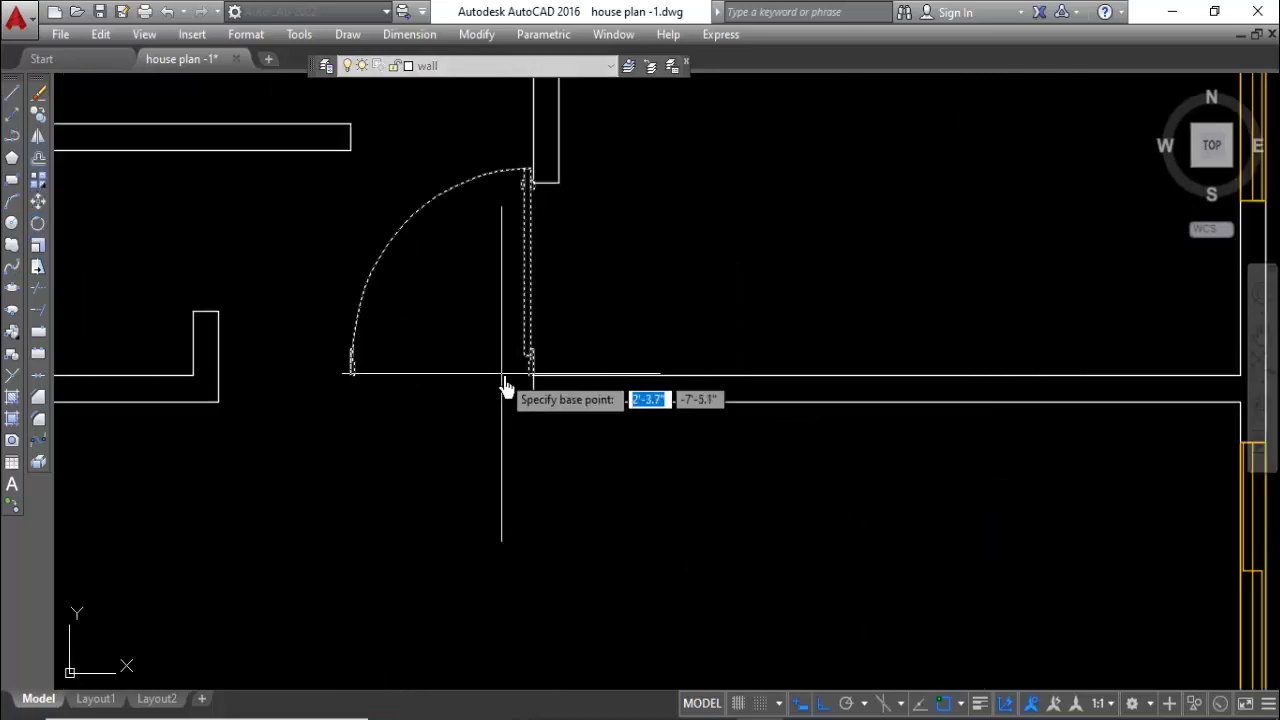
left_click(535, 375)
left_click(549, 457)
scroll(591, 397, "down", 3)
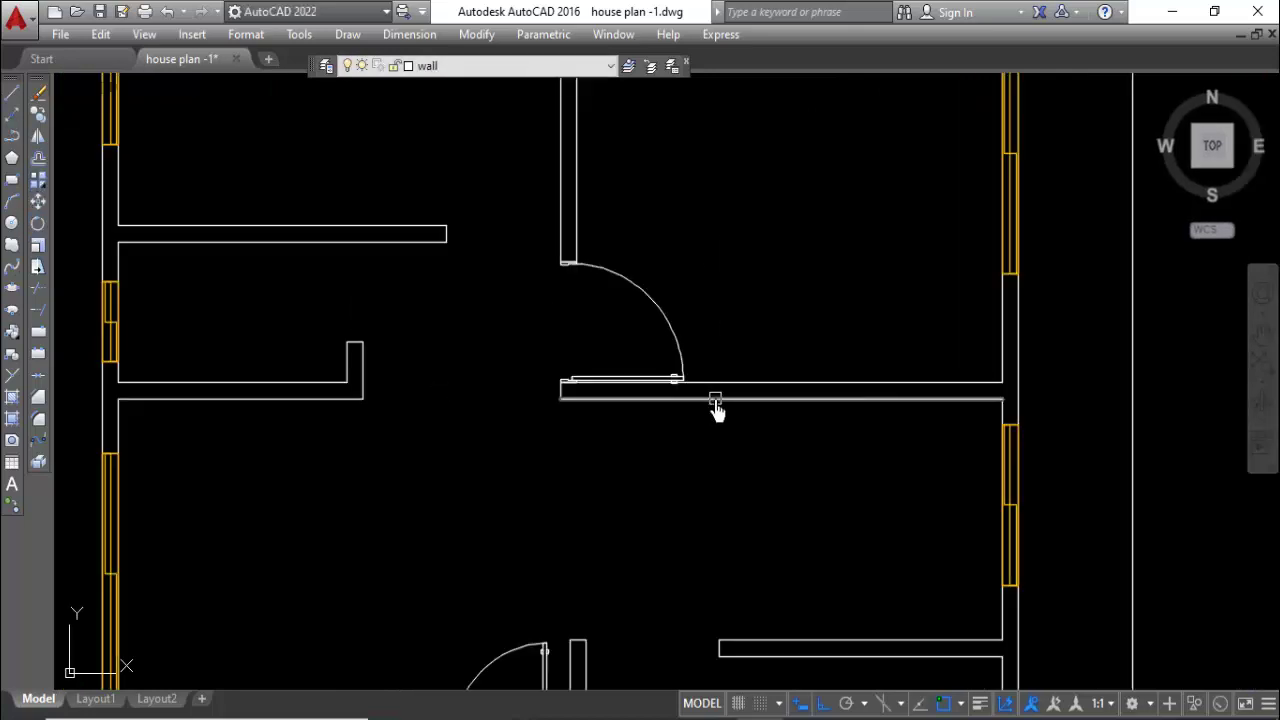
scroll(717, 408, "down", 2)
Copy the door from the central wall corner up to the wall opening above.
left_click(38, 267)
left_click(801, 214)
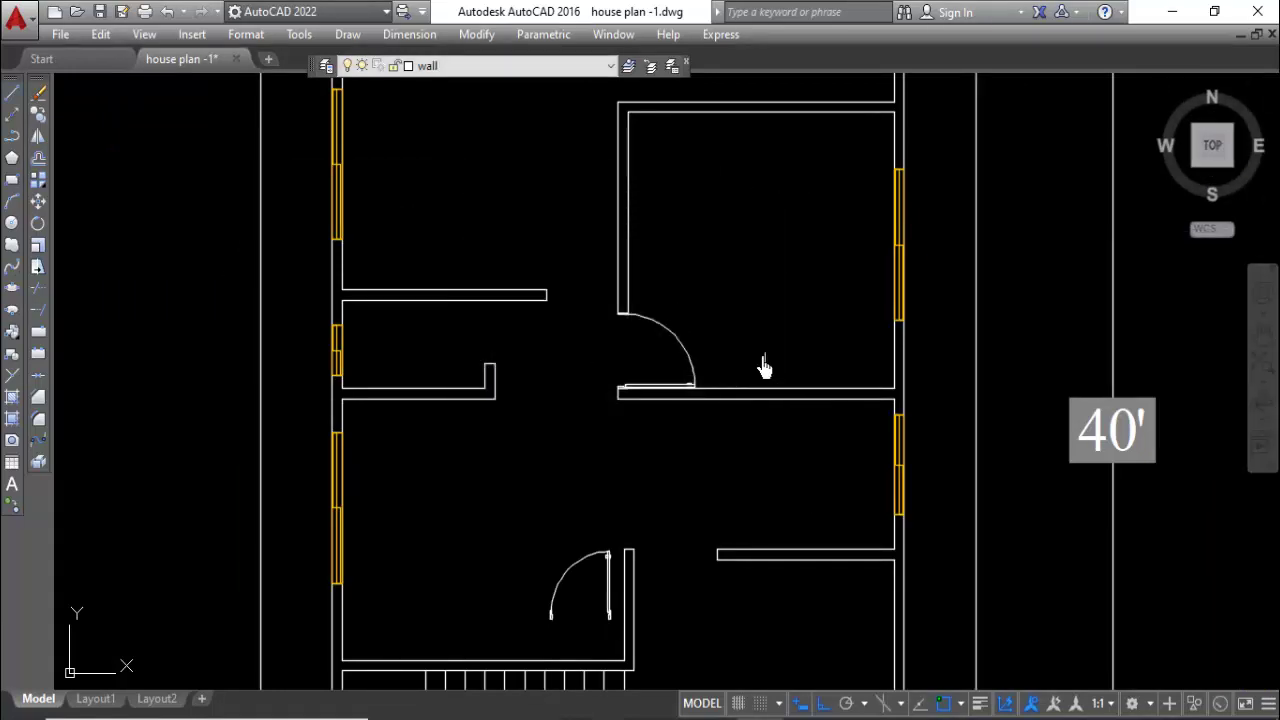
key("m")
key("Return")
left_click(618, 397)
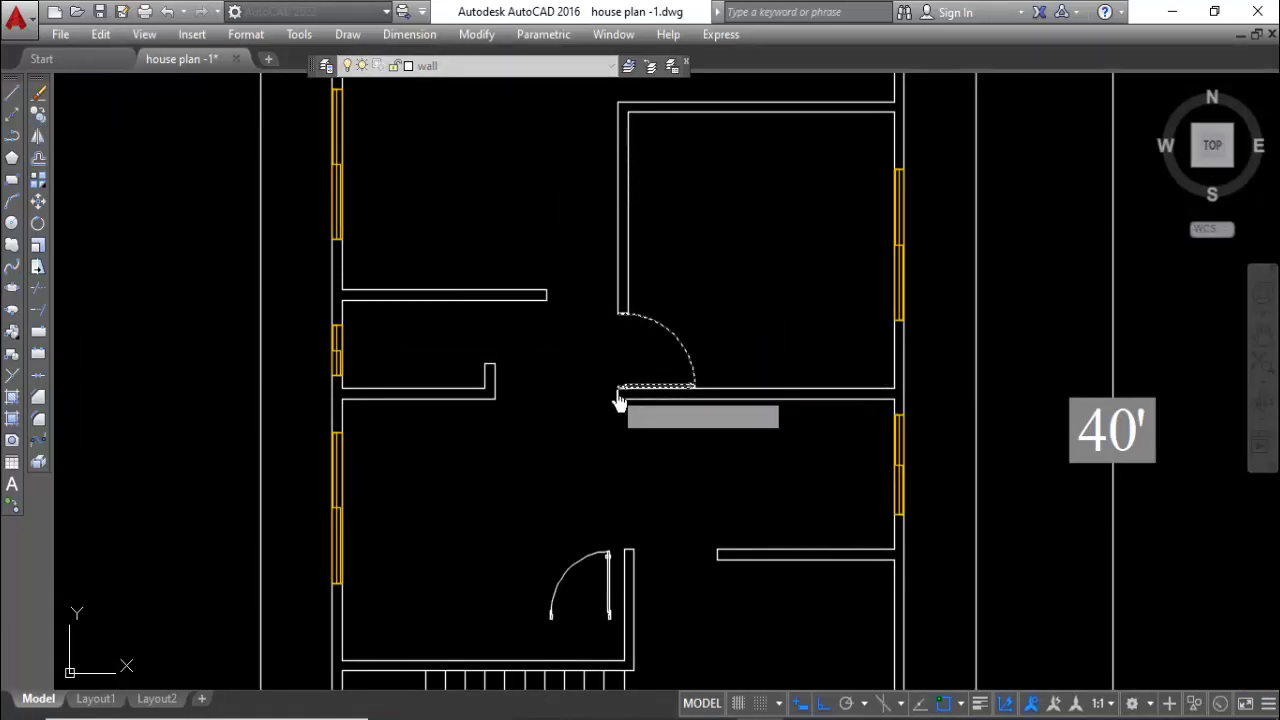
scroll(614, 320, "up", 2)
left_click(614, 311)
right_click(857, 212)
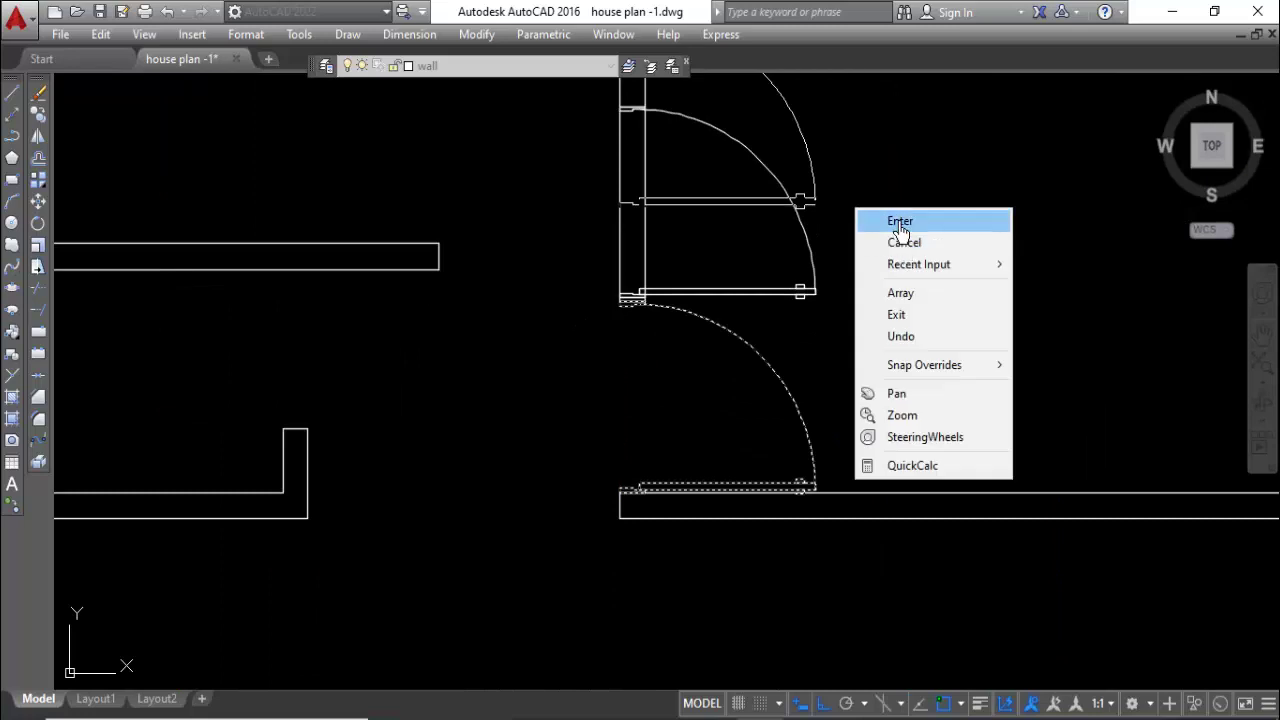
left_click(885, 217)
Rotate the copied door to swing left and move it to the end of the wall.
left_click(35, 222)
scroll(600, 297, "up", 2)
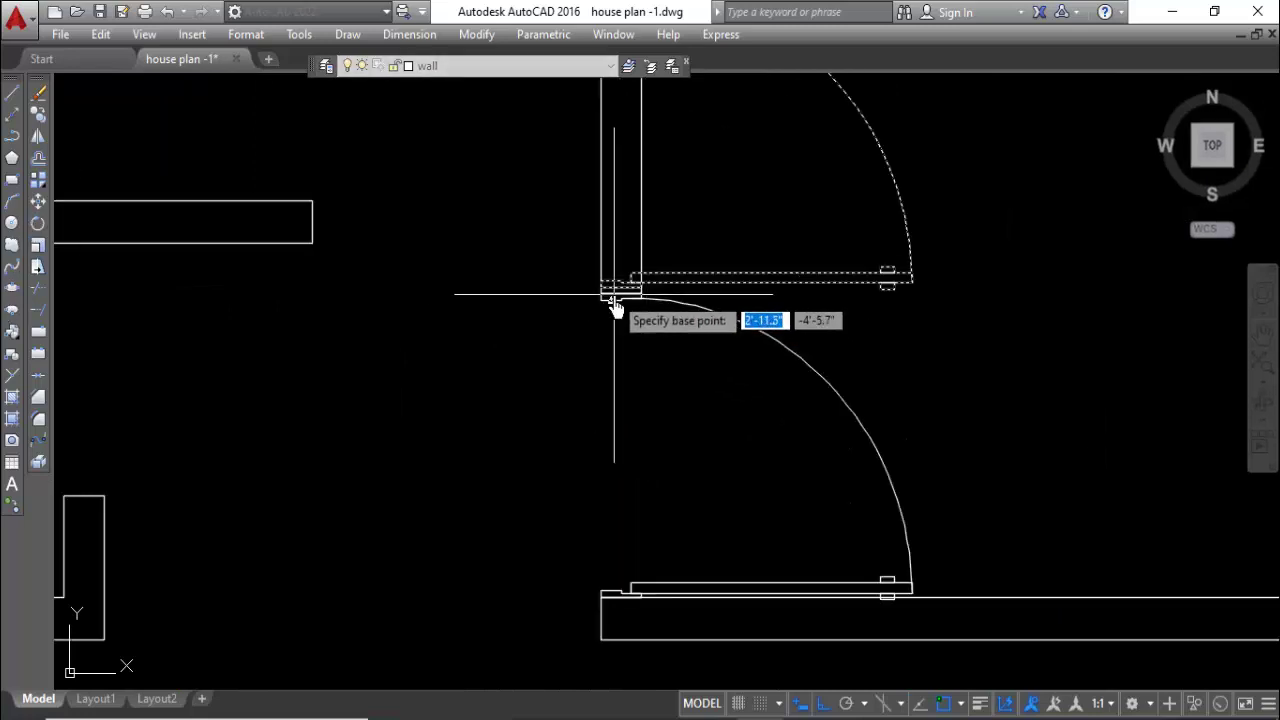
left_click(600, 286)
left_click(314, 277)
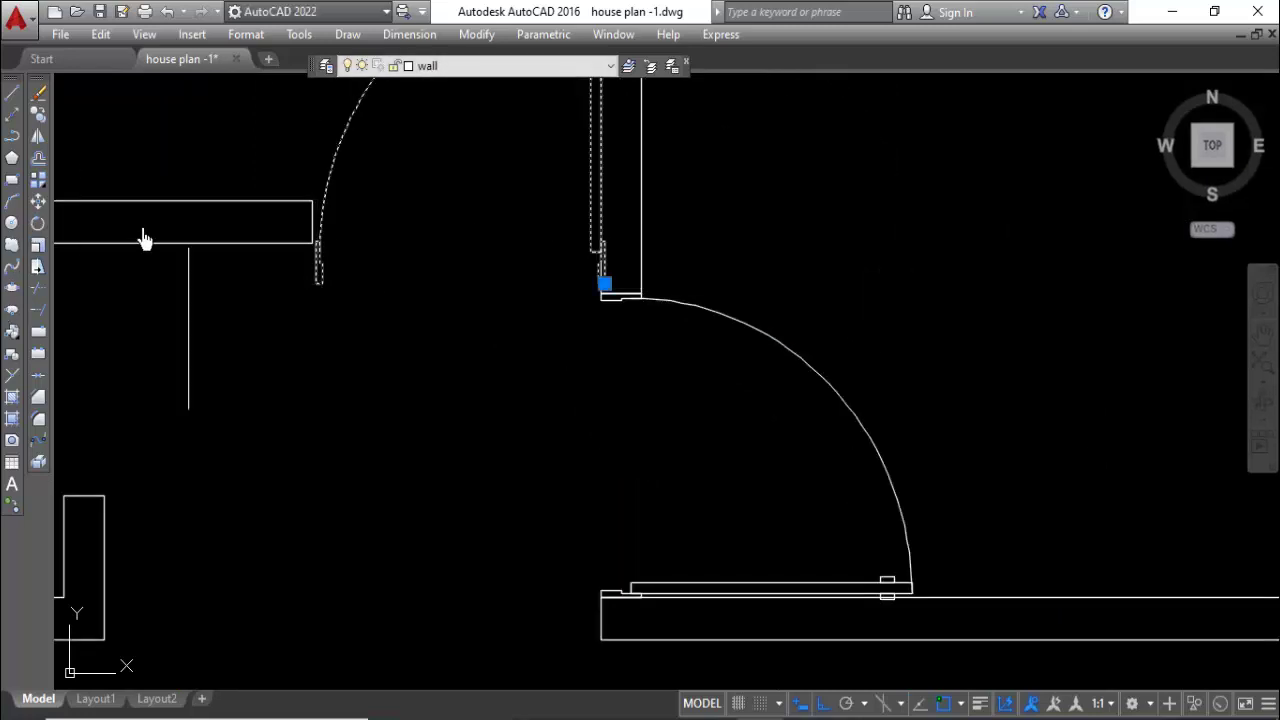
left_click(38, 200)
left_click(316, 283)
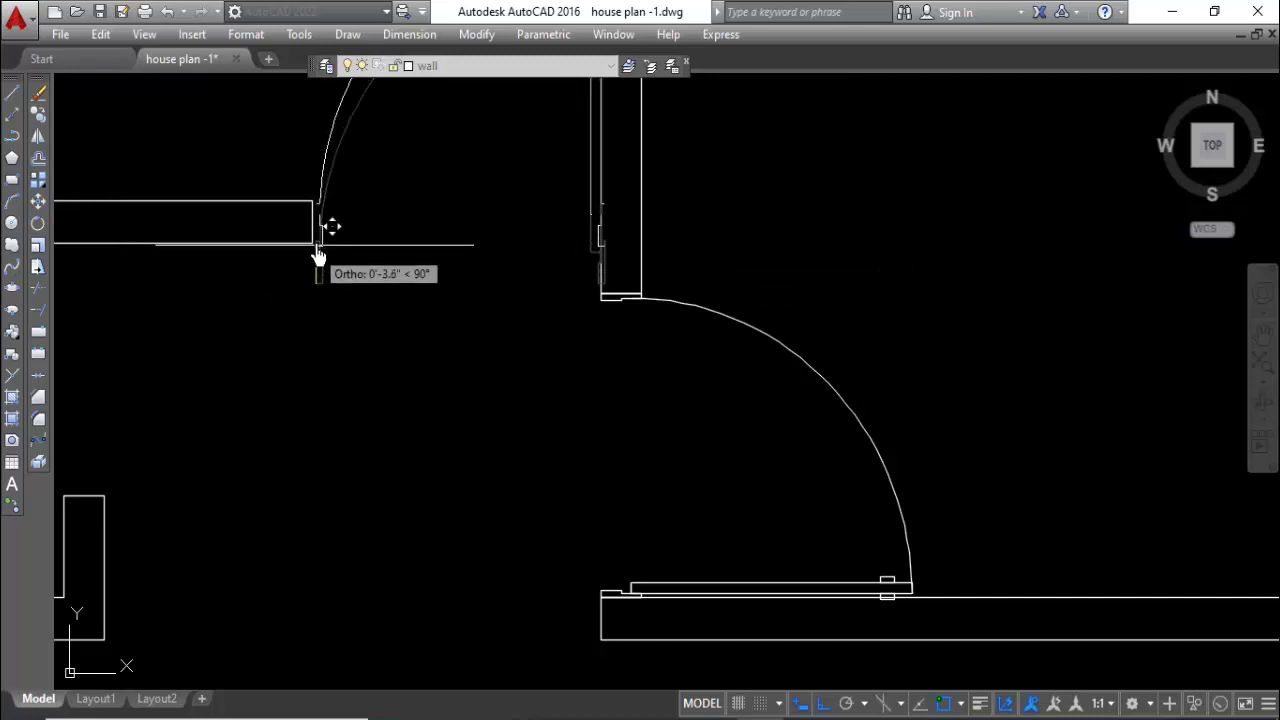
left_click(310, 244)
scroll(600, 357, "down", 5)
scroll(728, 471, "down", 2)
scroll(686, 457, "down", 1)
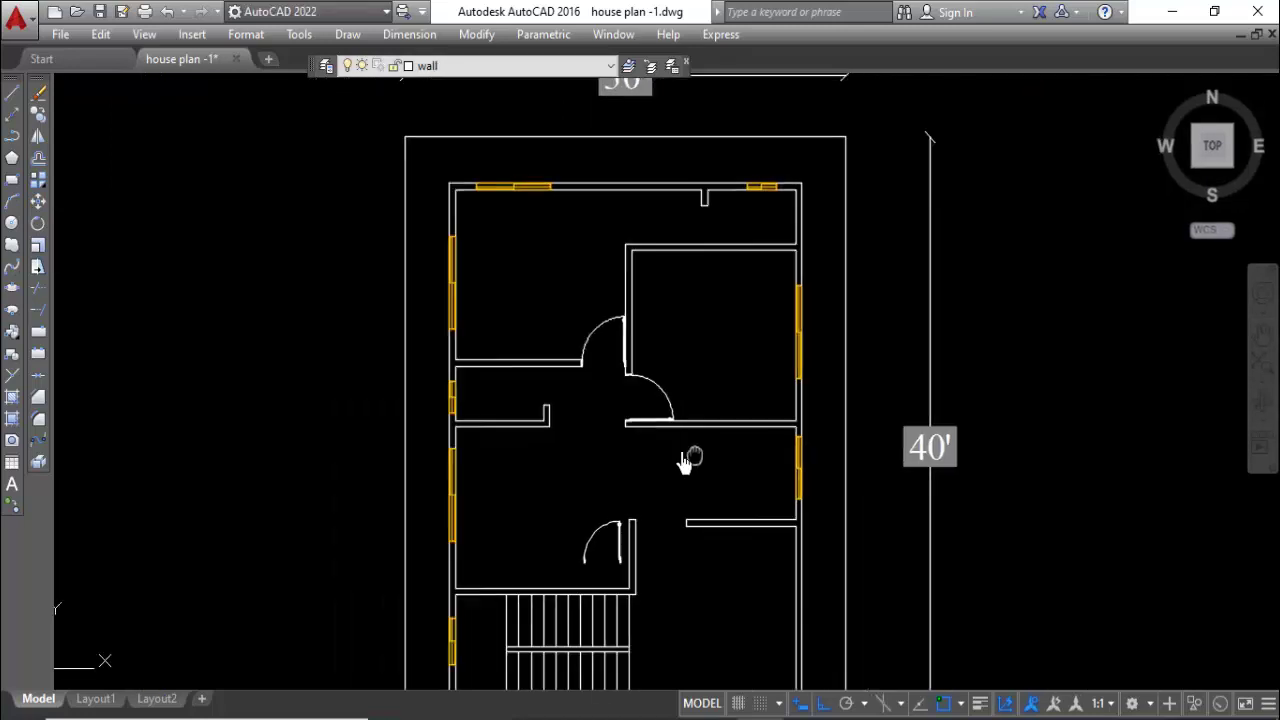
Copy the door to another wall opening in the central rooms.
left_click(38, 114)
scroll(578, 518, "up", 4)
middle_click_drag(568, 517, 566, 420)
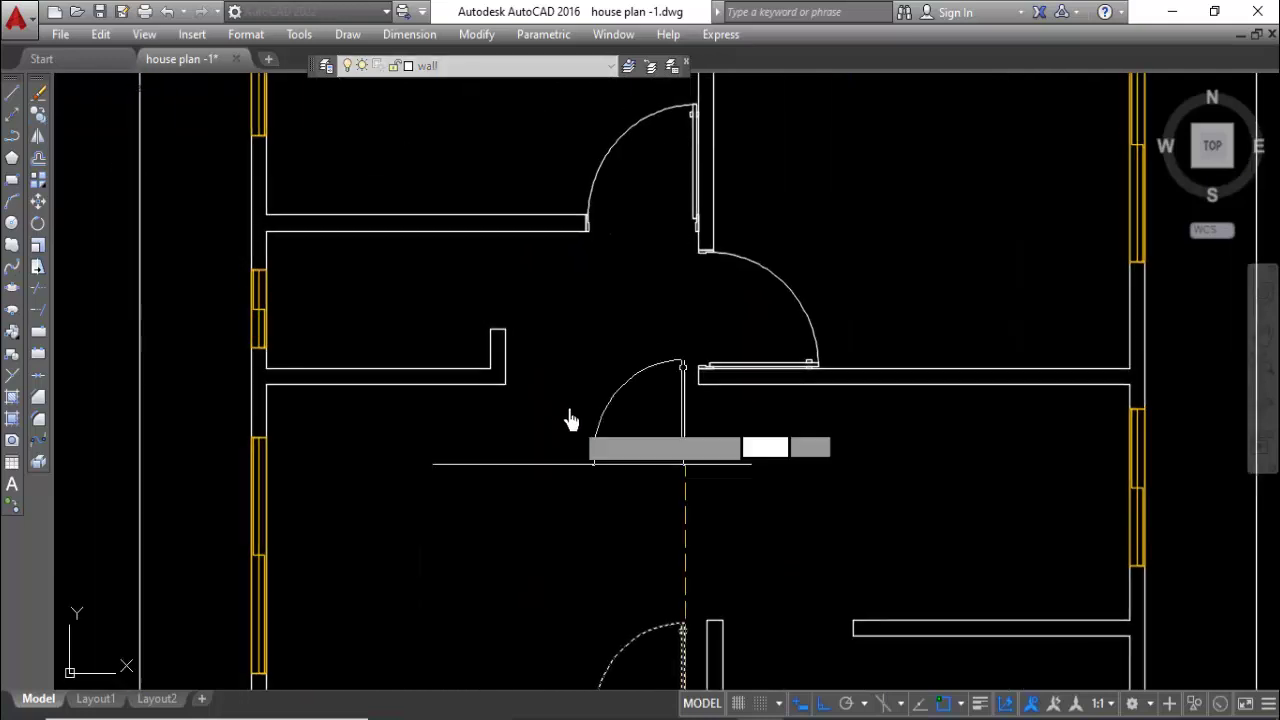
scroll(560, 380, "up", 3)
left_click(757, 303)
right_click(578, 335)
left_click(578, 320)
Copy the new door to the opening of the small left room.
left_click(614, 295)
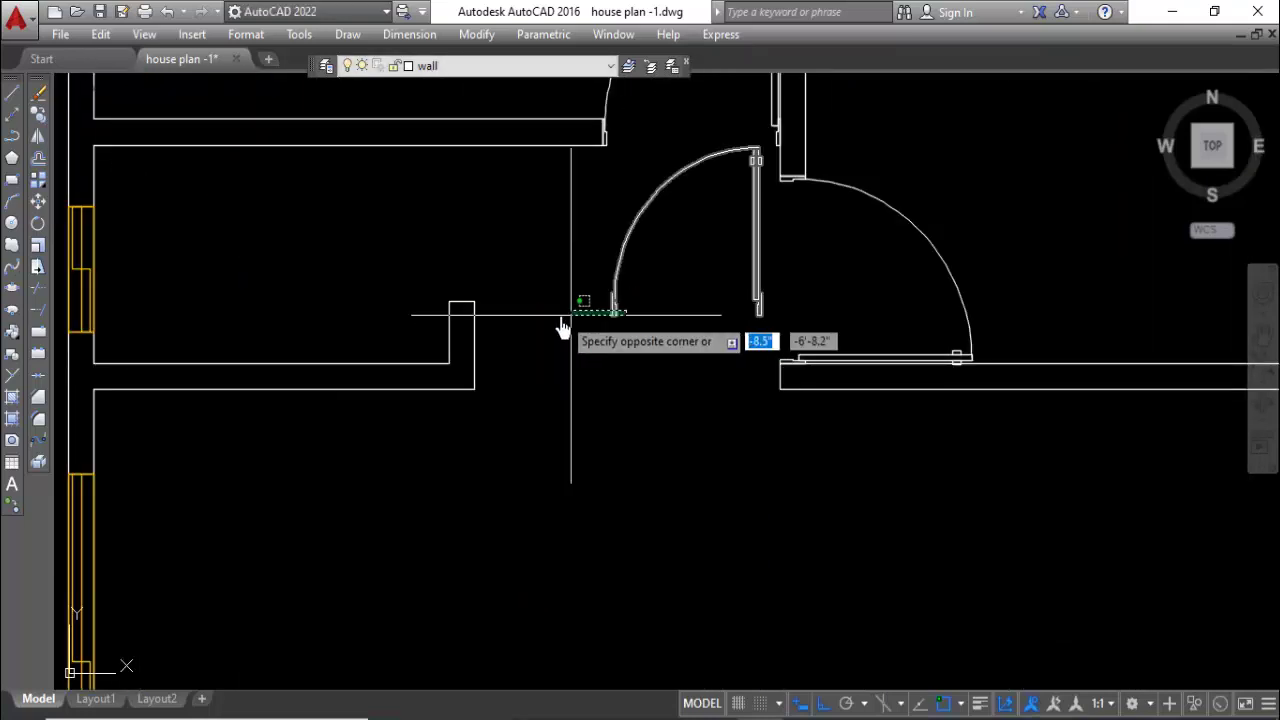
left_click(571, 309)
left_click(38, 116)
scroll(618, 320, "up", 3)
left_click(616, 312)
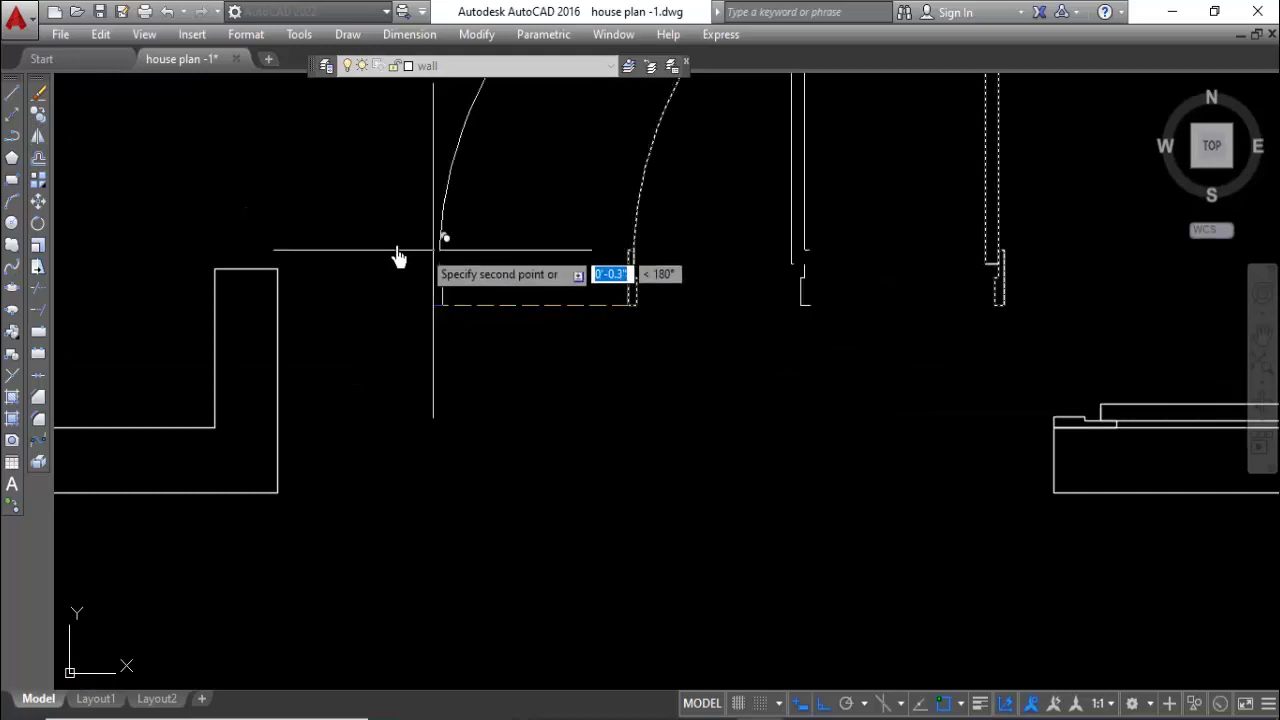
left_click(279, 268)
right_click(487, 368)
left_click(500, 378)
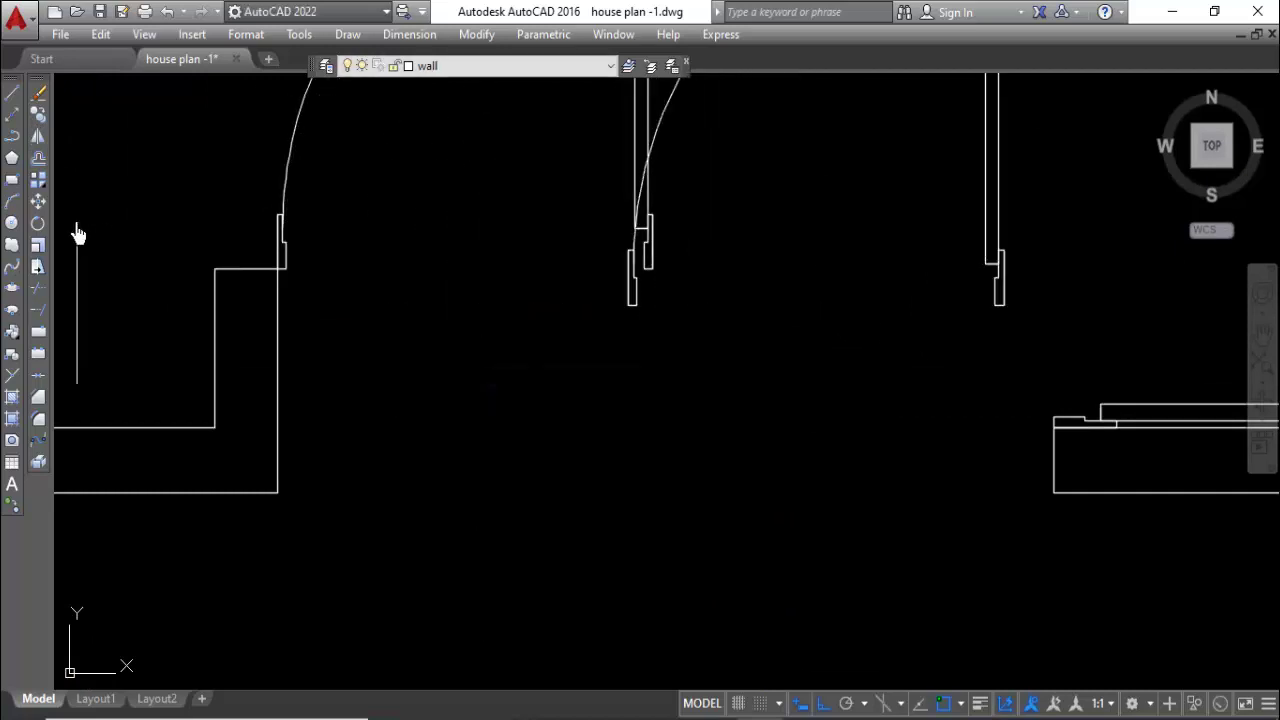
Rotate the left door into its opening, then move a door to the middle opening.
left_click(283, 240)
key("Return")
left_click(279, 268)
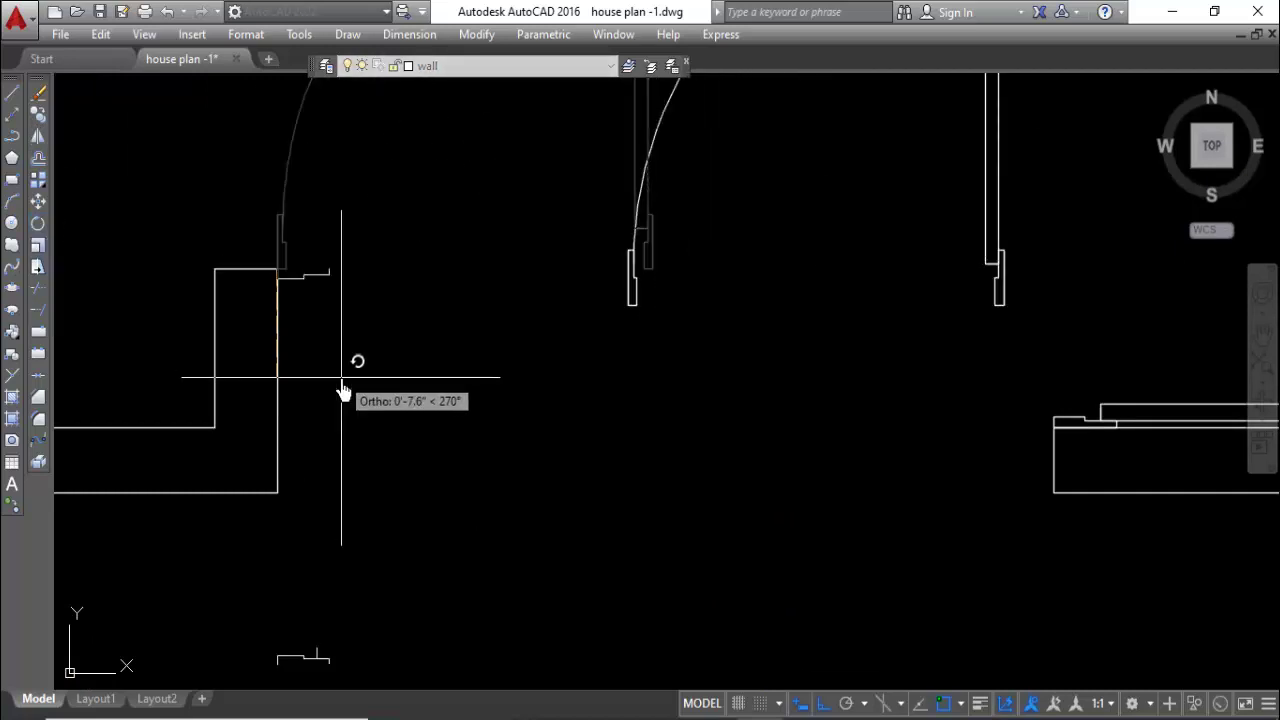
scroll(196, 290, "up", 2)
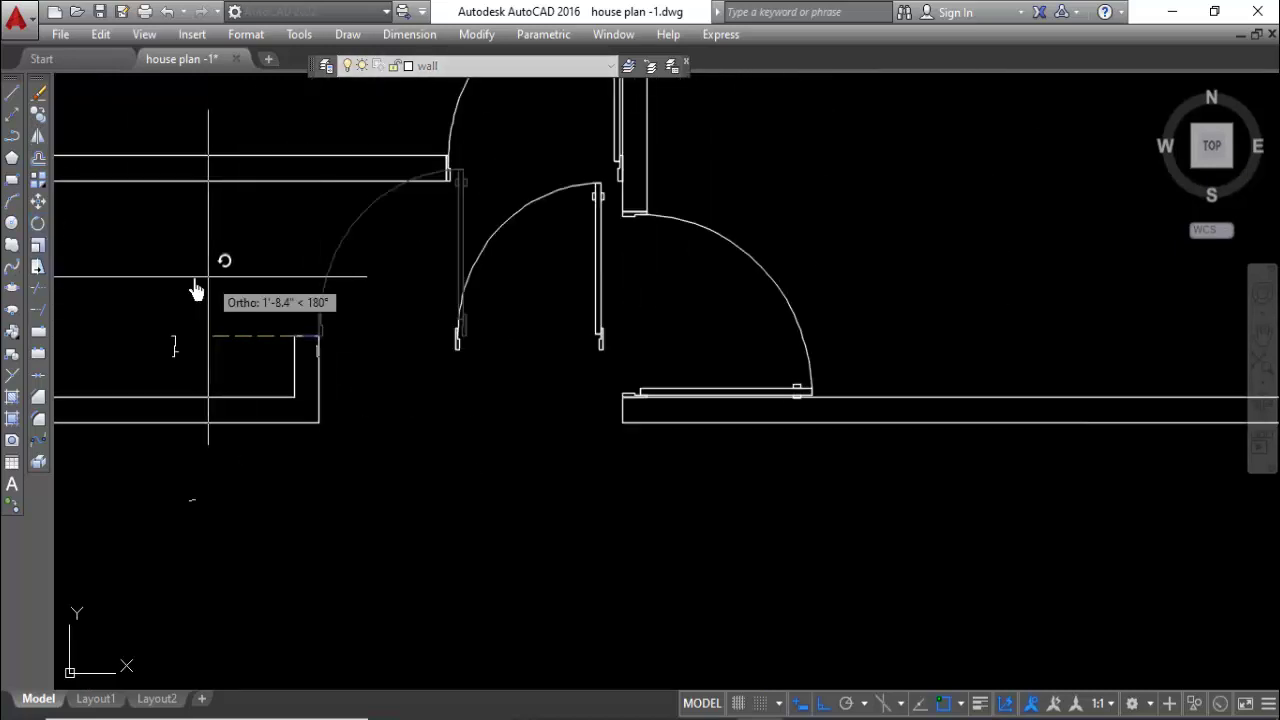
left_click(286, 168)
left_click(303, 337)
left_click(303, 337)
left_click(460, 336)
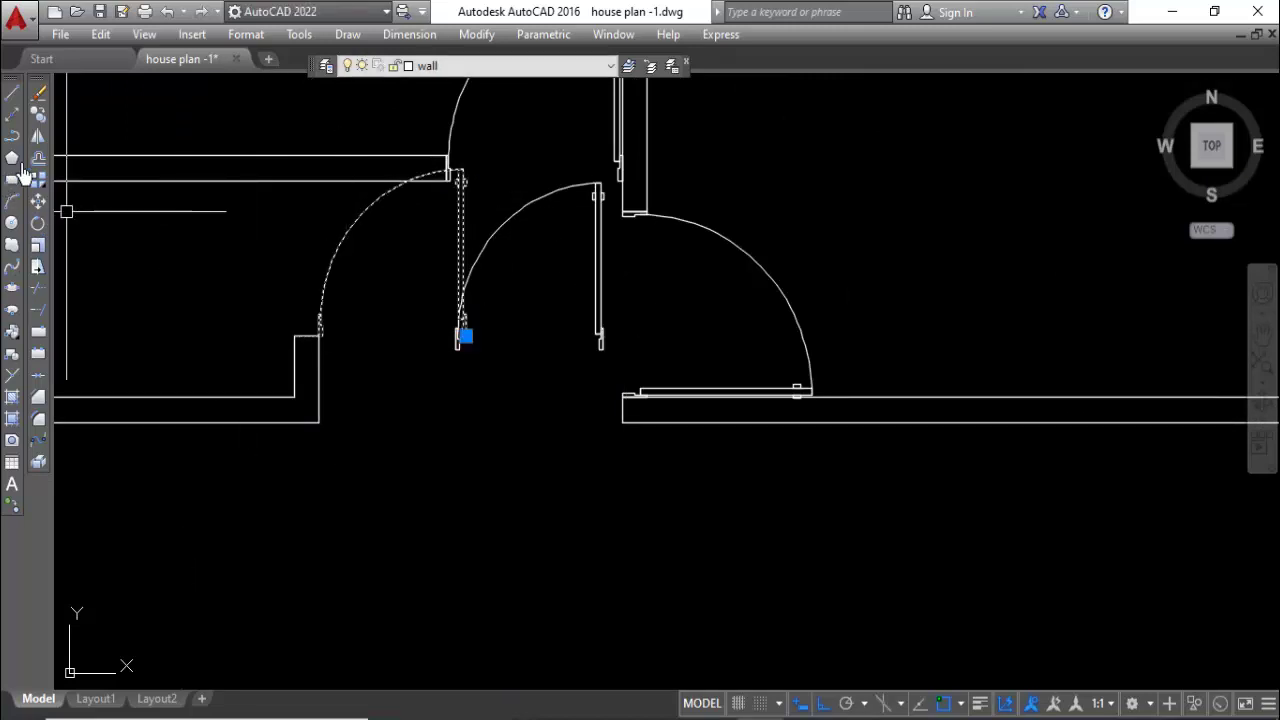
Rotate another door about the wall corner so it turns into the opening.
left_click(40, 228)
scroll(281, 334, "up", 4)
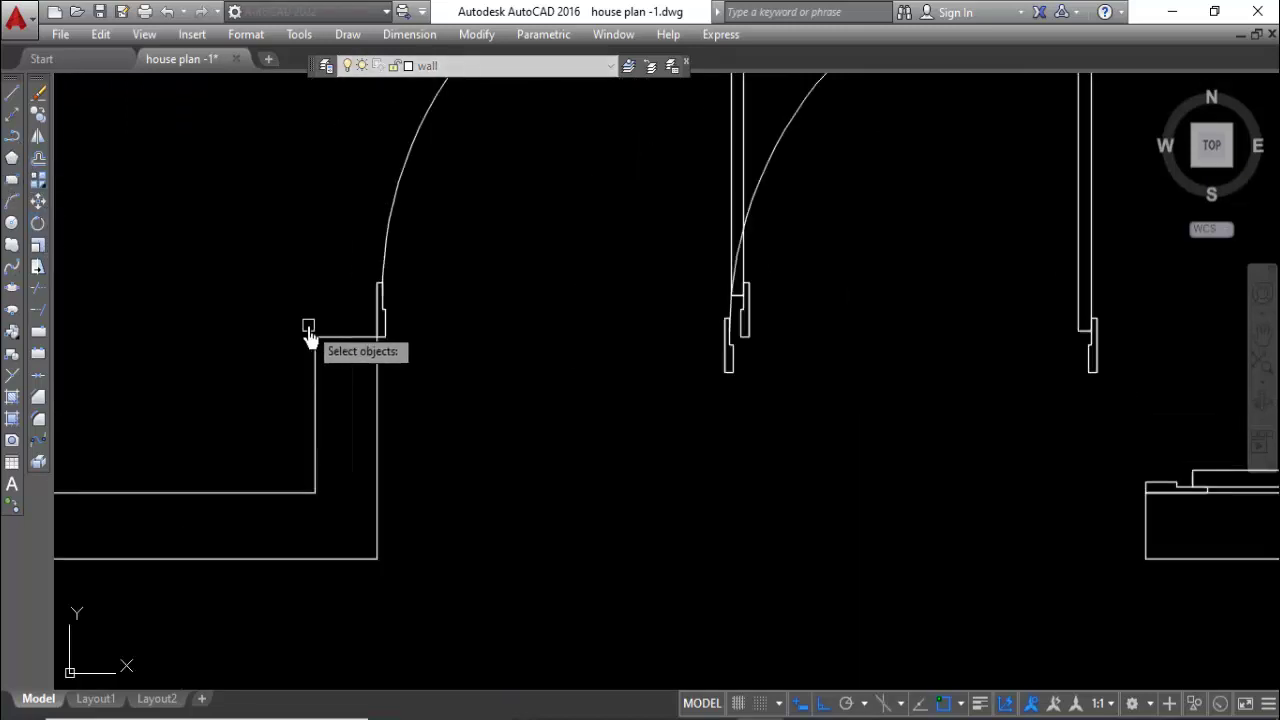
left_click(386, 286)
left_click(329, 289)
key("Return")
left_click(379, 345)
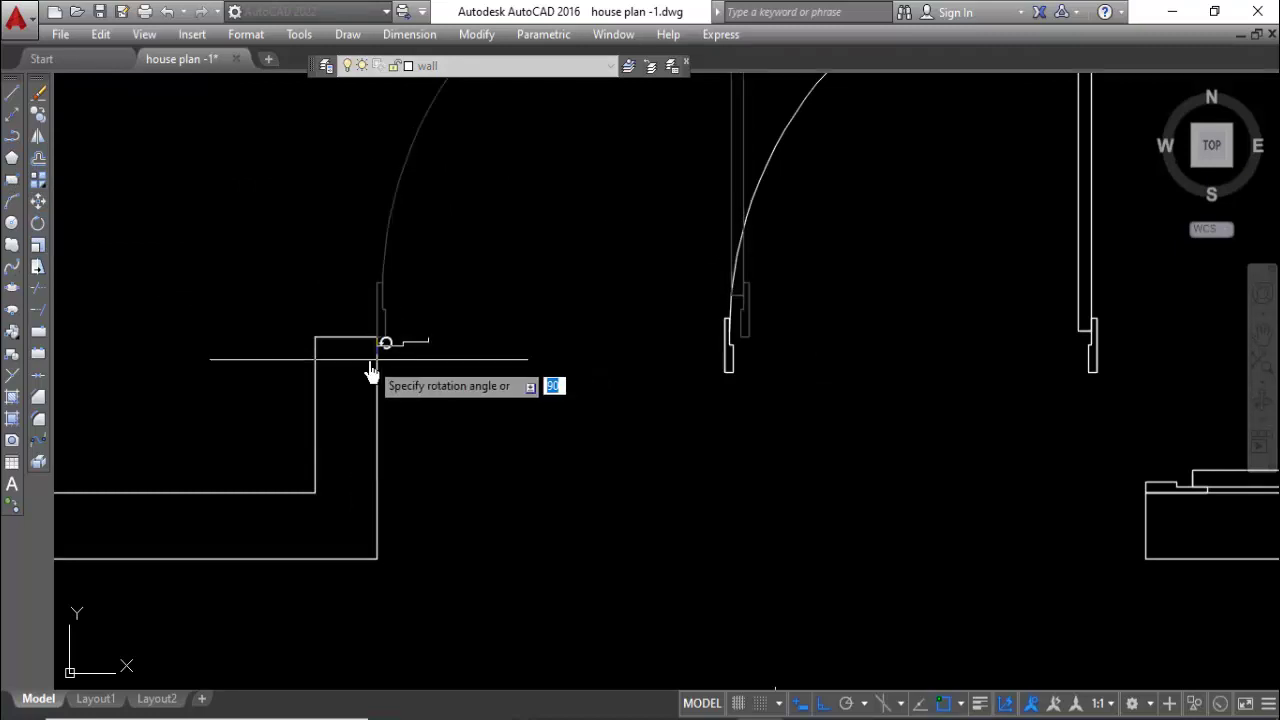
scroll(383, 300, "down", 4)
left_click(371, 225)
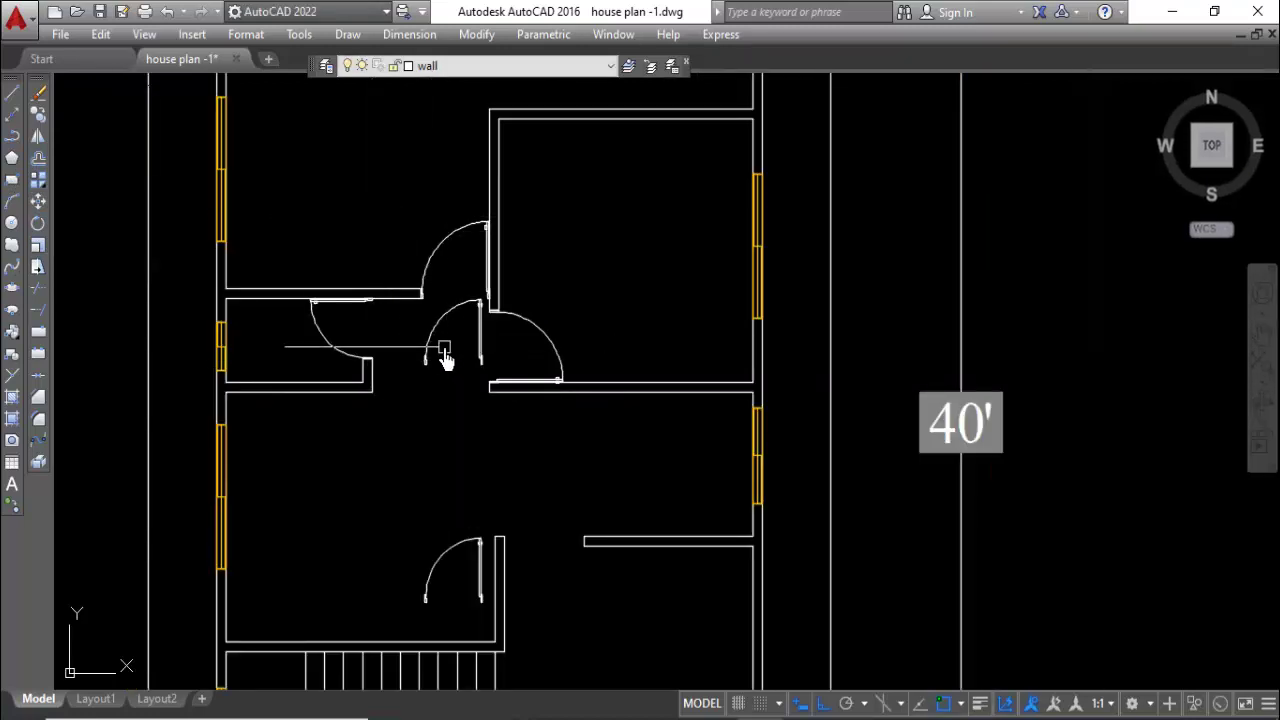
Move the rotated door by its hinge to its new opening.
key("m")
key("Return")
scroll(500, 380, "up", 4)
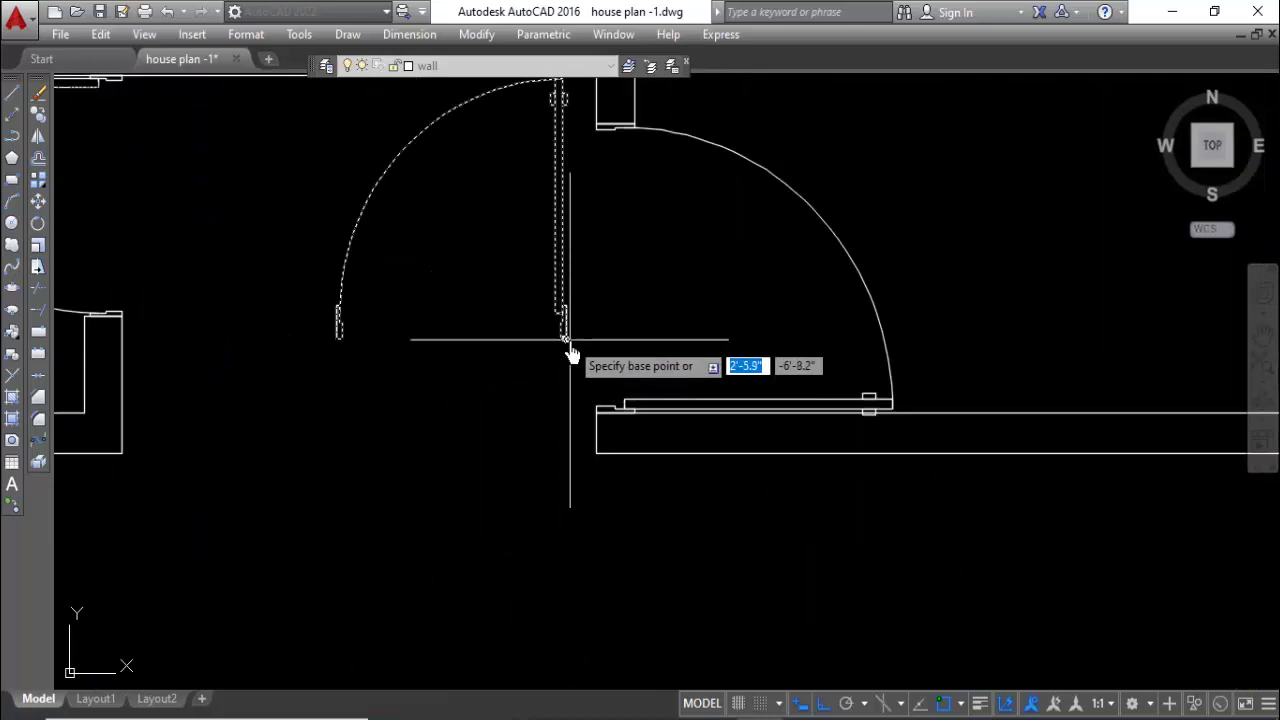
left_click(571, 349)
scroll(571, 349, "down", 4)
scroll(513, 310, "down", 2)
left_click(513, 310)
scroll(513, 310, "up", 2)
key("Return")
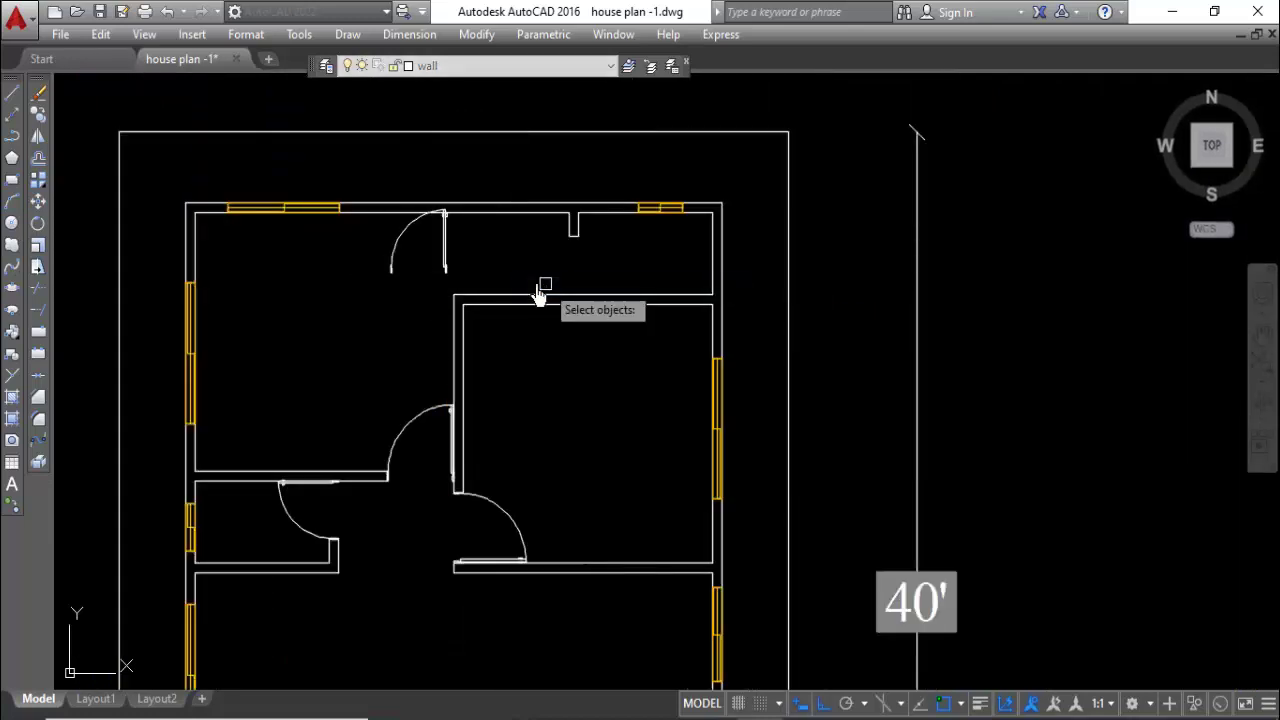
key("Escape")
Move a door to sit near the top wall of the upper-left room.
left_click(39, 214)
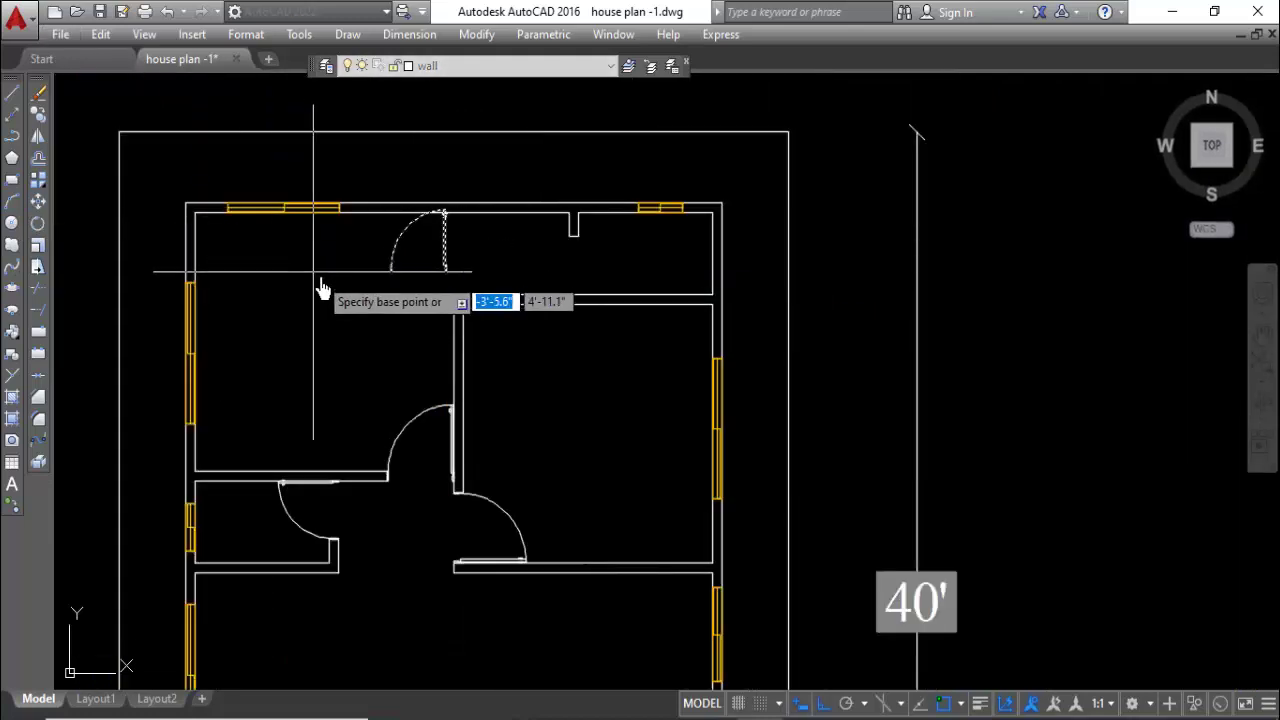
scroll(400, 288, "up", 4)
left_click(514, 266)
scroll(514, 266, "down", 2)
scroll(390, 328, "down", 2)
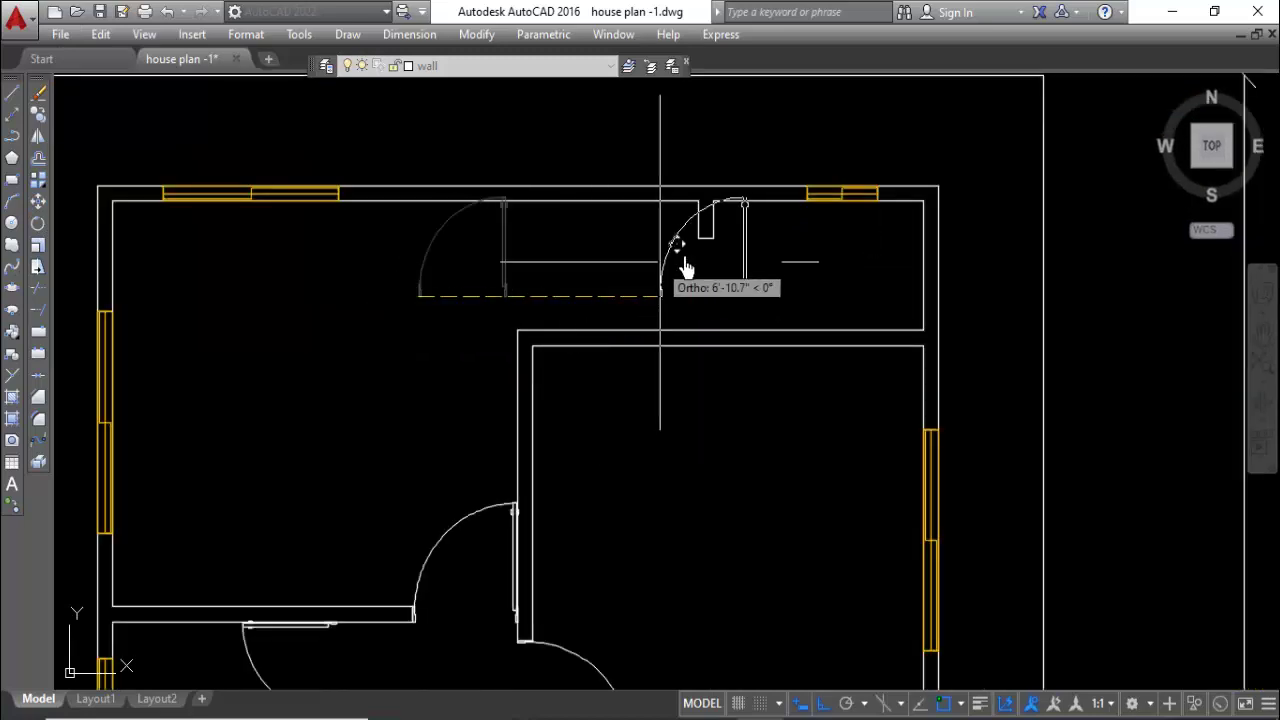
left_click(698, 245)
Reposition the lower door into its wall opening.
double_click(768, 239)
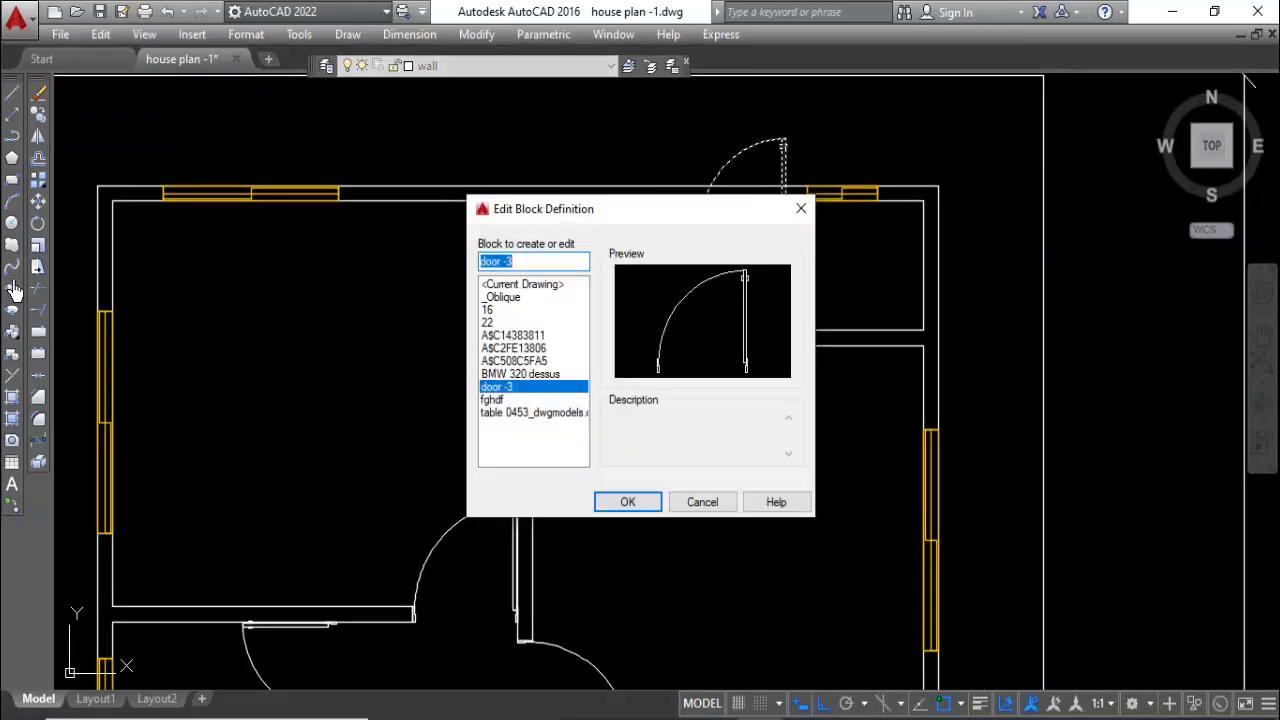
left_click(801, 210)
left_click(37, 223)
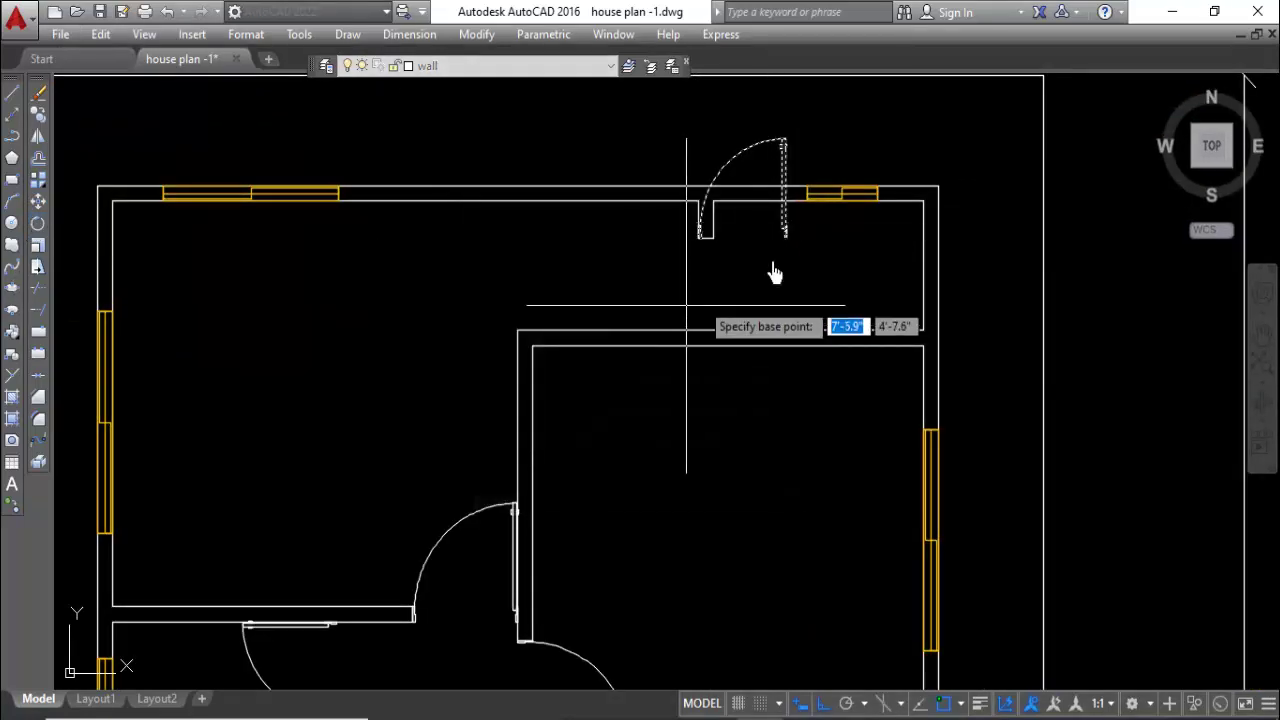
scroll(620, 271, "up", 4)
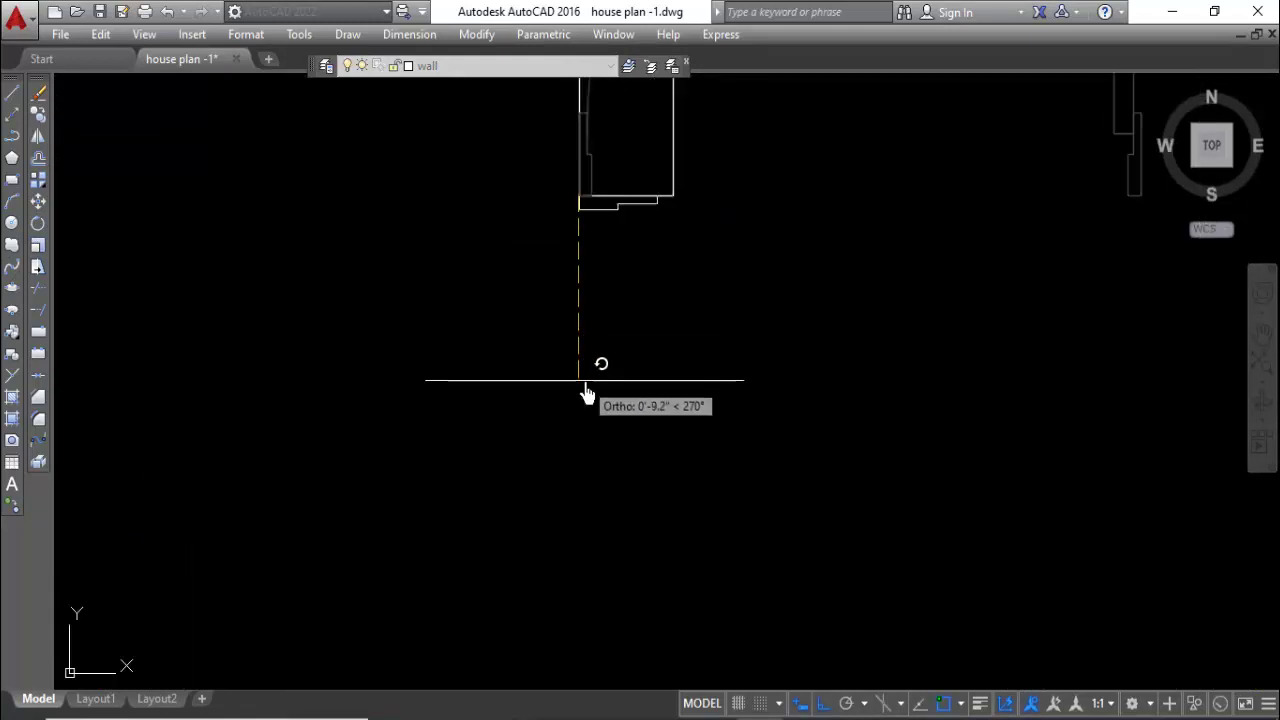
scroll(586, 366, "down", 3)
scroll(634, 366, "down", 3)
scroll(680, 450, "down", 2)
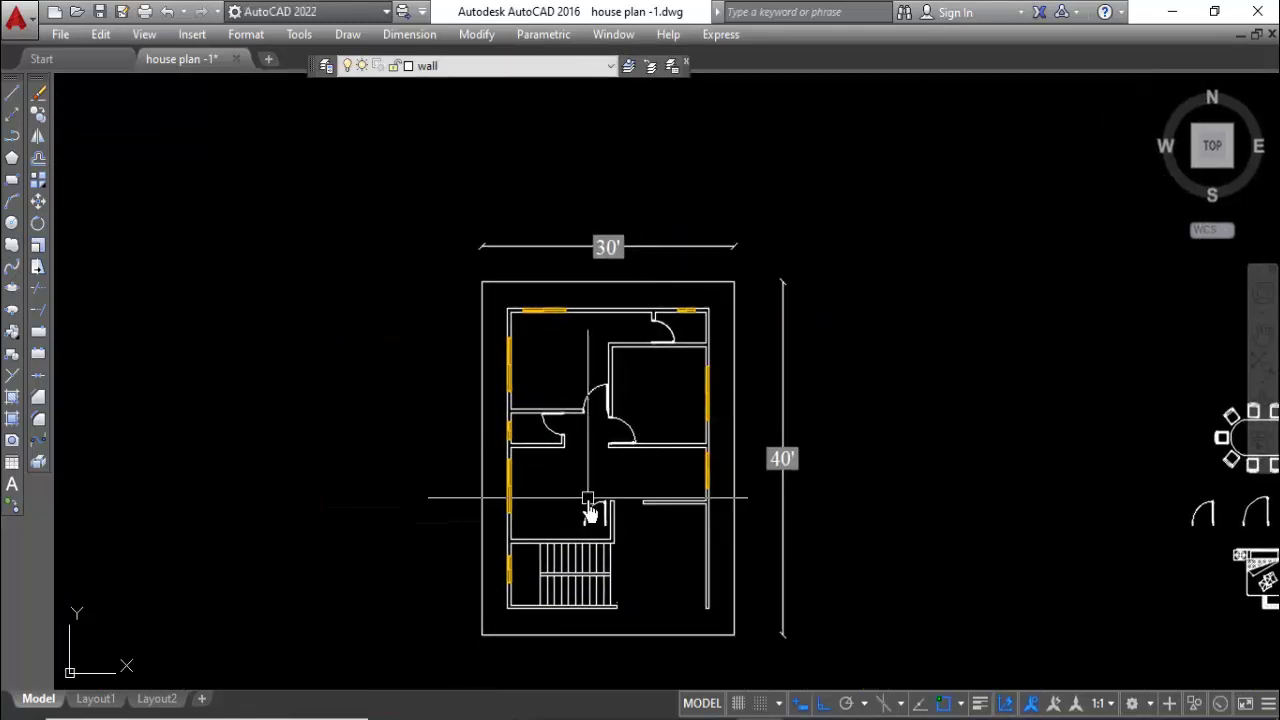
left_click(596, 515)
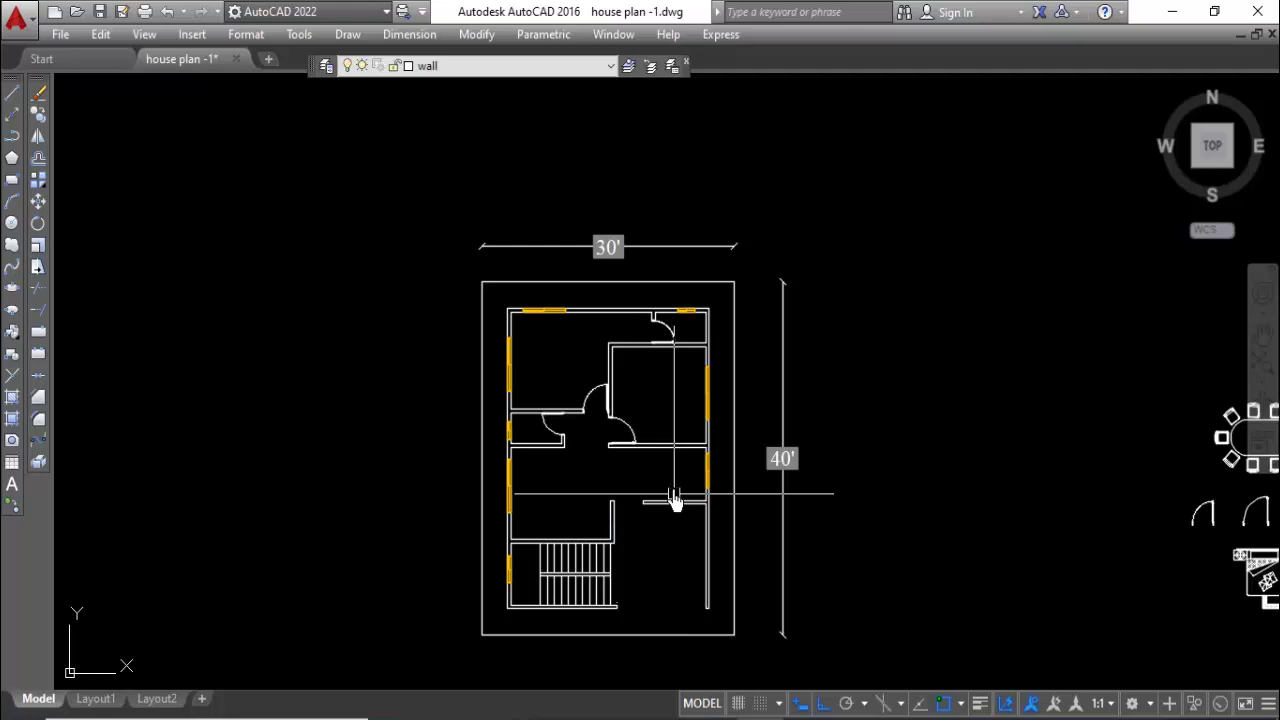
left_click(605, 525)
left_click(608, 412)
Mirror the lower door so it swings the opposite way.
left_click(40, 133)
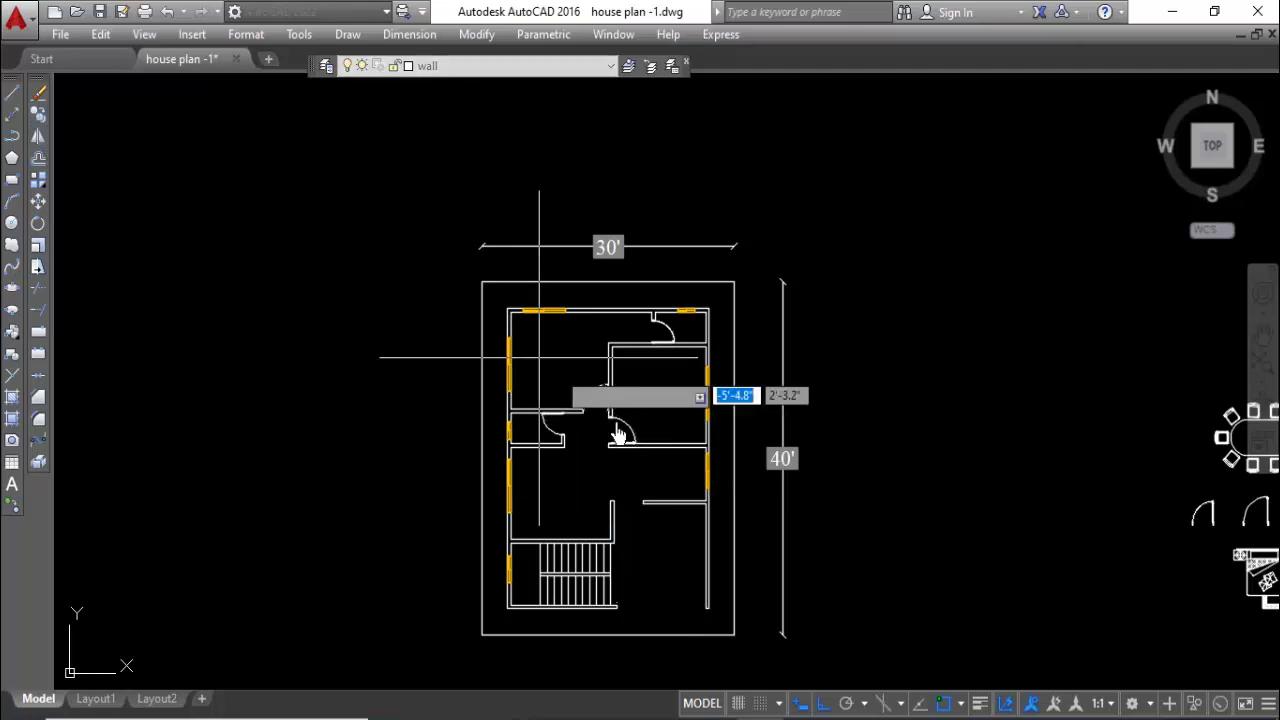
scroll(600, 420, "up", 3)
scroll(575, 415, "up", 2)
scroll(590, 470, "down", 4)
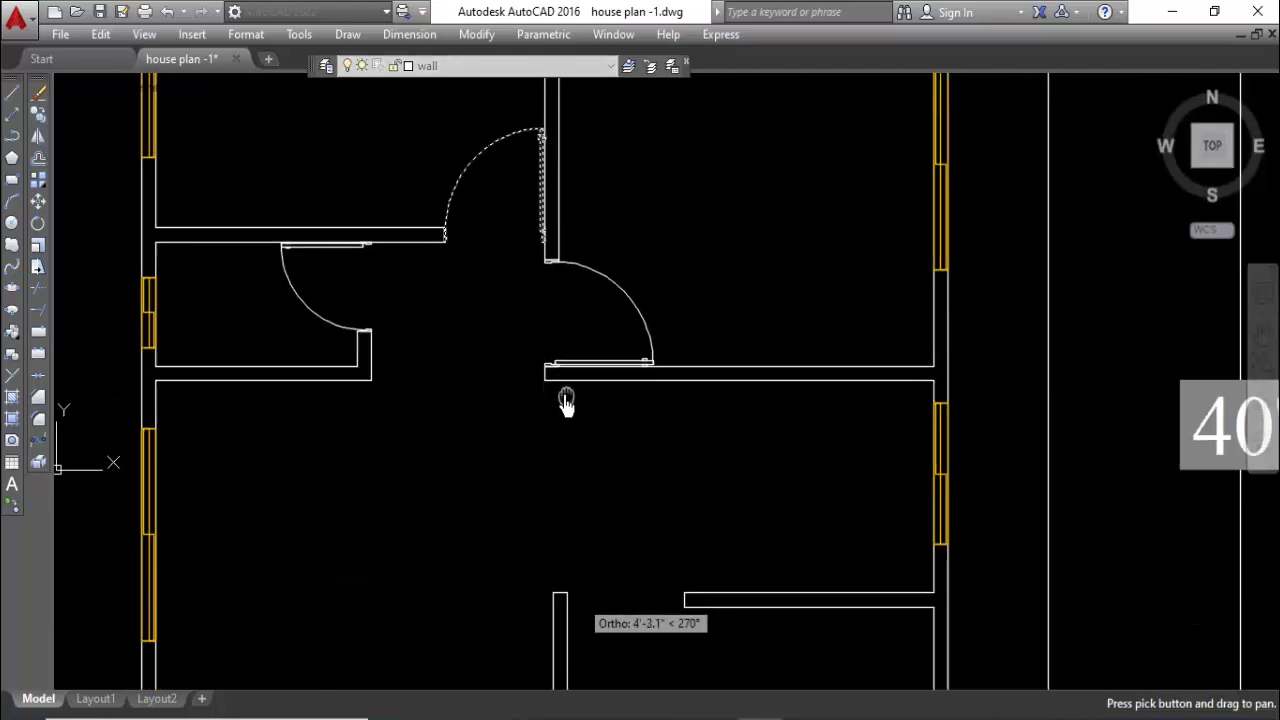
right_click(630, 590)
left_click(673, 328)
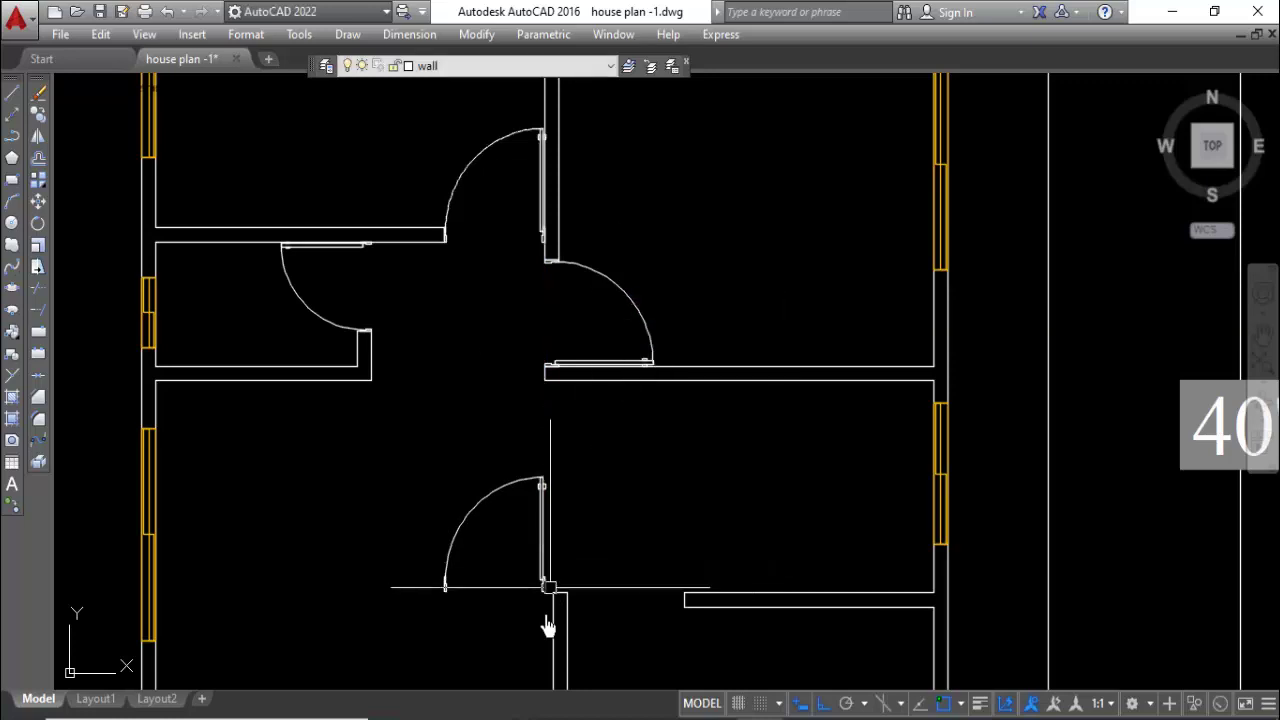
scroll(545, 580, "up", 3)
left_click(537, 514)
left_click(531, 505)
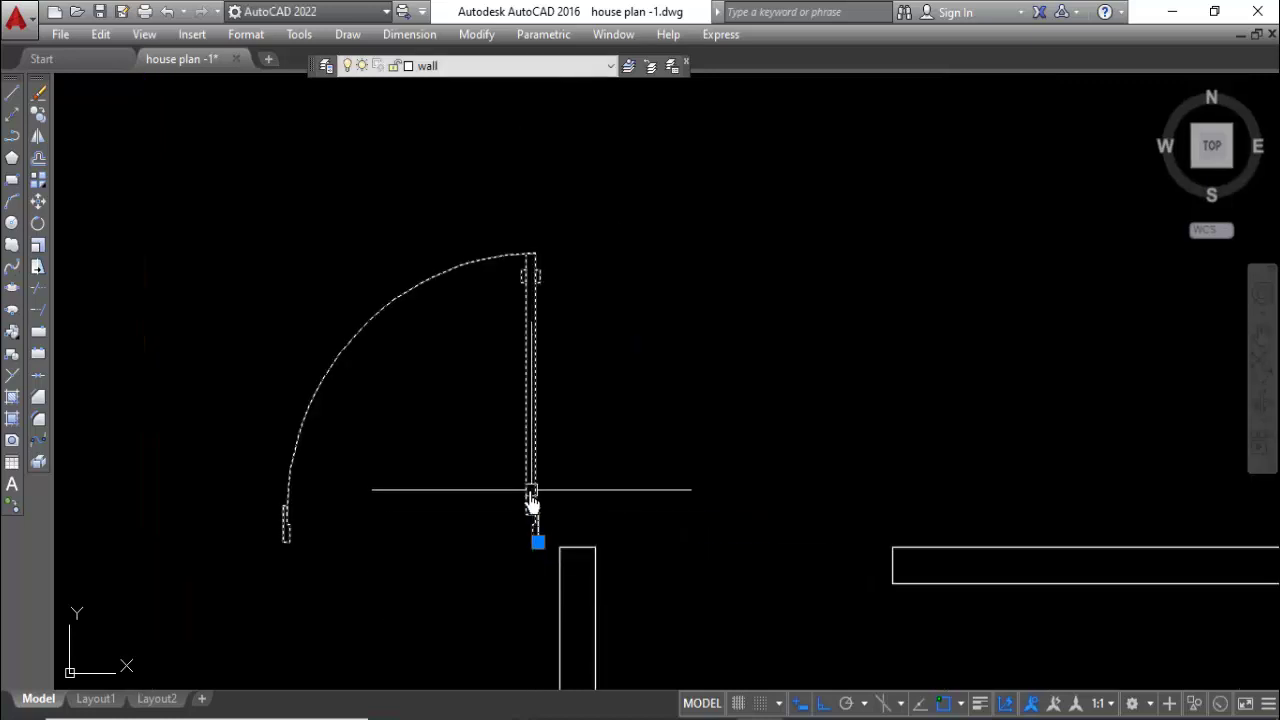
left_click(38, 140)
scroll(557, 534, "up", 2)
left_click(600, 286)
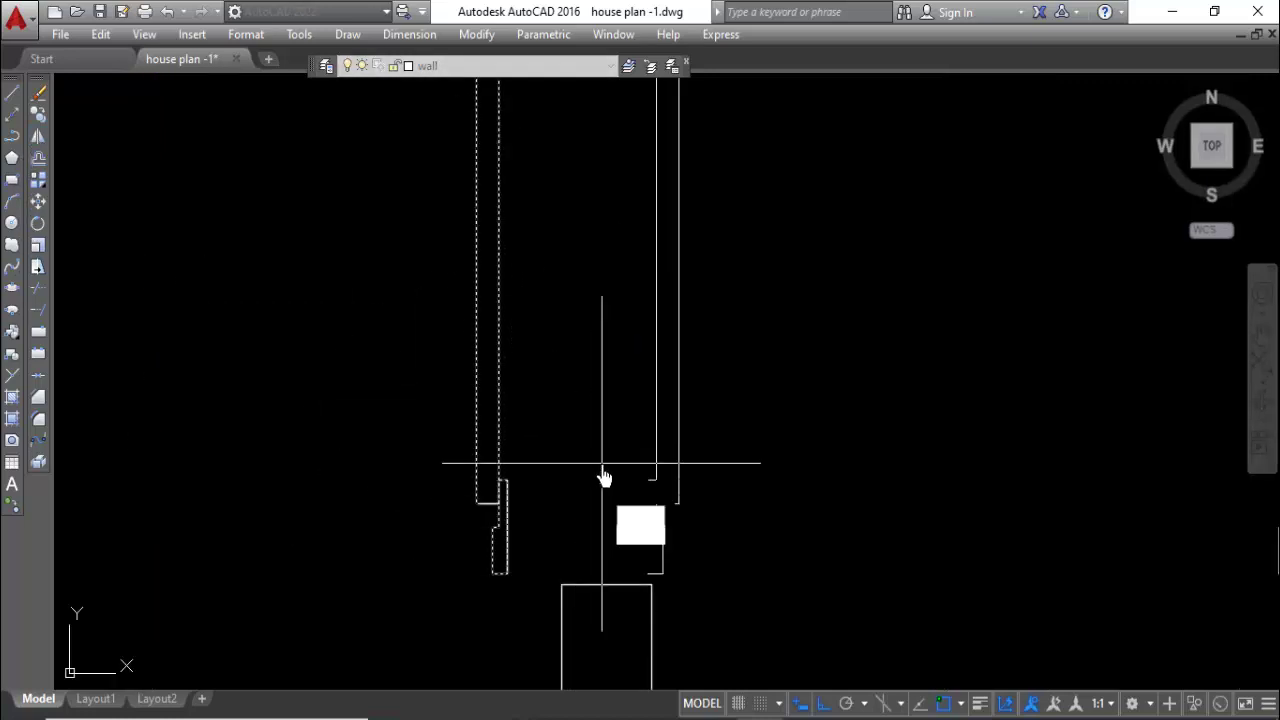
left_click(661, 511)
left_click(661, 509)
Move the wall piece onto the door frame and delete the original door.
left_click(39, 203)
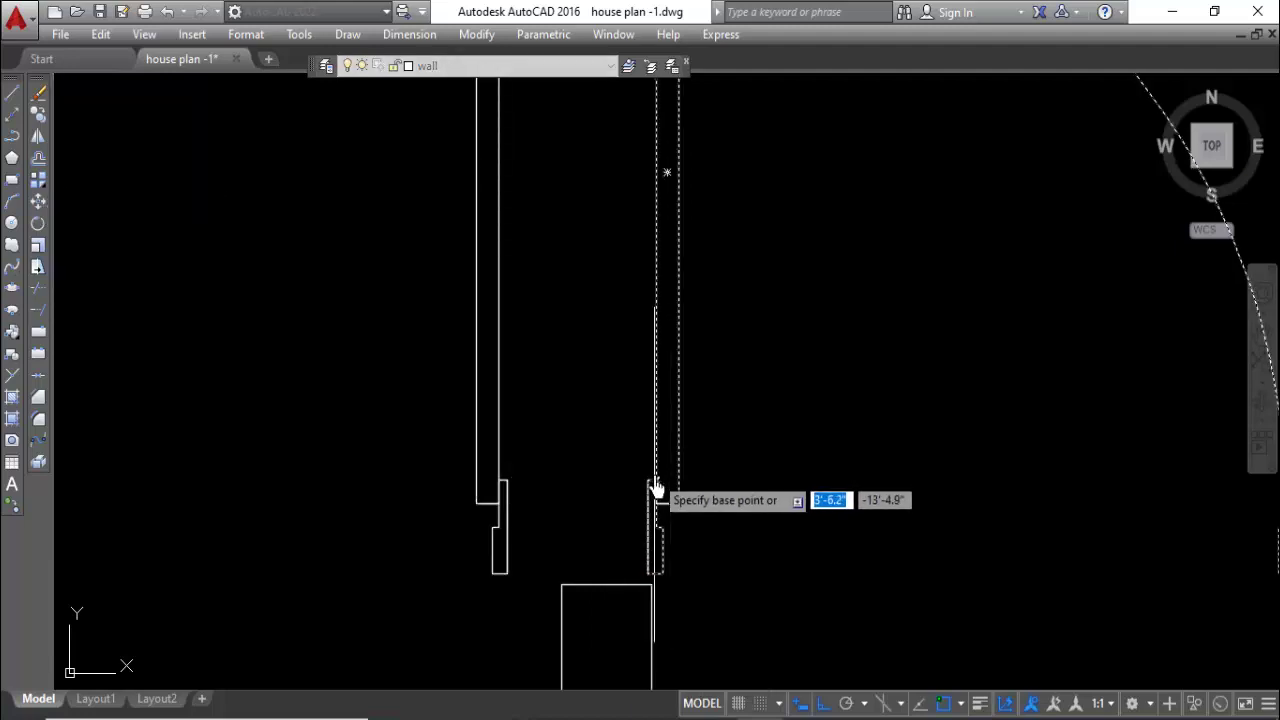
left_click(656, 481)
left_click(660, 585)
scroll(618, 628, "down", 4)
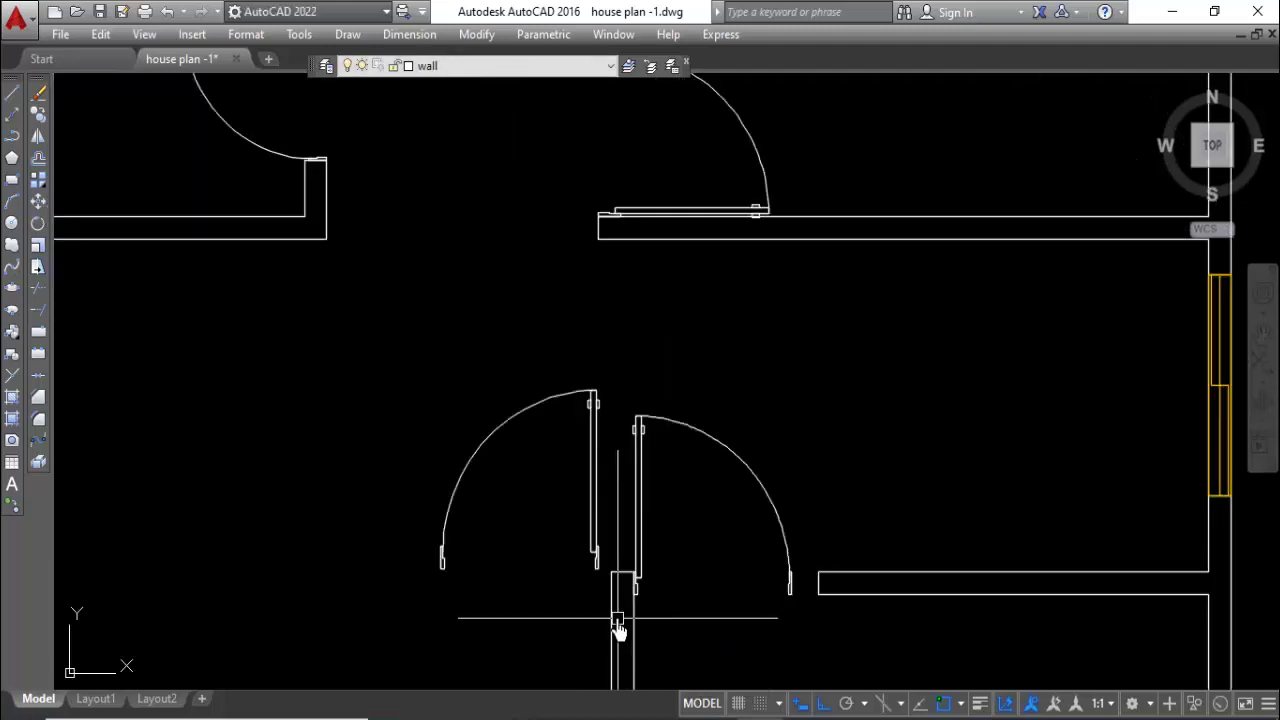
left_click(594, 432)
key("Delete")
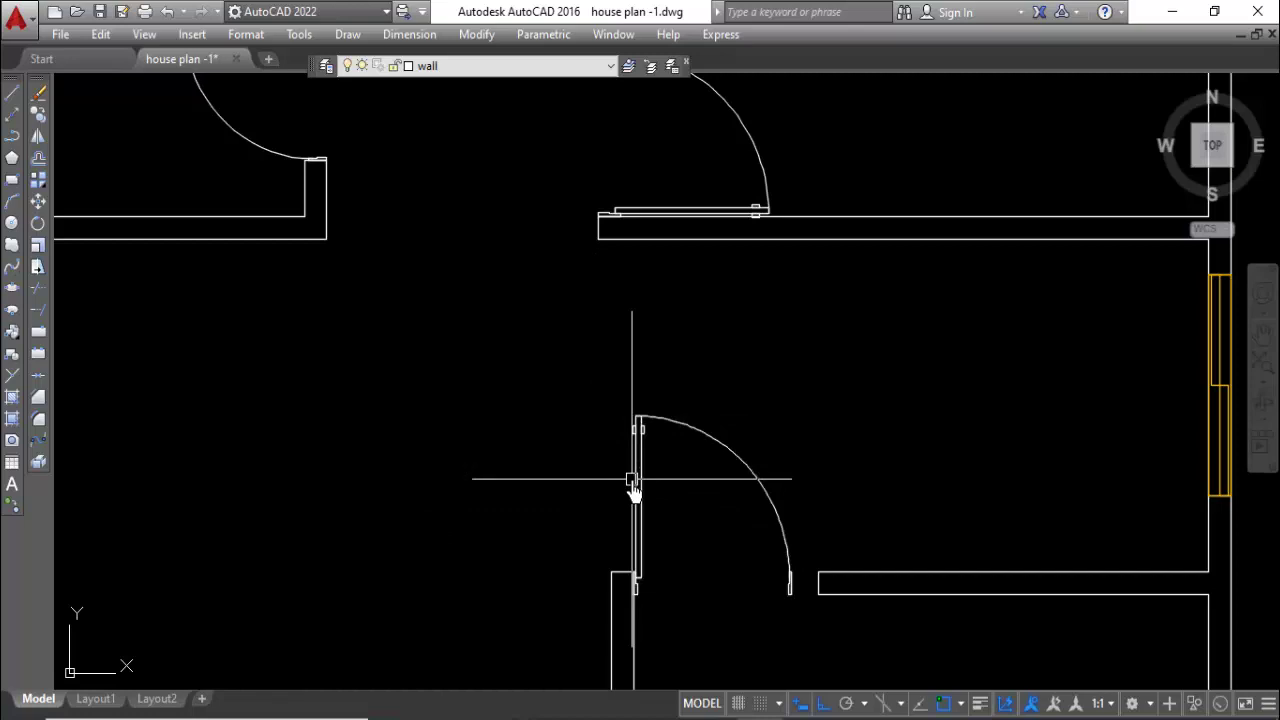
scroll(663, 486, "down", 2)
scroll(720, 530, "down", 2)
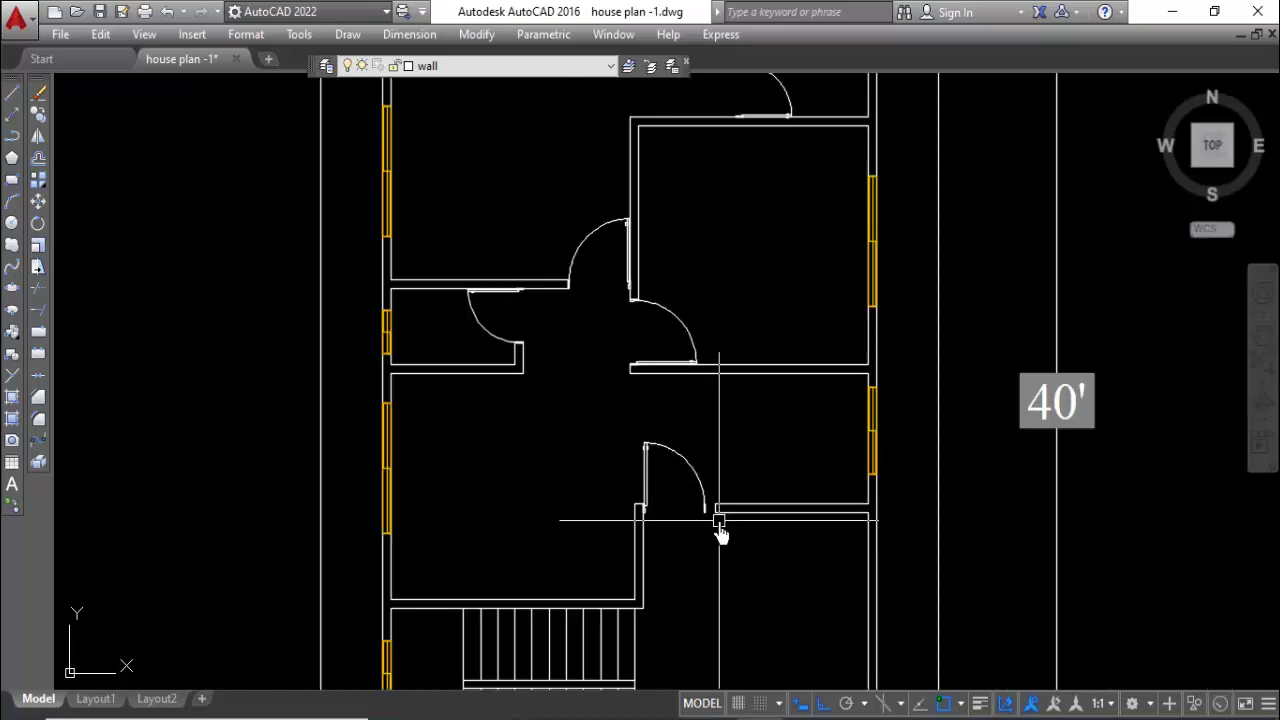
Stretch the wall end with a crossing window until it meets the door frame.
left_click(38, 268)
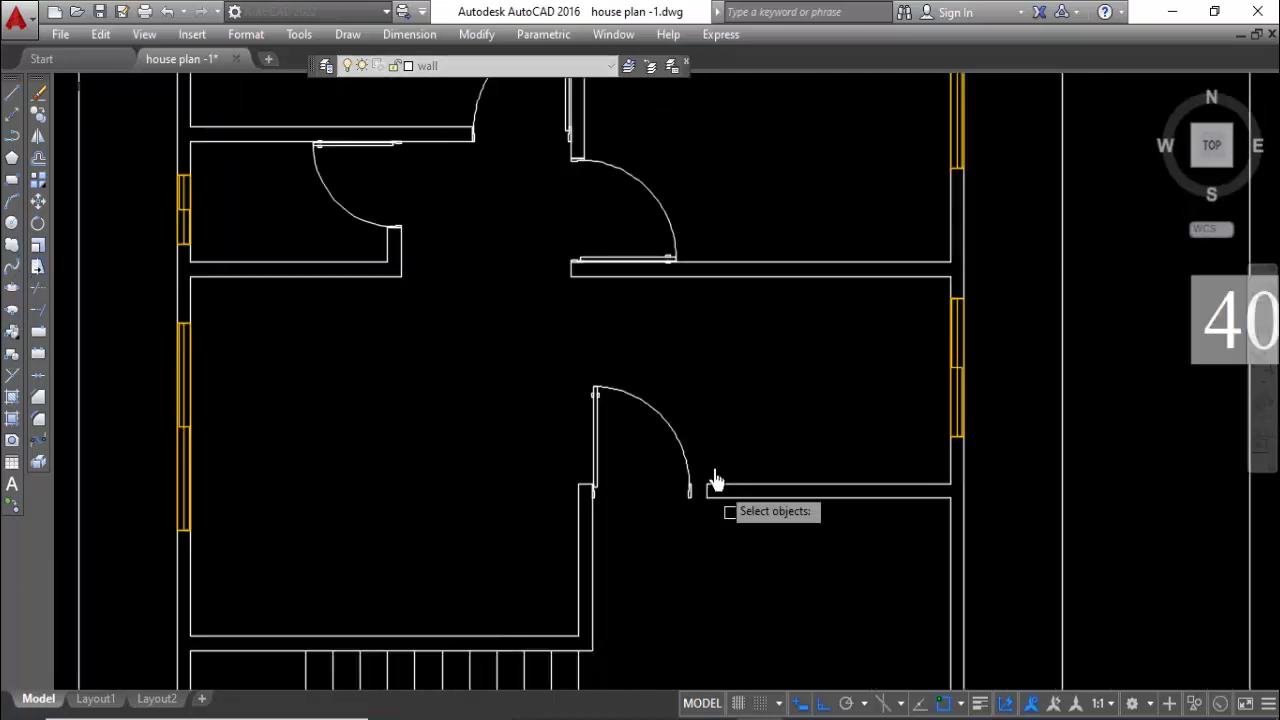
scroll(714, 486, "up", 4)
left_click(686, 366)
left_click(634, 529)
key("Return")
left_click(648, 458)
left_click(630, 466)
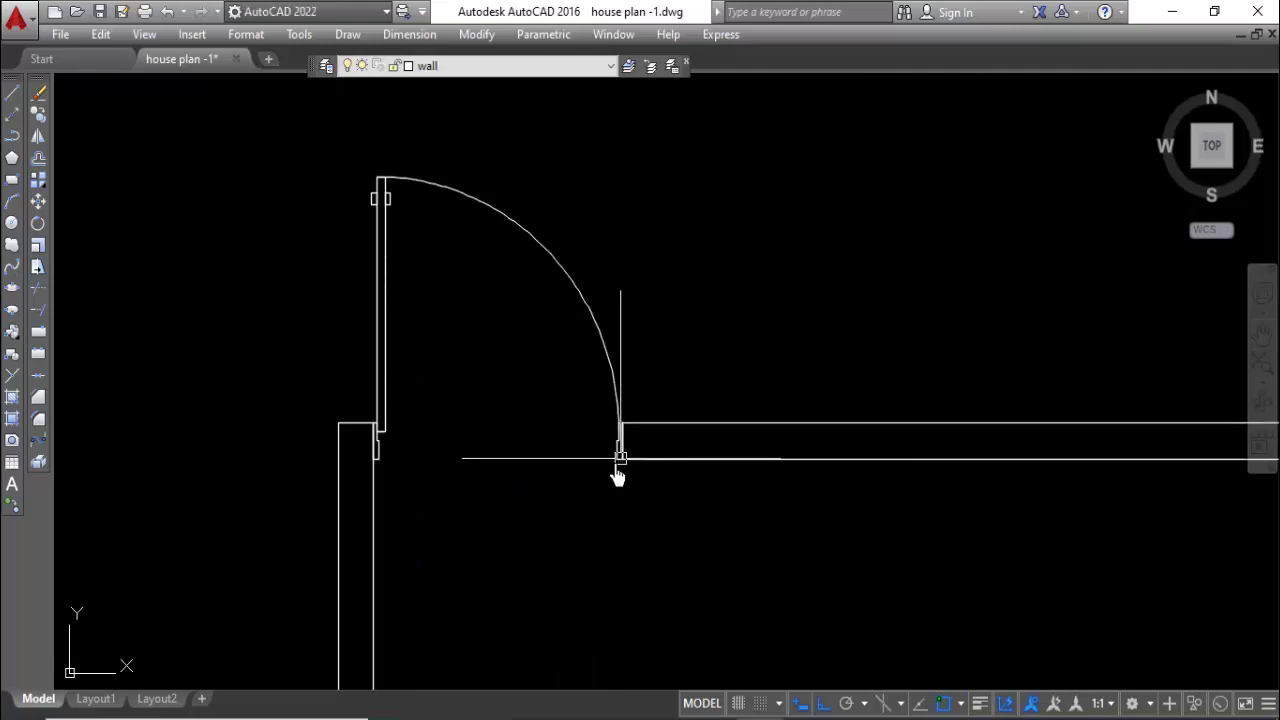
scroll(617, 471, "down", 4)
scroll(620, 449, "down", 2)
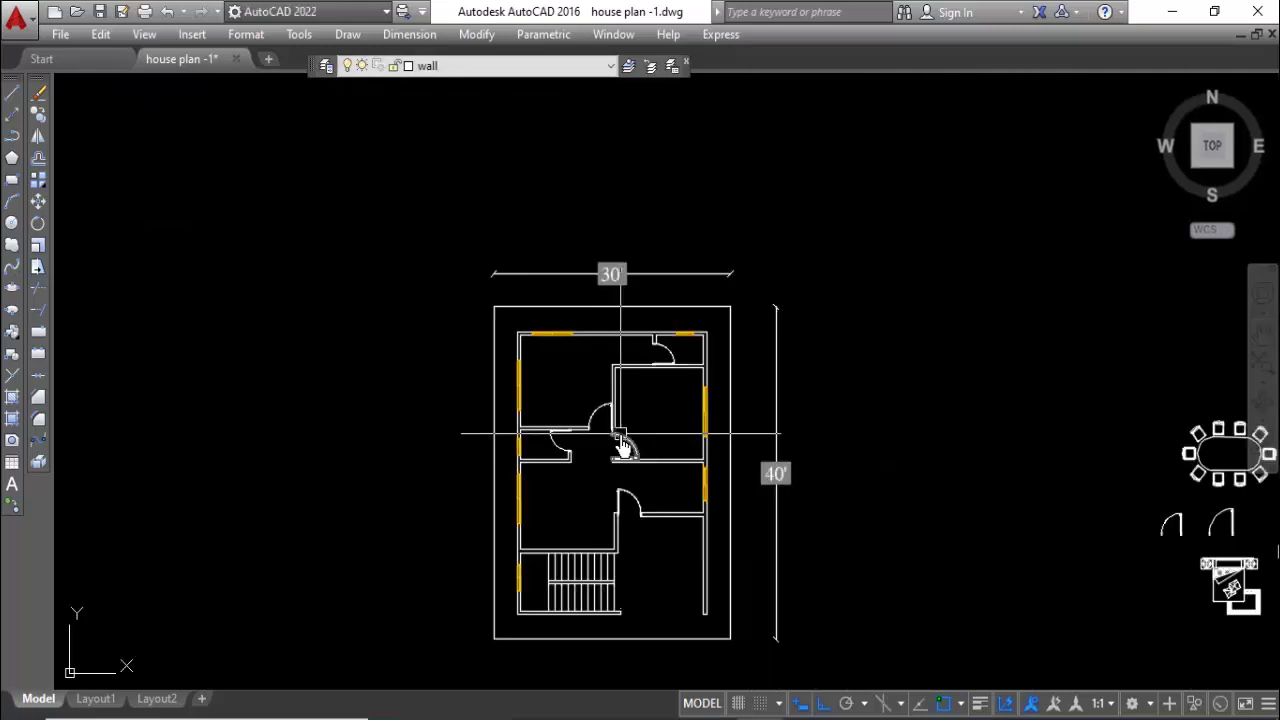
scroll(620, 477, "up", 2)
middle_click_drag(620, 477, 584, 430)
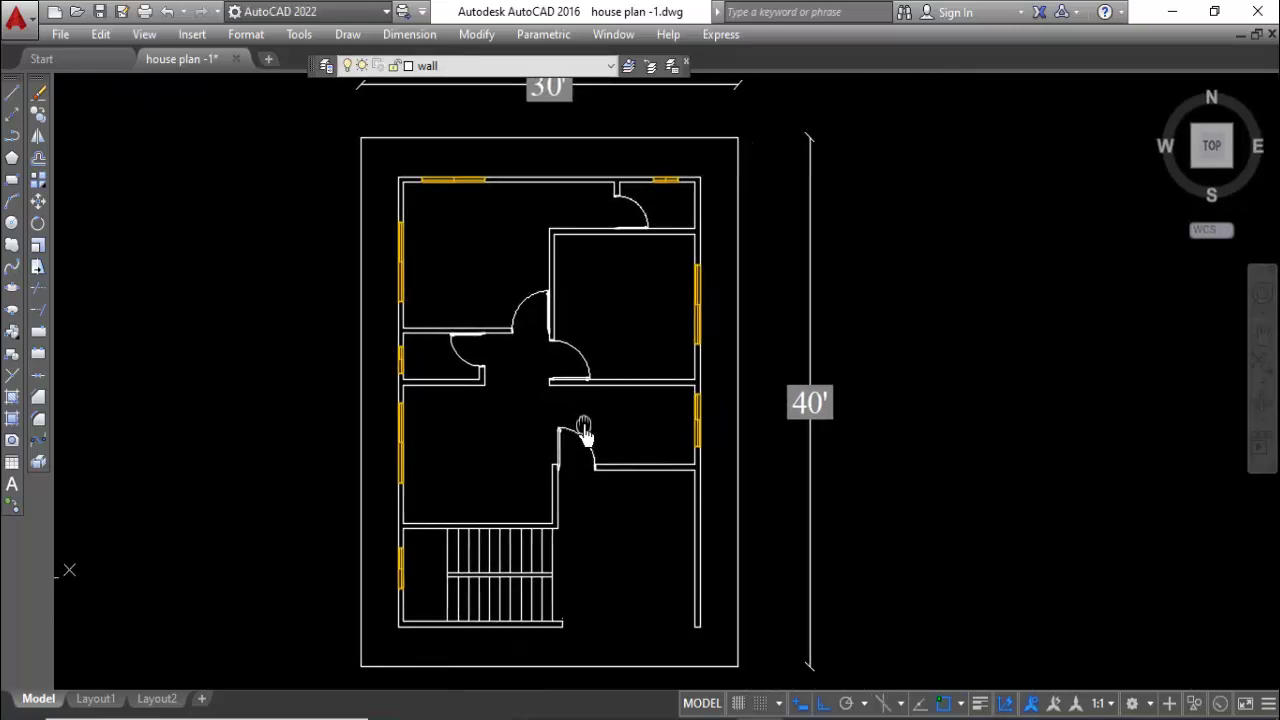
Start a polyline on the stair line and set its width.
left_click(12, 135)
scroll(562, 626, "up", 2)
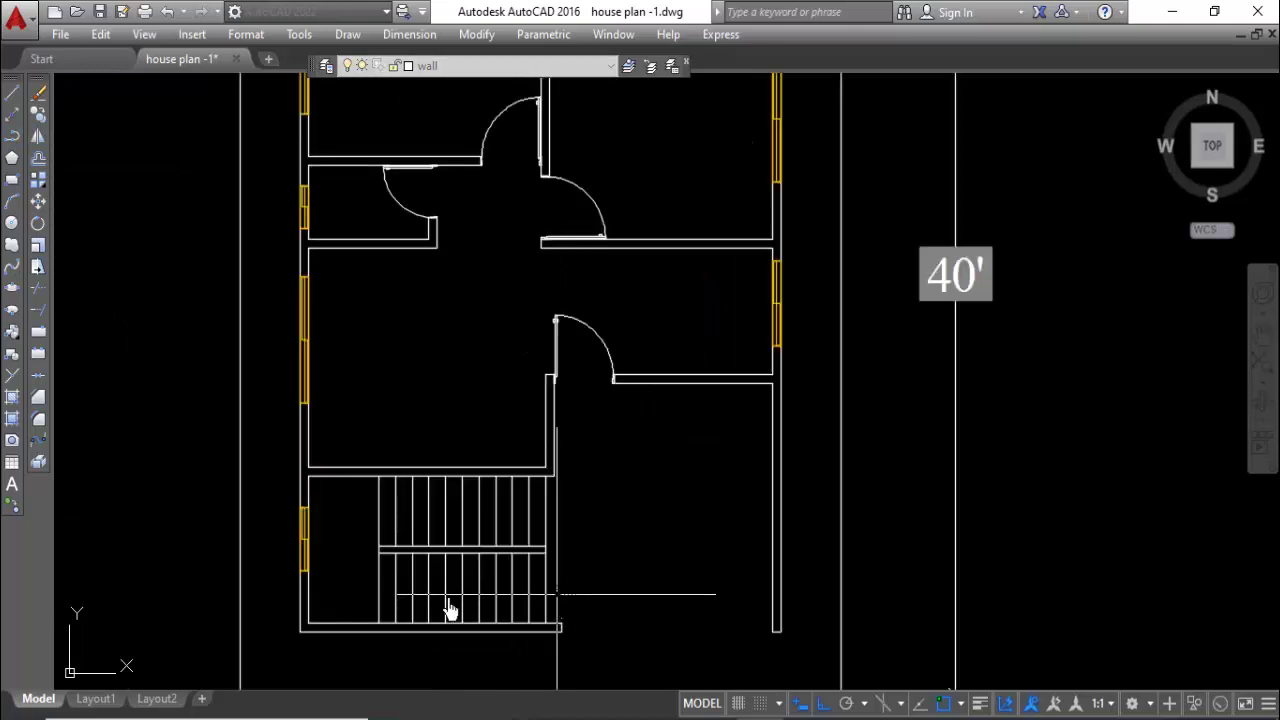
left_click(557, 594)
right_click(360, 594)
left_click(426, 449)
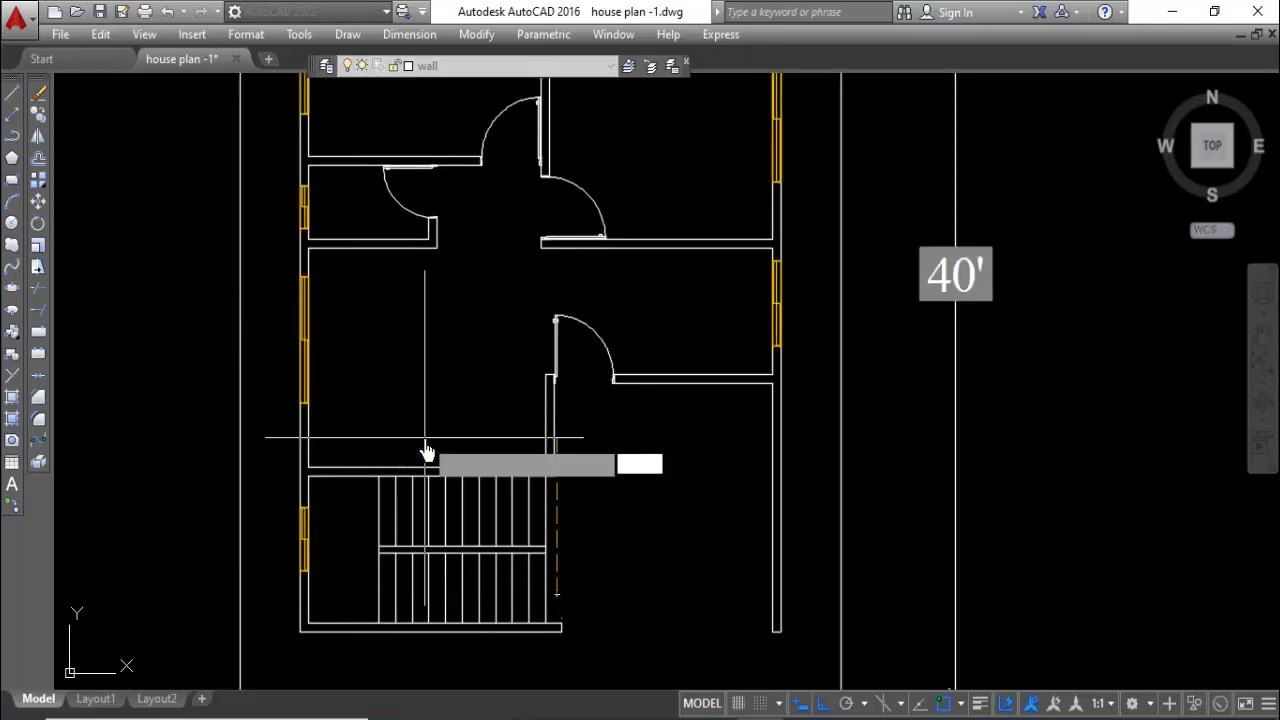
type("2")
key("Return")
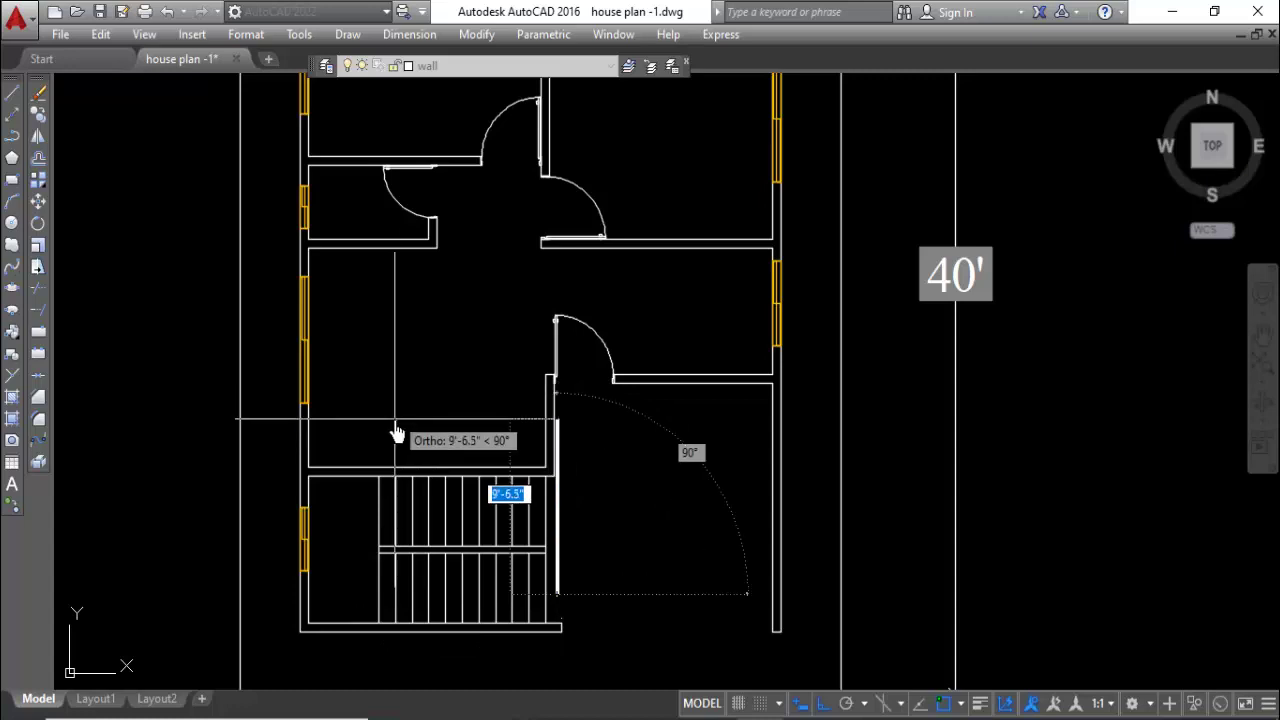
Draw the thick polyline segments along, up and across the stairs.
left_click(355, 595)
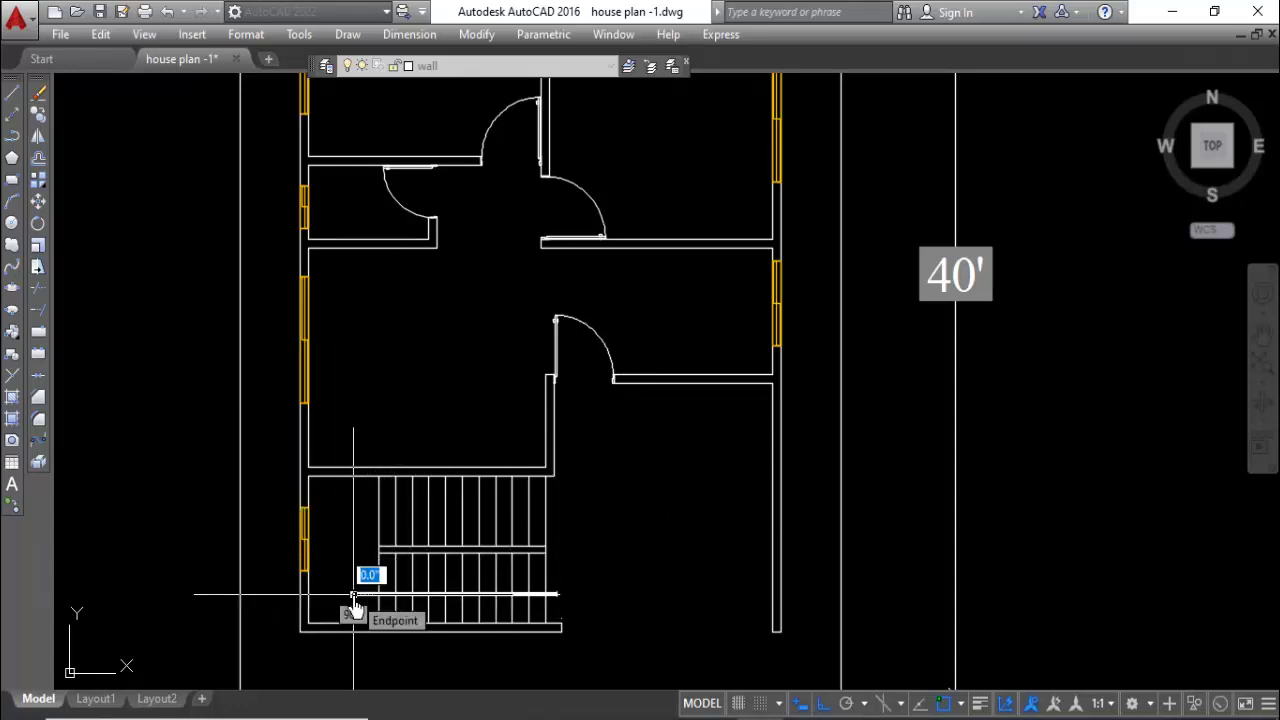
left_click(358, 518)
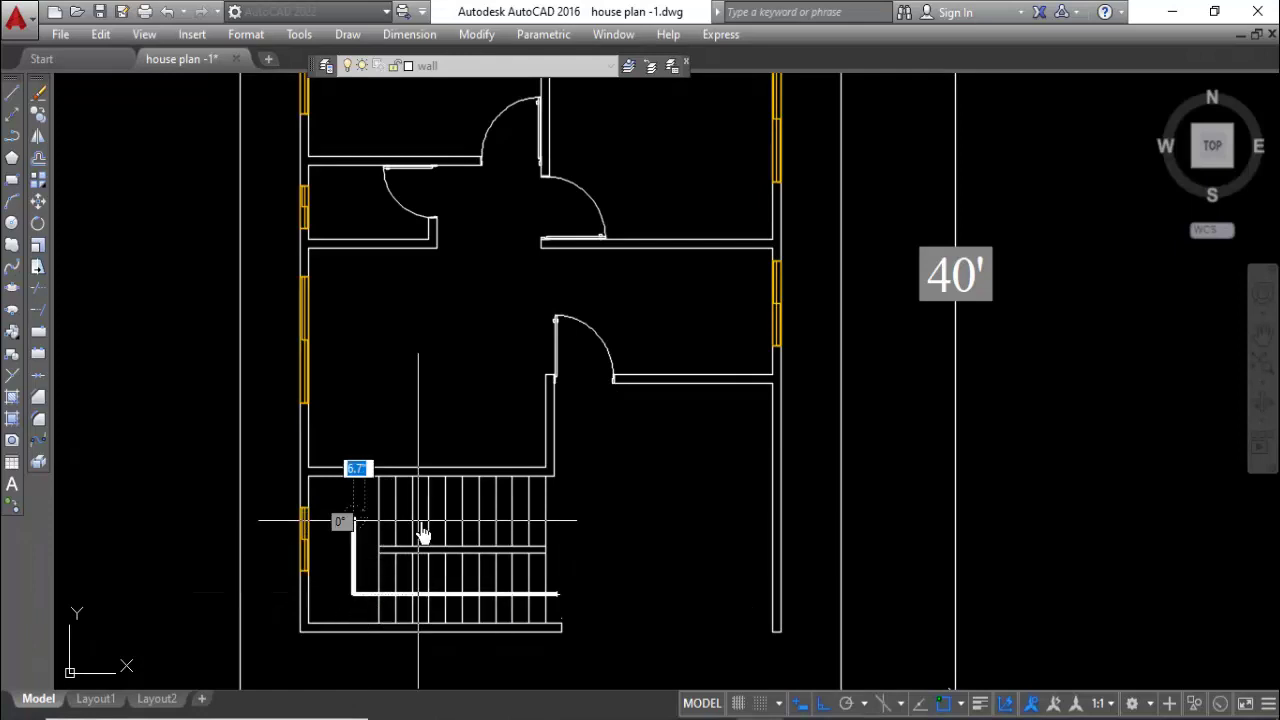
scroll(426, 518, "up", 2)
left_click(423, 535)
Add an arrowhead with start width 5 and end width 0, then finish the polyline.
right_click(443, 530)
left_click(498, 390)
type("5")
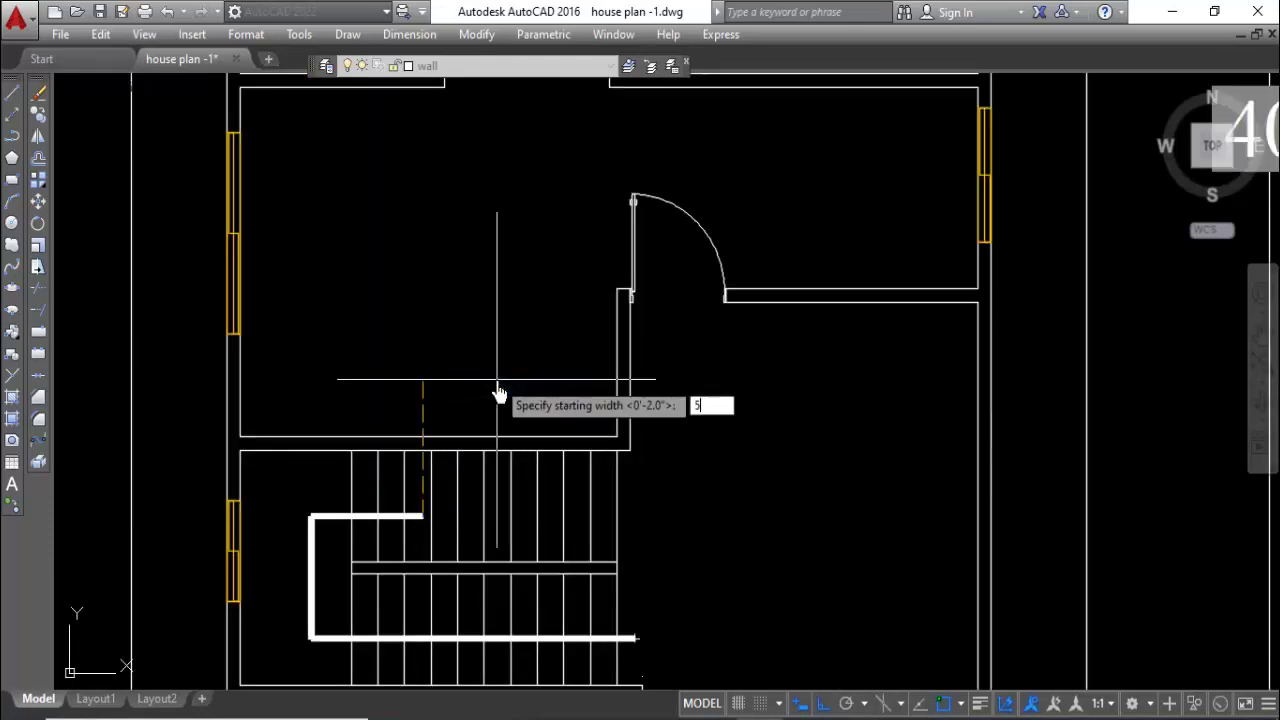
key("Return")
type("0")
key("Return")
scroll(463, 520, "up", 2)
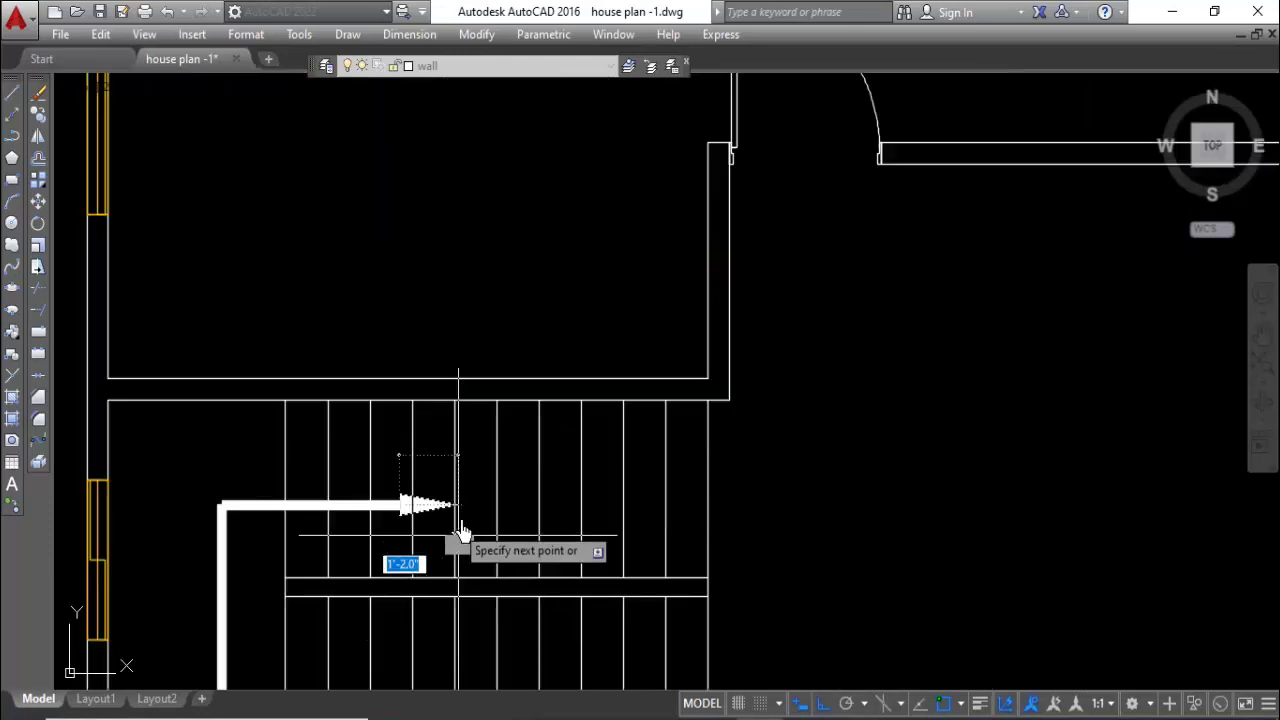
right_click(466, 528)
Select the car block with a window.
left_click(500, 189)
left_click(529, 183)
scroll(518, 257, "down", 3)
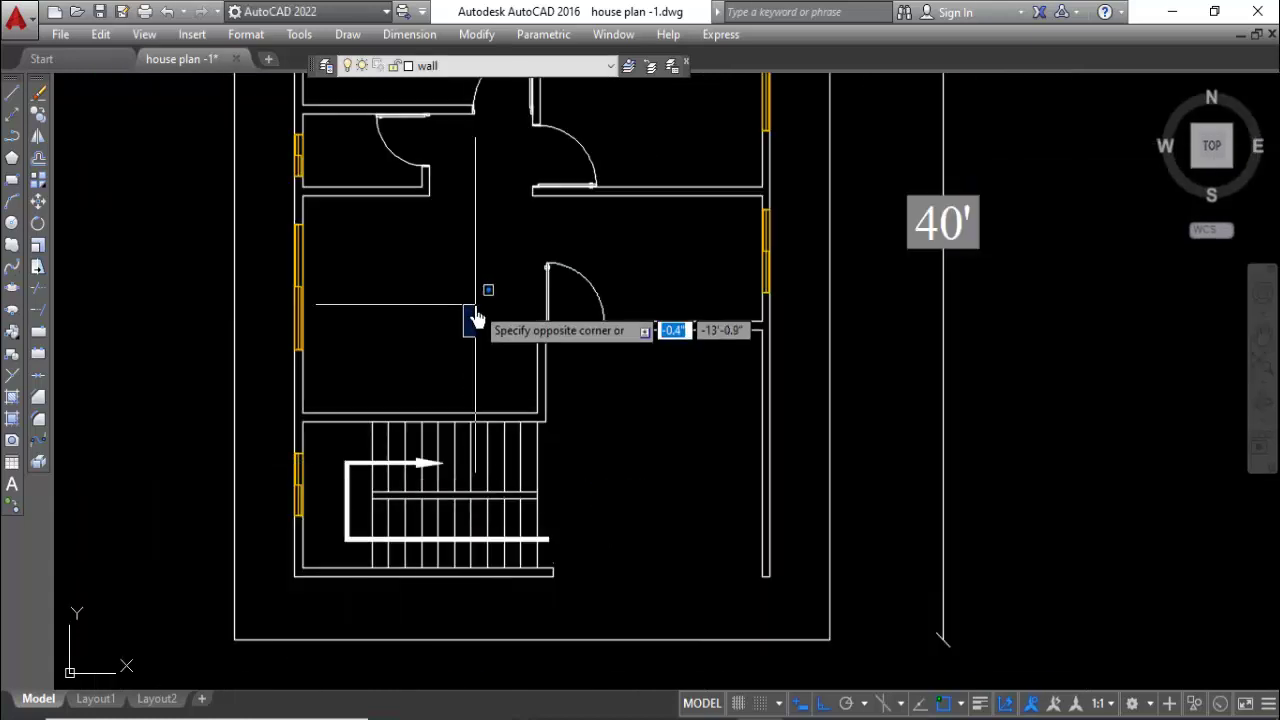
scroll(474, 314, "down", 2)
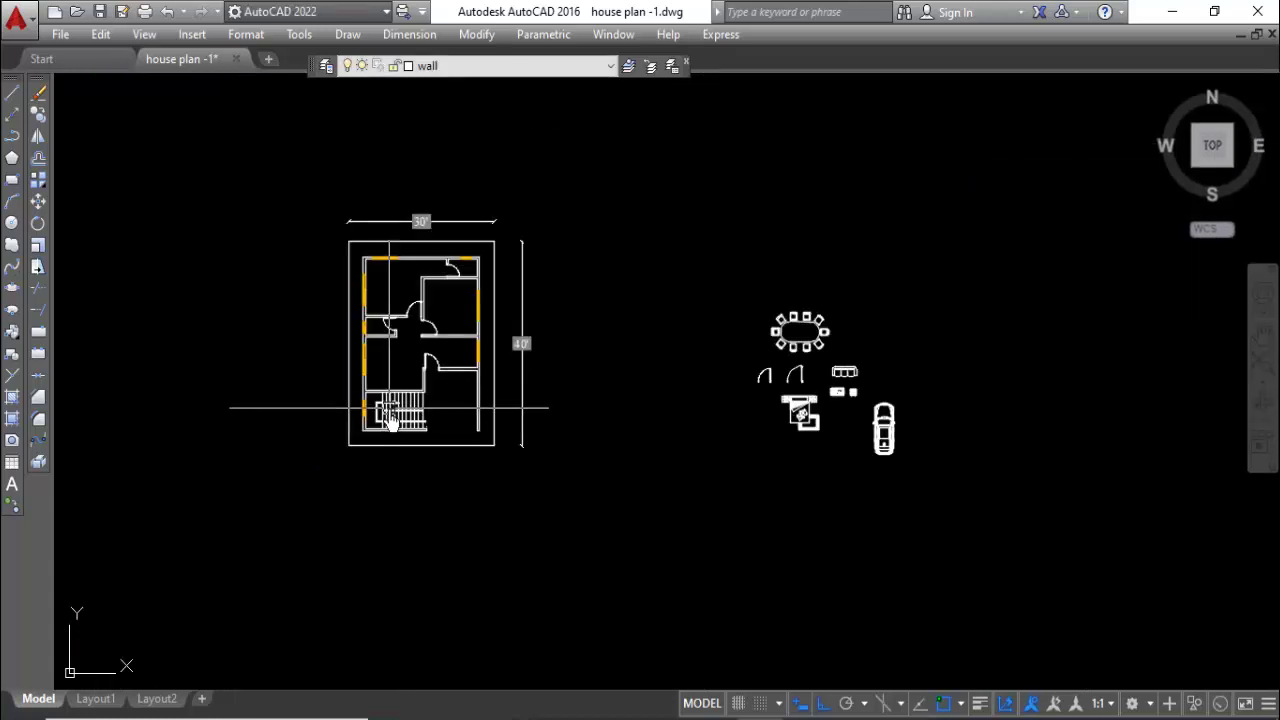
Move the car block into the lower-right bay beside the staircase.
left_click(40, 203)
left_click(880, 405)
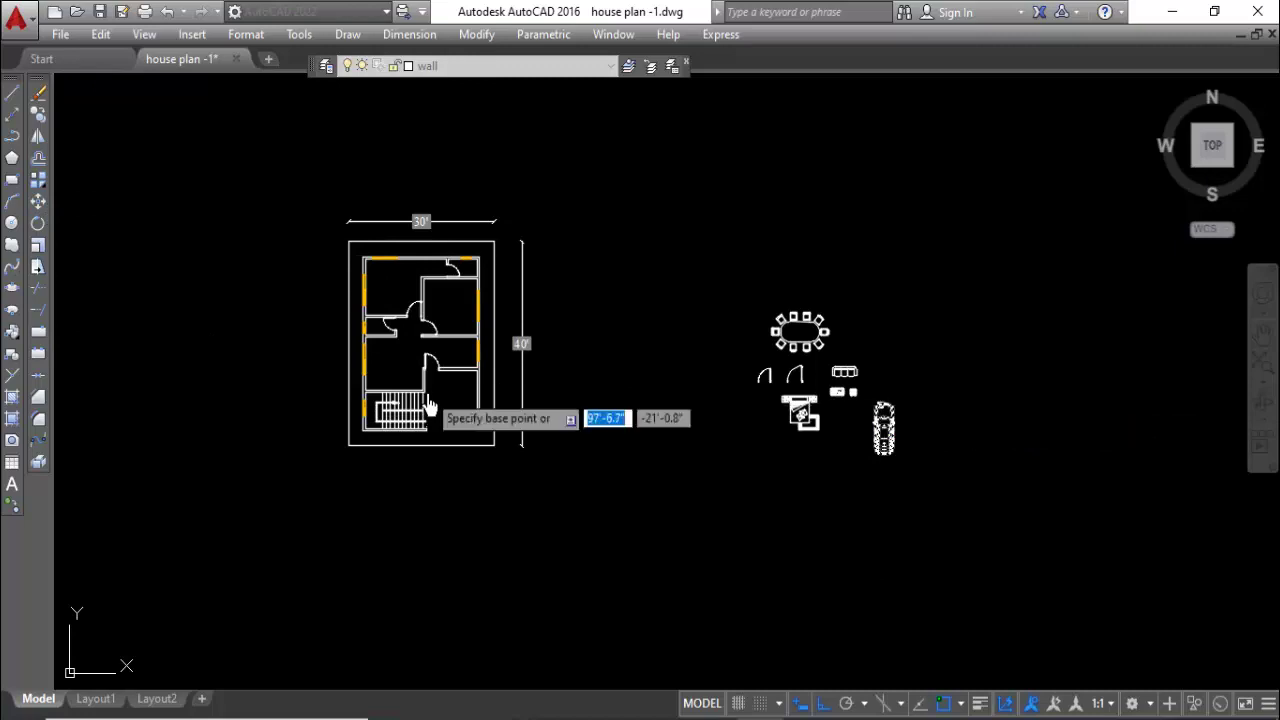
scroll(478, 380, "up", 4)
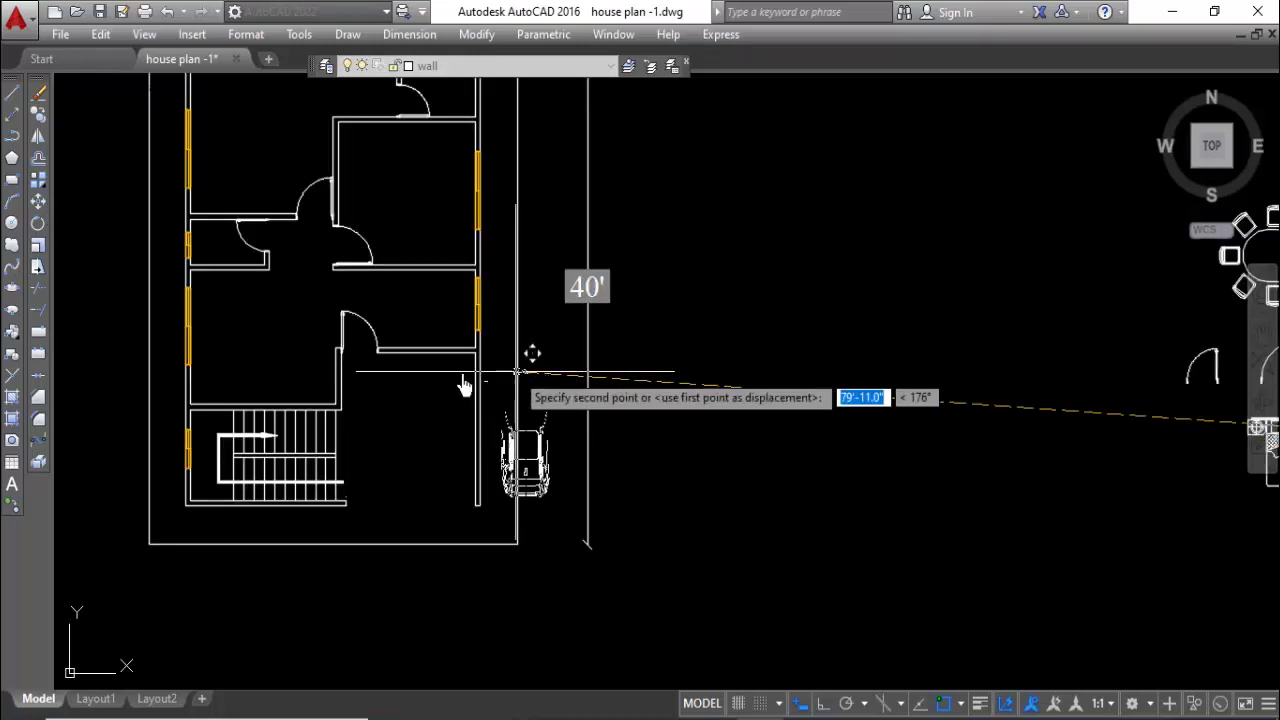
left_click(428, 378)
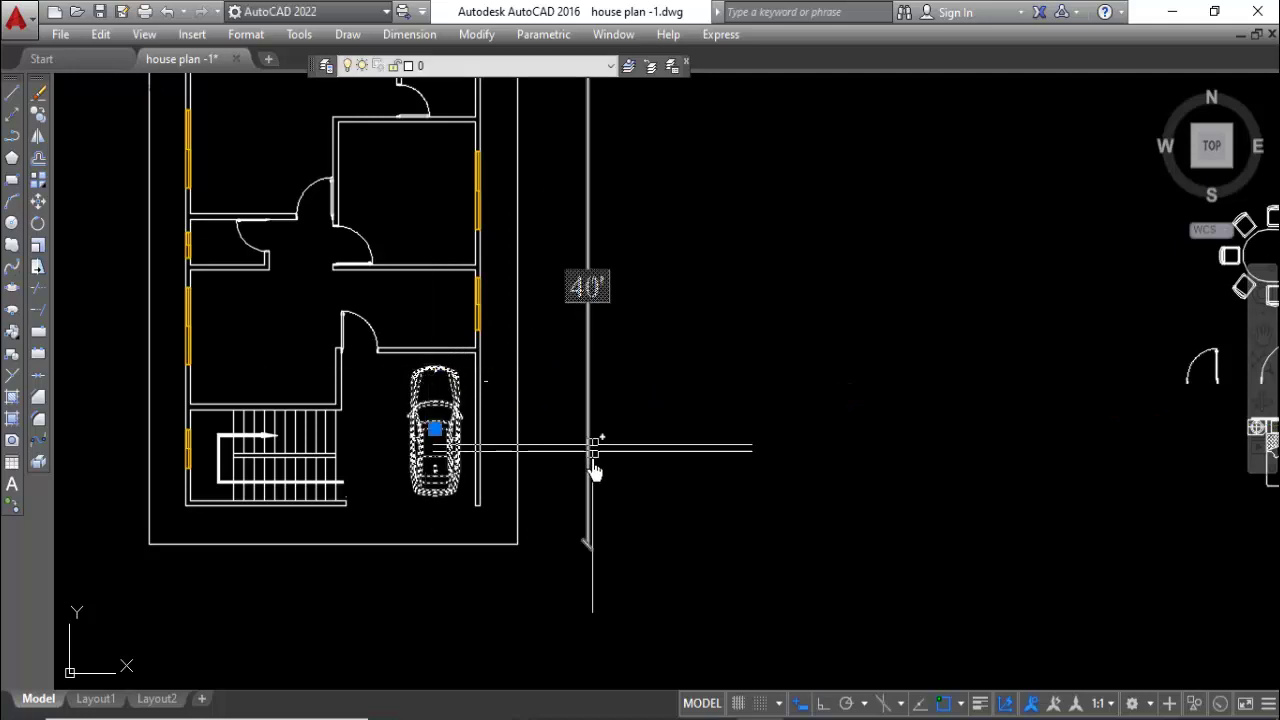
Deselect the car and select the dining table block.
key("Escape")
scroll(600, 470, "down", 2)
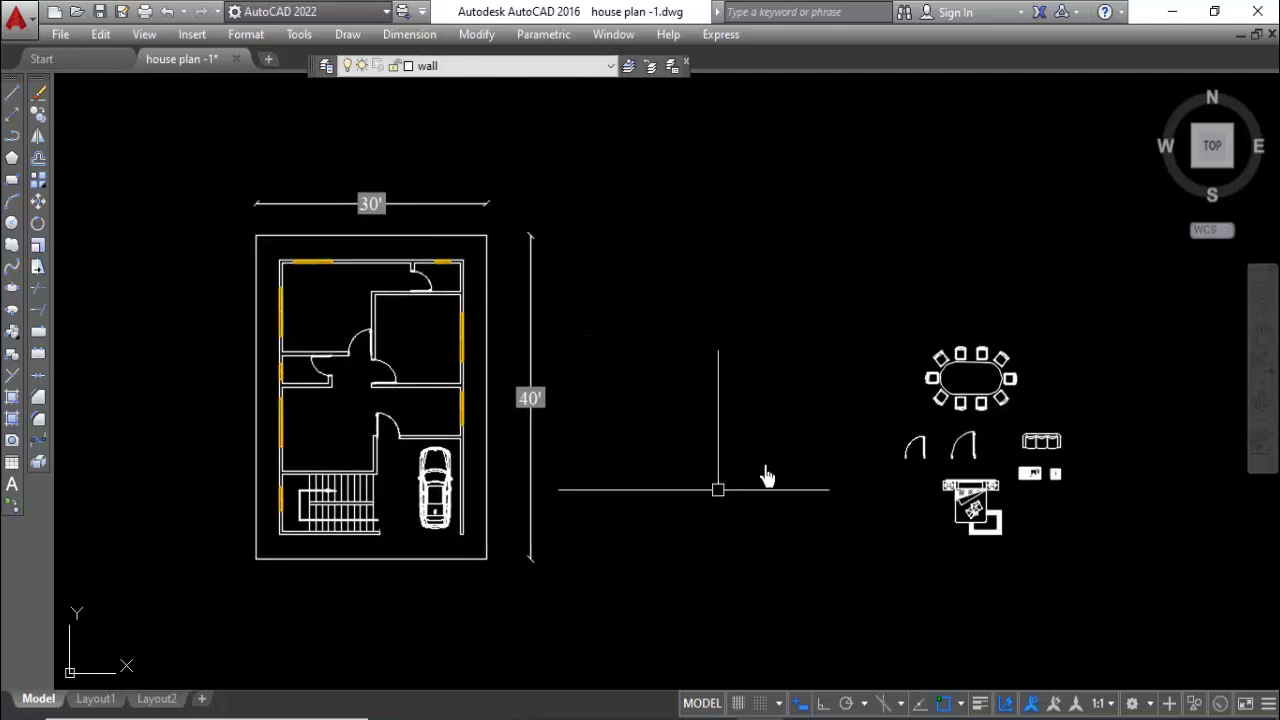
left_click(1030, 335)
left_click(900, 408)
Move the dining table set into the left-hand dining room.
left_click(37, 203)
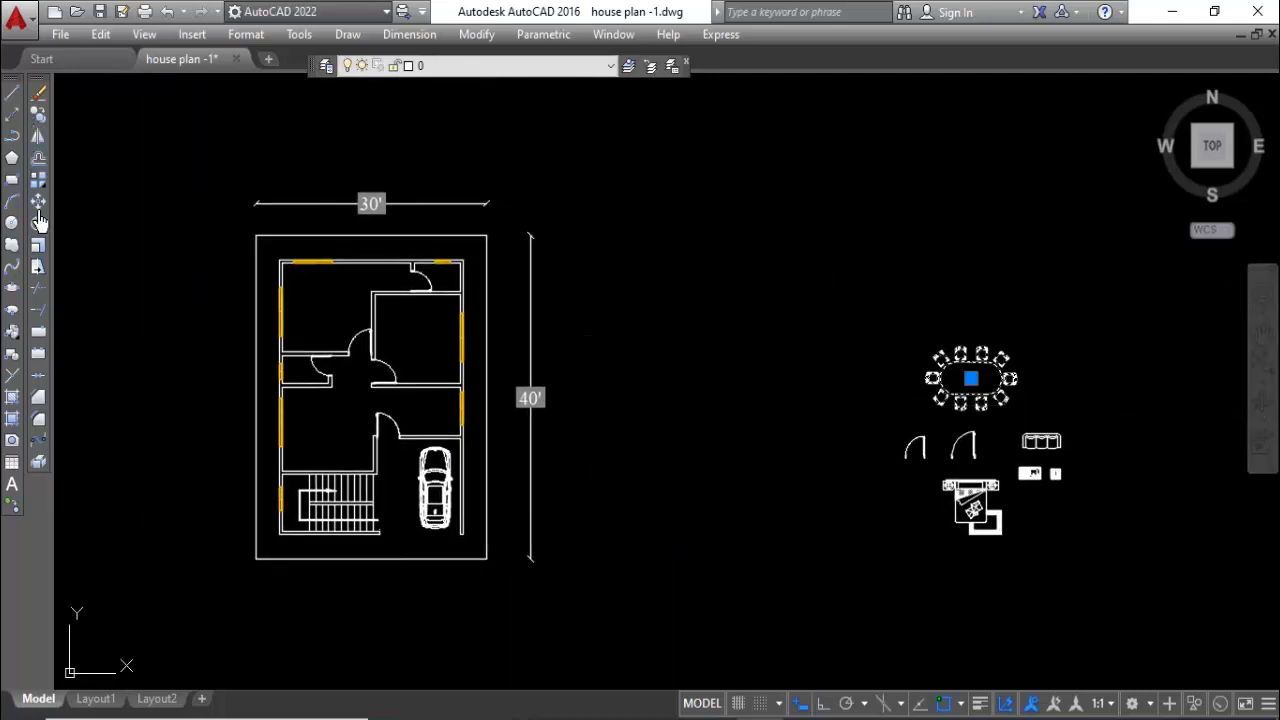
left_click(971, 378)
scroll(360, 425, "up", 2)
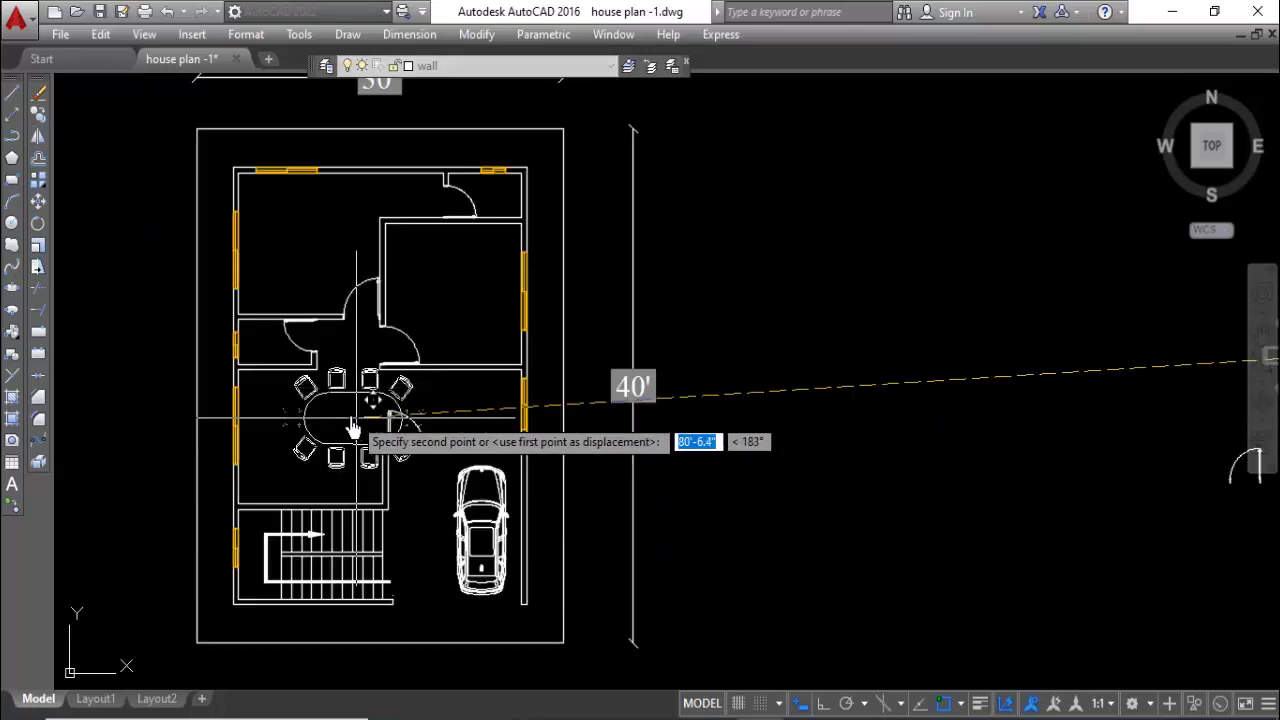
left_click(323, 437)
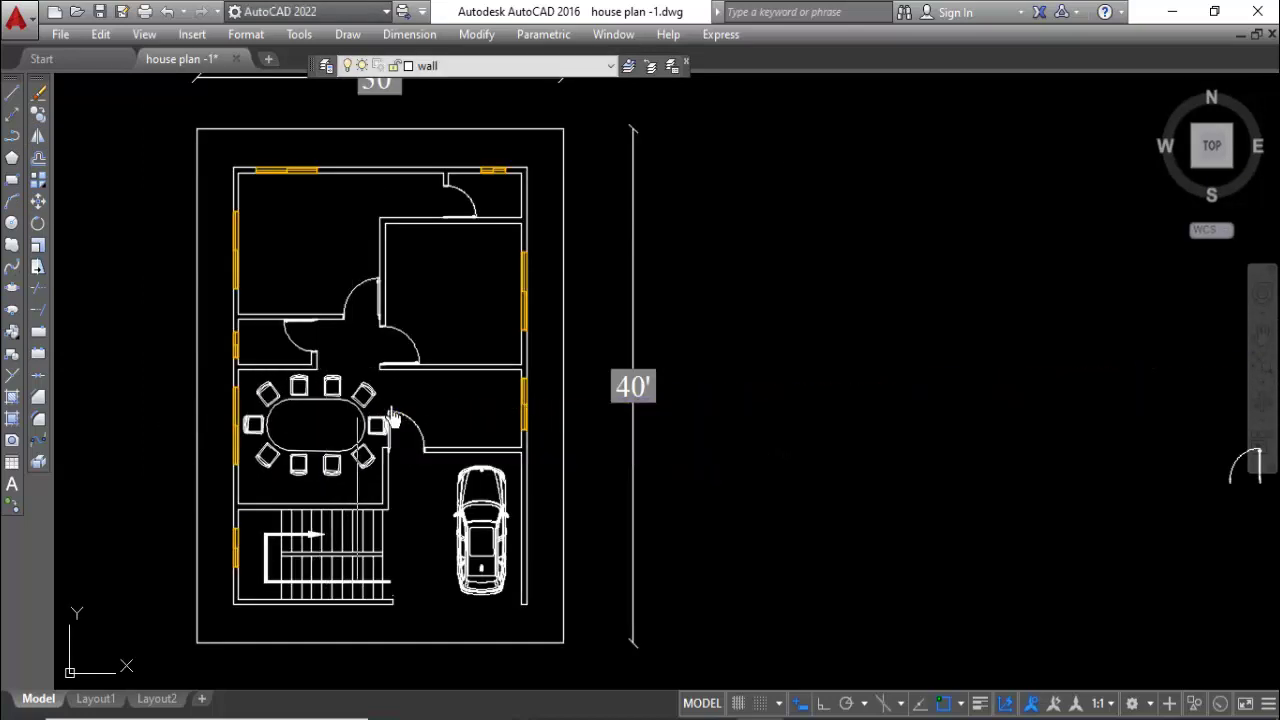
Scale the dining table set down in place.
left_click(395, 415)
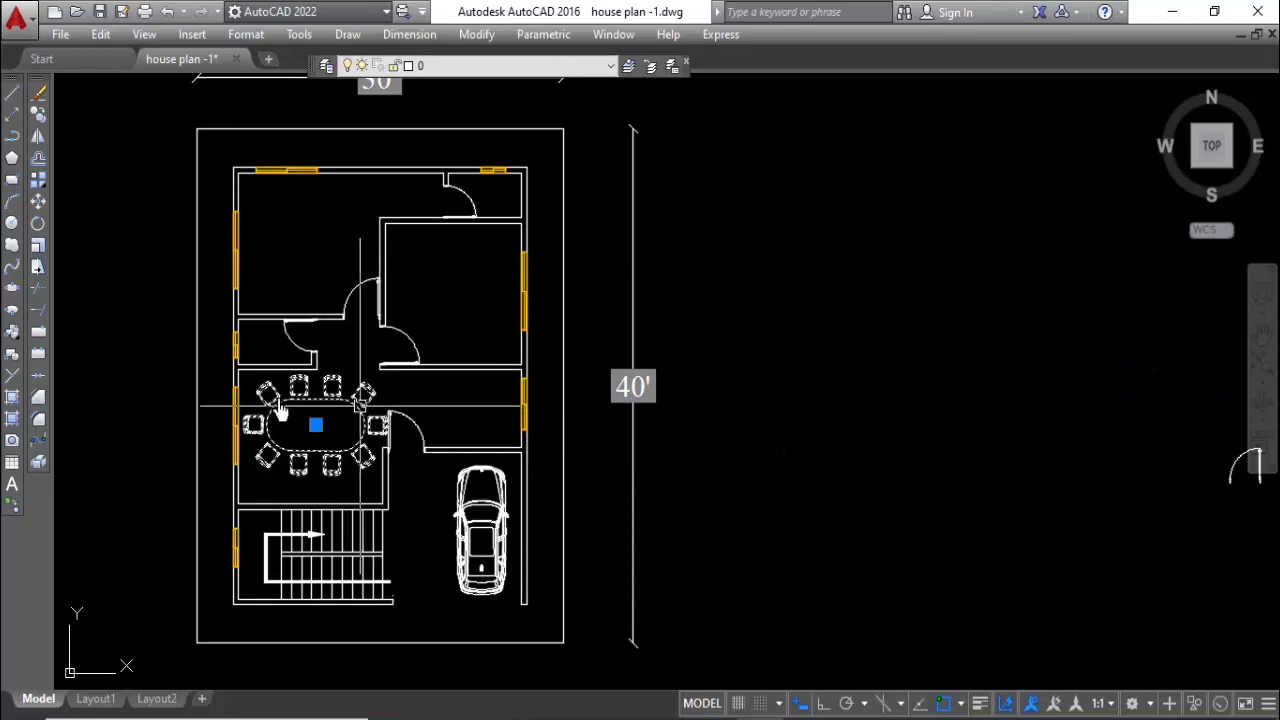
left_click(35, 268)
left_click(315, 425)
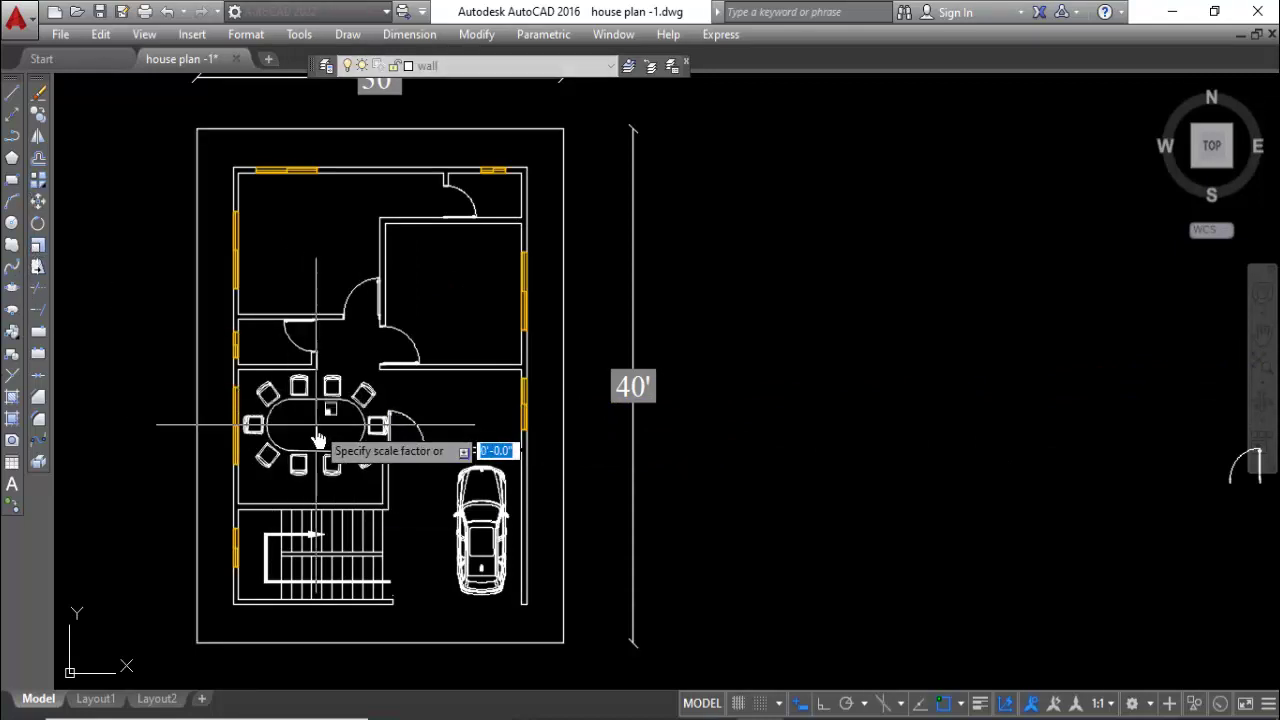
left_click(318, 428)
scroll(316, 437, "up", 2)
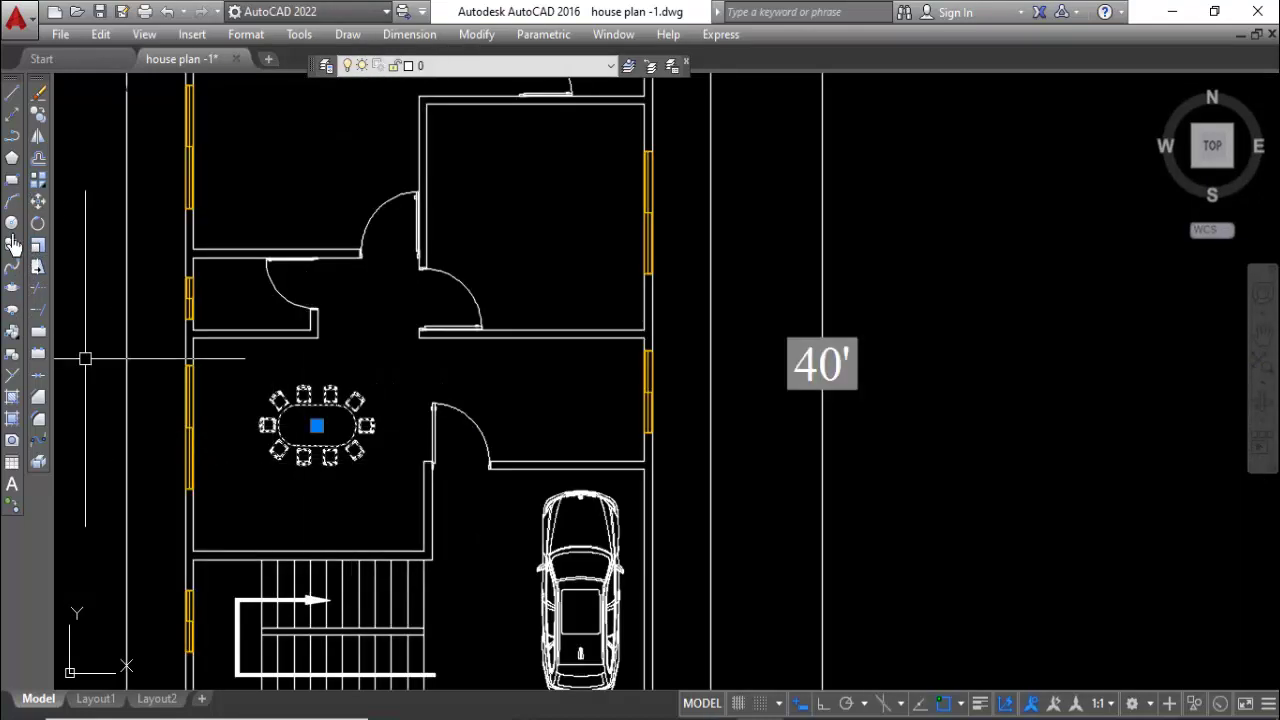
Move the dining table to the centre of the dining room with M.
left_click(326, 373)
left_click(306, 449)
key("m")
key("Return")
left_click(306, 436)
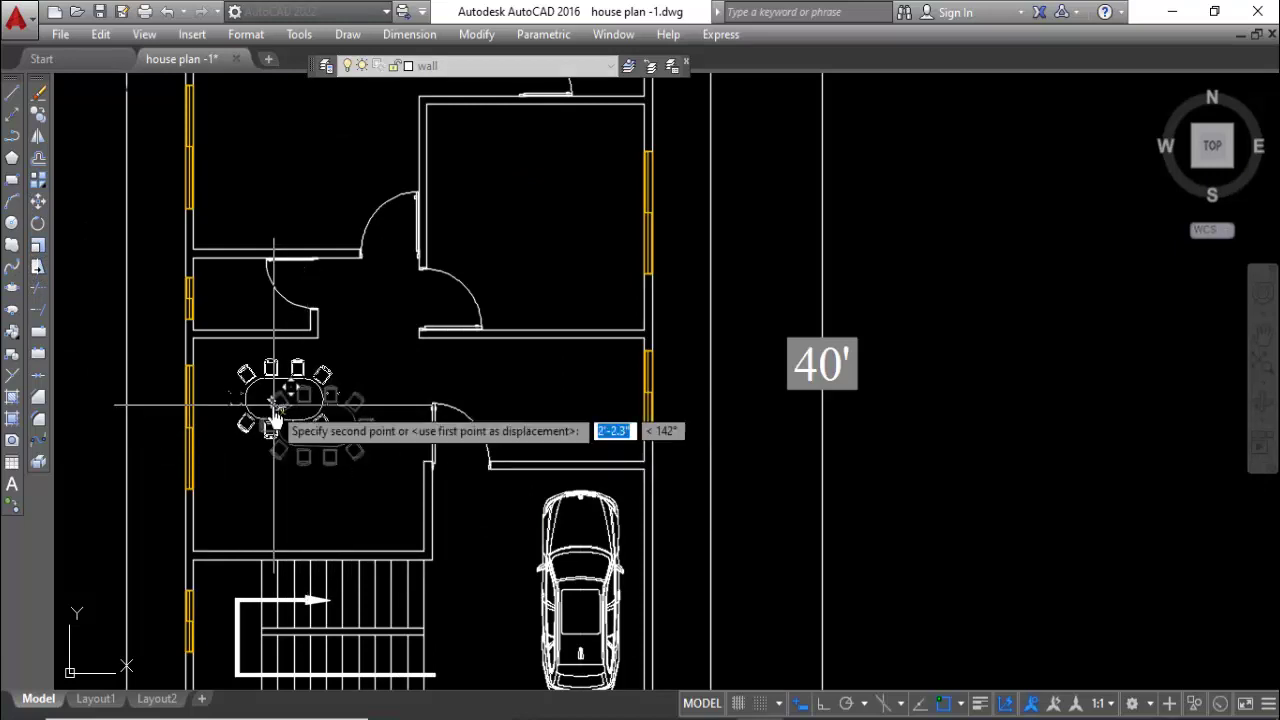
left_click(257, 408)
scroll(512, 430, "down", 4)
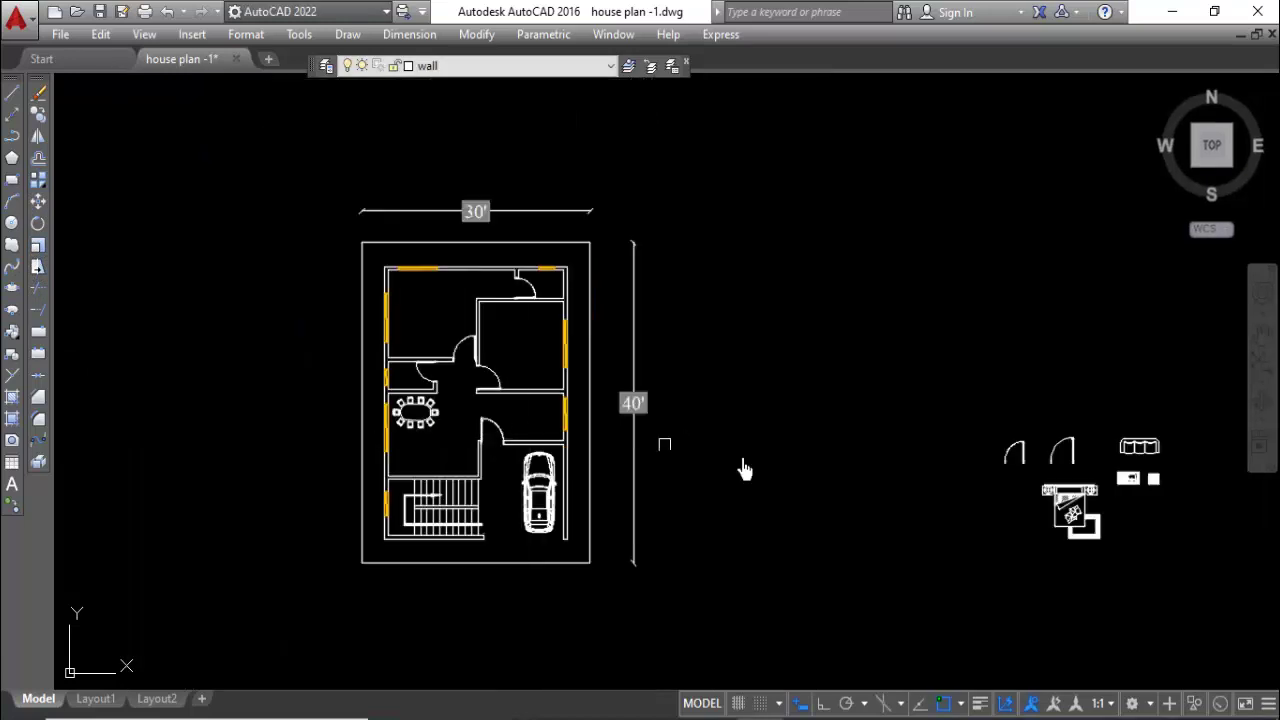
Move the sofa block into the middle-right room.
left_click(38, 126)
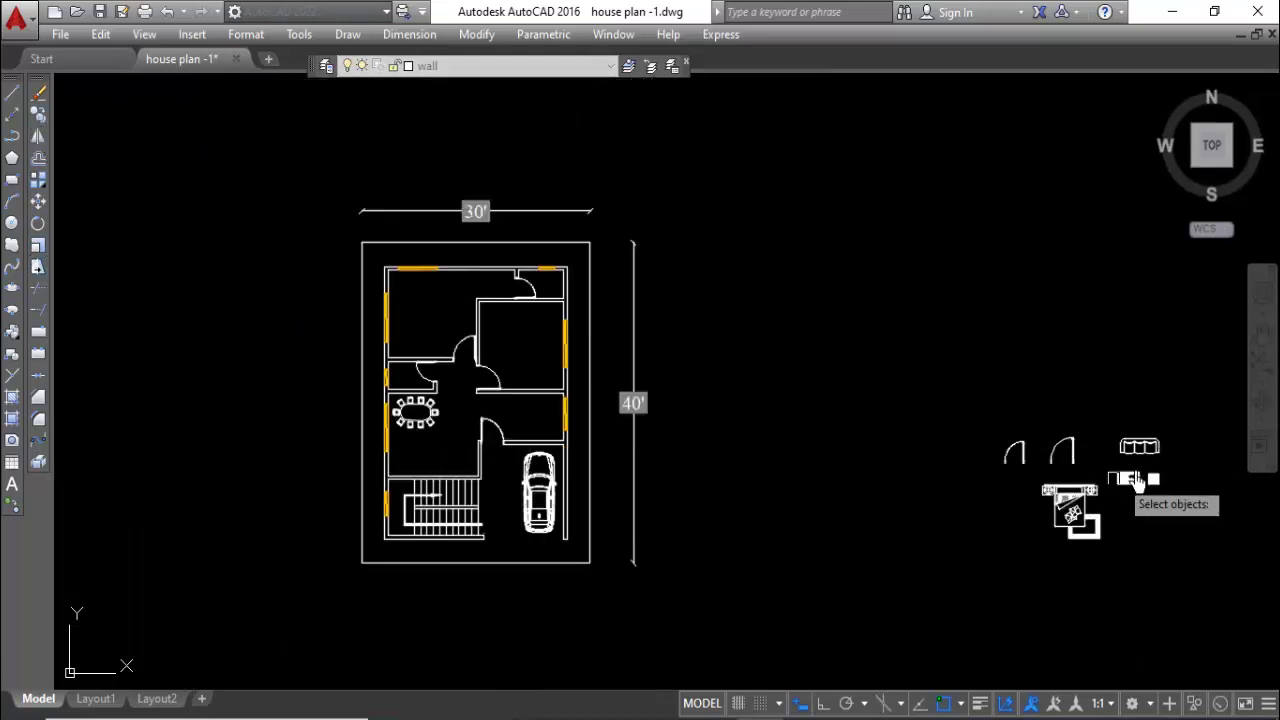
left_click(1140, 447)
key("Return")
left_click(1145, 450)
scroll(543, 443, "up", 2)
scroll(543, 400, "up", 2)
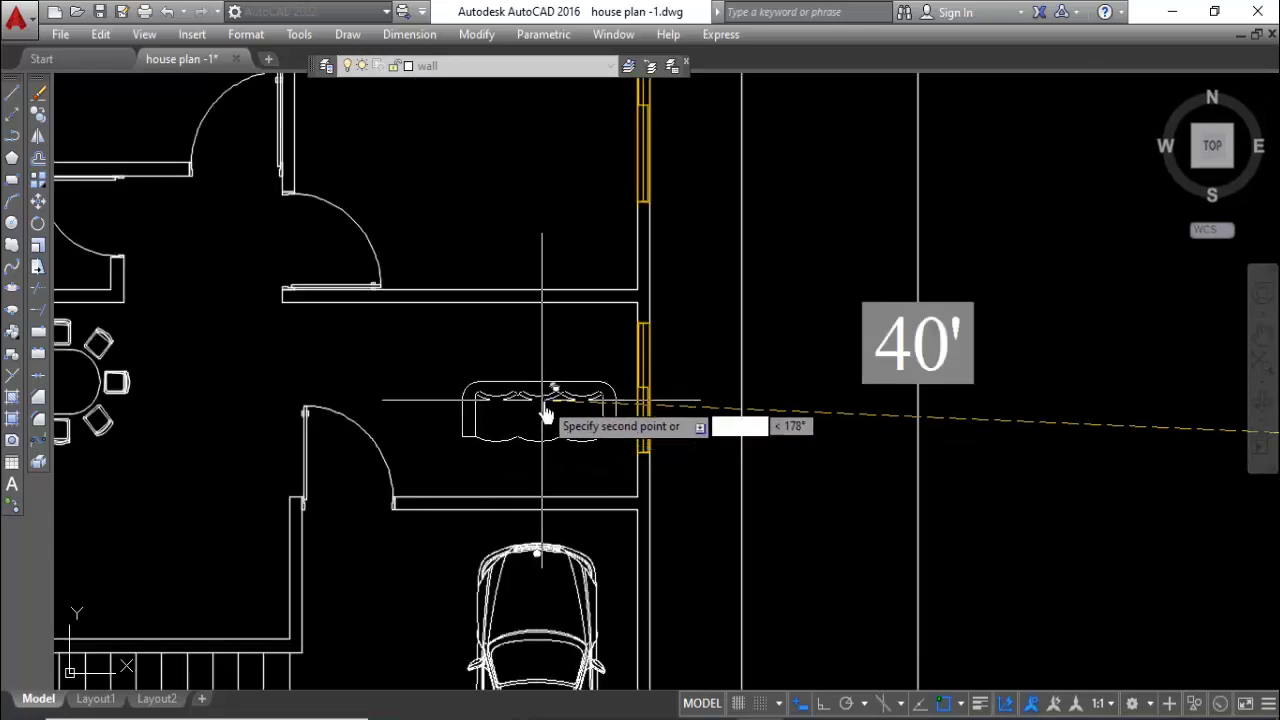
scroll(565, 425, "up", 1)
left_click(565, 423)
Rotate the sofa 90° so it stands upright.
left_click(38, 222)
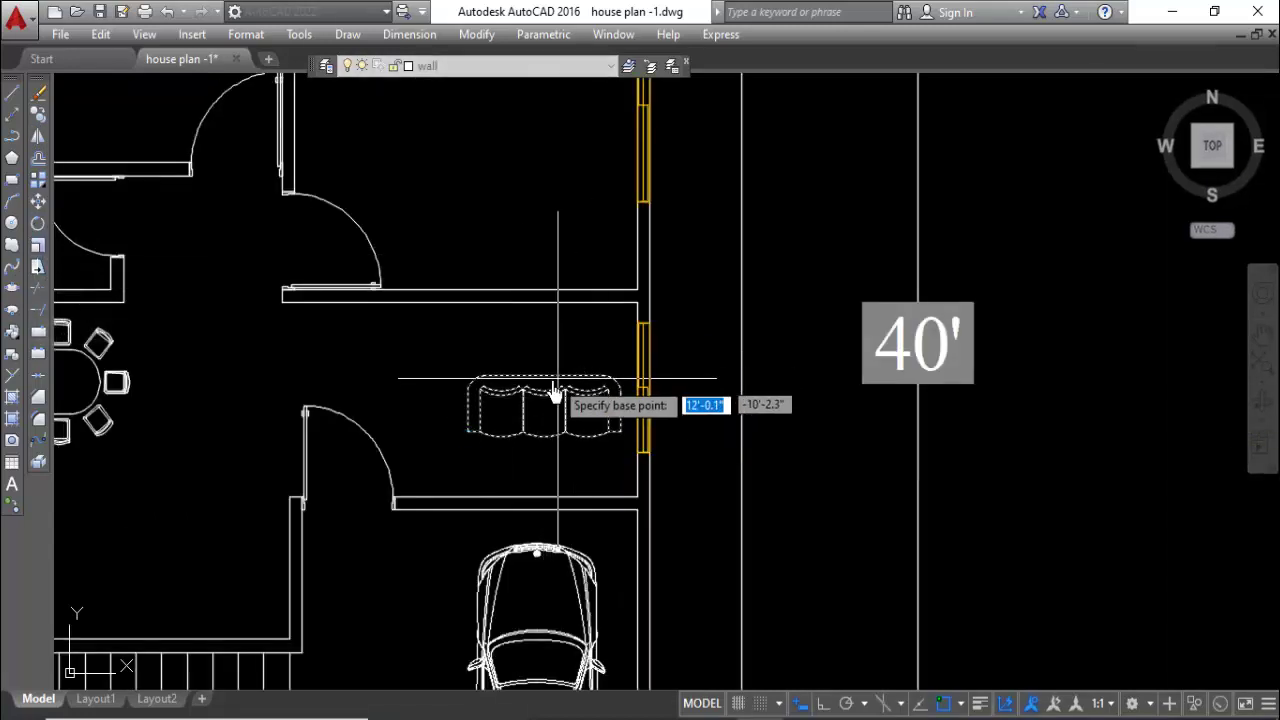
left_click(544, 410)
left_click(545, 482)
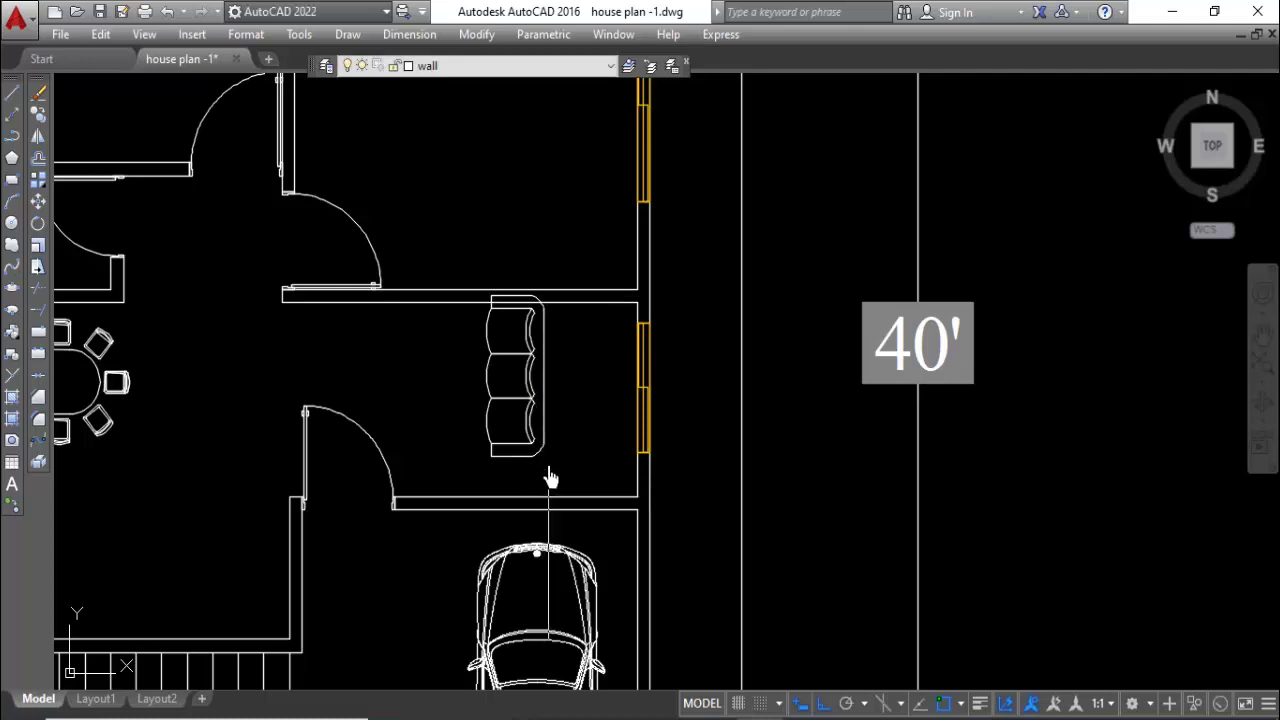
double_click(538, 445)
left_click(801, 211)
Move the sofa against the room's right wall.
left_click(541, 350)
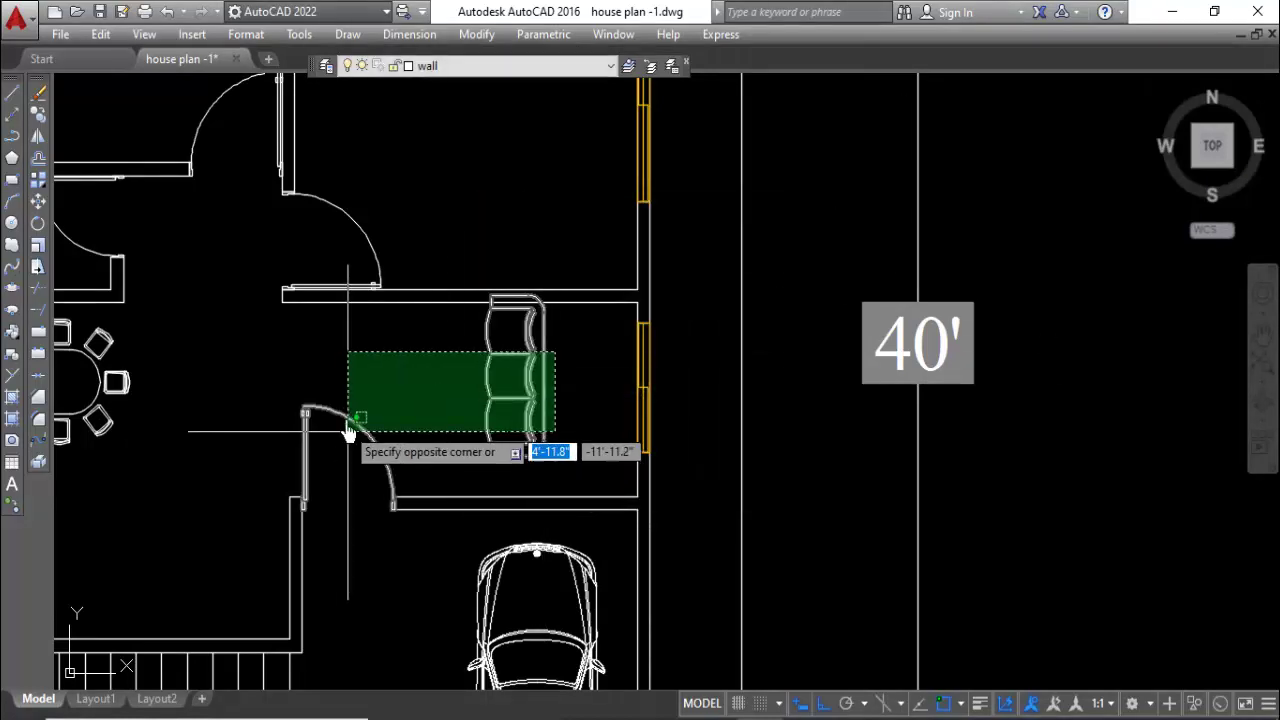
left_click(314, 437)
left_click(40, 203)
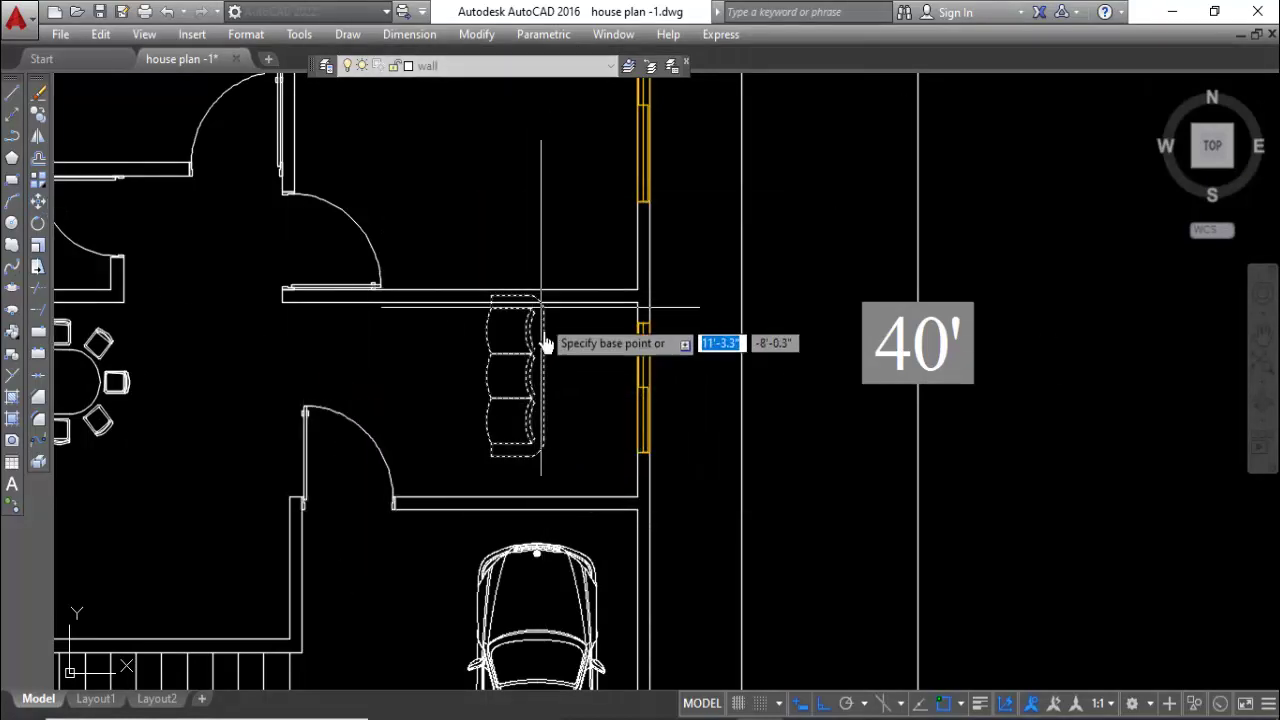
left_click(544, 375)
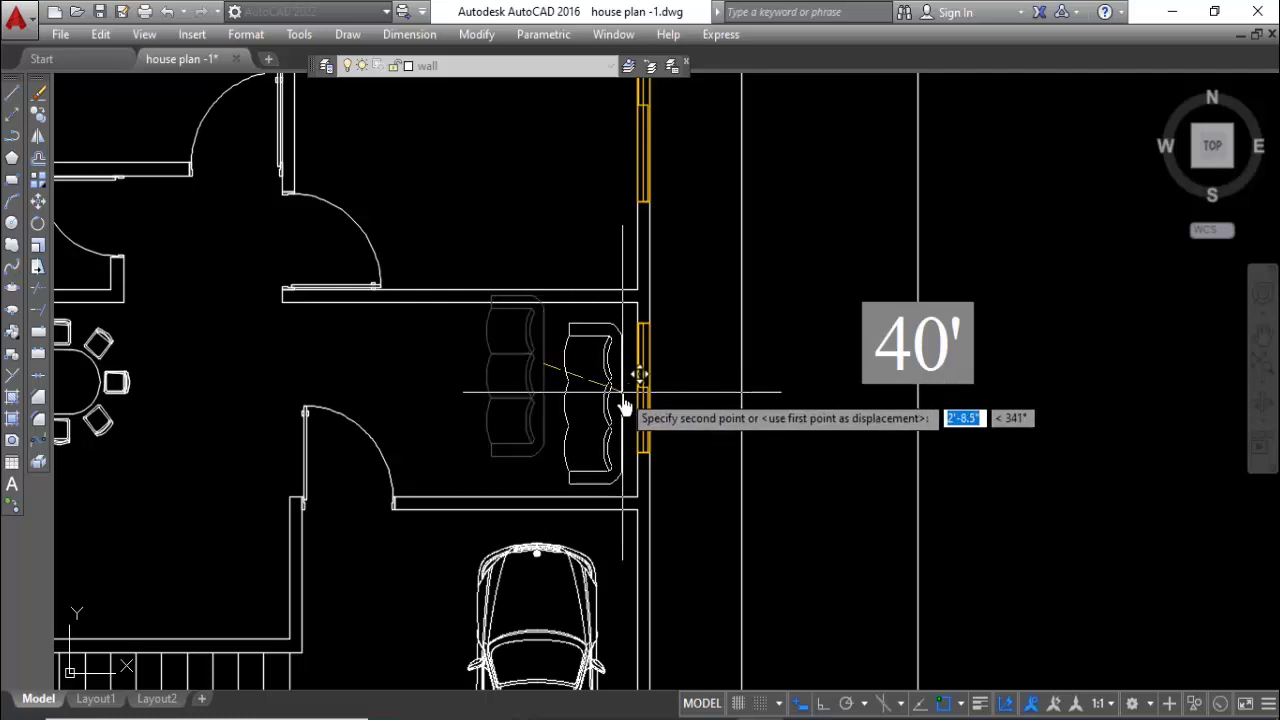
left_click(623, 395)
scroll(838, 452, "down", 5)
Move the bed set with rug into the upper-right bedroom.
scroll(417, 545, "down", 2)
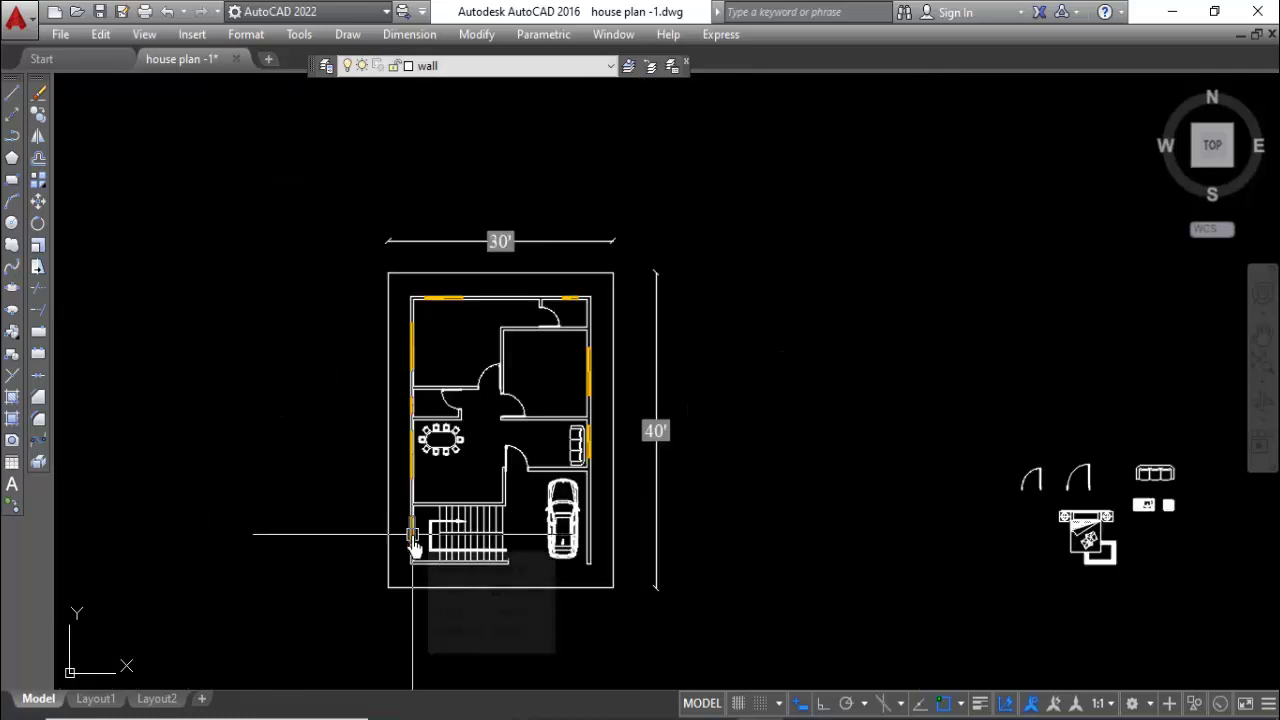
key("space")
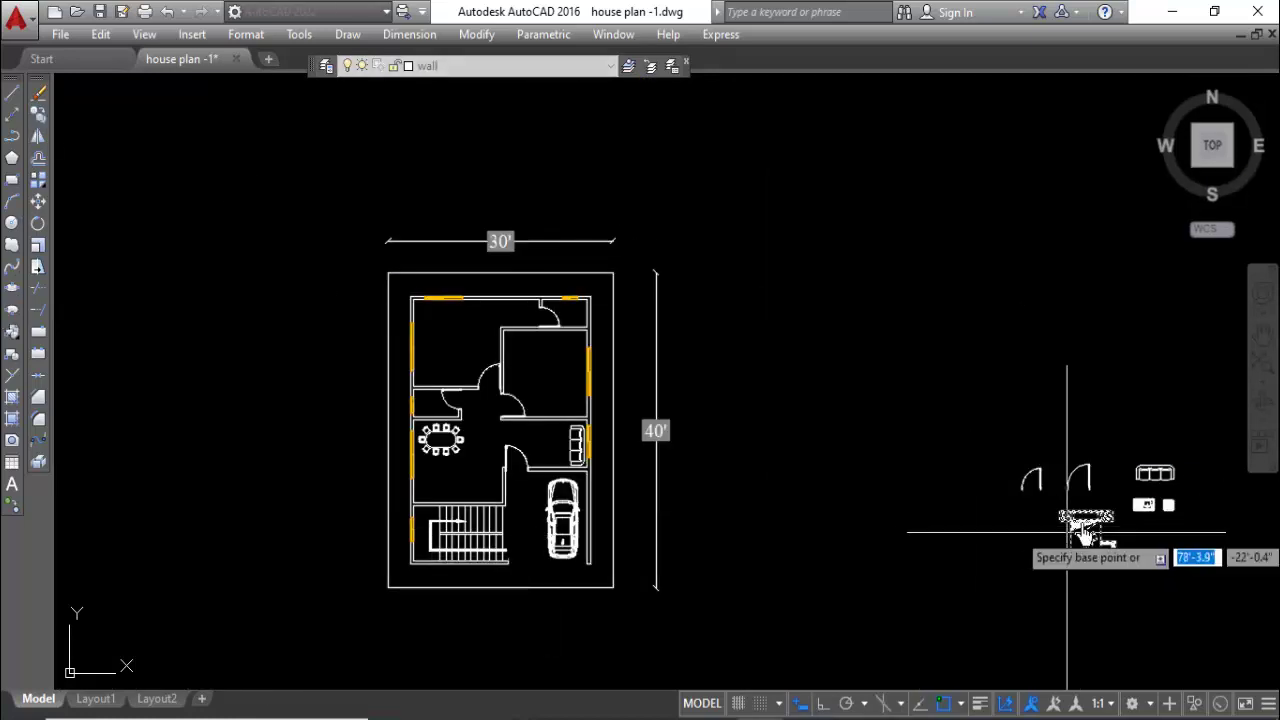
left_click(1088, 514)
scroll(465, 318, "up", 4)
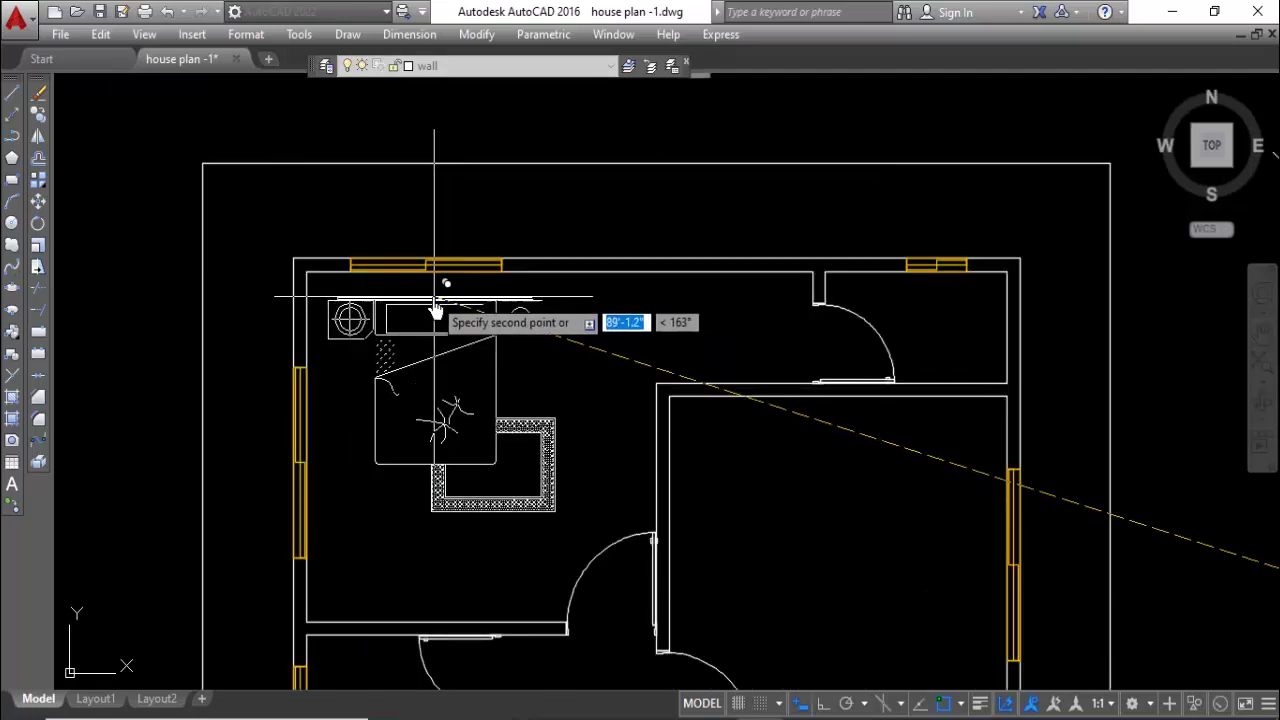
scroll(430, 290, "down", 3)
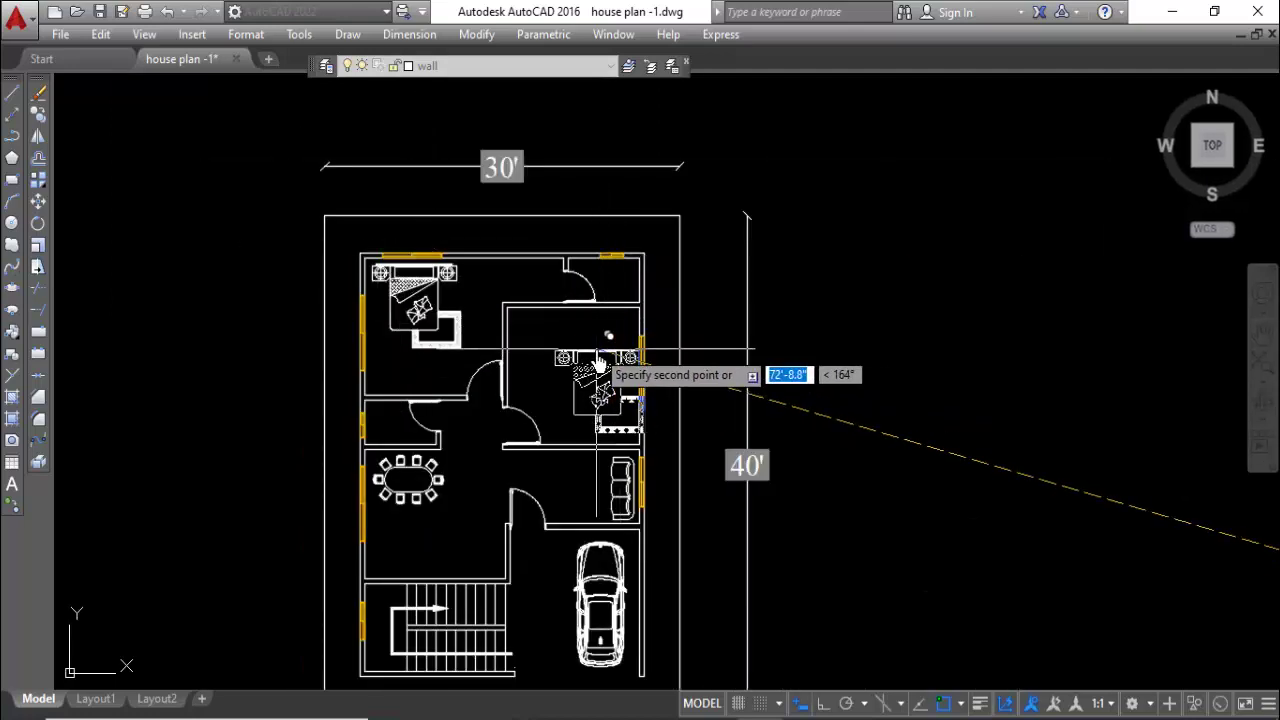
scroll(566, 320, "up", 2)
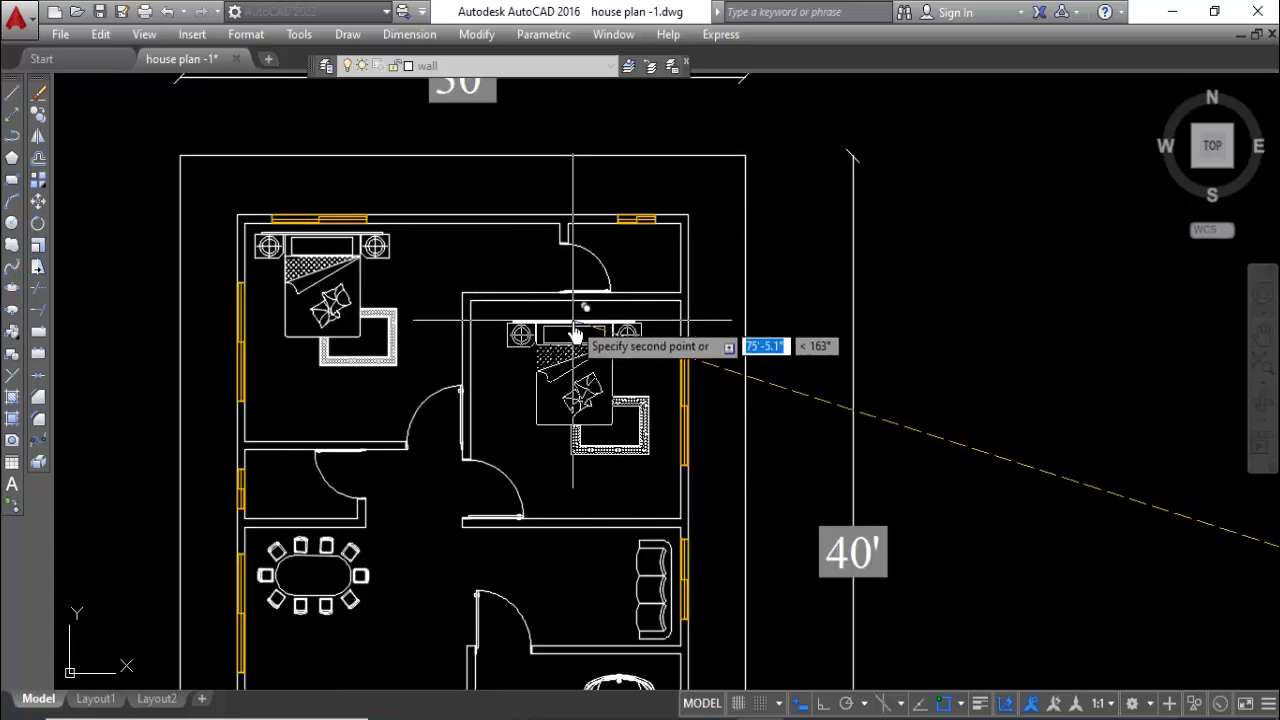
left_click(575, 336)
Rotate the bed set a quarter turn.
left_click(38, 226)
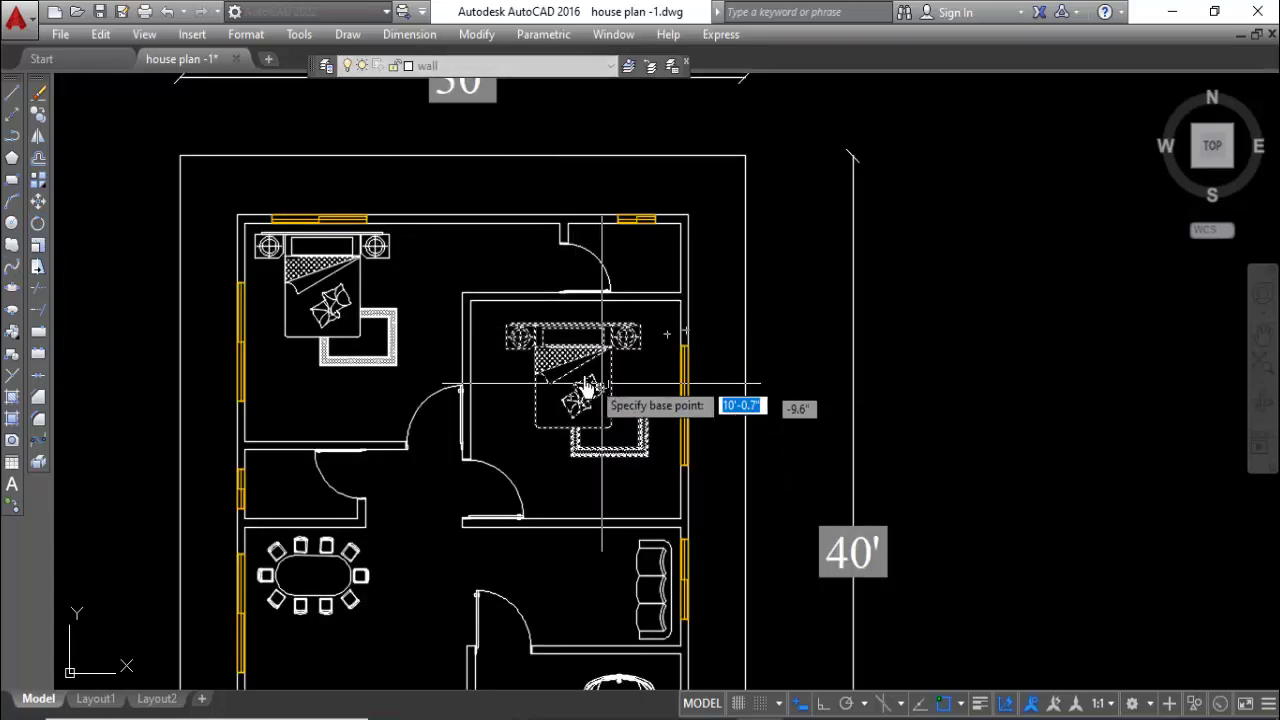
left_click(586, 390)
left_click(570, 510)
left_click(612, 430)
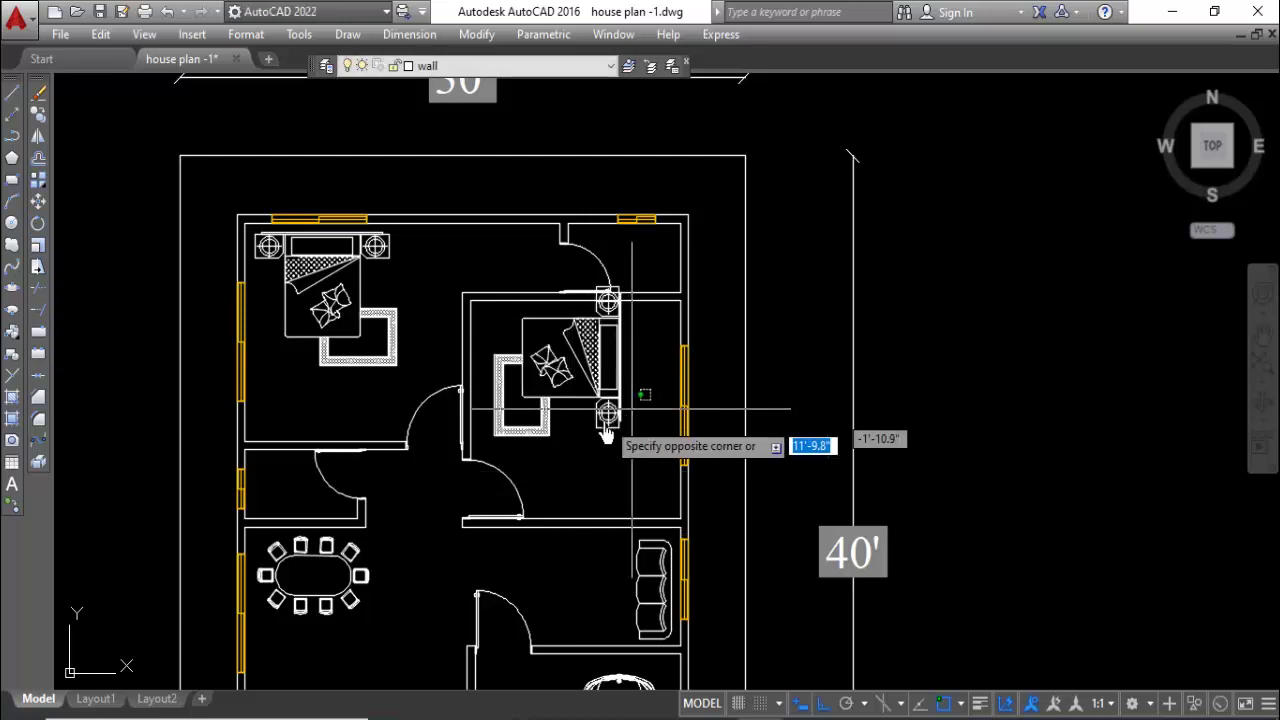
double_click(543, 432)
key("Escape")
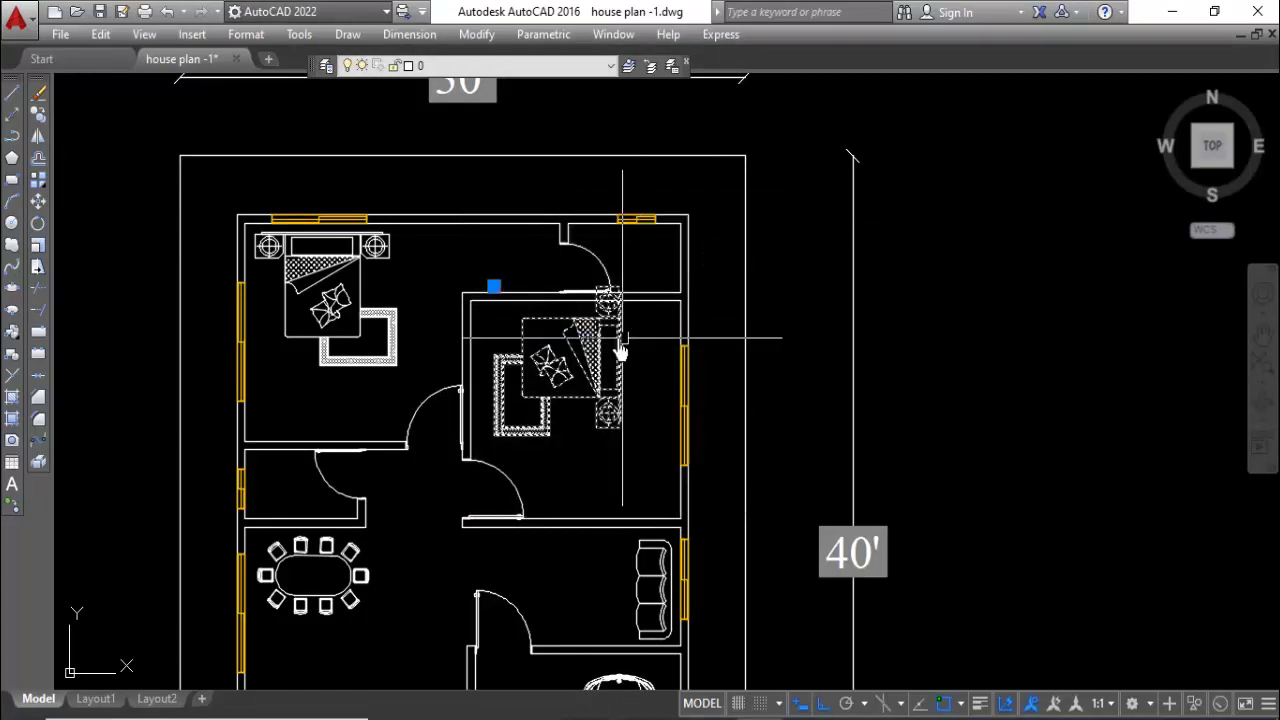
Move the bed set until its headboard sits flush against the right wall.
left_click(40, 201)
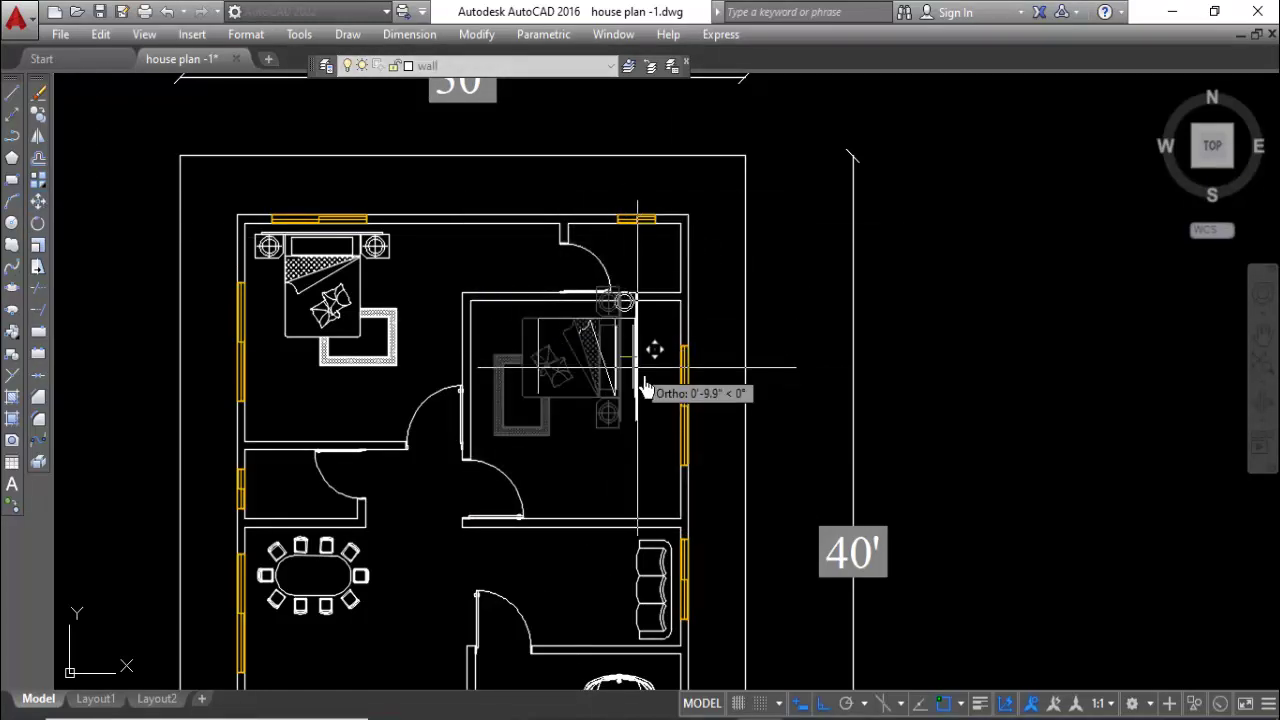
left_click(635, 390)
scroll(670, 412, "up", 2)
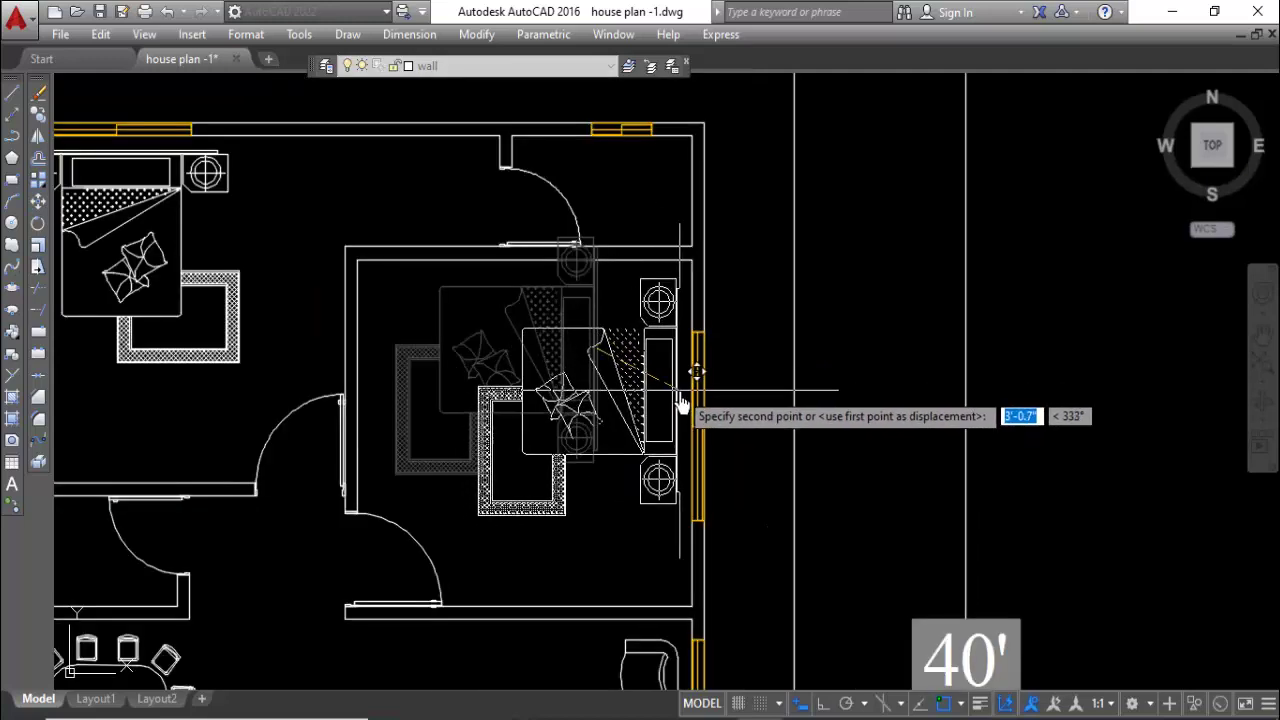
left_click(694, 395)
left_click(610, 425)
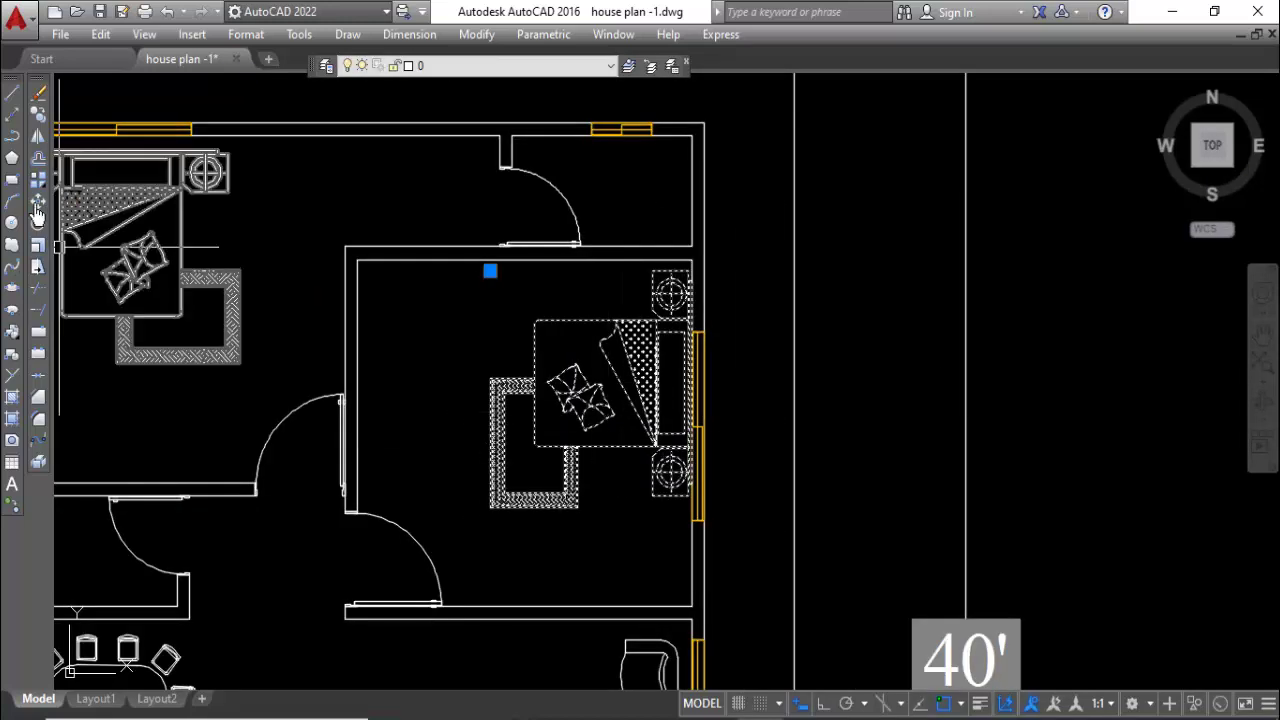
left_click(40, 201)
scroll(471, 371, "up", 2)
left_click(462, 374)
left_click(457, 380)
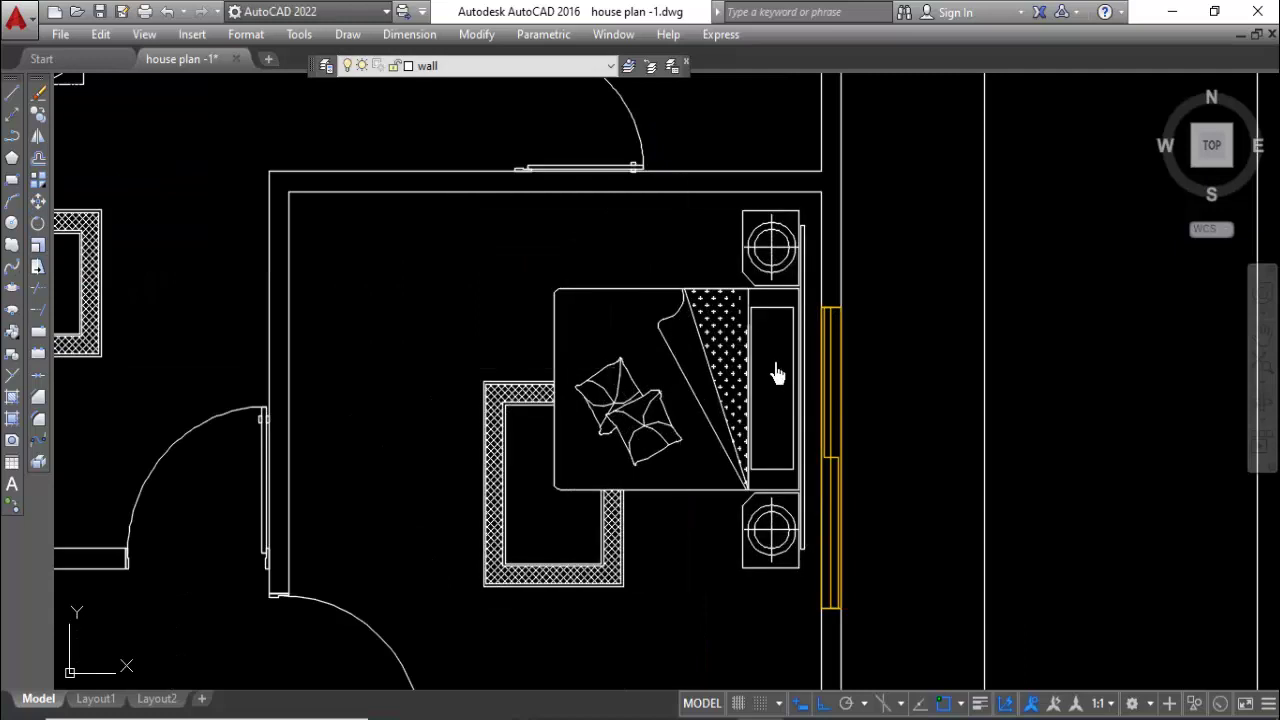
scroll(789, 443, "down", 4)
scroll(785, 467, "down", 1)
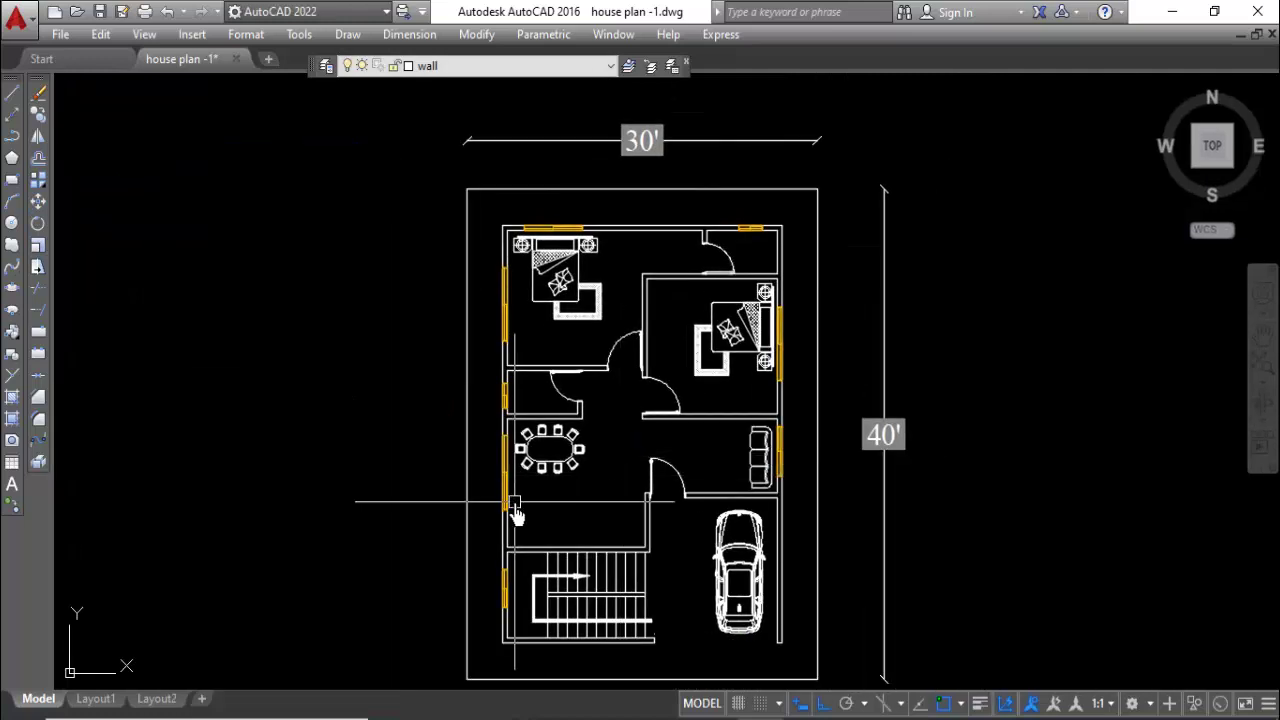
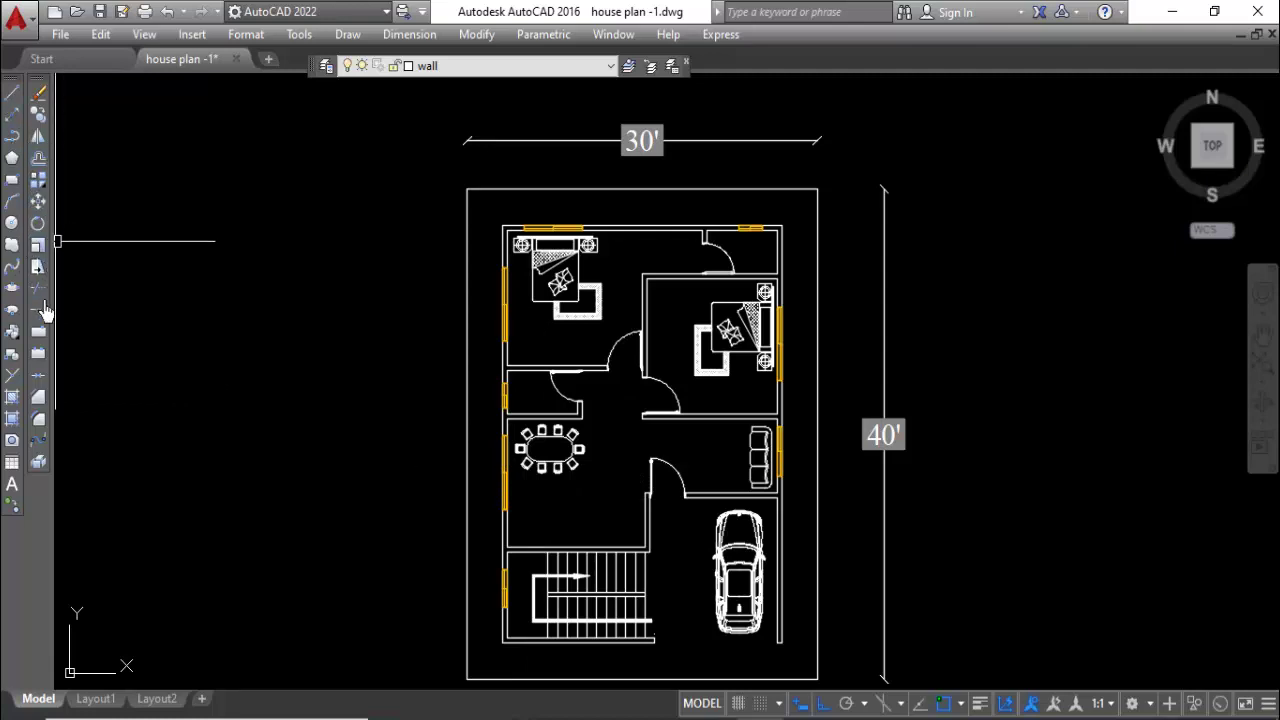
Draw the kitchen counter rectangle below the dining area.
type("e")
key("Return")
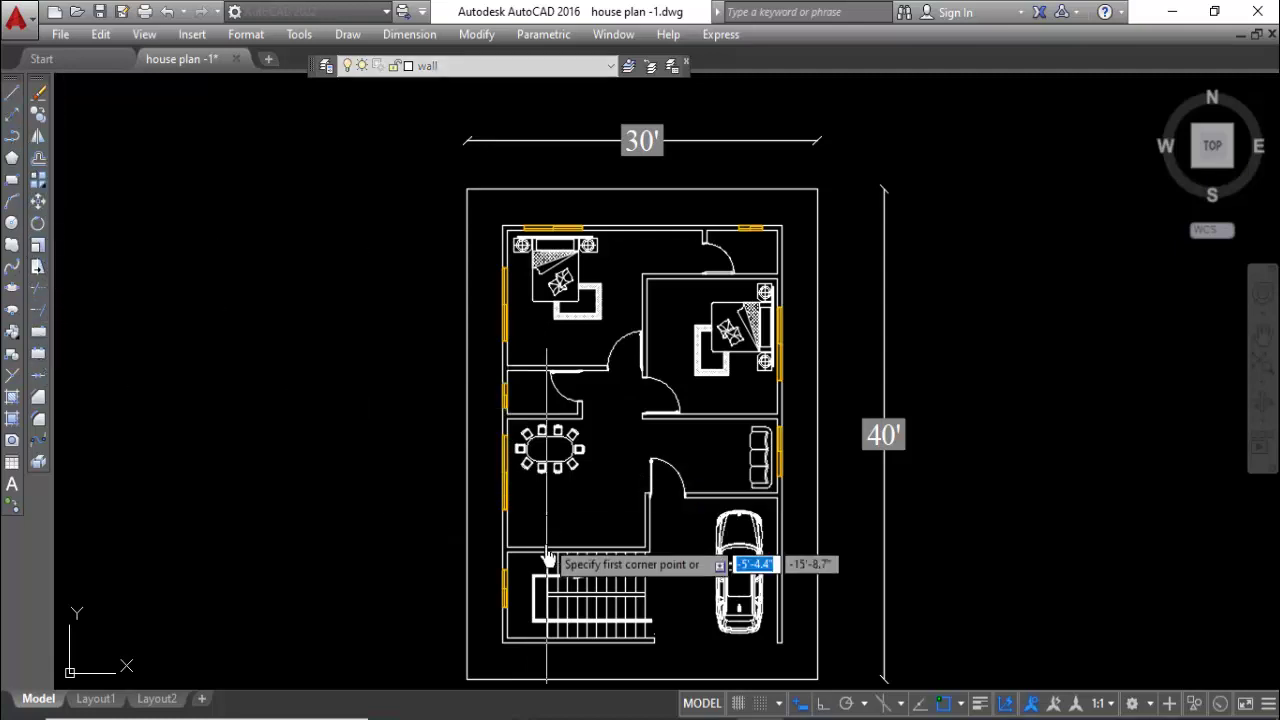
scroll(543, 555, "up", 3)
left_click(481, 527)
left_click(830, 465)
scroll(371, 471, "down", 3)
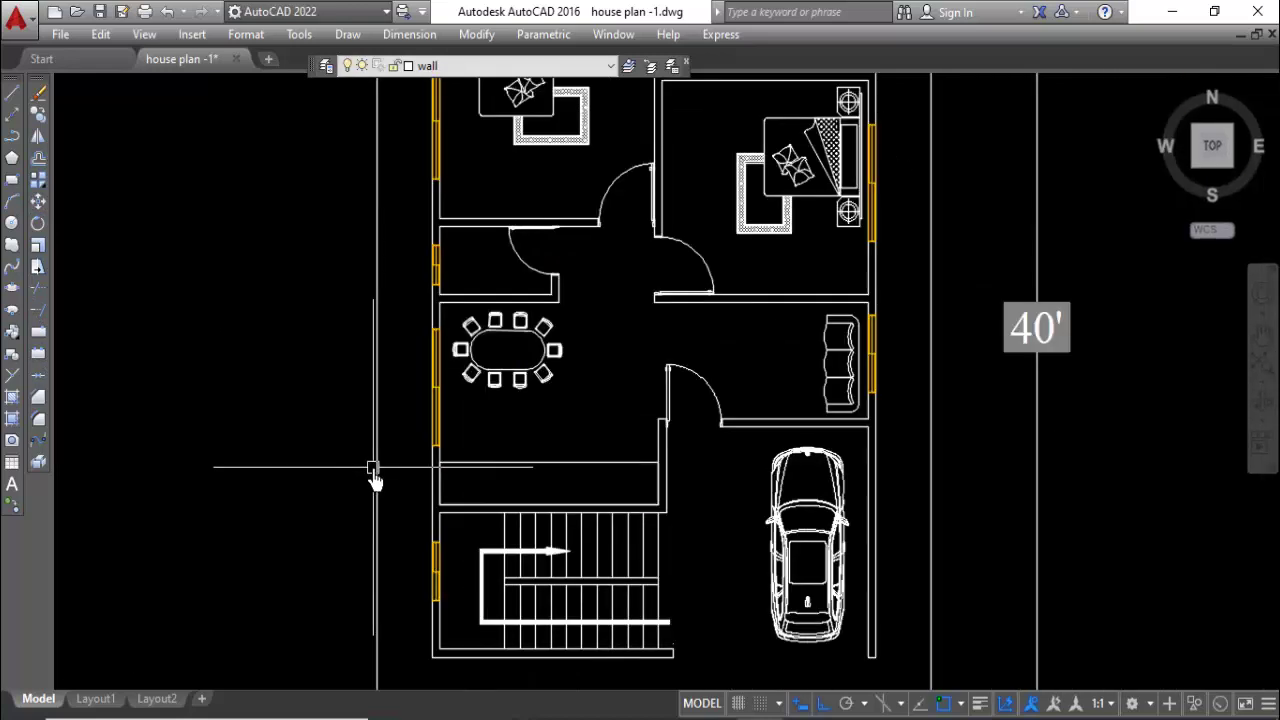
scroll(829, 471, "down", 3)
scroll(877, 477, "up", 5)
scroll(877, 477, "up", 3)
Move the sink and stove onto the counter, then shift the stove further right.
left_click(880, 430)
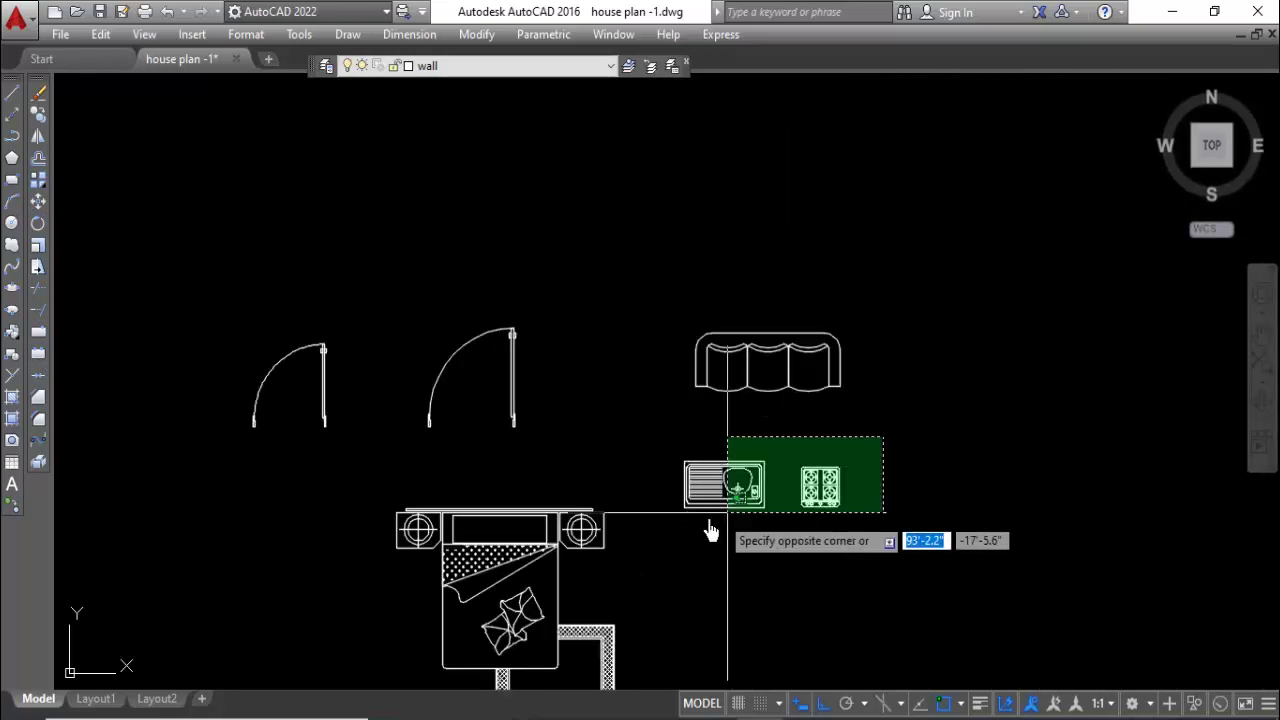
left_click(709, 523)
left_click(40, 122)
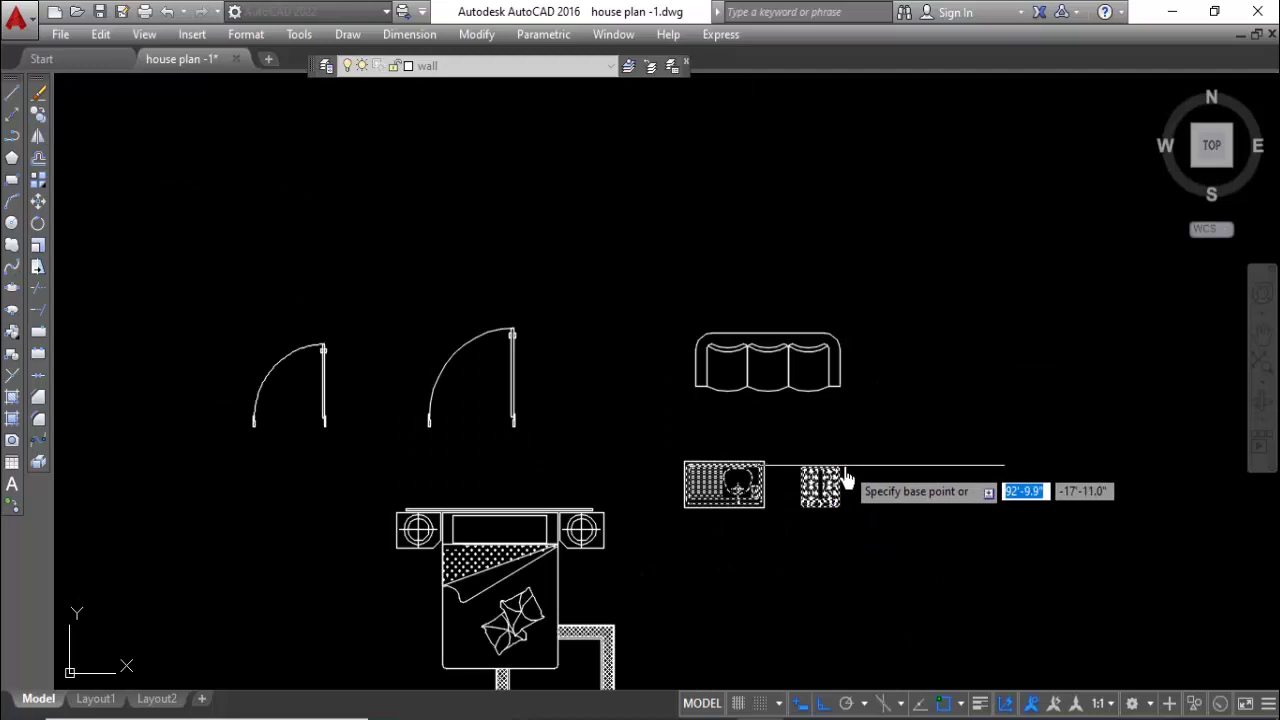
left_click(851, 477)
scroll(963, 423, "down", 3)
scroll(560, 435, "down", 3)
scroll(729, 409, "up", 2)
scroll(714, 423, "up", 3)
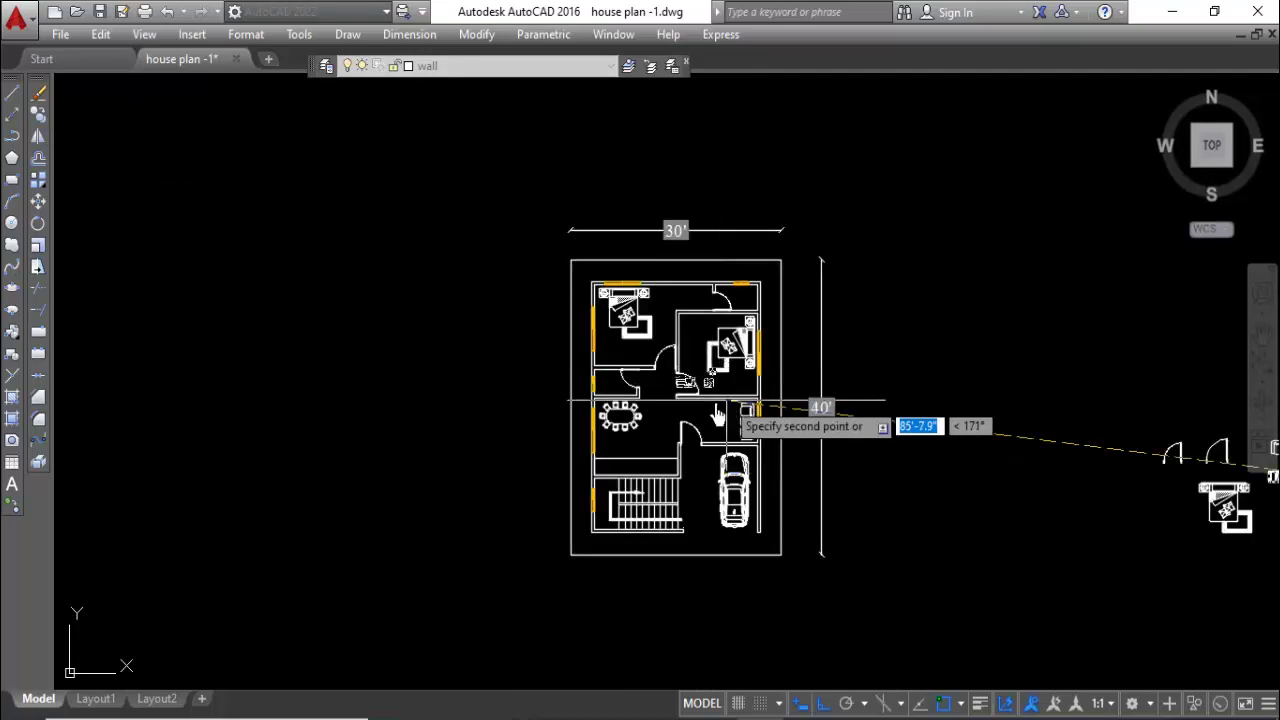
scroll(600, 480, "up", 1)
scroll(650, 458, "up", 5)
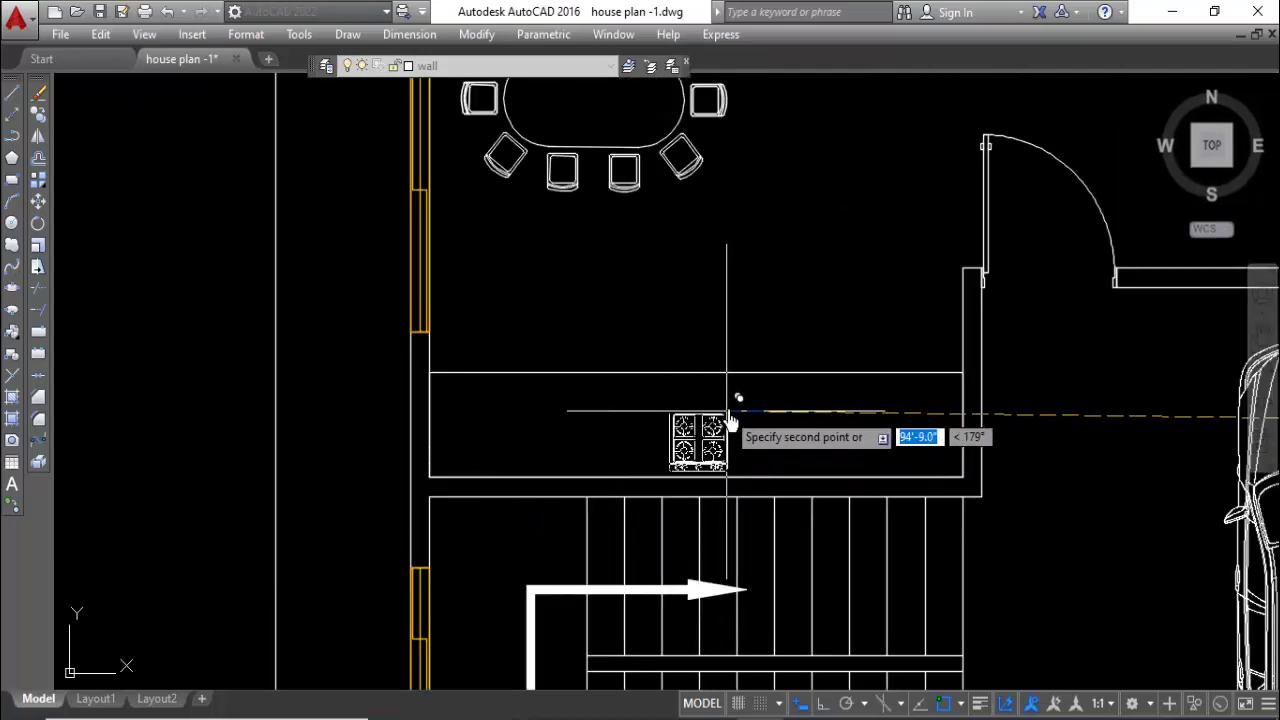
left_click(729, 402)
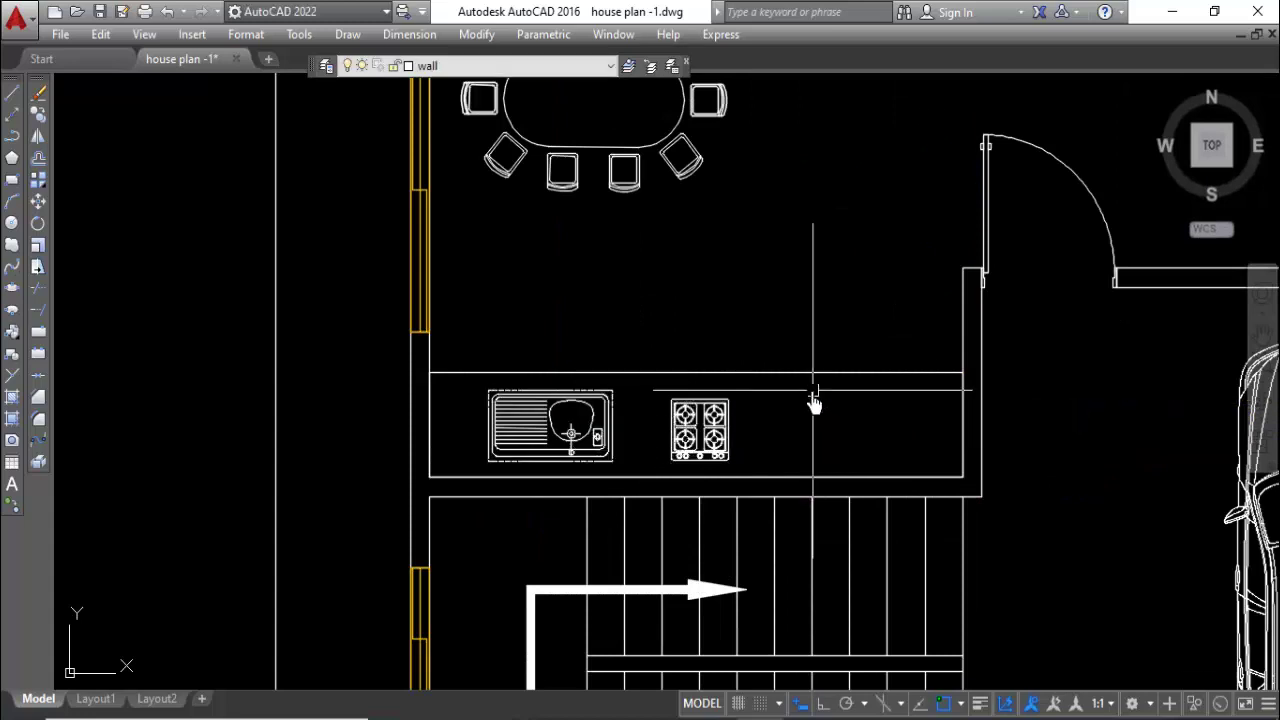
left_click(712, 408)
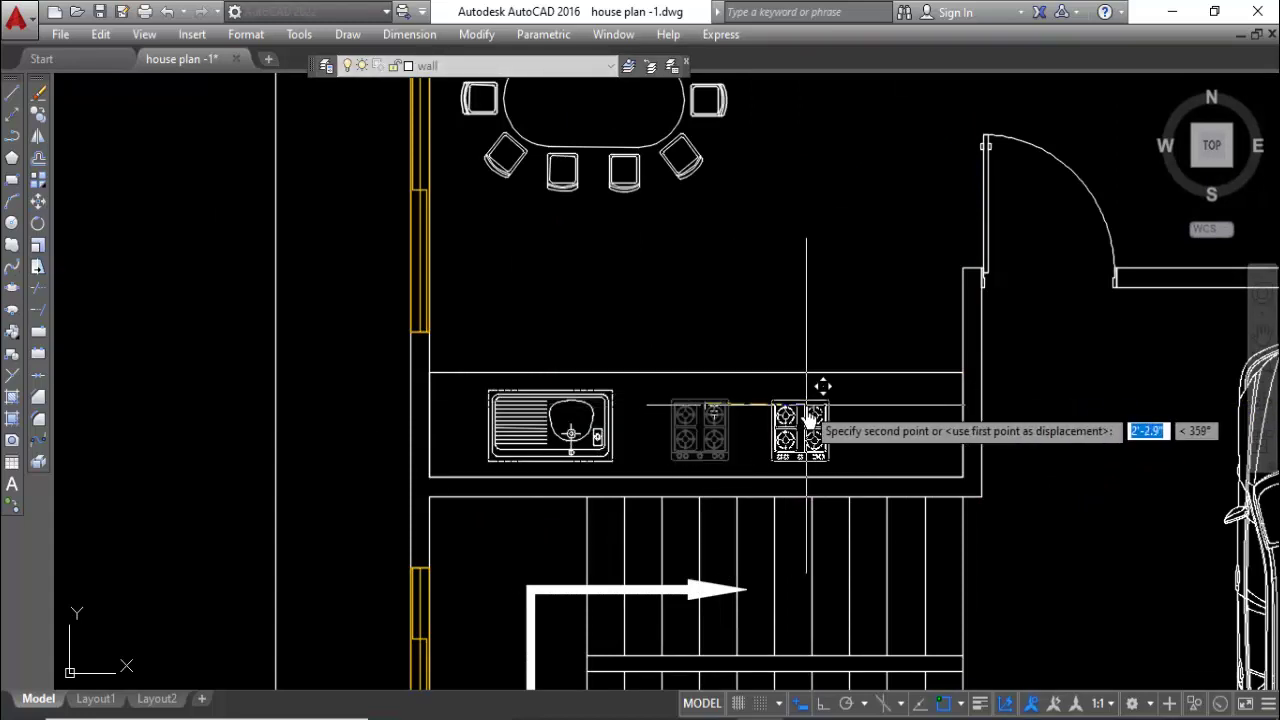
left_click(825, 400)
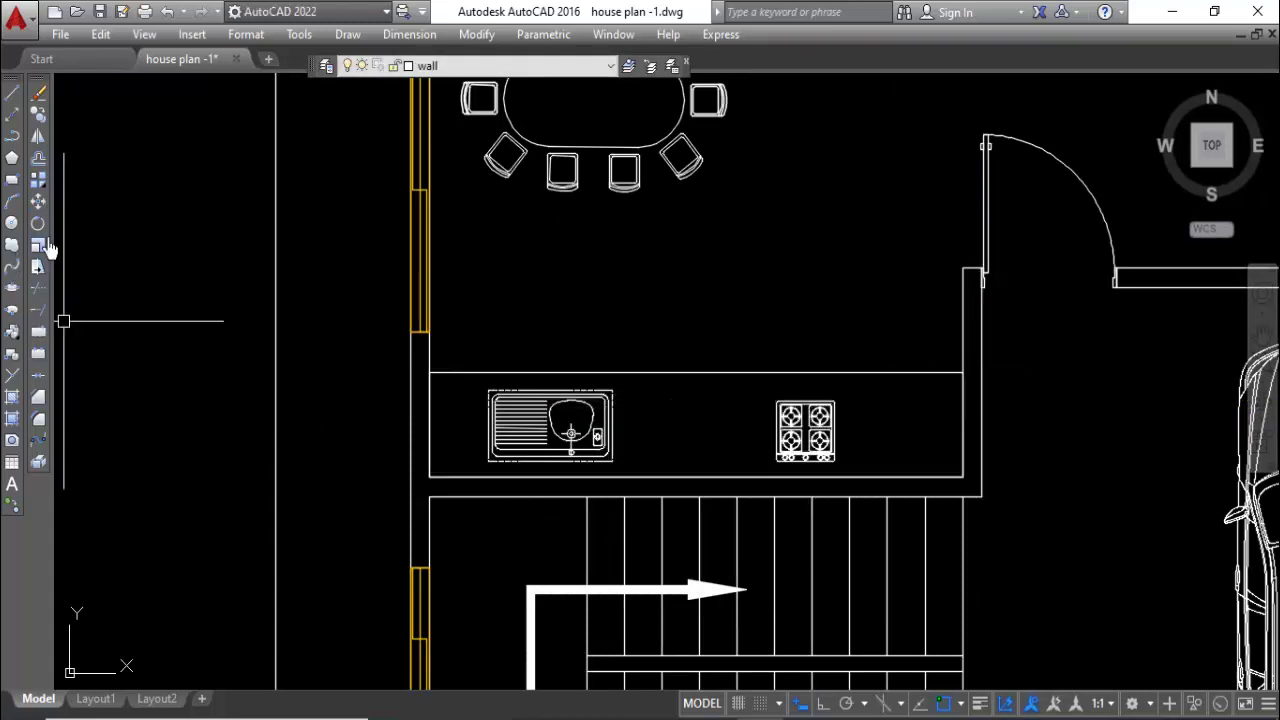
Stretch the counter's top edge down to make the counter shallower.
left_click(28, 288)
left_click(1028, 343)
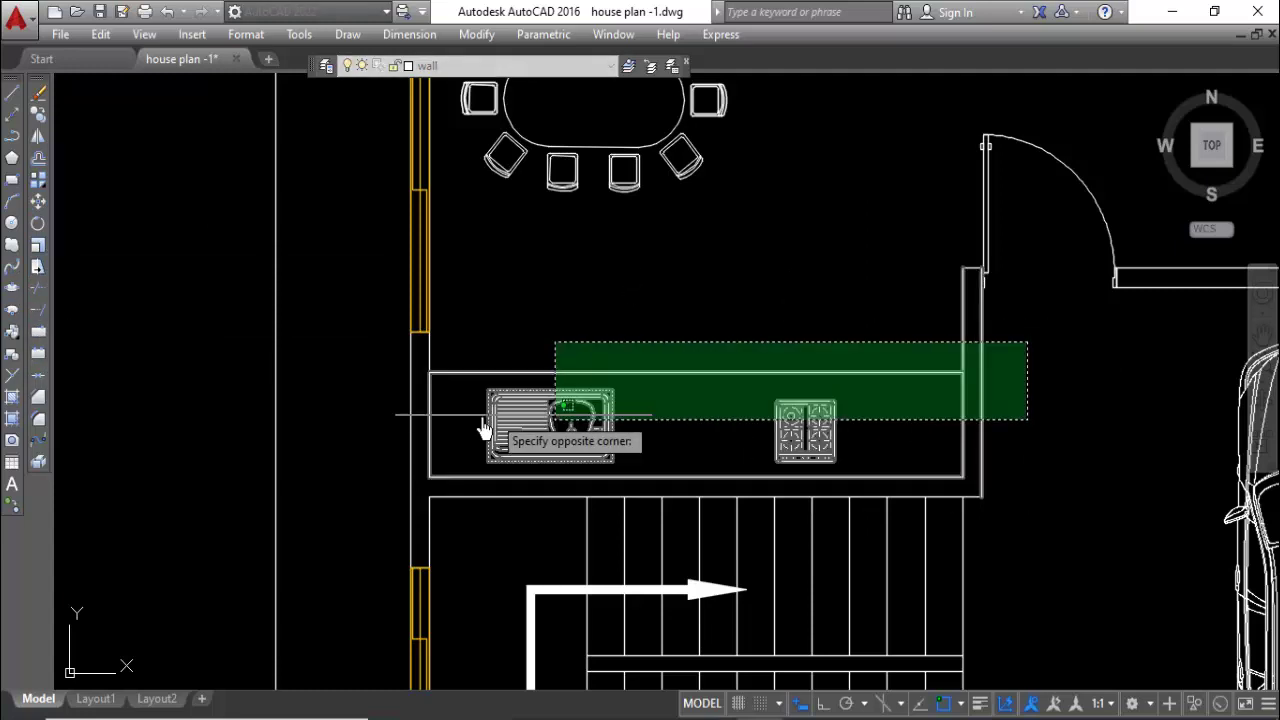
left_click(382, 381)
key("Return")
left_click(1060, 386)
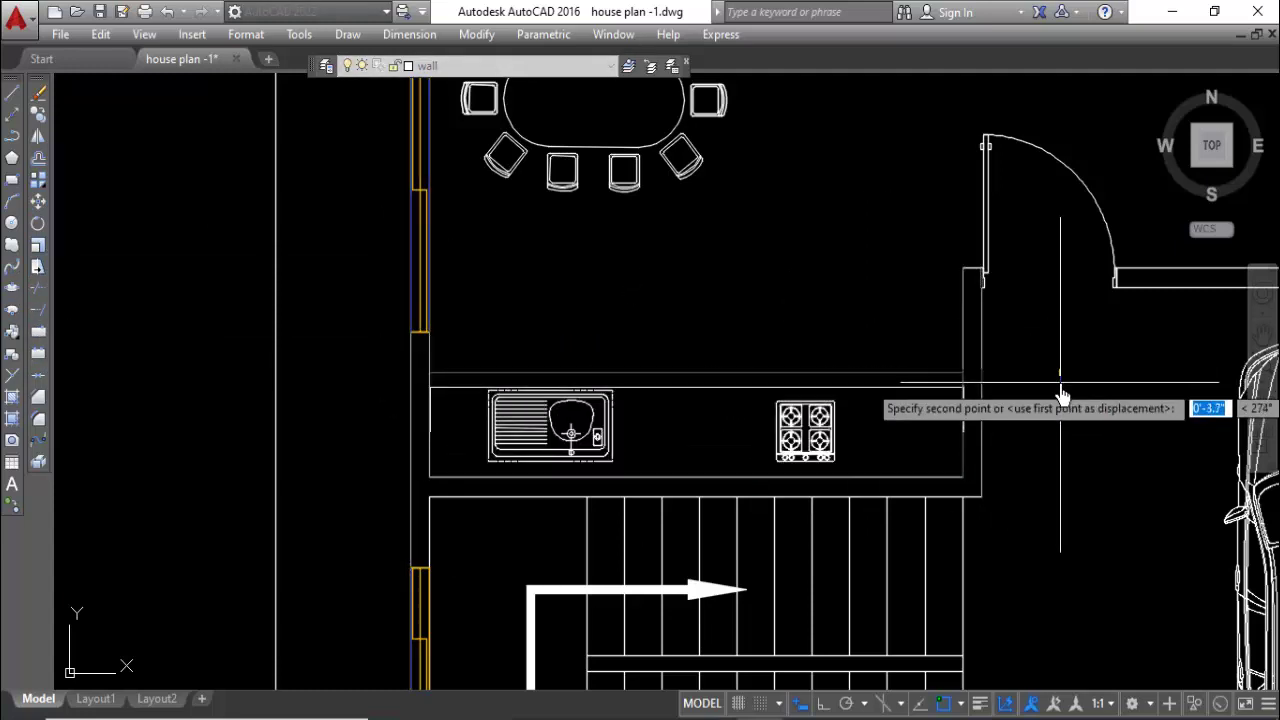
left_click(1063, 400)
Move the sink to a new spot on the counter.
left_click(525, 482)
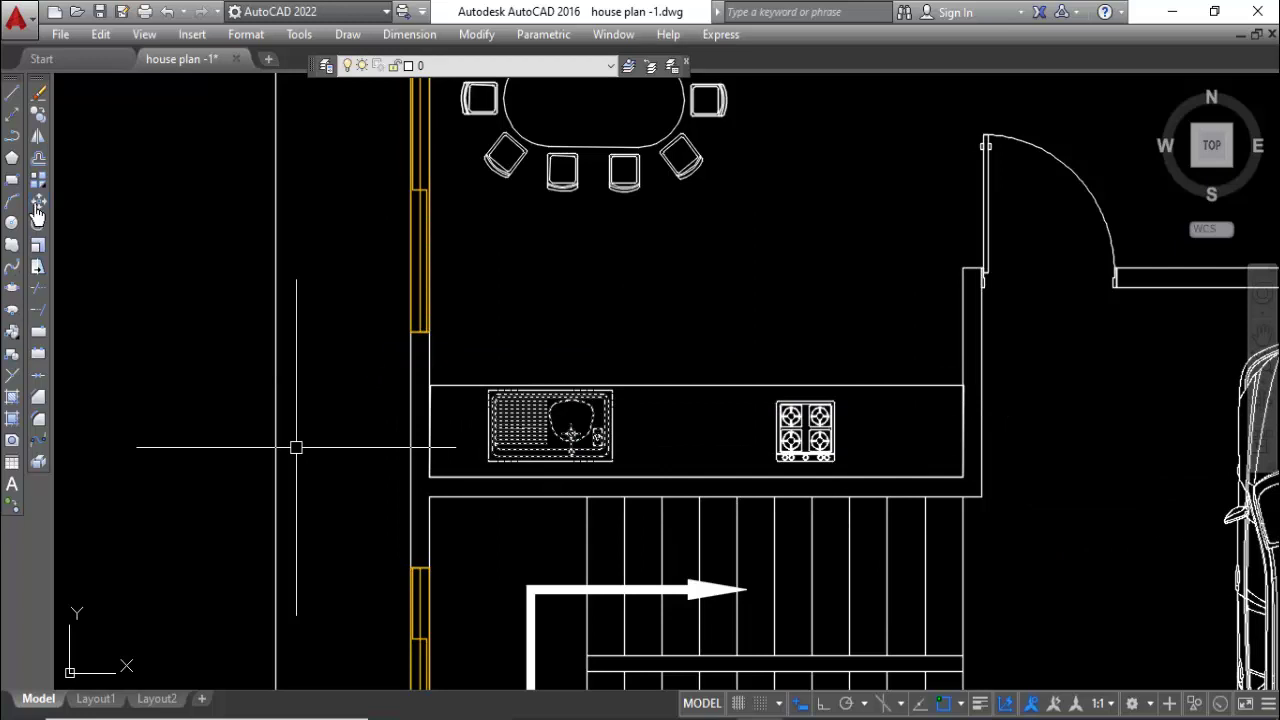
left_click(37, 208)
scroll(551, 491, "up", 4)
left_click(543, 448)
scroll(547, 484, "up", 2)
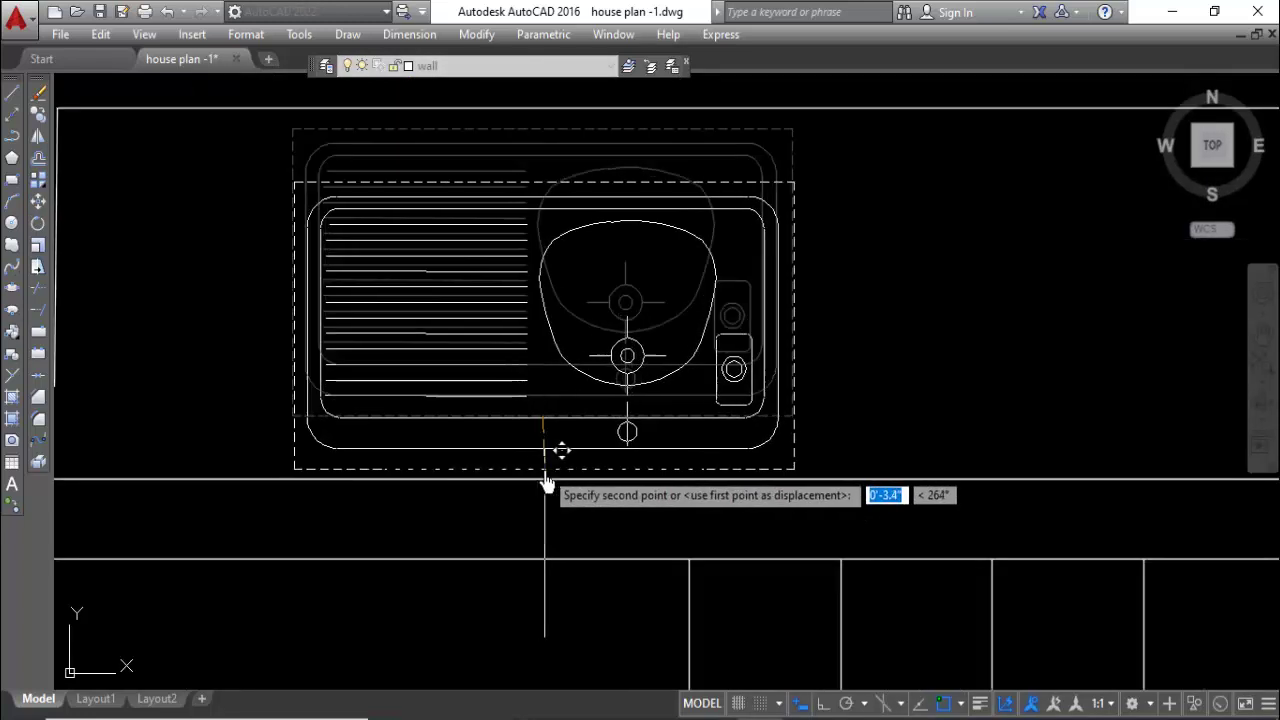
left_click(545, 483)
scroll(420, 476, "down", 2)
Move the stove to its new position on the counter.
left_click(1171, 414)
left_click(37, 208)
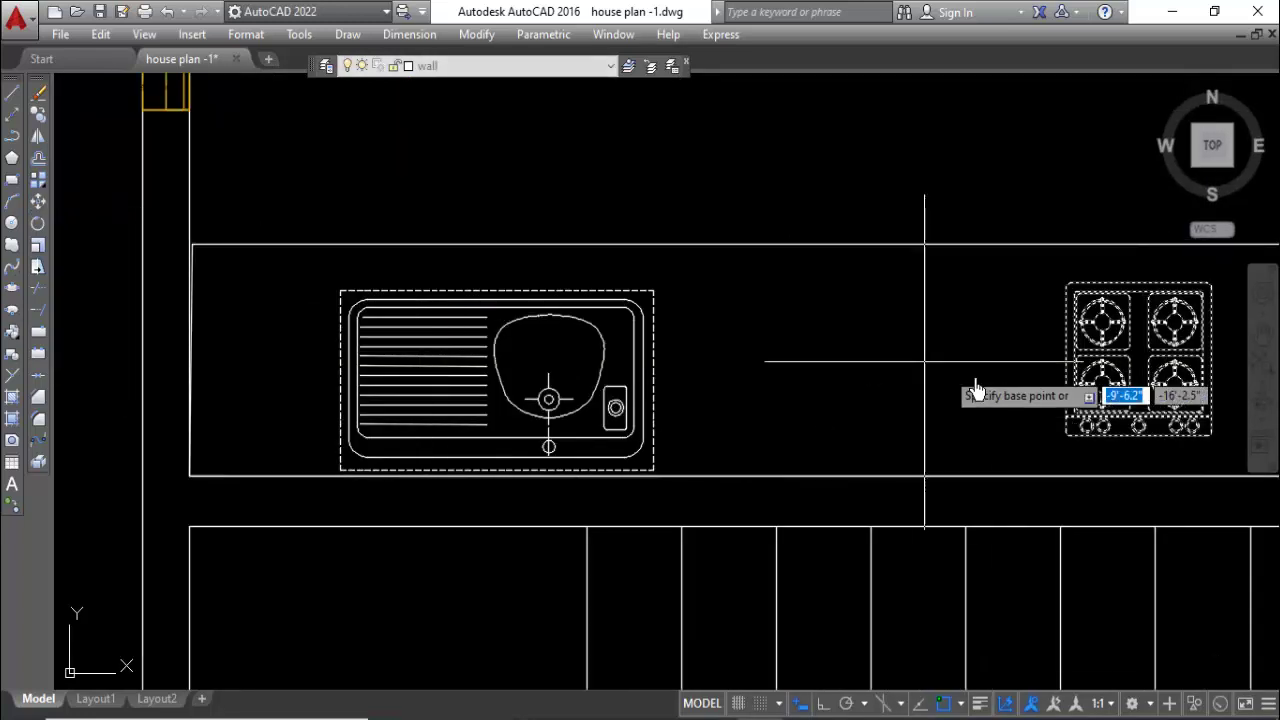
mouse_move(975, 390)
middle_mouse_down()
mouse_move(843, 409)
mouse_move(875, 432)
middle_mouse_up()
scroll(871, 380, "up", 2)
left_click(871, 420)
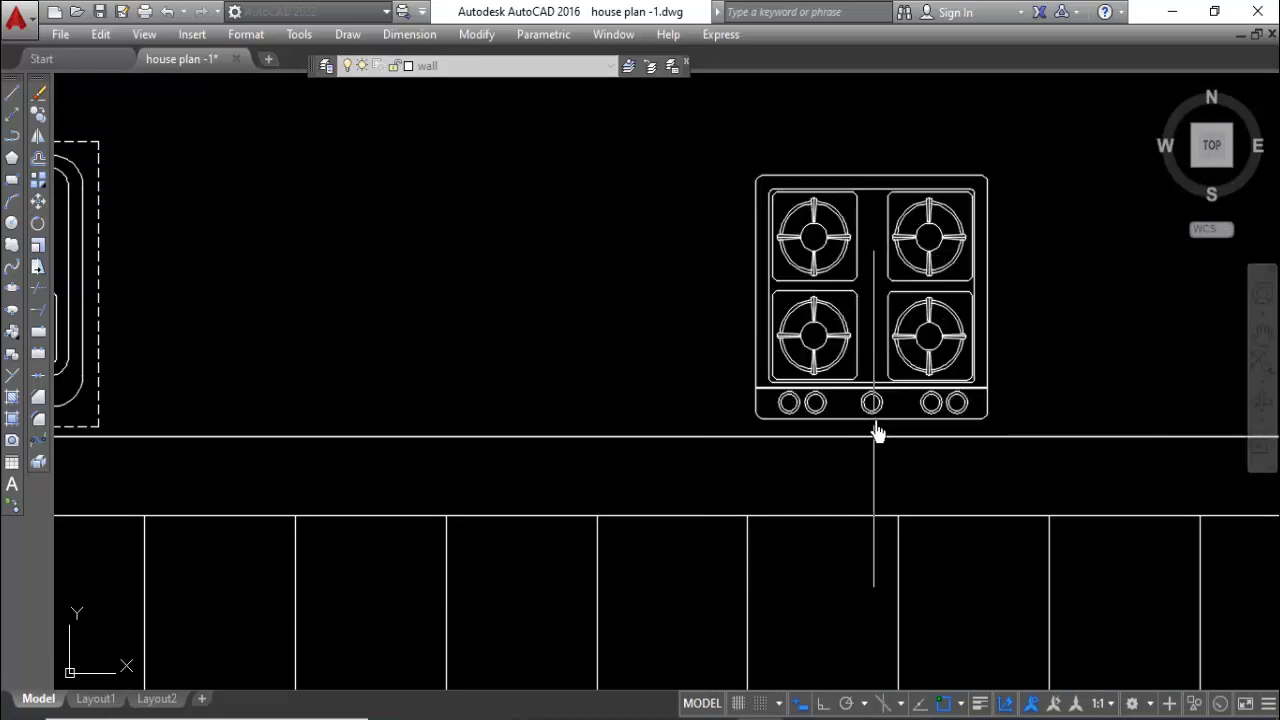
scroll(875, 432, "down", 3)
scroll(875, 432, "down", 3)
scroll(860, 440, "up", 2)
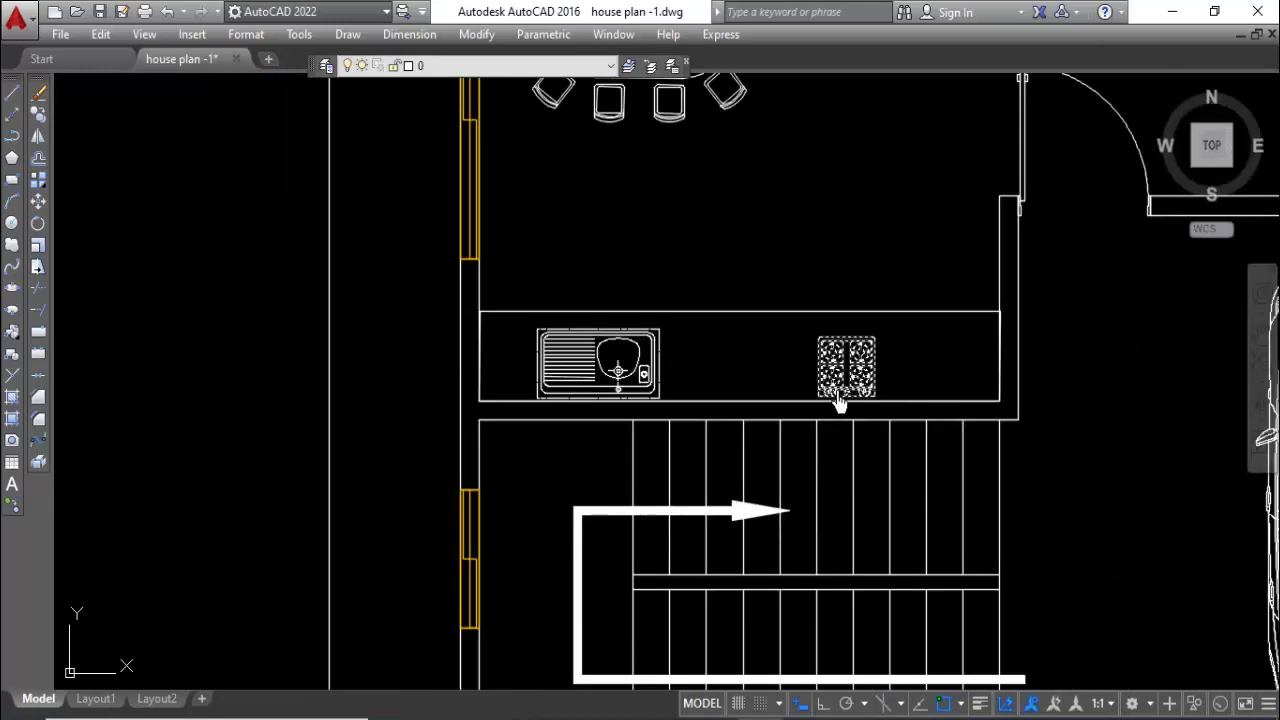
Open the stove block for editing and close it without changes.
double_click(846, 367)
left_click(801, 213)
scroll(713, 507, "down", 3)
scroll(713, 507, "down", 1)
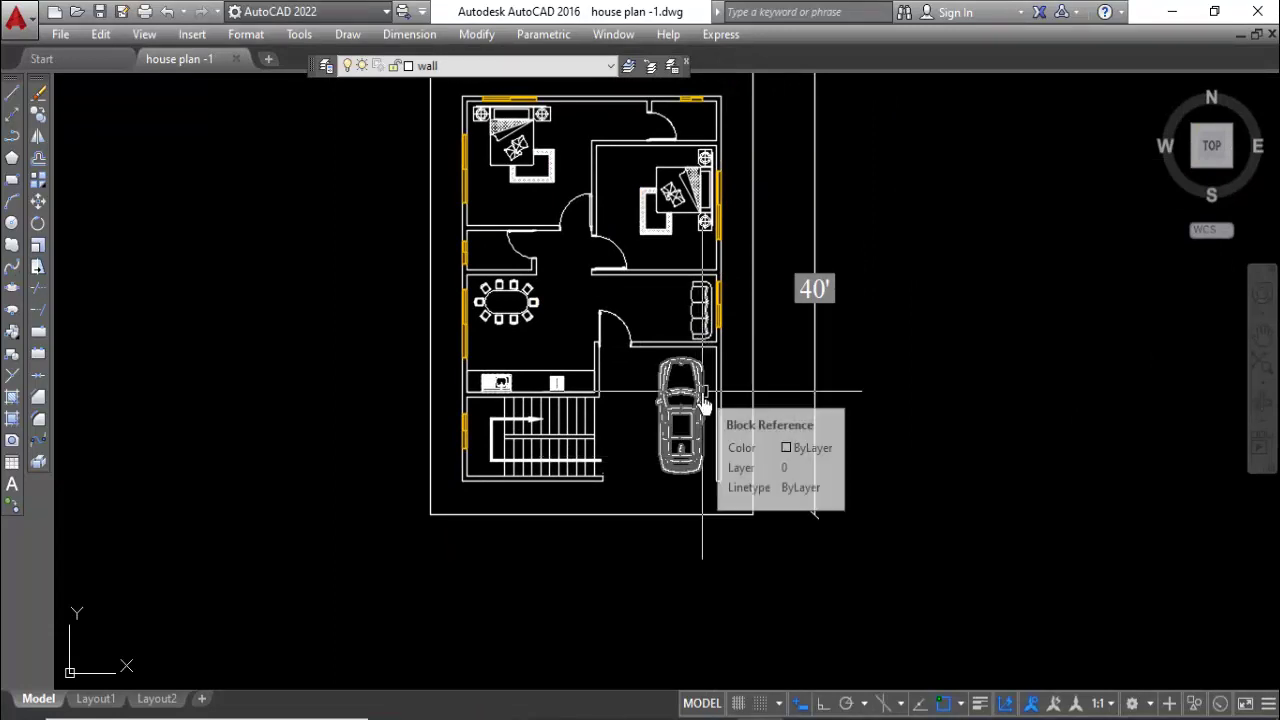
Create a placeholder text label 'dsf' in the top-left bedroom.
middle_click_drag(705, 402, 733, 423)
scroll(640, 200, "up", 2)
middle_click_drag(630, 227, 628, 237)
scroll(630, 237, "down", 2)
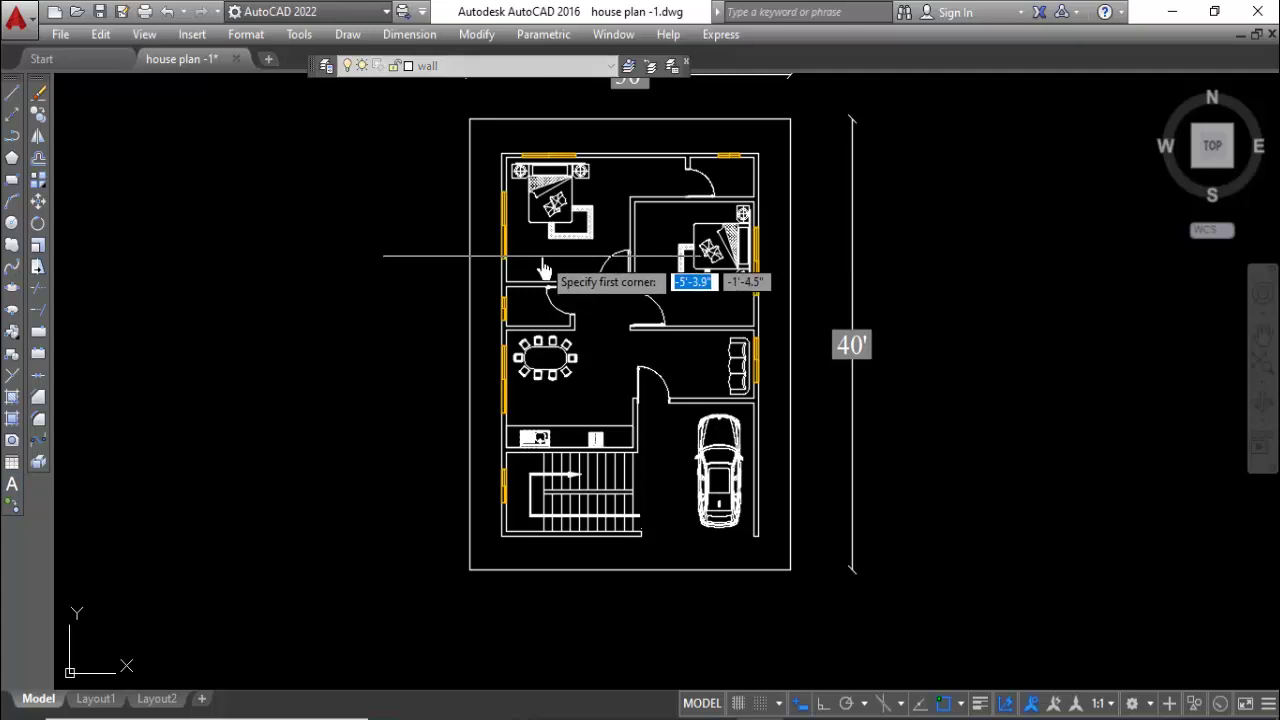
left_click(575, 291)
type("10")
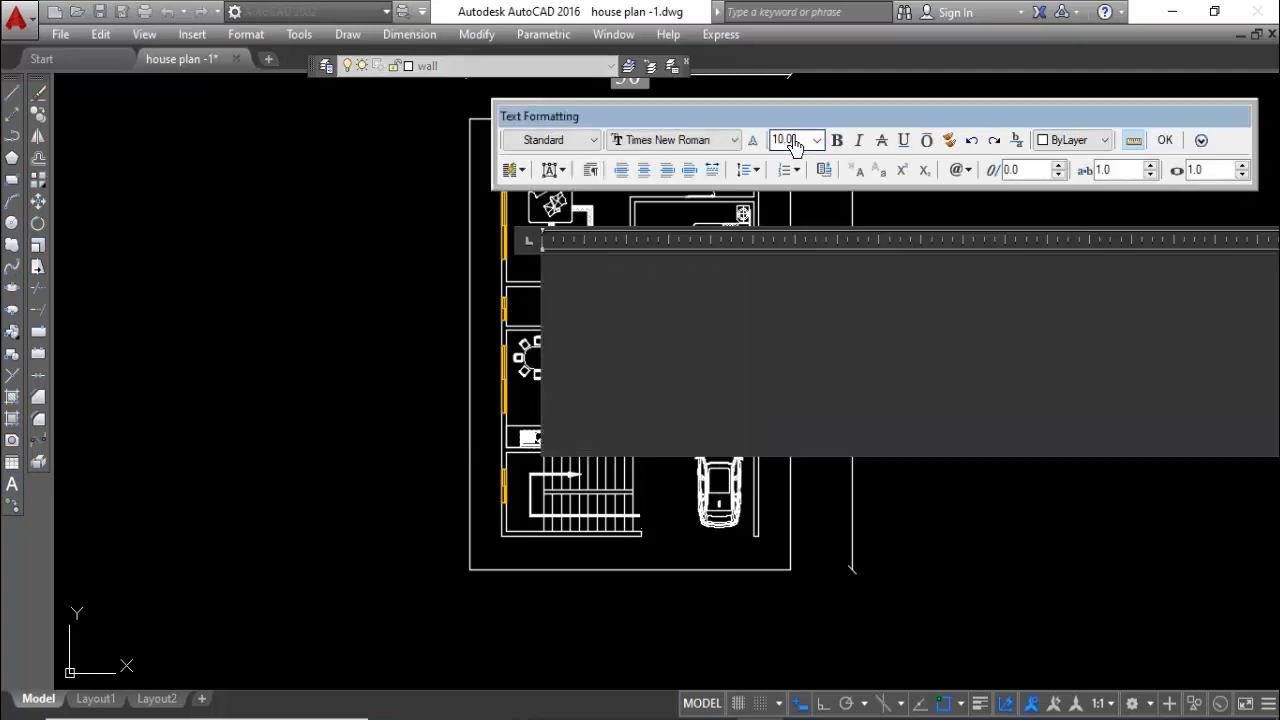
type("dsf")
left_click(697, 371)
Change the label to 'Bed Room' and widen its box to fit one line.
scroll(286, 380, "down", 3)
scroll(447, 258, "up", 3)
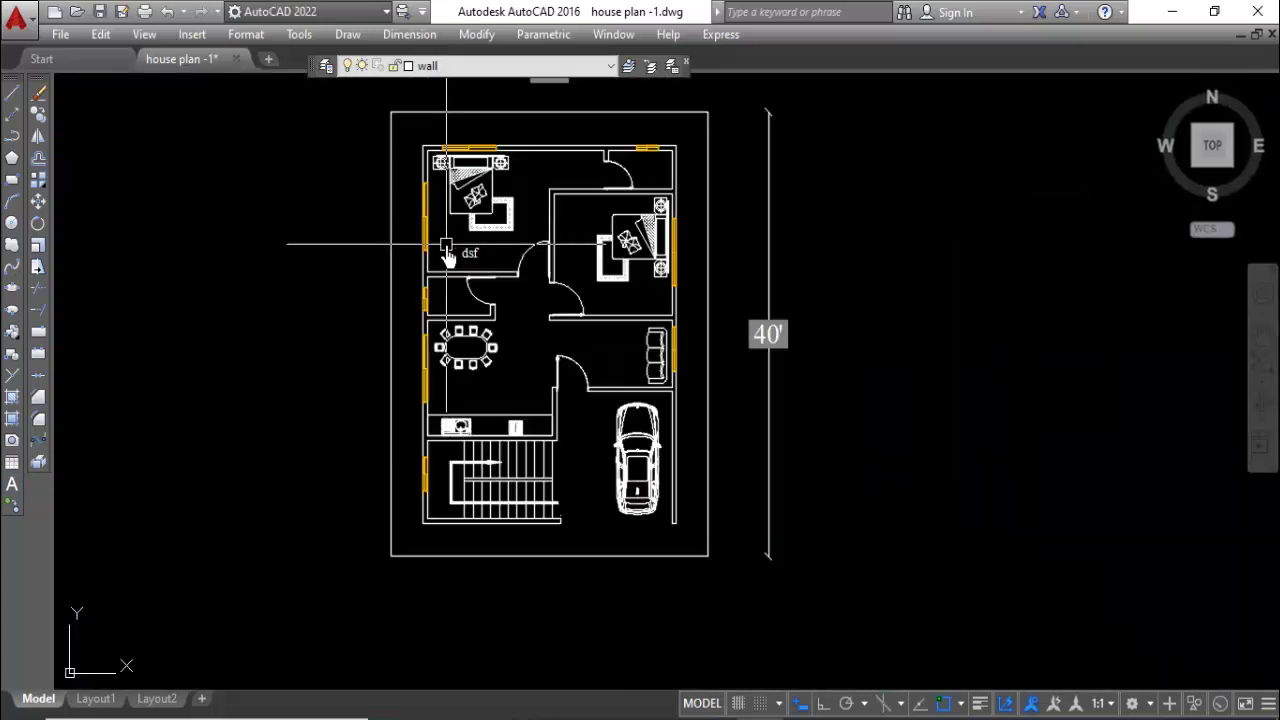
scroll(447, 258, "up", 4)
double_click(497, 277)
type("Bed room")
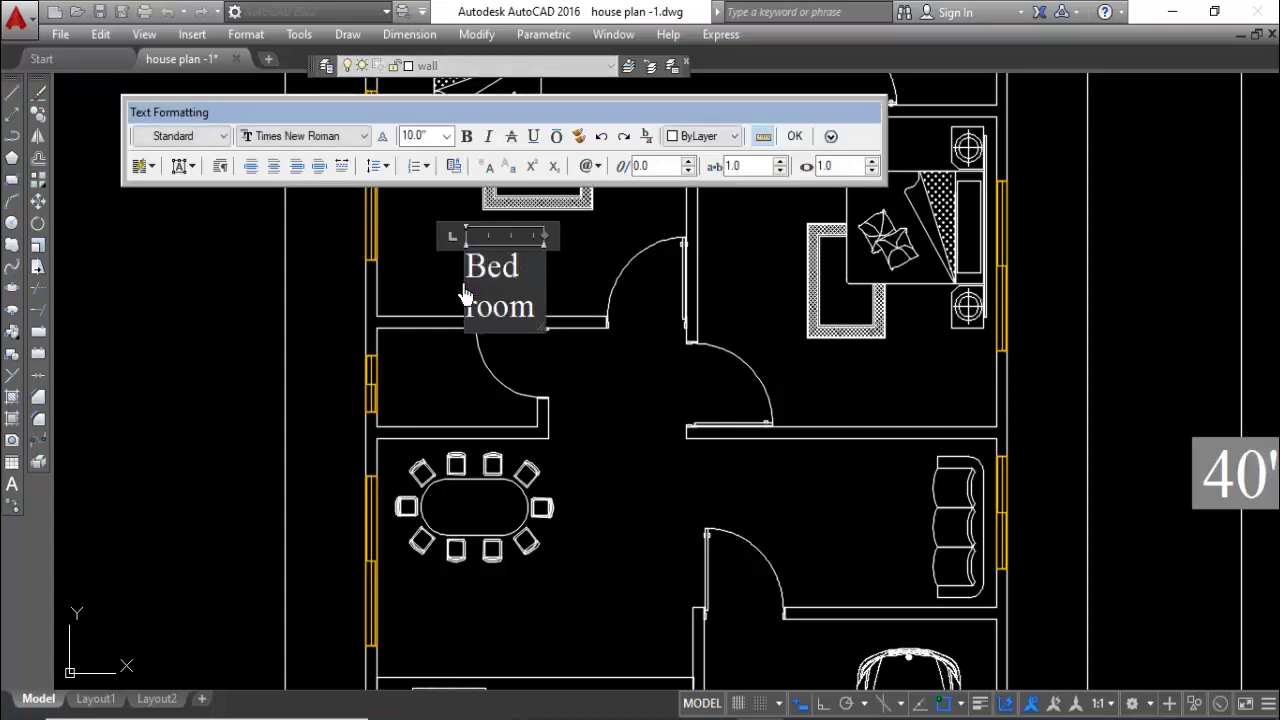
left_click_drag(537, 232, 611, 245)
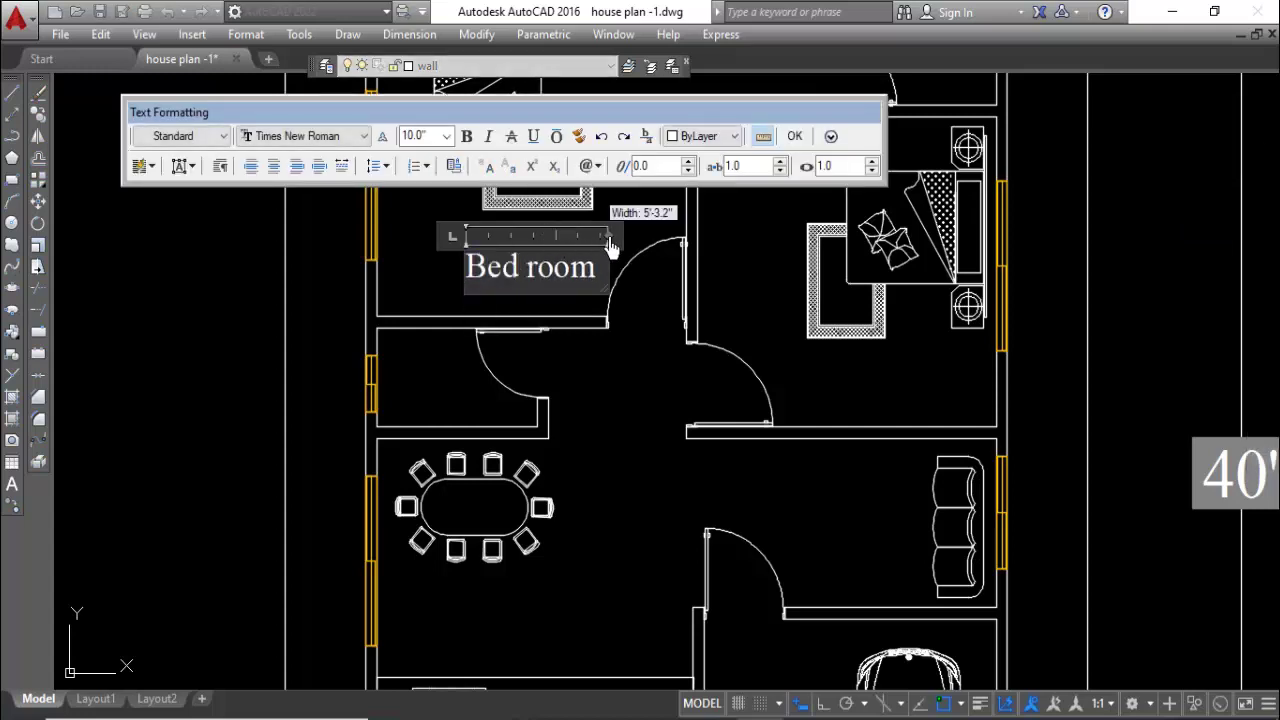
type("R")
left_click(536, 290)
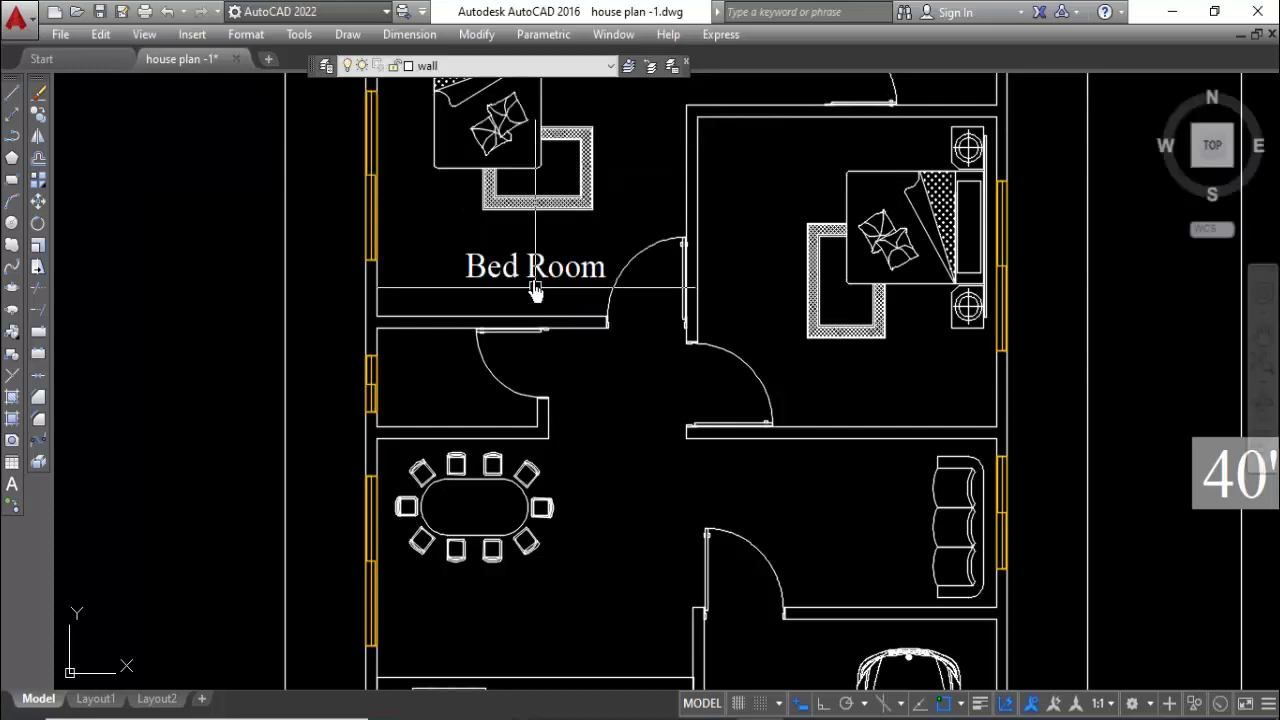
Copy the Bed Room label into the right bedroom and the dining area.
left_click(38, 130)
left_click(480, 279)
left_click(840, 380)
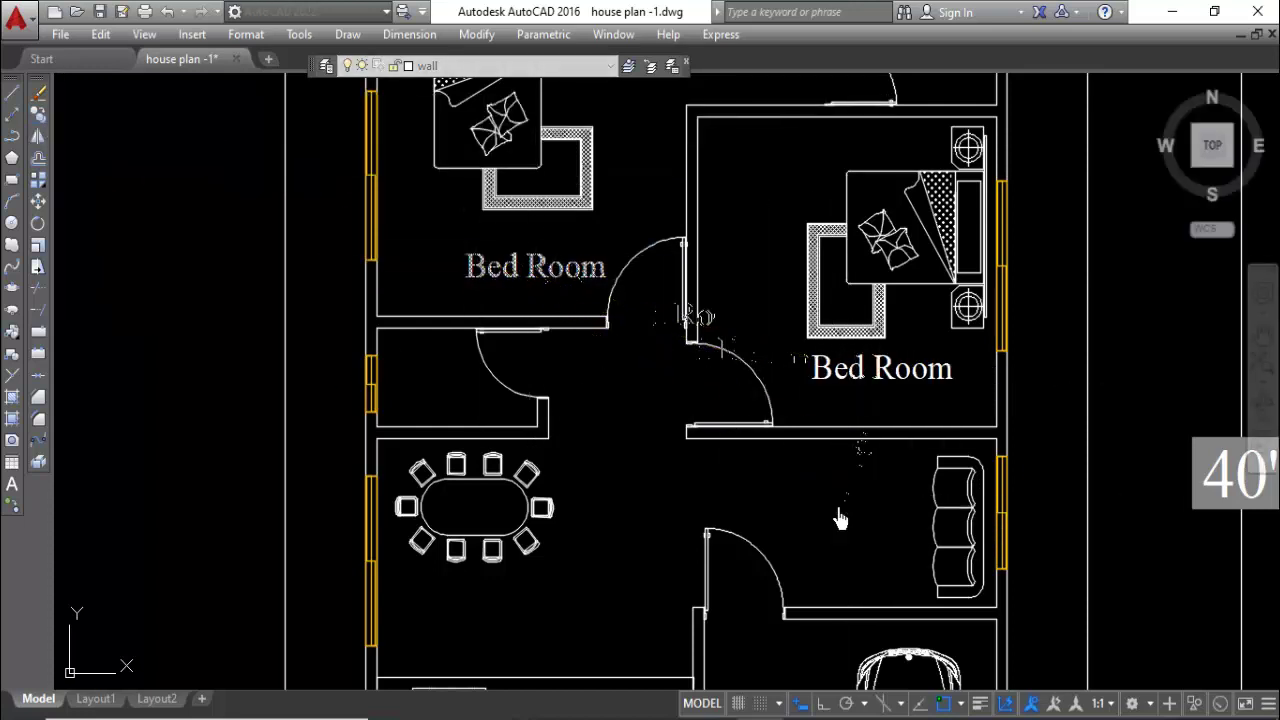
left_click(830, 517)
left_click(476, 620)
scroll(608, 334, "down", 3)
scroll(686, 308, "up", 4)
Place more Bed Room label copies in the top-right small room and small left room.
scroll(680, 251, "up", 2)
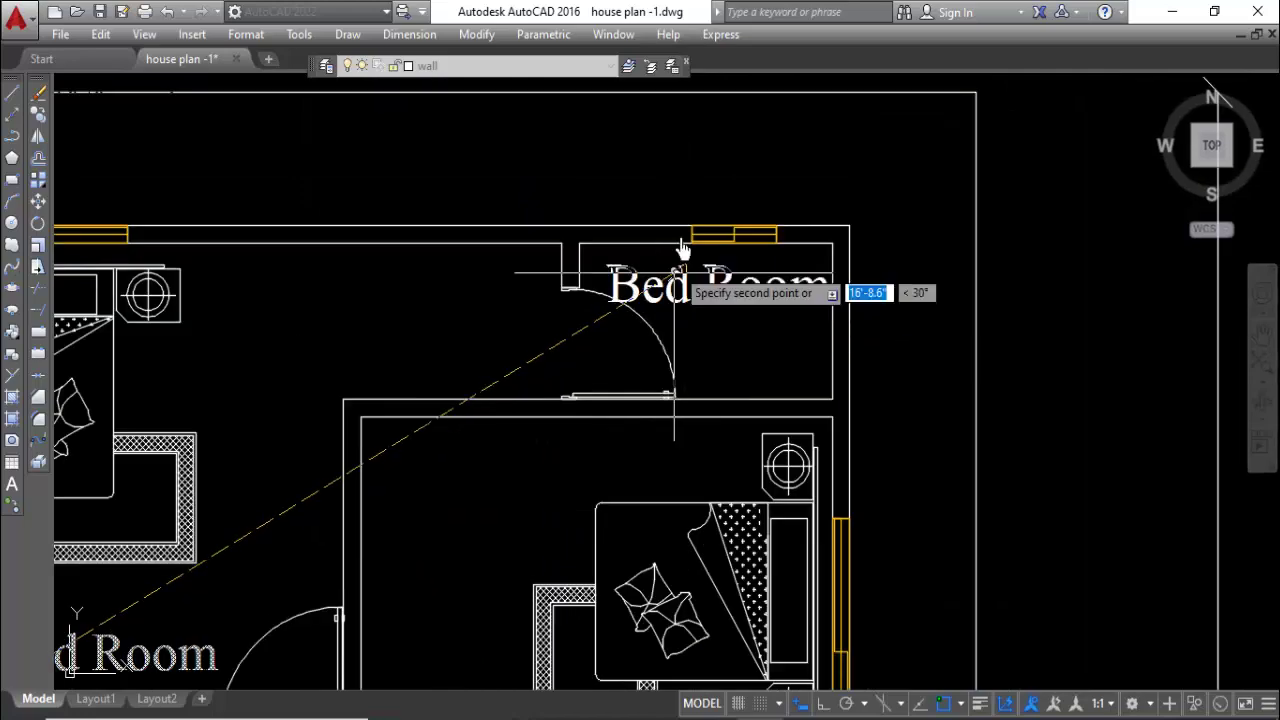
left_click(682, 256)
scroll(682, 256, "down", 3)
scroll(350, 480, "up", 4)
left_click(390, 455)
Retype the top-right room's copied label as 'Bath'.
scroll(560, 500, "down", 4)
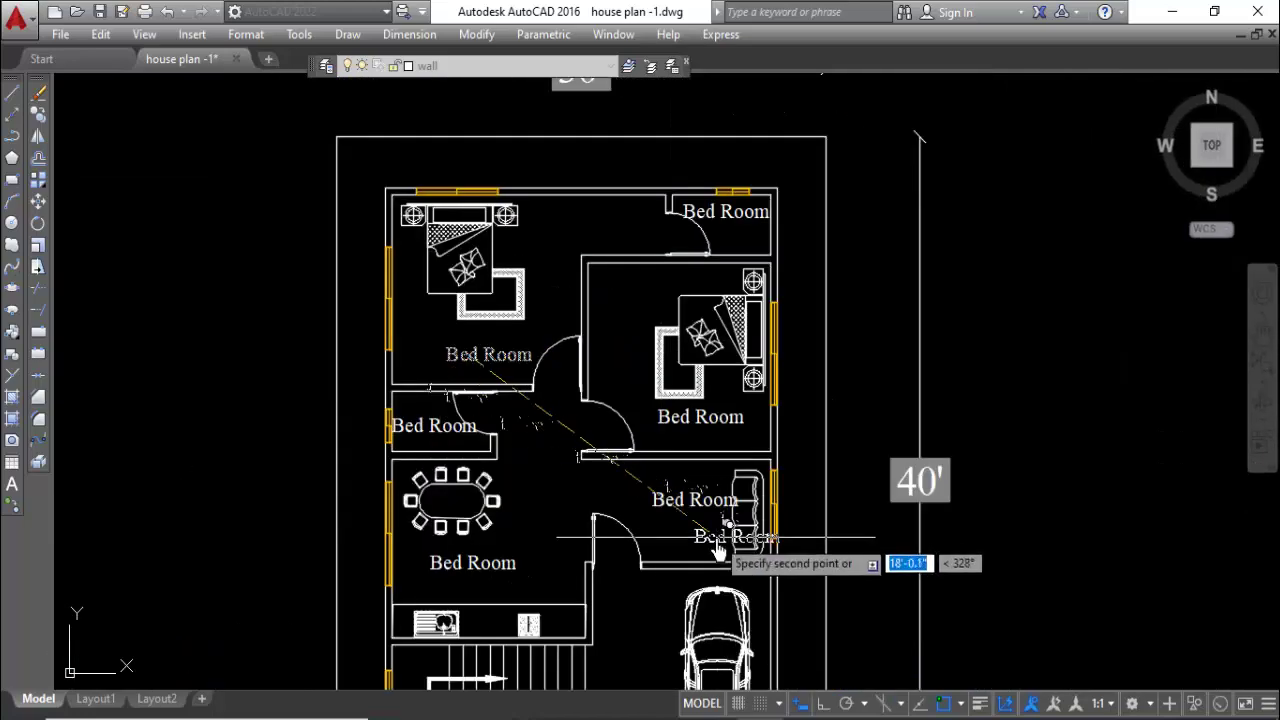
scroll(632, 552, "up", 4)
scroll(636, 560, "down", 2)
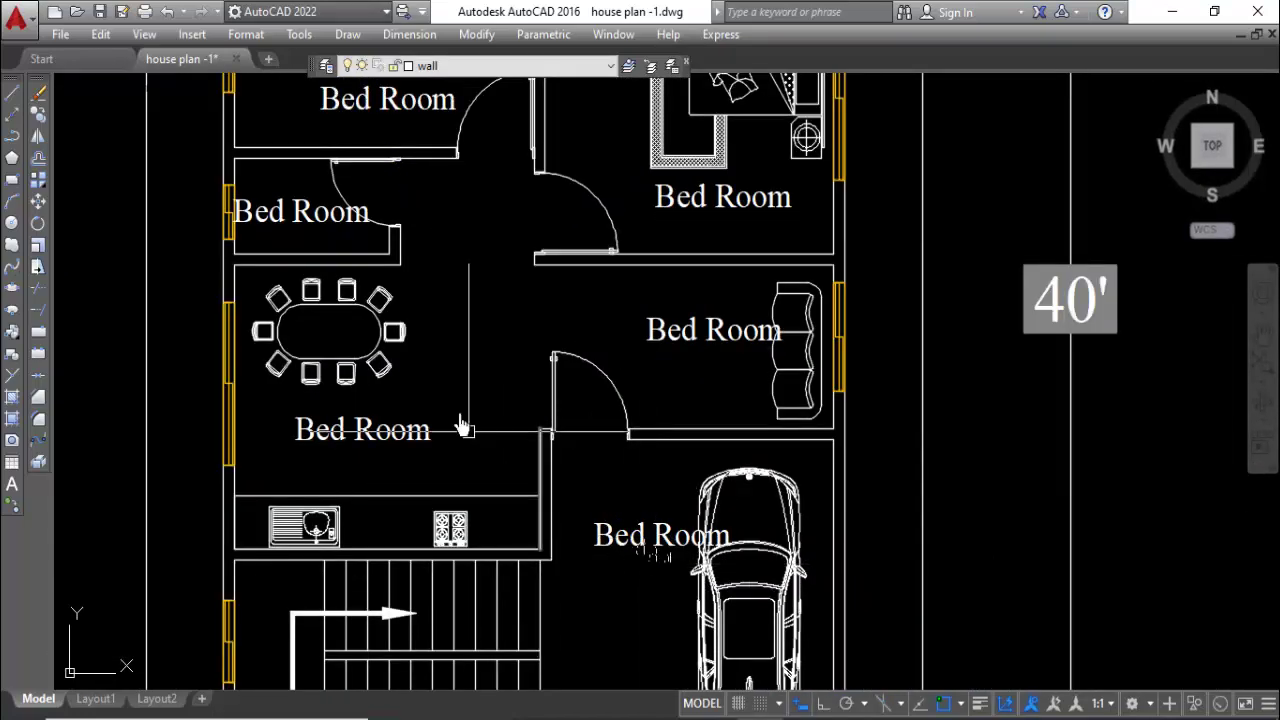
scroll(463, 428, "down", 2)
scroll(745, 292, "up", 2)
double_click(787, 242)
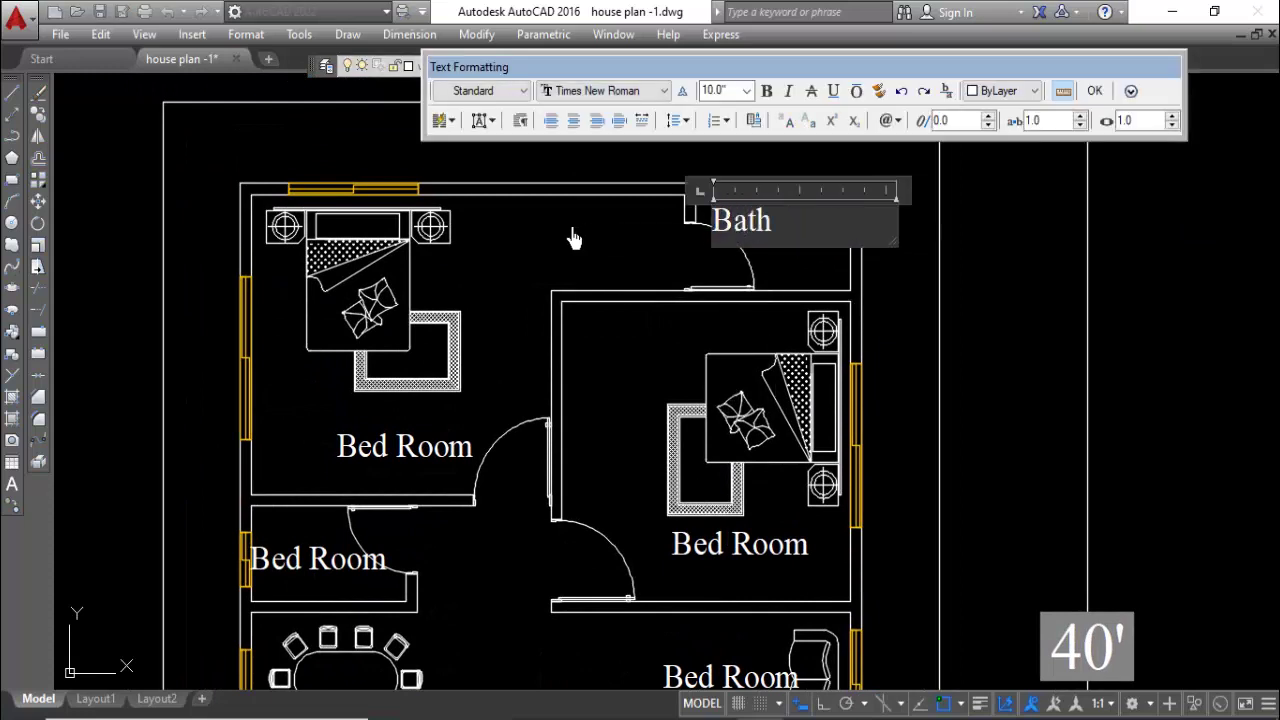
left_click(585, 293)
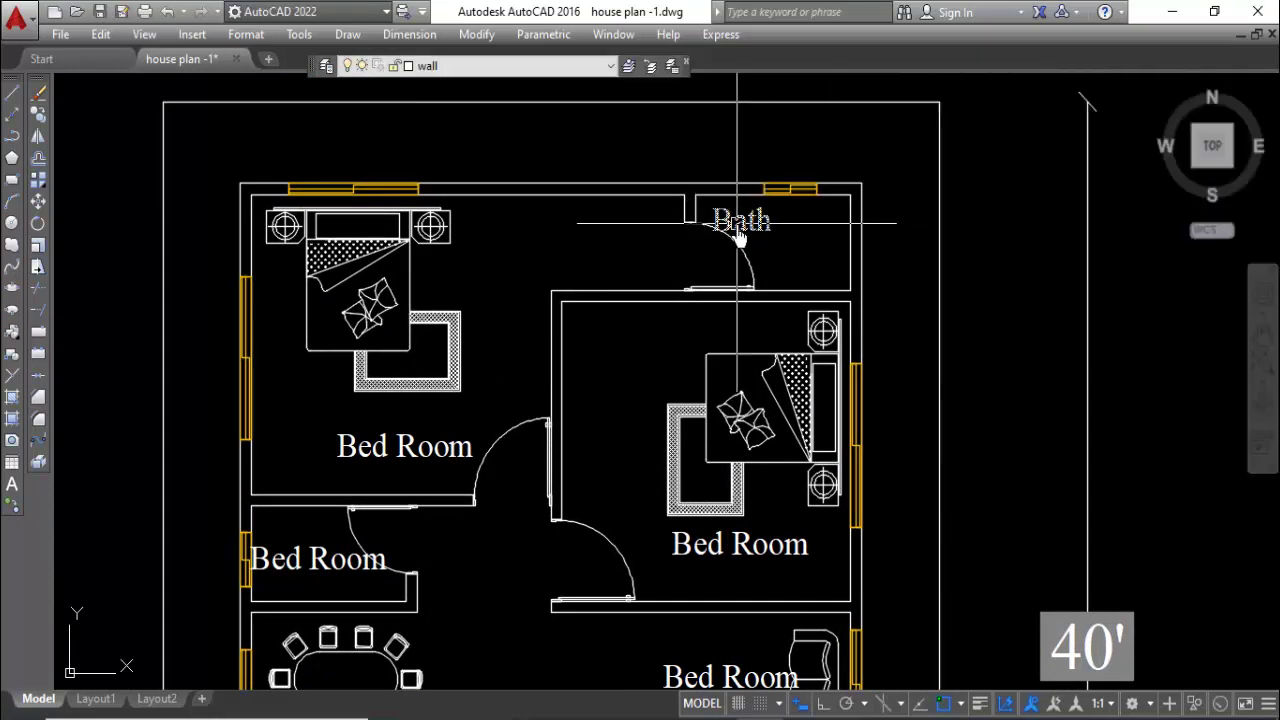
Move the Bath label inside the bath room.
left_click(22, 222)
left_click(706, 223)
scroll(706, 223, "up", 2)
left_click(611, 263)
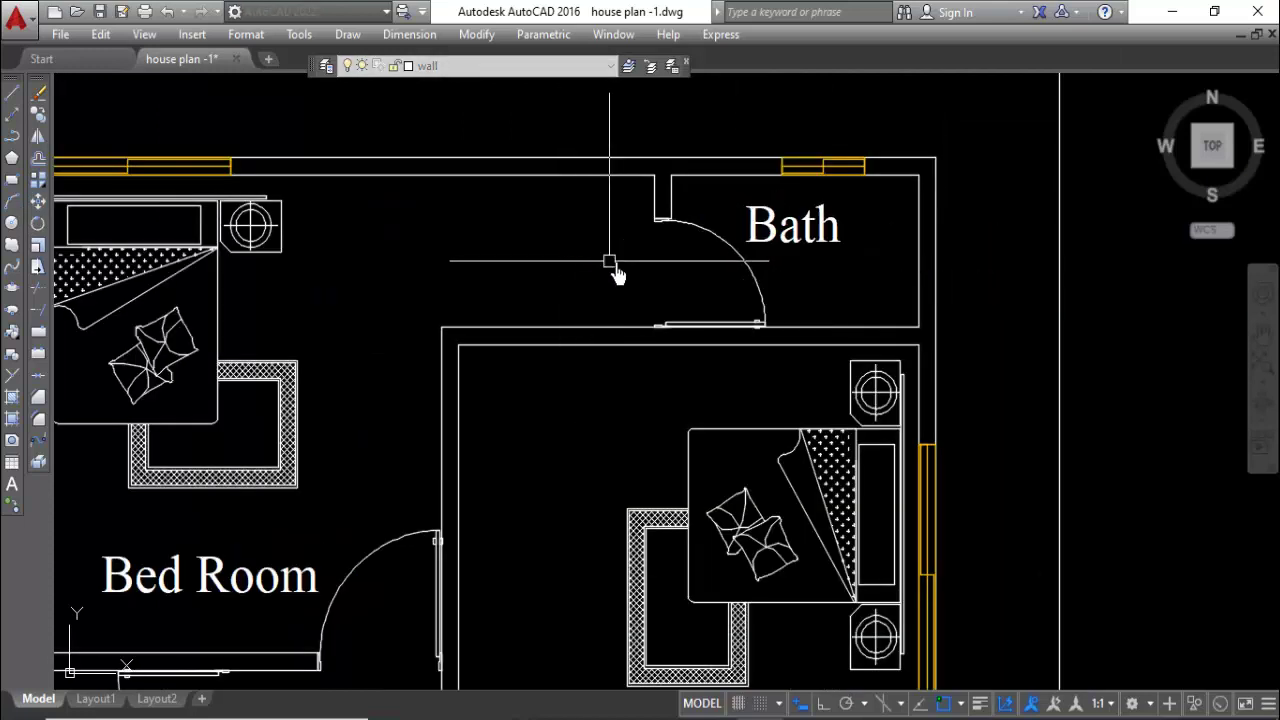
scroll(894, 250, "down", 2)
Dimension the top-left bedroom's left wall at 11' and its width at 11'-7.0".
key("Escape")
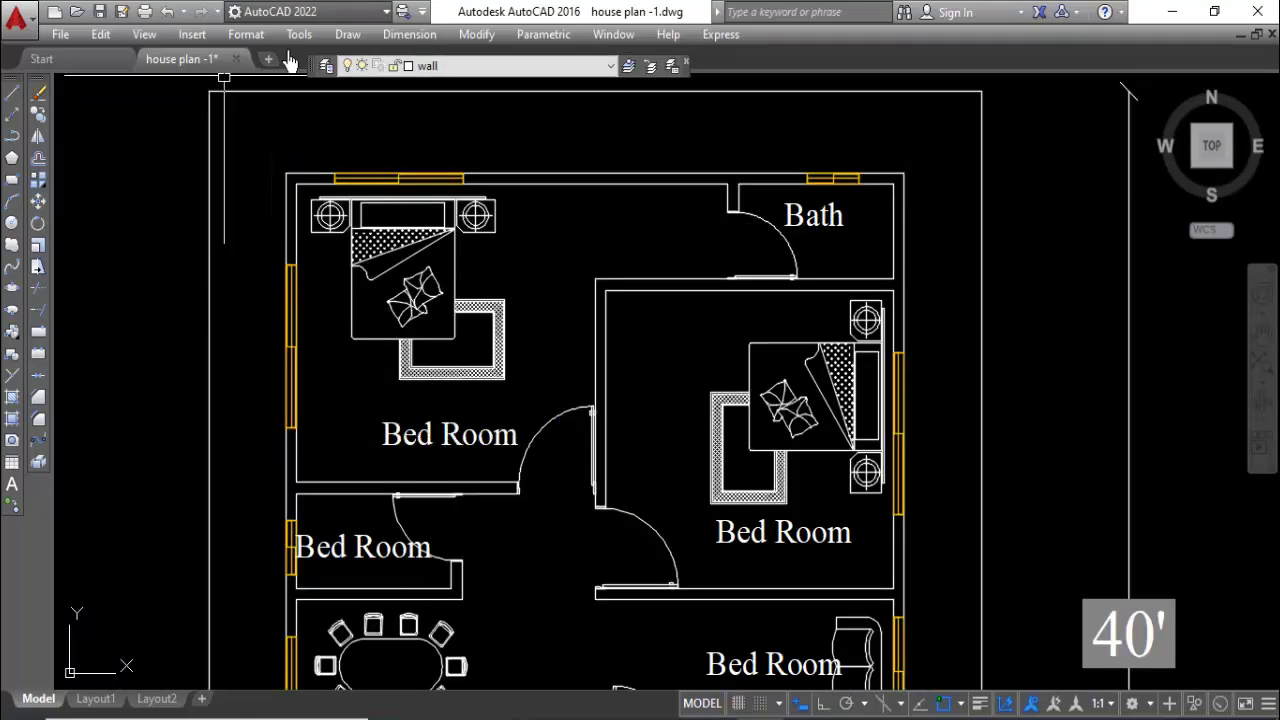
left_click(409, 34)
left_click(418, 89)
key("Return")
left_click(305, 483)
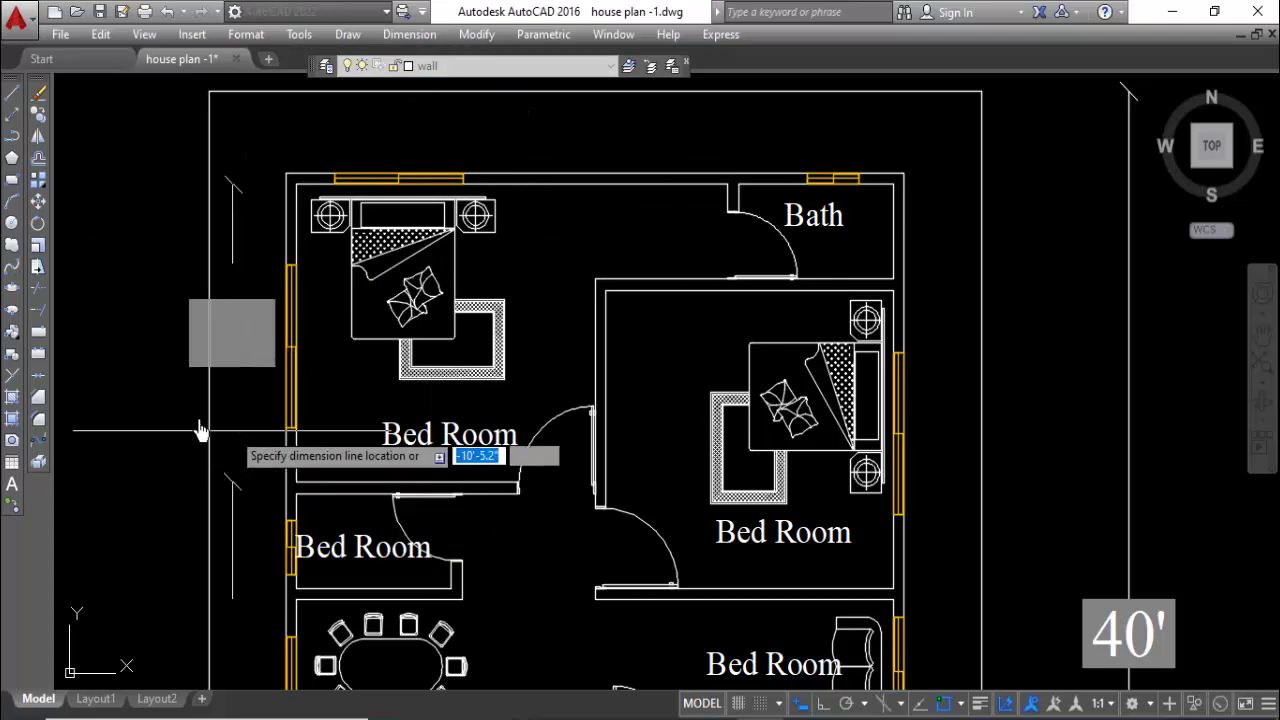
left_click(150, 400)
key("Return")
left_click(596, 342)
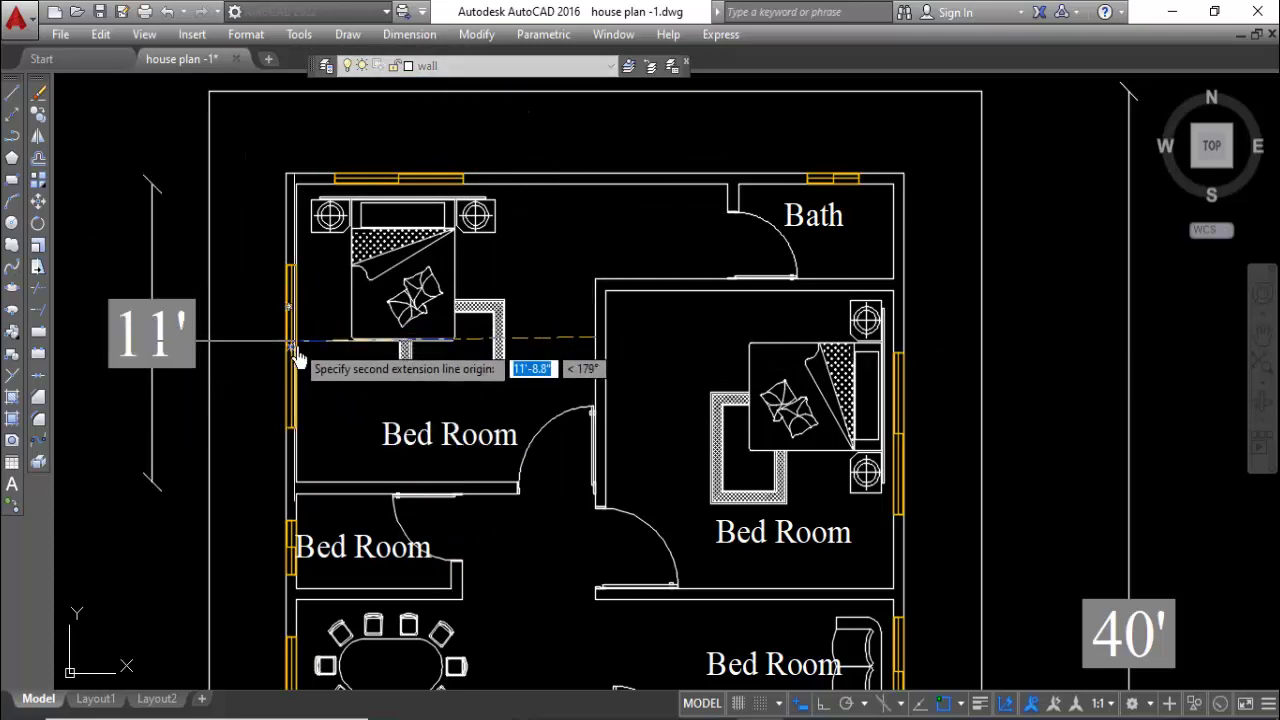
left_click(297, 340)
left_click(297, 342)
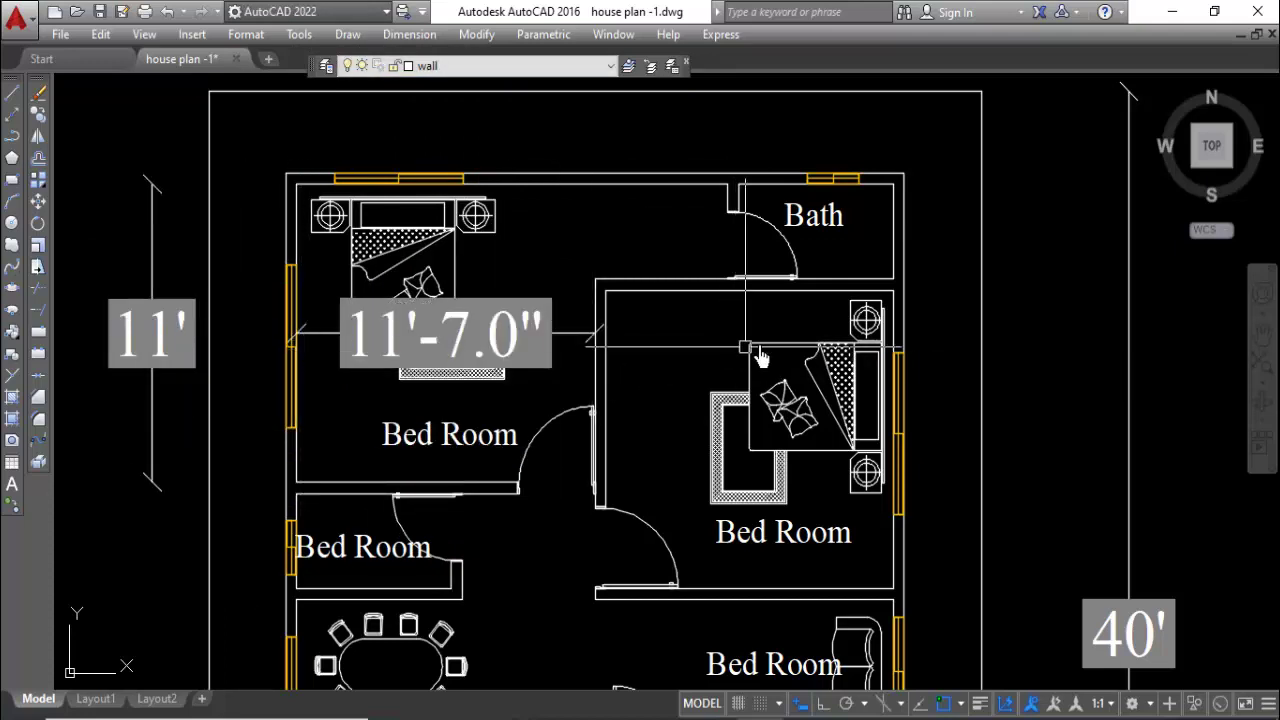
Dimension the right bedroom's top wall at 11'-2.0" and outer wall at 11'.
key("Return")
key("Return")
left_click(745, 291)
left_click(743, 135)
key("Return")
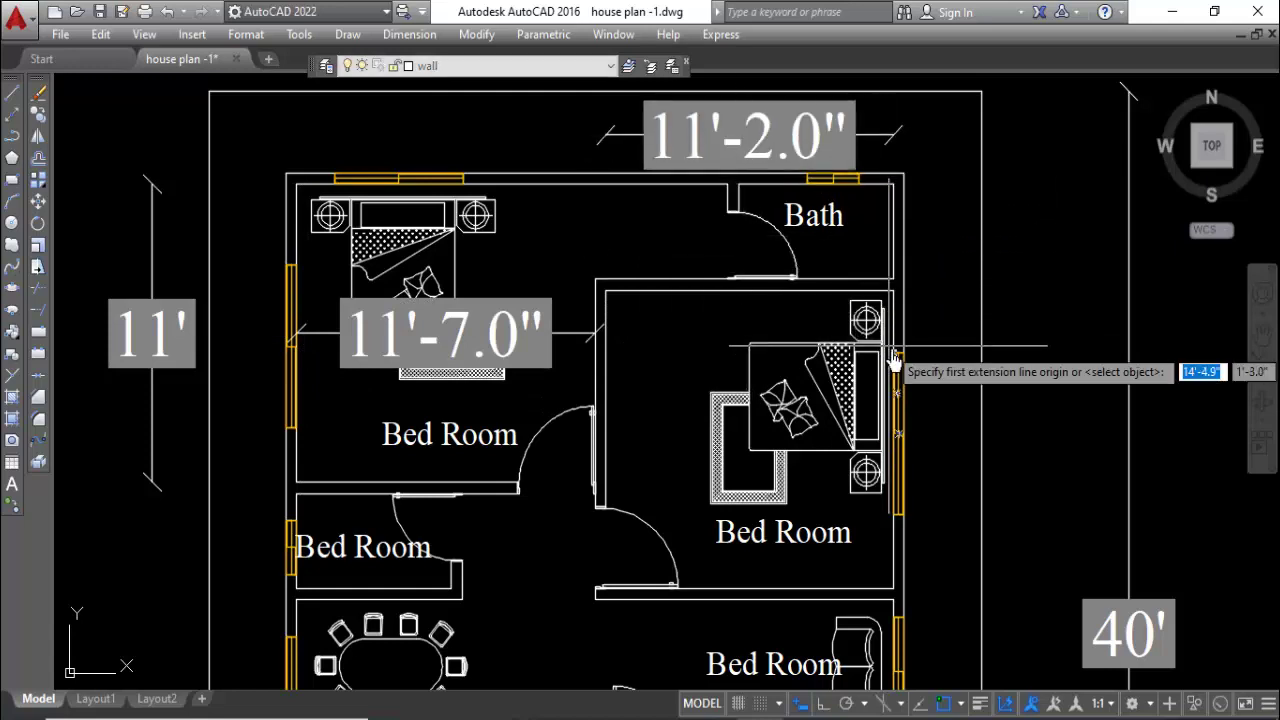
key("Return")
left_click(895, 314)
left_click(1012, 354)
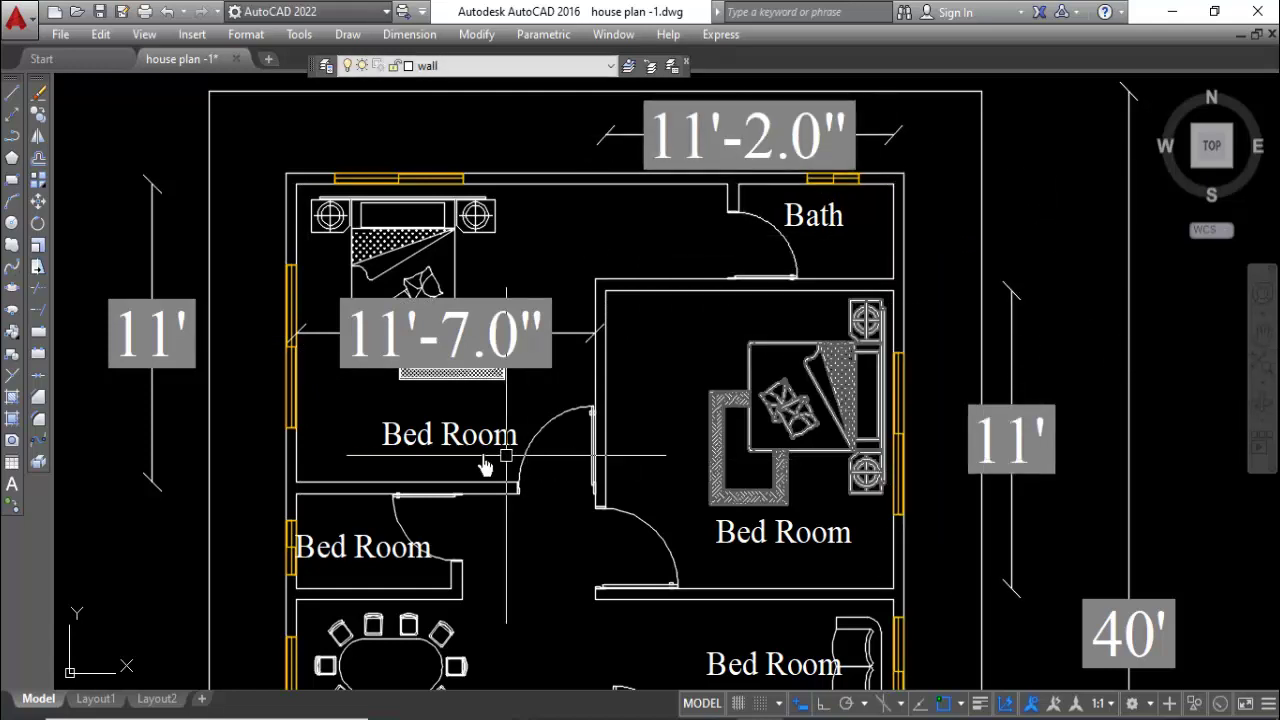
double_click(523, 448)
type("11'-0\"X")
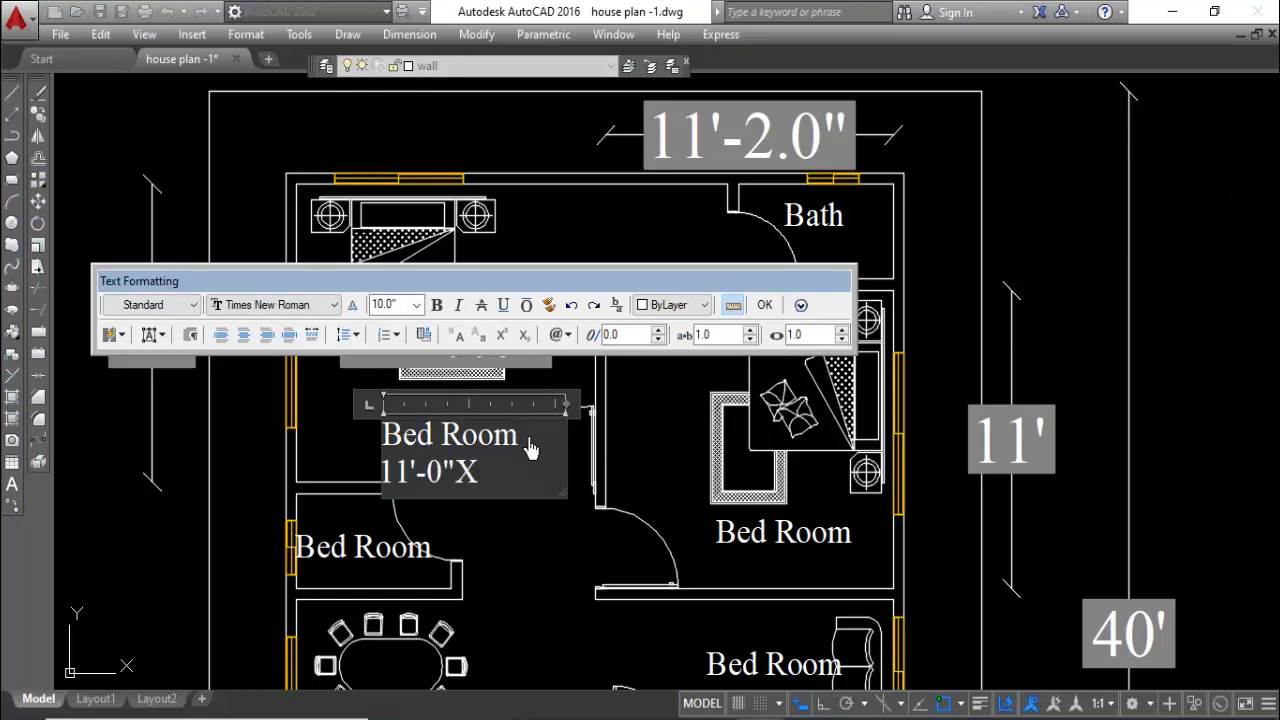
Add the size 11'-0"X11'-7" to the top-left Bed Room label and move it higher.
scroll(530, 448, "down", 3)
scroll(525, 418, "up", 3)
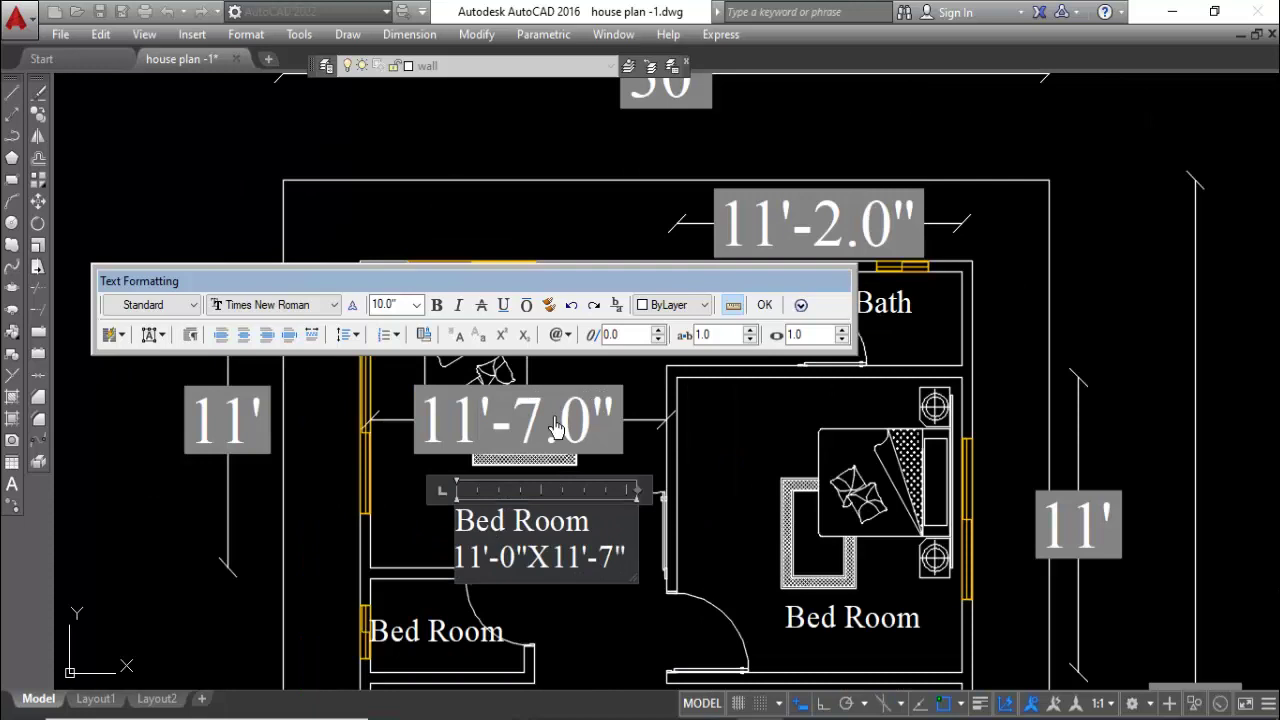
left_click(562, 622)
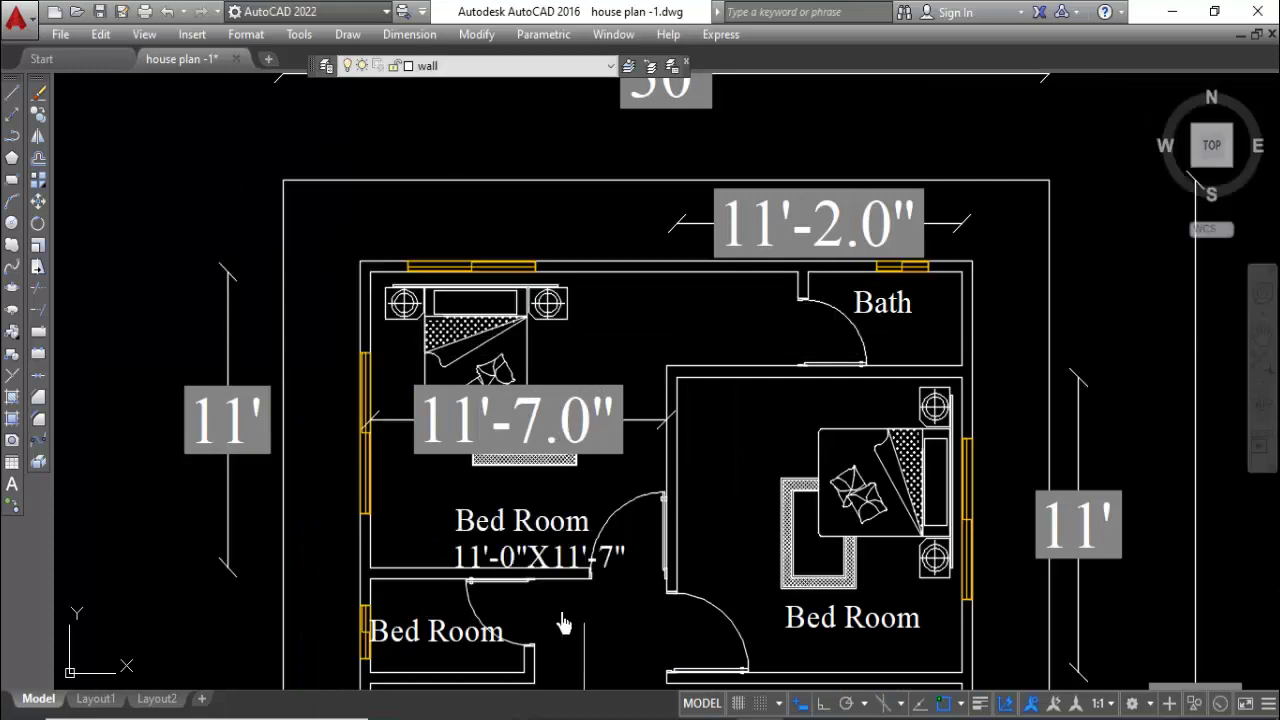
left_click(36, 207)
left_click(183, 523)
left_click(157, 496)
Erase that bedroom's 11' and 11'-7.0" dimensions.
left_click(414, 429)
left_click(256, 425)
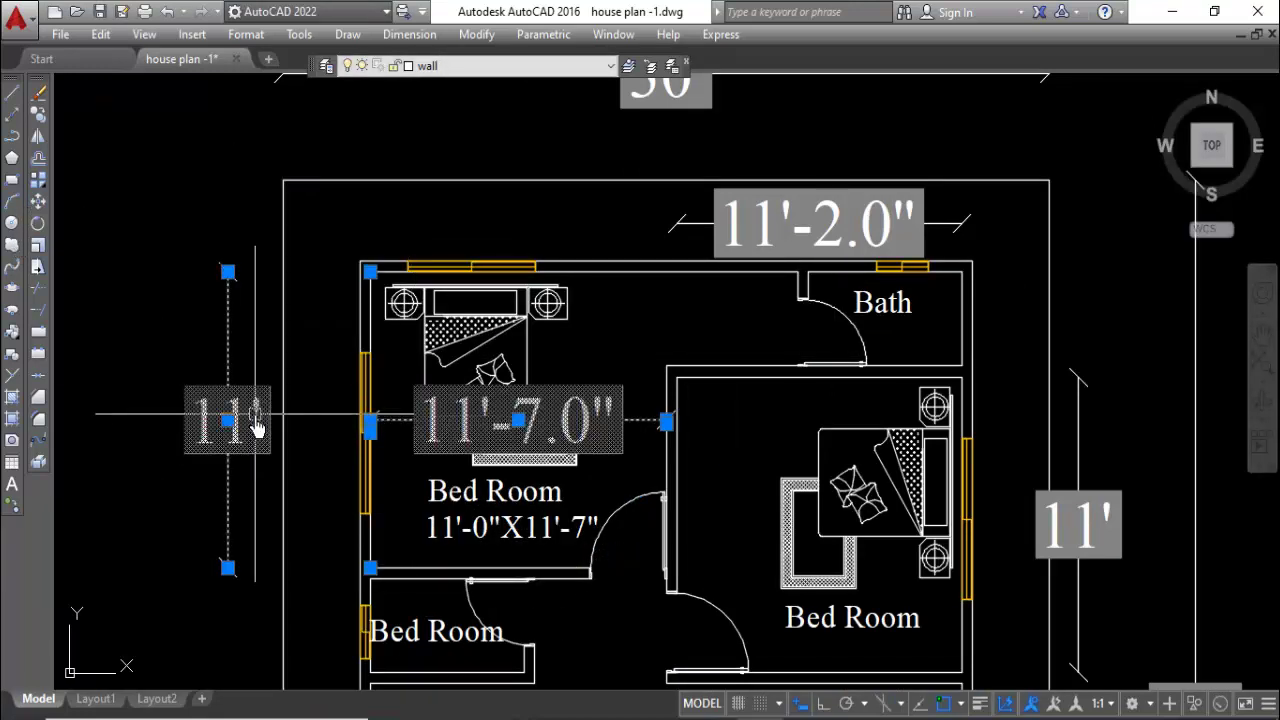
key("Delete")
Delete the right bedroom's old plain Bed Room label.
middle_click_drag(885, 345, 805, 306)
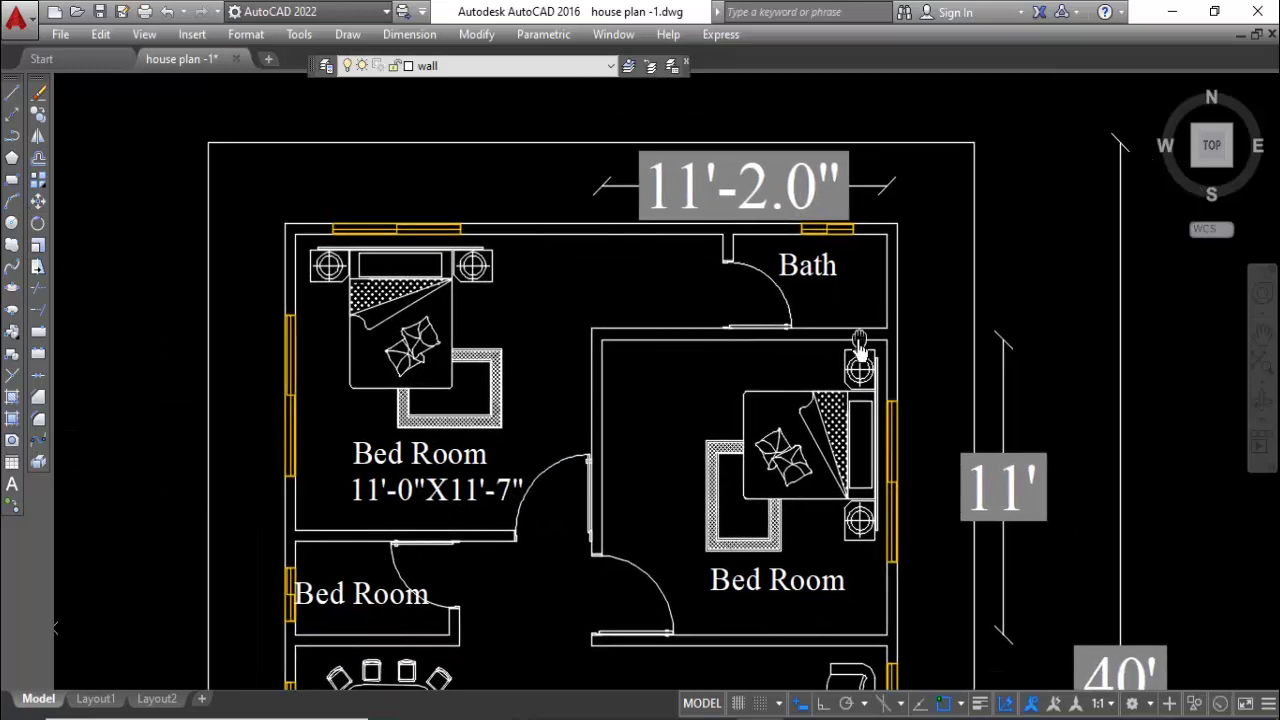
left_click(857, 186)
key("Escape")
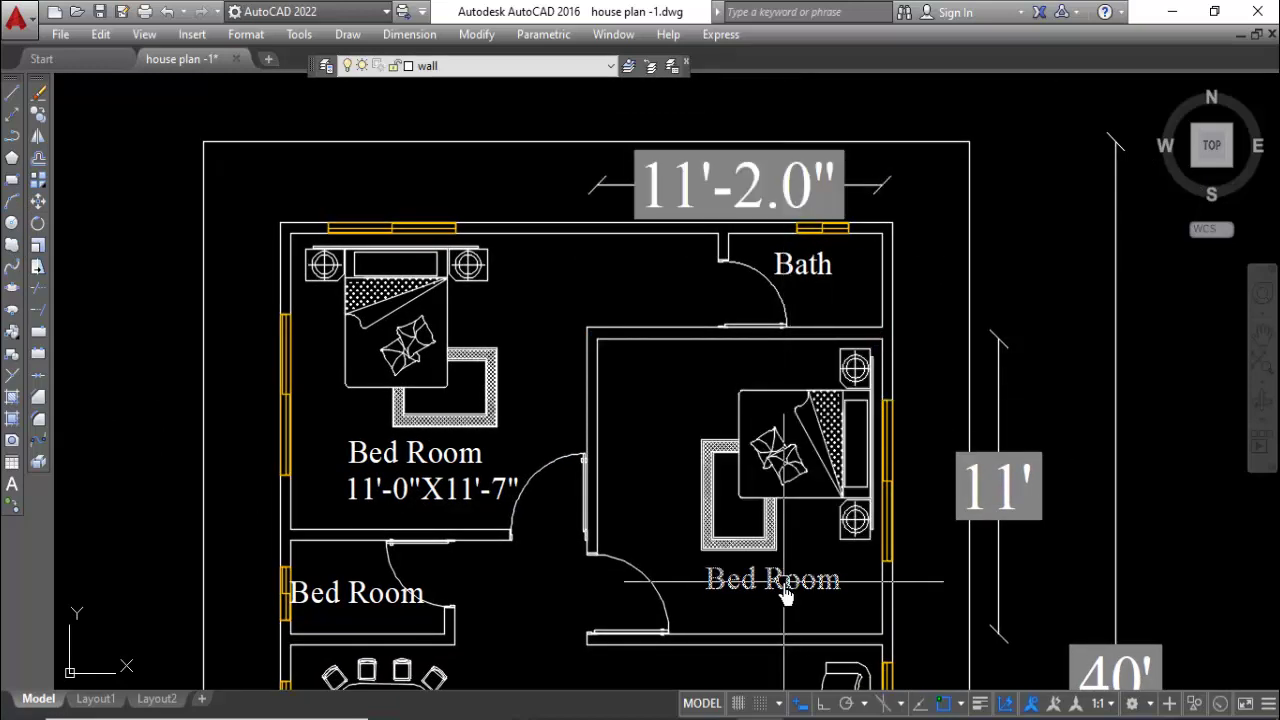
double_click(829, 590)
key("Escape")
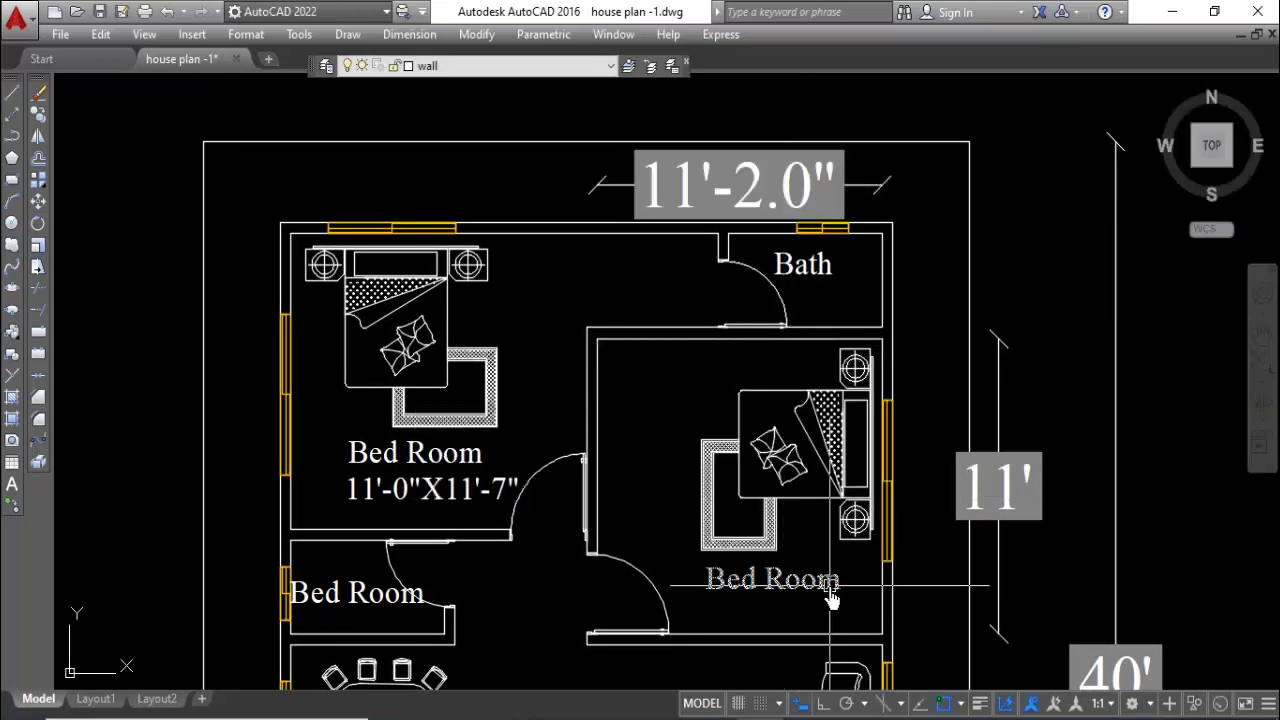
key("Delete")
Copy the top-left bedroom's two-line label into the right bedroom.
left_click(40, 120)
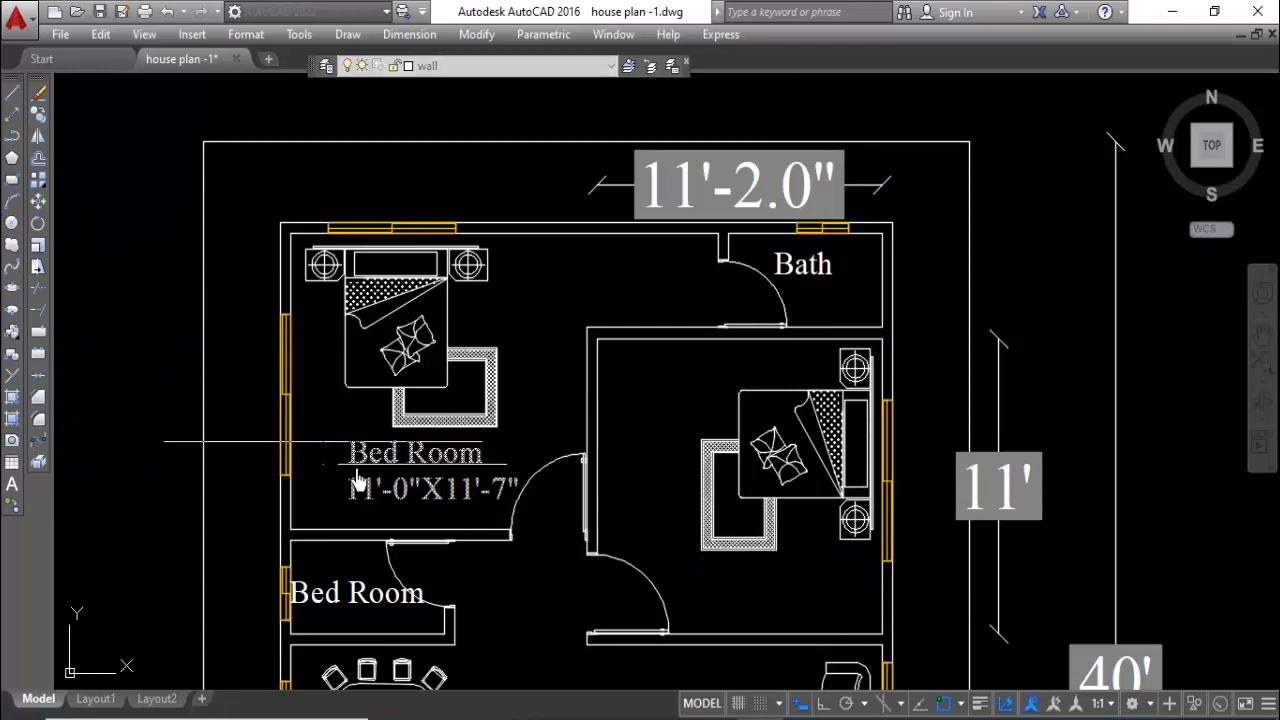
left_click(357, 491)
left_click(689, 608)
key("Escape")
left_click(724, 610)
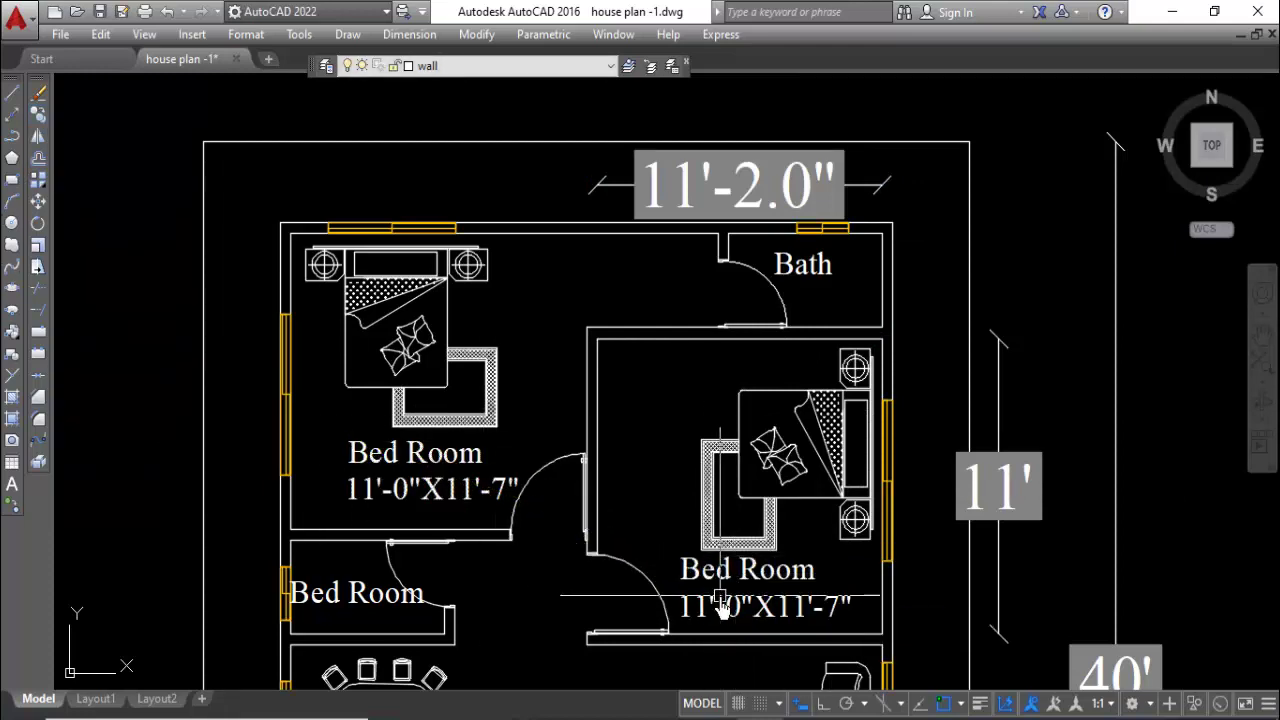
Edit the copied label's sizes to read Bed Room 11'-2"X11'-0".
double_click(746, 620)
type("2")
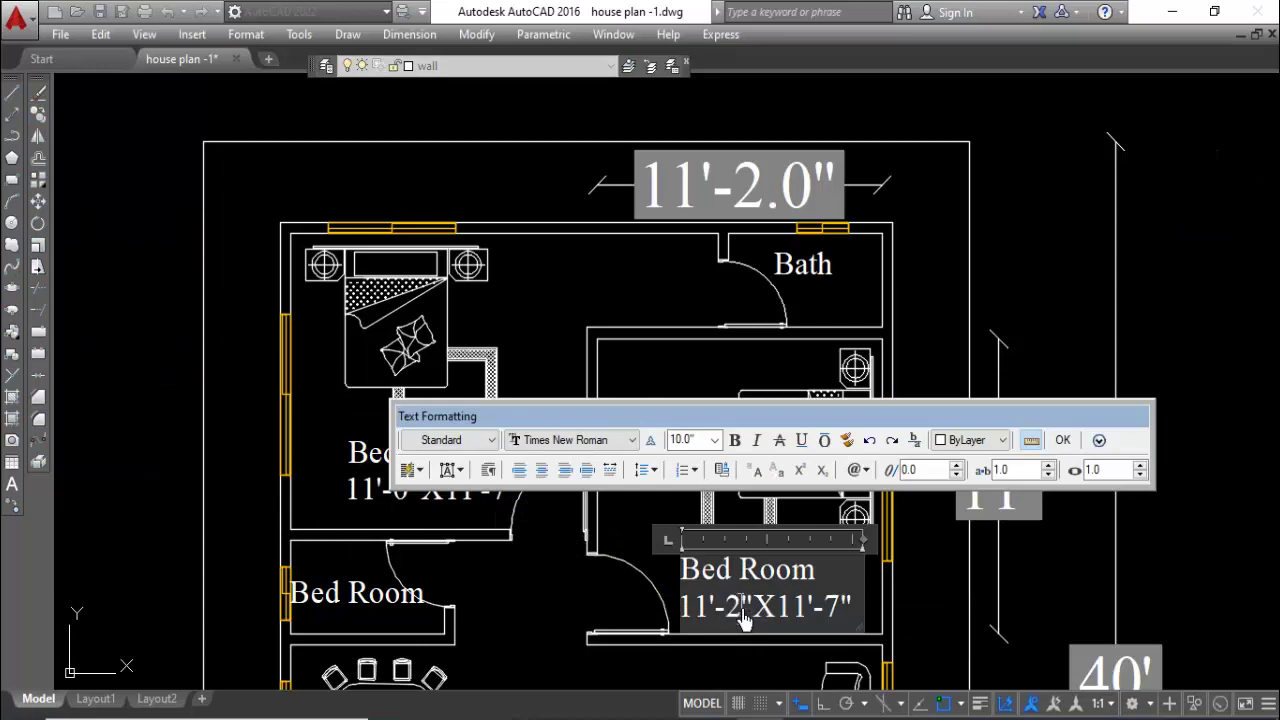
left_click(868, 645)
double_click(838, 616)
left_click(950, 654)
scroll(857, 563, "down", 1)
scroll(865, 572, "down", 2)
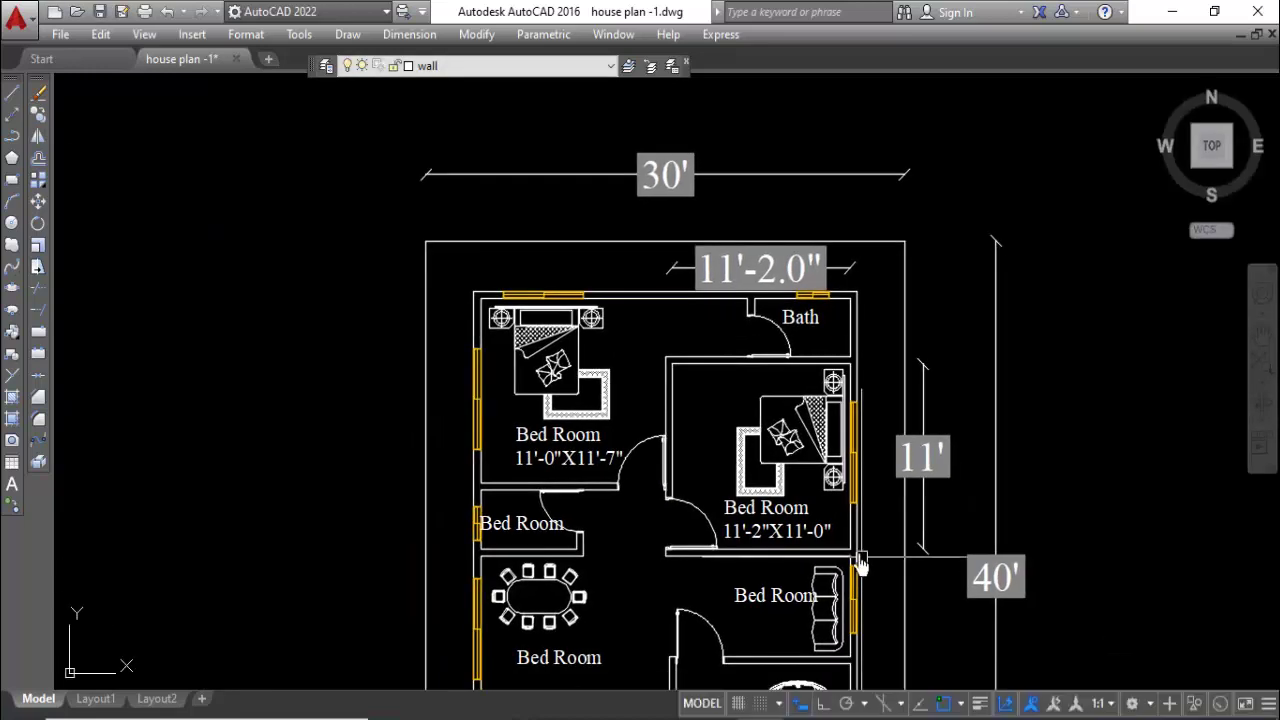
scroll(810, 310, "up", 3)
Delete the 11'-2.0" and 11' dimensions.
left_click(880, 208)
left_click(1094, 485)
key("Delete")
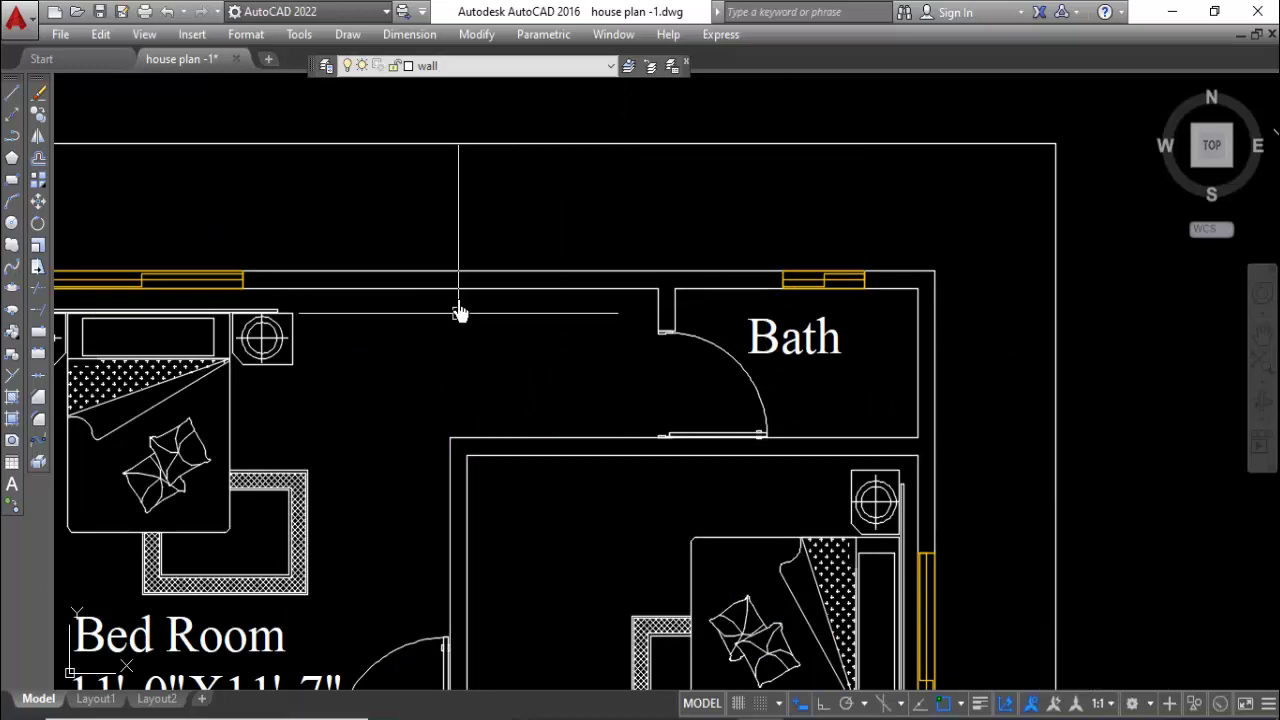
Dimension the bath walls with linear dimensions: 3'-6.0" on the right and 6' on top.
left_click(409, 34)
left_click(417, 86)
key("Return")
left_click(918, 343)
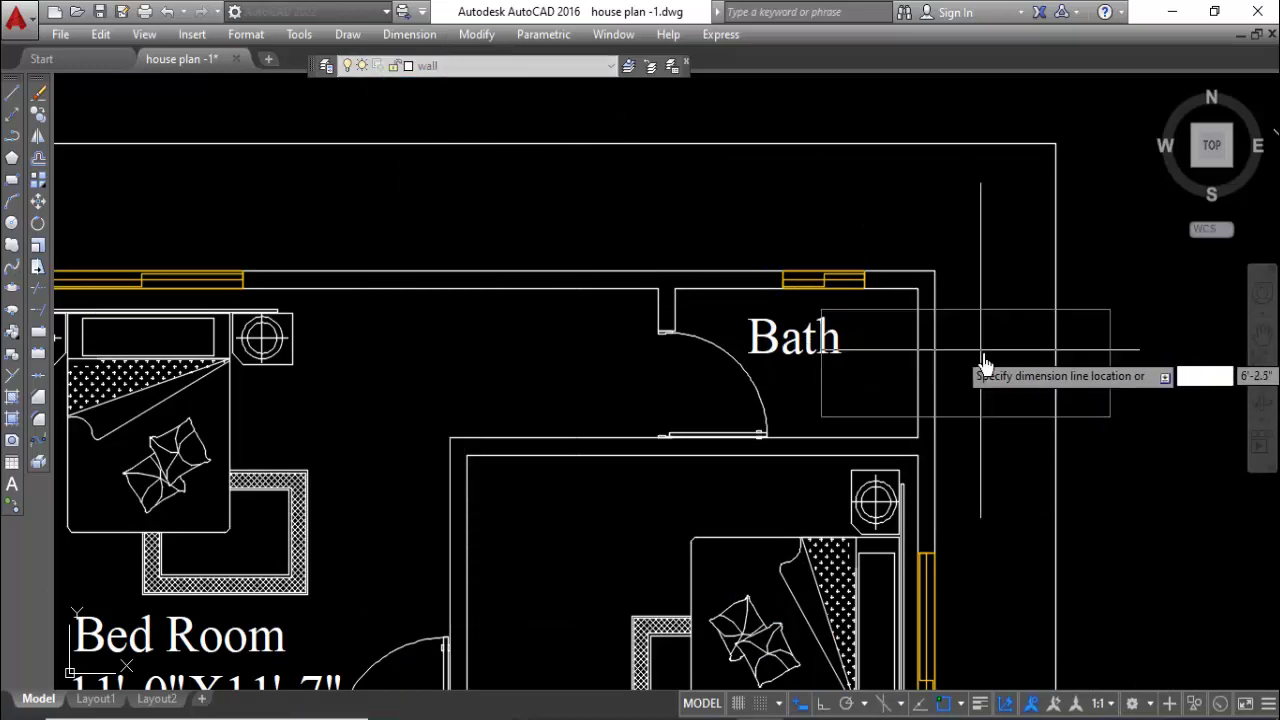
left_click(1131, 434)
key("Return")
left_click(894, 309)
left_click(886, 223)
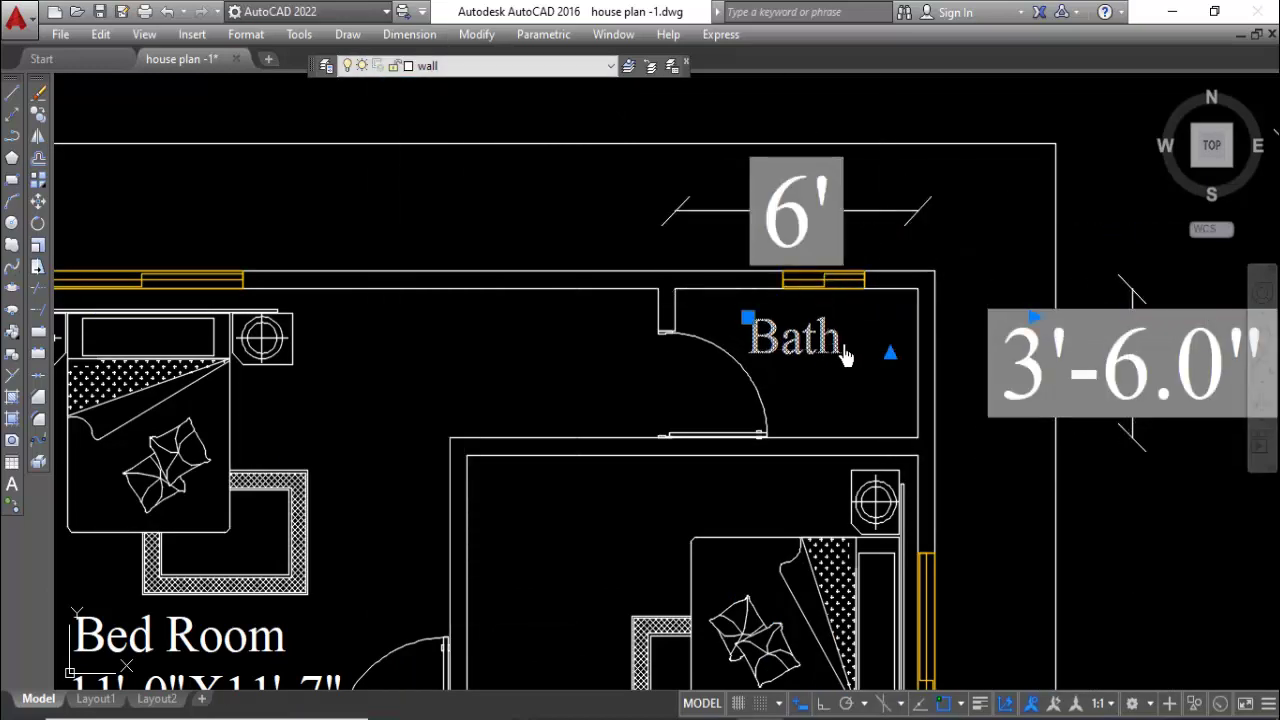
Add a second line with the bath size 6'-0"X3'-6" under the Bath label.
double_click(845, 355)
key("Return")
type("6'-0\"X3'-6")
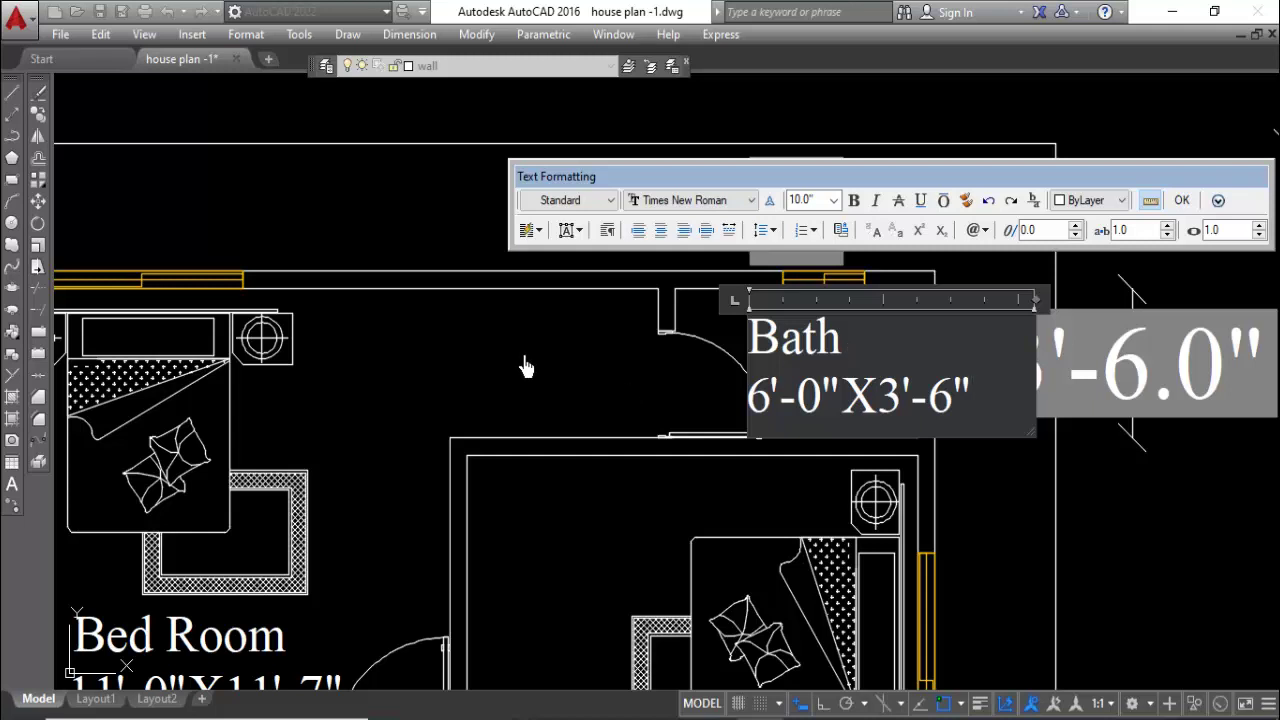
left_click(523, 367)
Centre both lines of the Bath label and set its text height to 8.
double_click(770, 350)
left_click(661, 232)
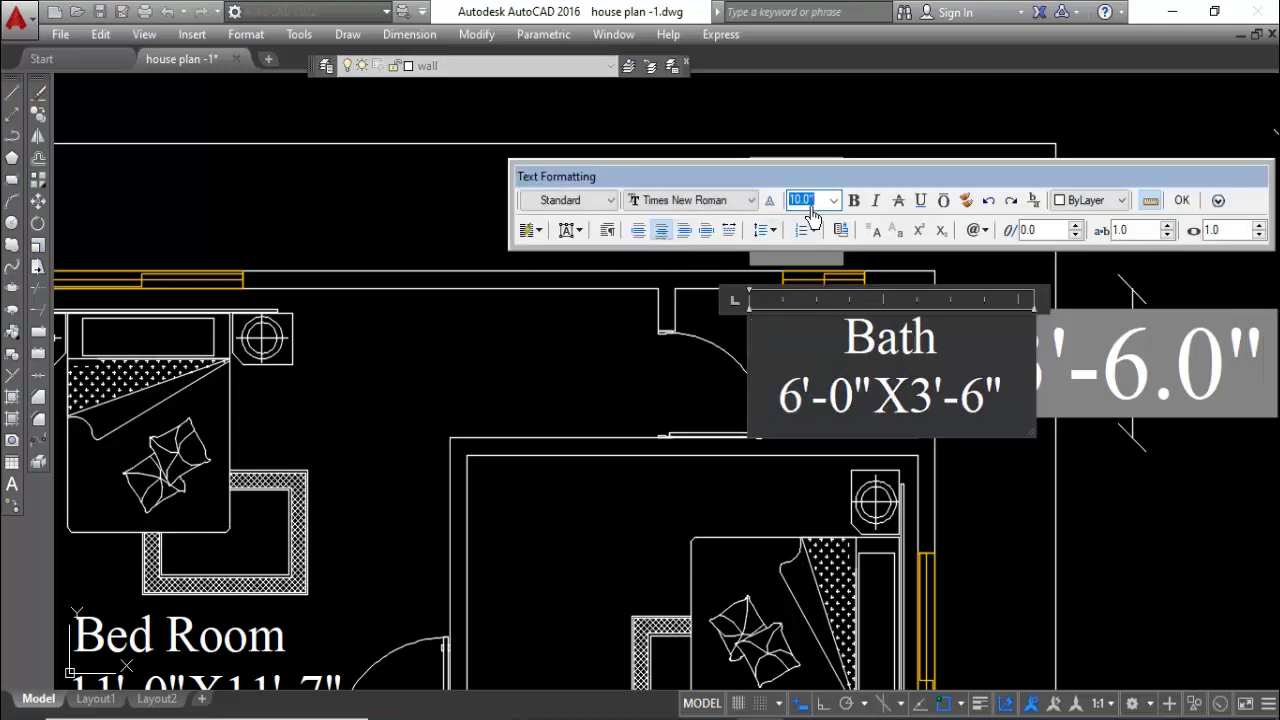
type("6")
key("ctrl+a")
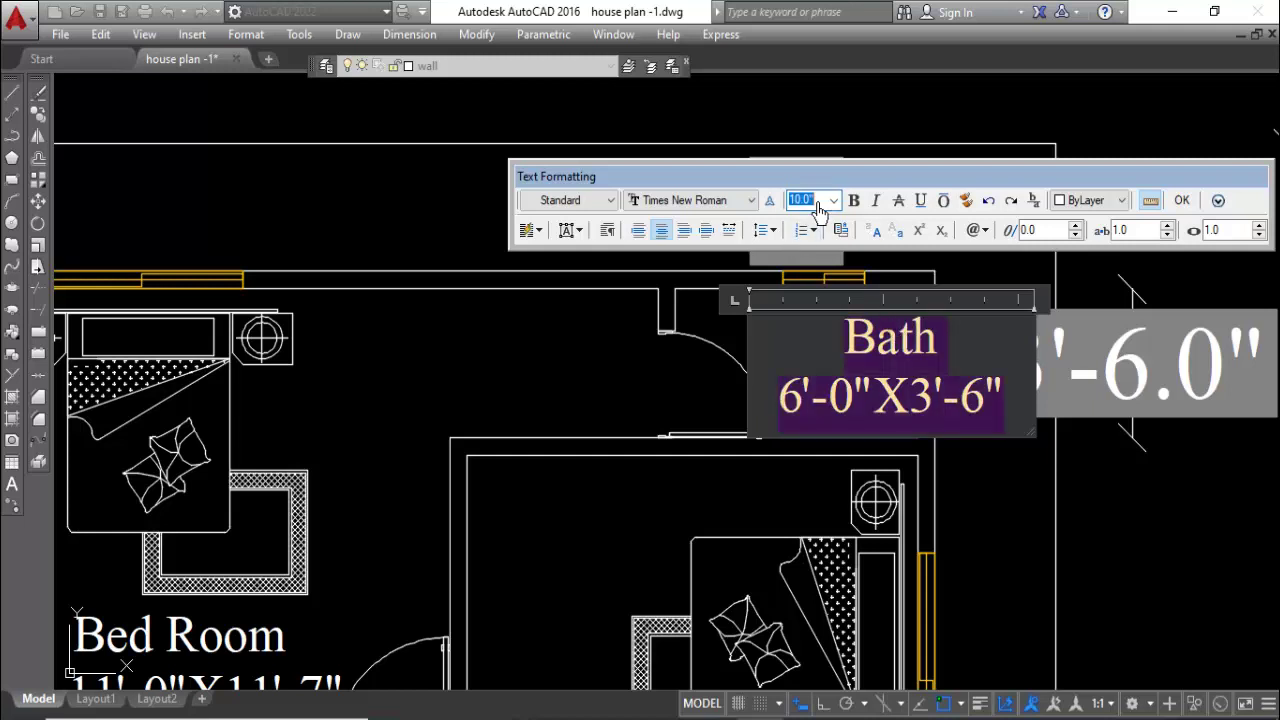
type("8")
key("Return")
left_click(731, 423)
Delete the bath's 6' and 3'-6.0" dimensions, leaving the Bath label unchanged in place.
left_click(1065, 365)
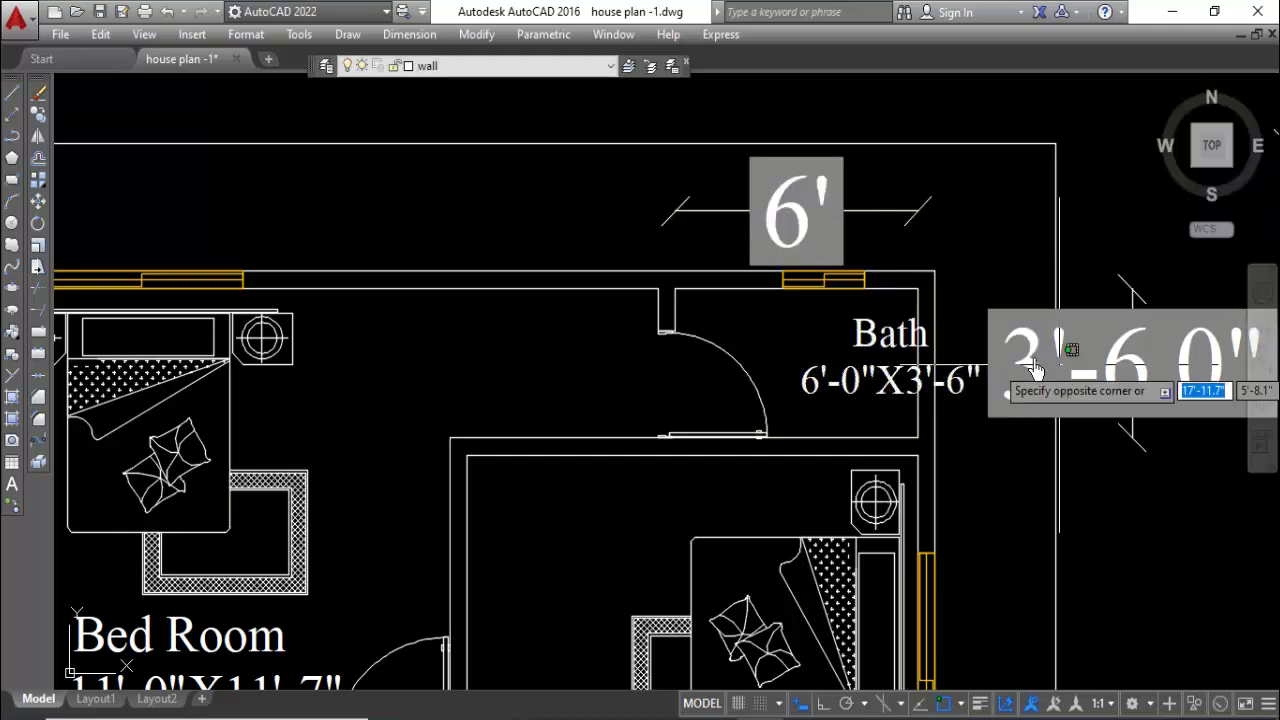
left_click(1146, 424)
key("Delete")
left_click(868, 352)
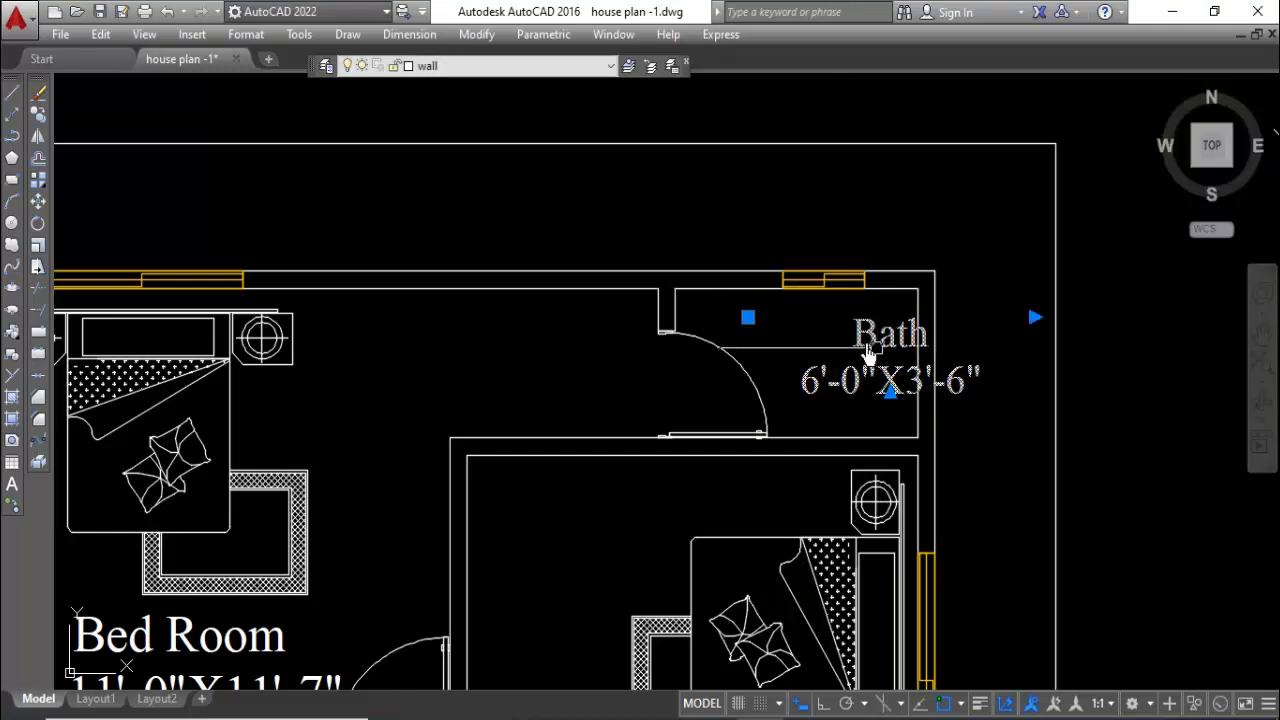
left_click(38, 201)
left_click(586, 345)
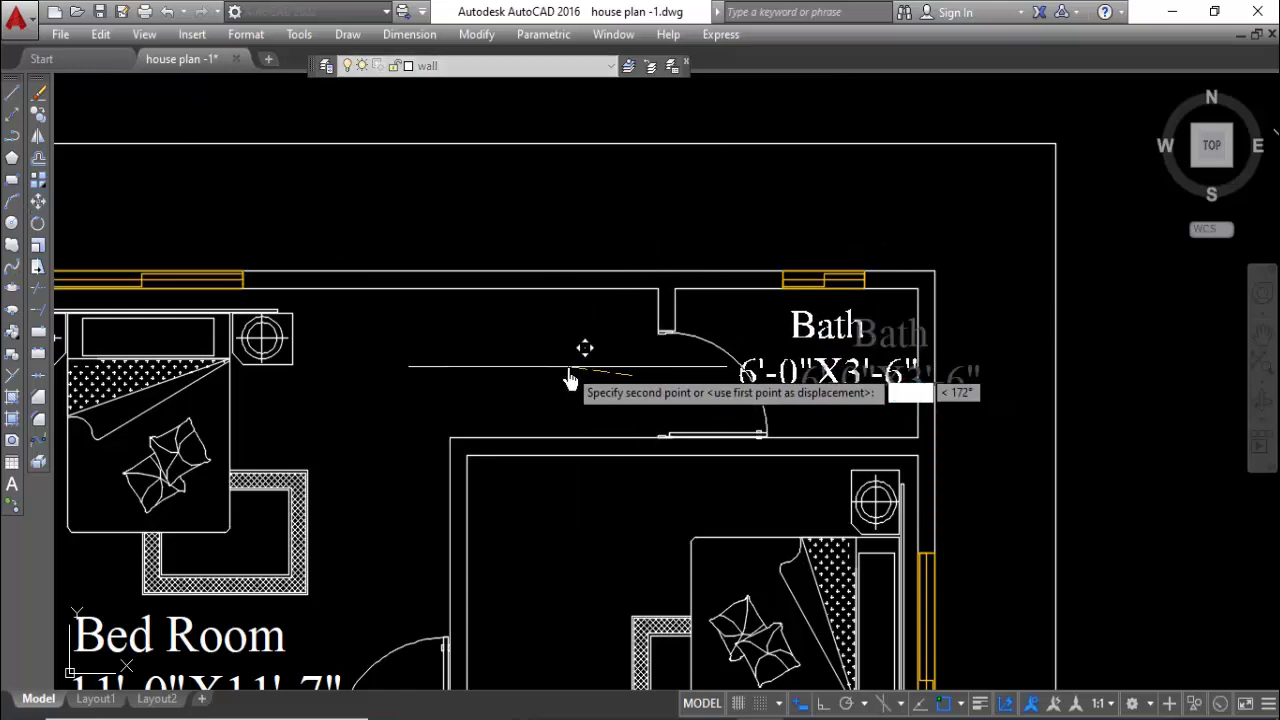
key("Escape")
scroll(875, 390, "down", 4)
scroll(665, 517, "up", 2)
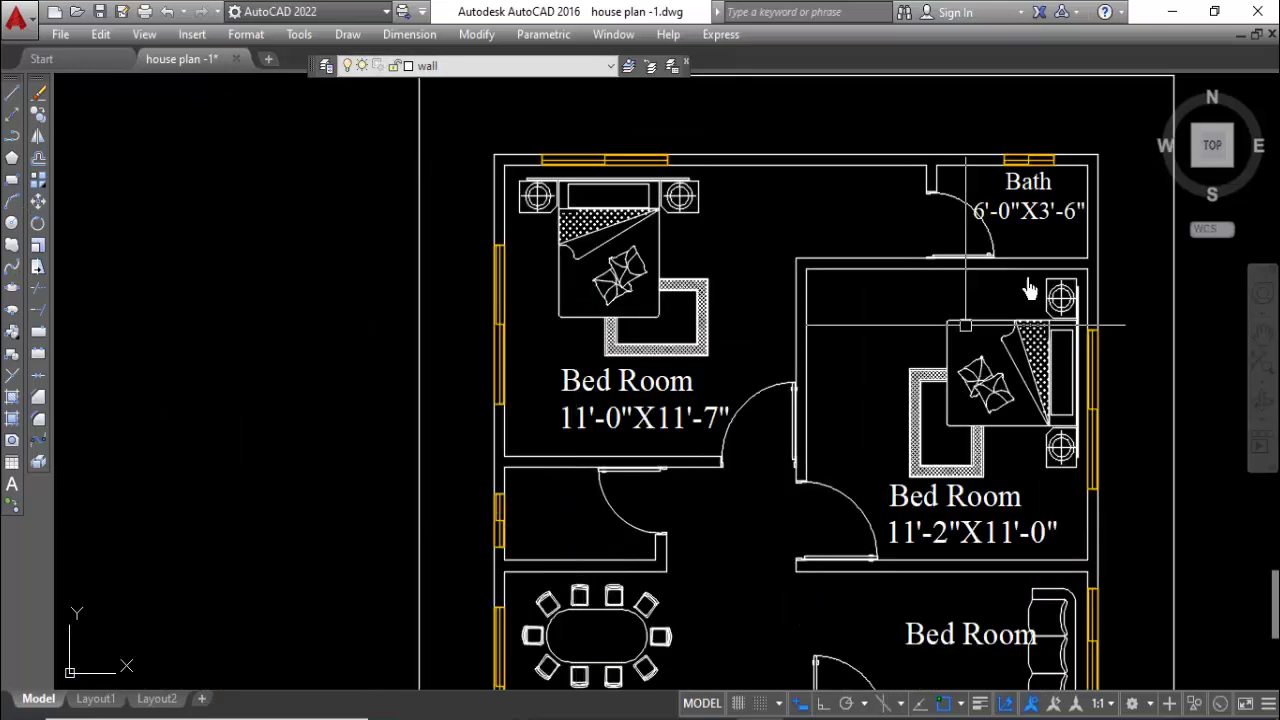
type("ed")
key("Return")
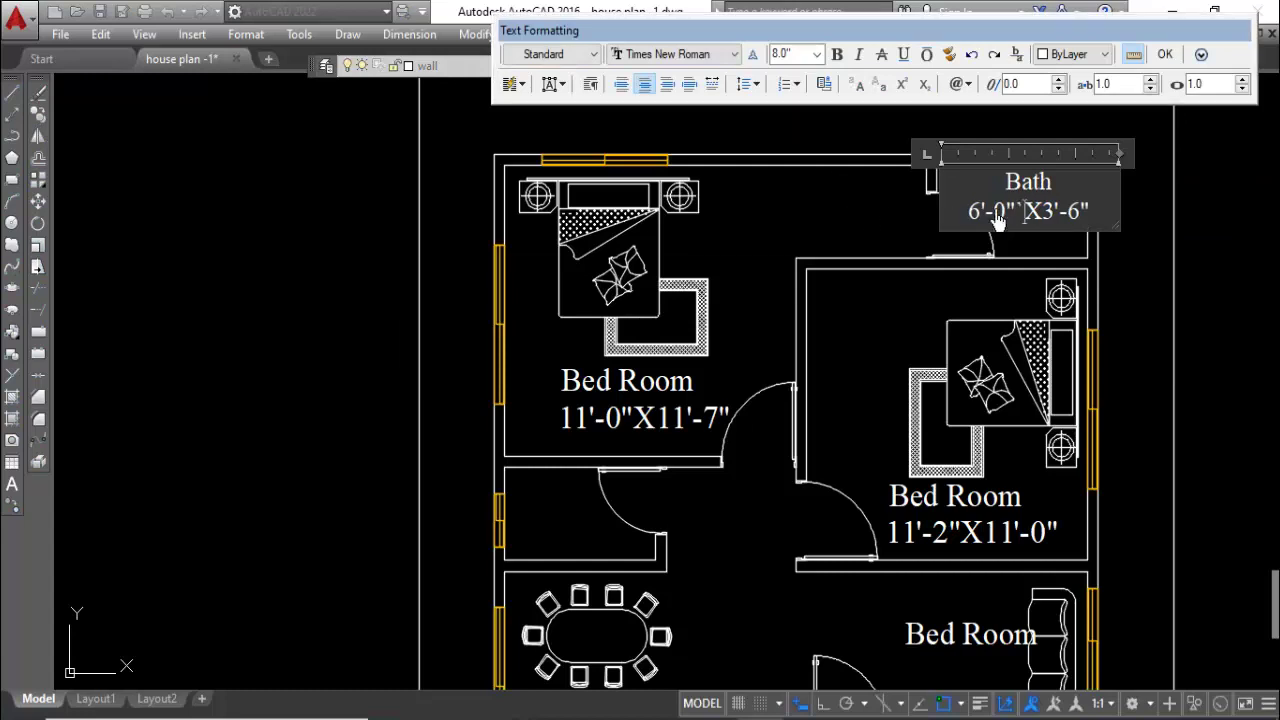
key("Escape")
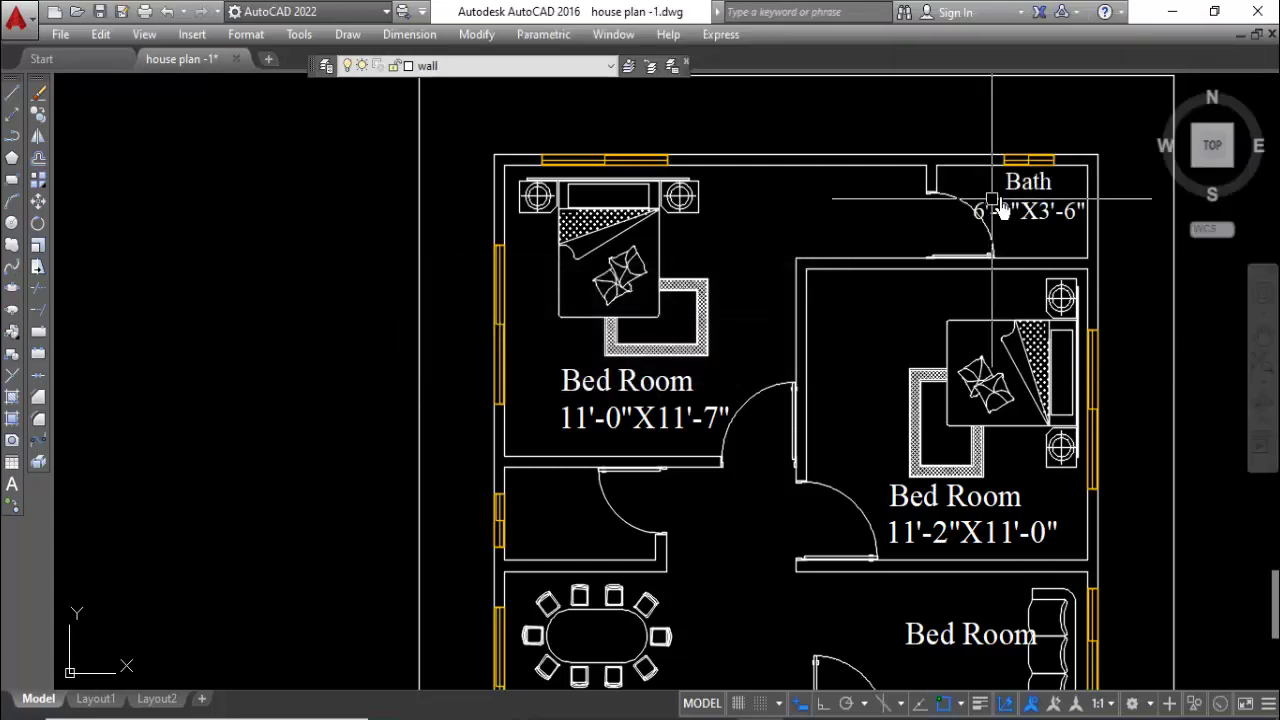
Copy the Bath label into the left bathroom.
left_click(38, 114)
left_click(940, 171)
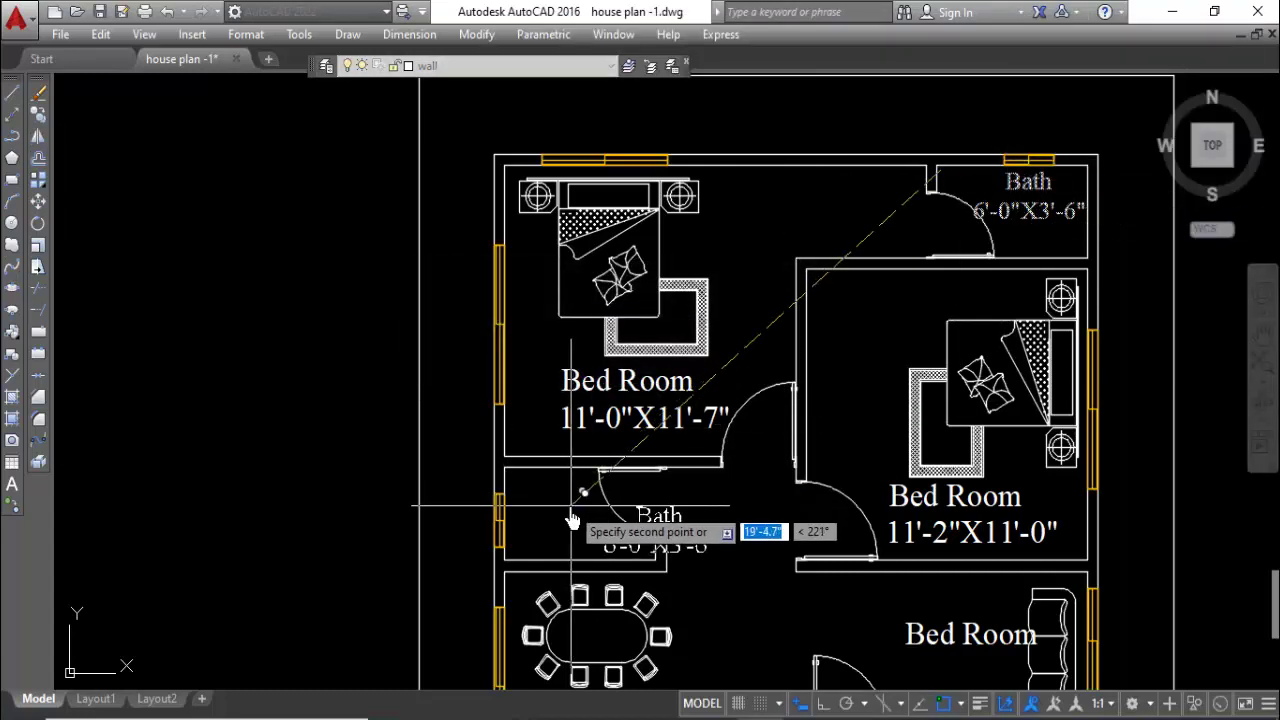
scroll(455, 495, "up", 5)
scroll(486, 449, "down", 3)
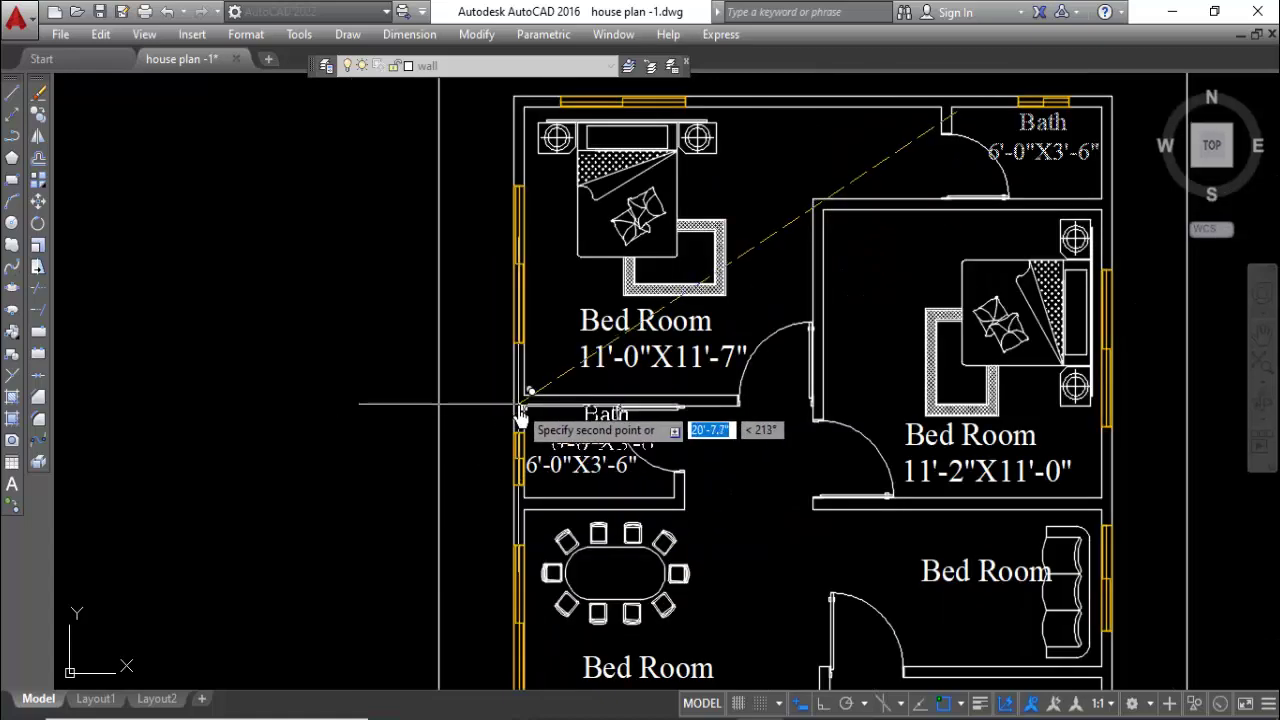
scroll(523, 417, "down", 3)
left_click(523, 417)
Pan the view and select the Bed Room label beside the sofa.
middle_click_drag(592, 608, 565, 537)
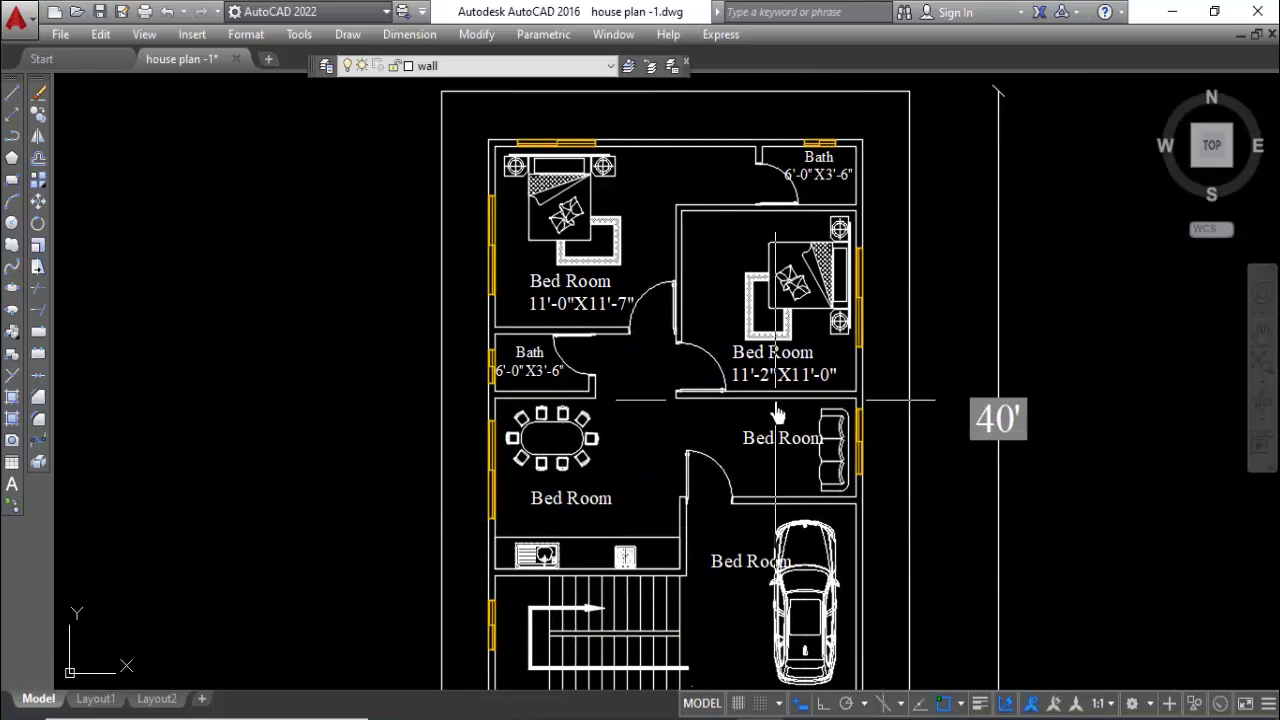
scroll(778, 413, "up", 4)
left_click(797, 432)
Rename the sofa room's Bed Room label to Living Room.
double_click(833, 438)
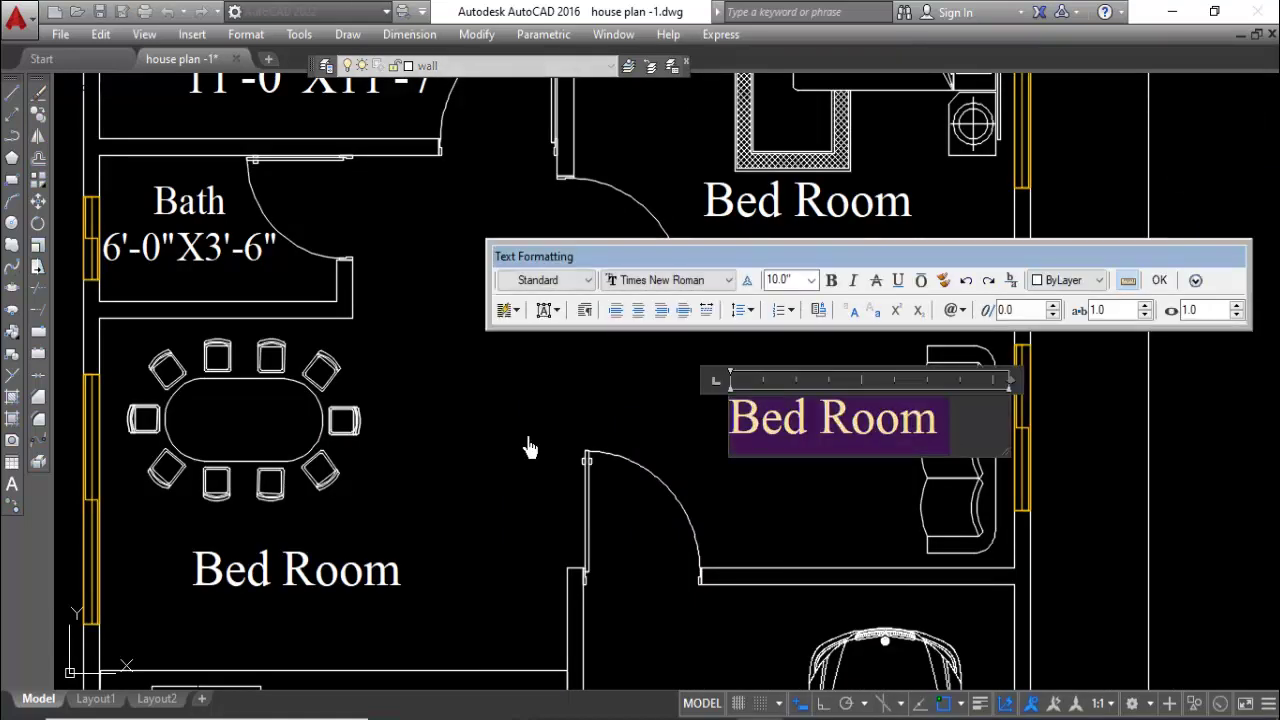
type("Living")
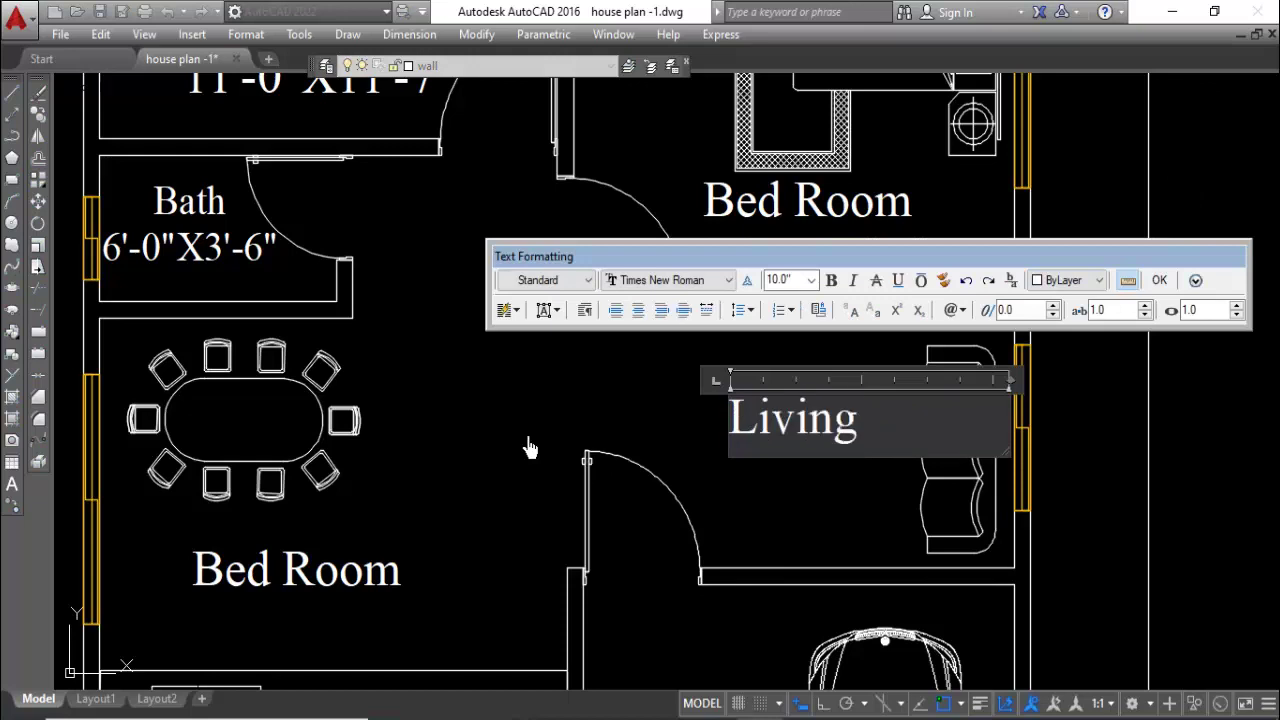
left_click(706, 527)
left_click(780, 420)
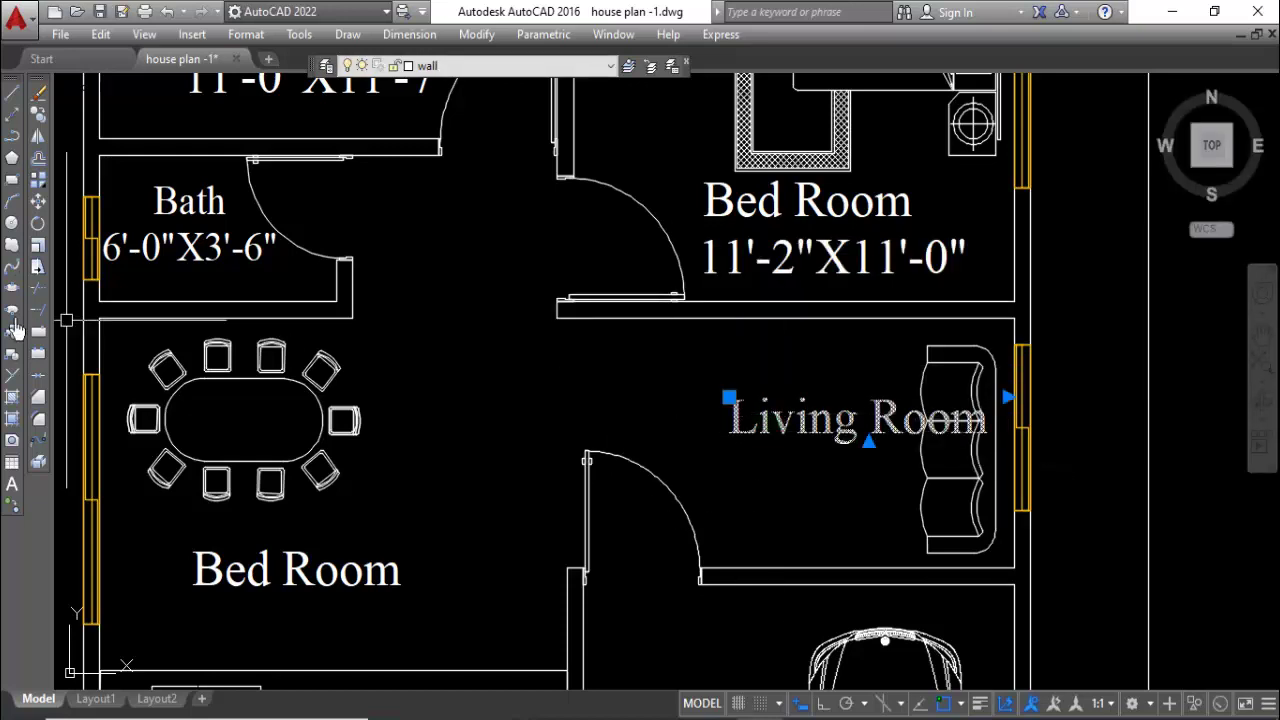
type("m")
key("Return")
left_click(552, 406)
key("Escape")
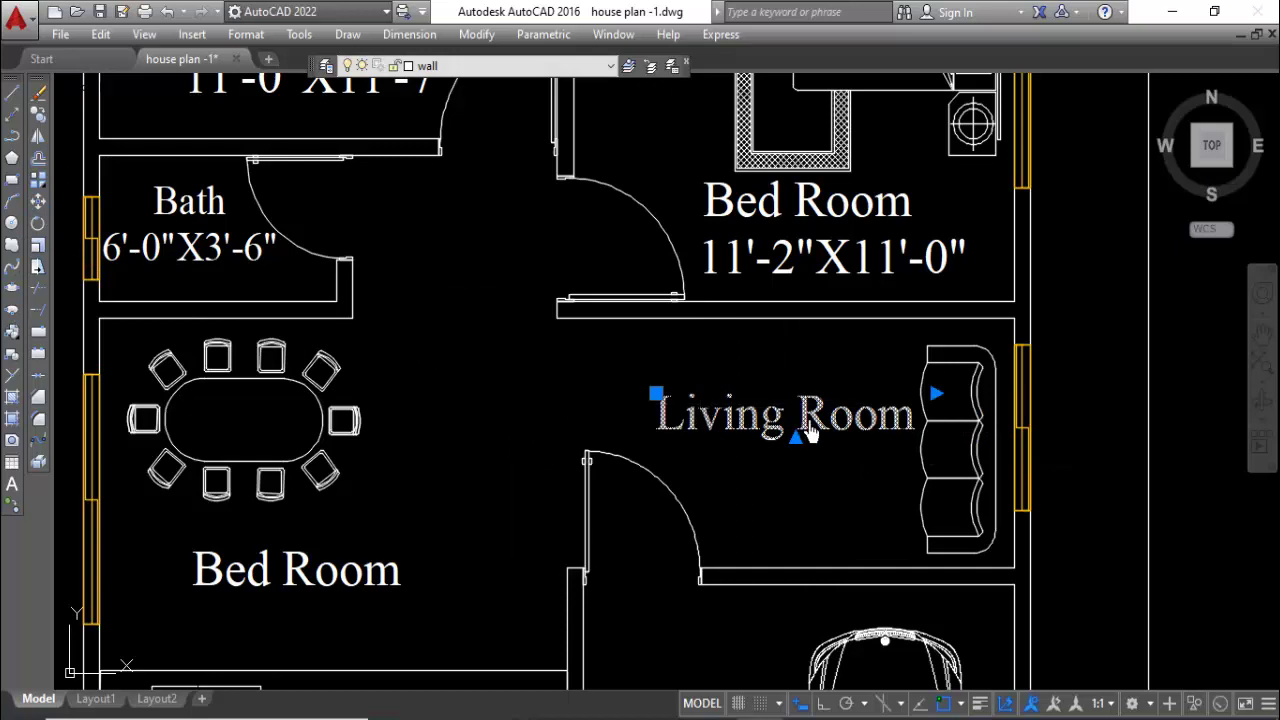
Shorten the label to Living and move it to the centre of the room.
double_click(808, 433)
key("BackSpace")
key("BackSpace")
key("BackSpace")
left_click(903, 517)
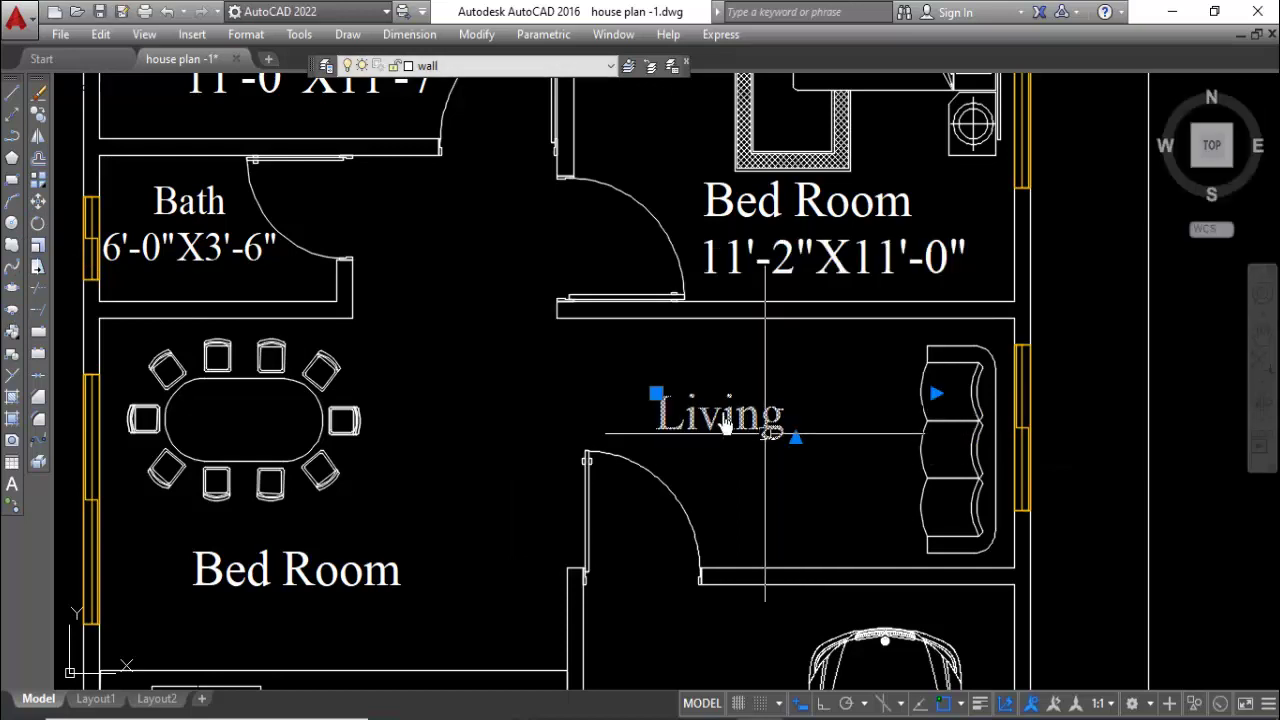
left_click(36, 215)
left_click(514, 357)
left_click(562, 362)
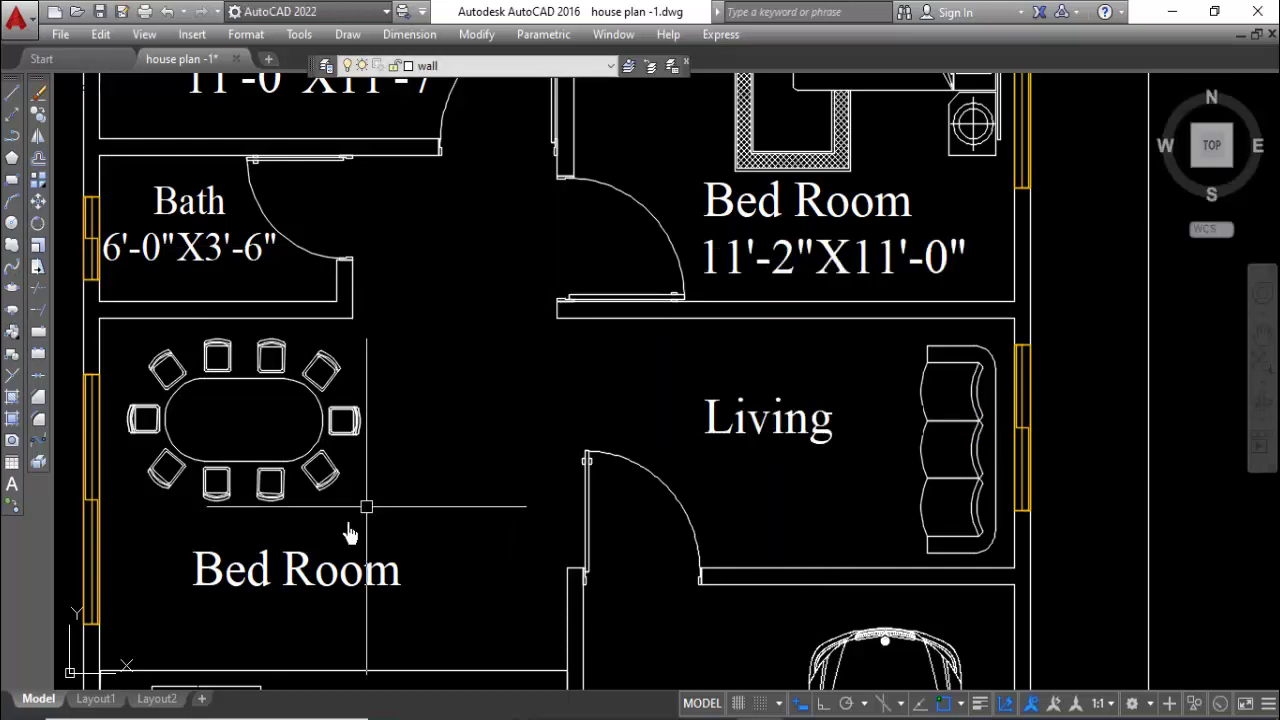
Rename the Bed Room label by the table to Dining and move it beside the dining table.
double_click(385, 596)
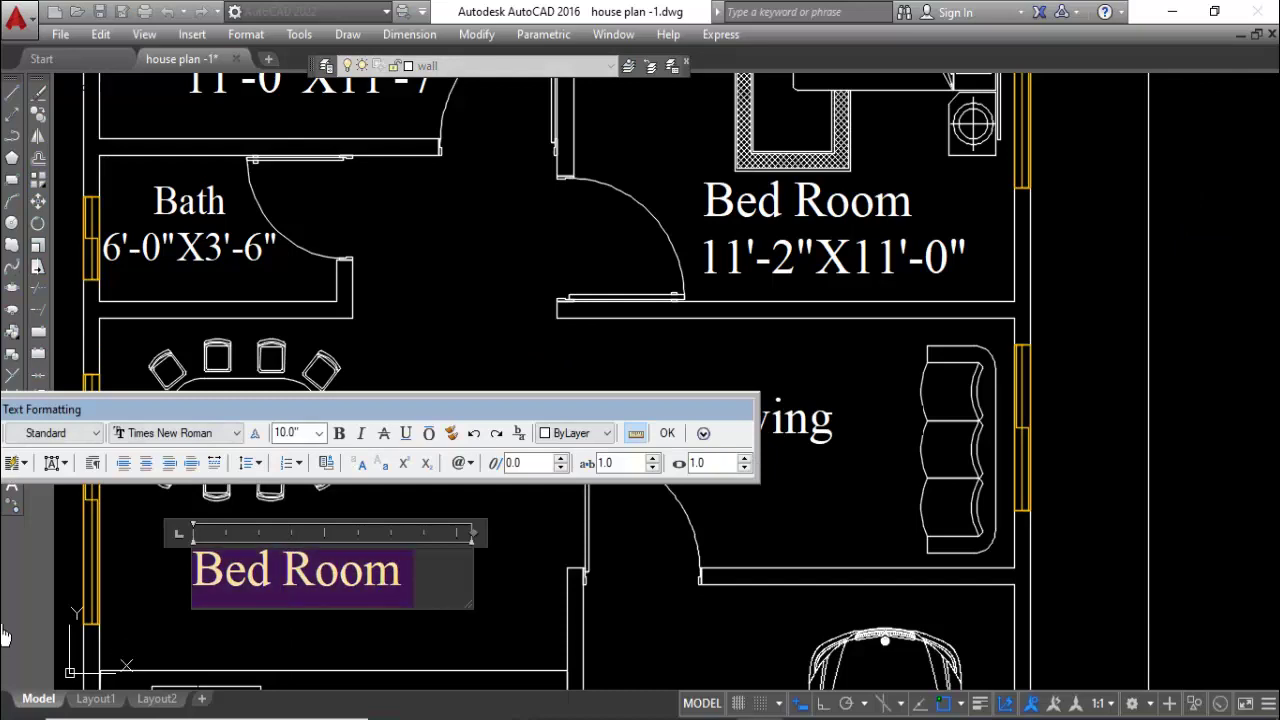
type("Dining")
left_click(237, 612)
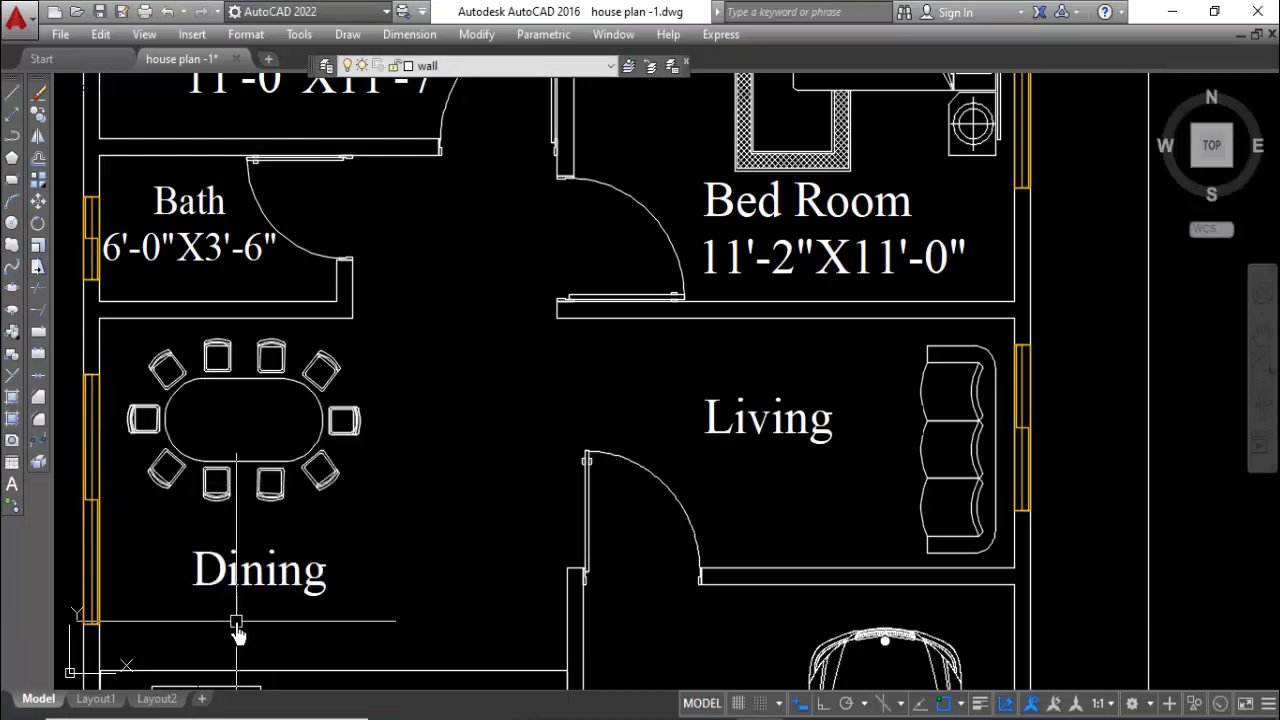
scroll(397, 518, "down", 3)
left_click(397, 510)
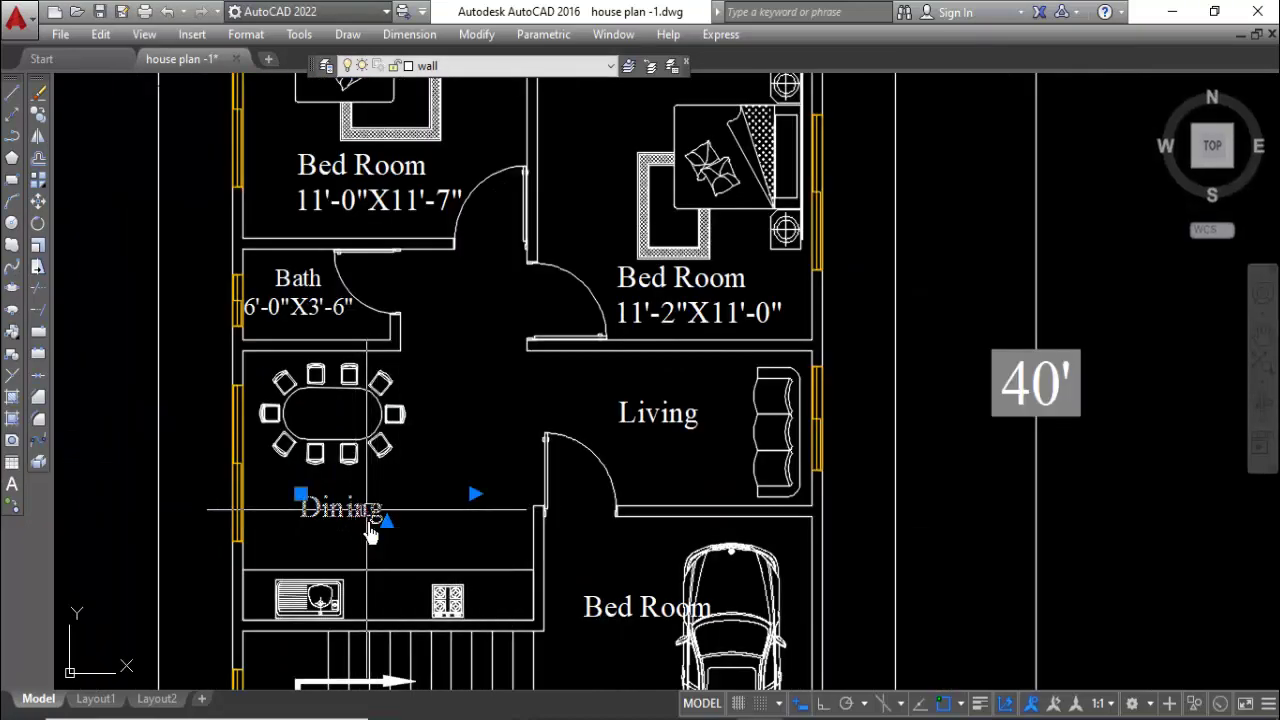
left_click(38, 201)
left_click(352, 522)
scroll(440, 440, "up", 2)
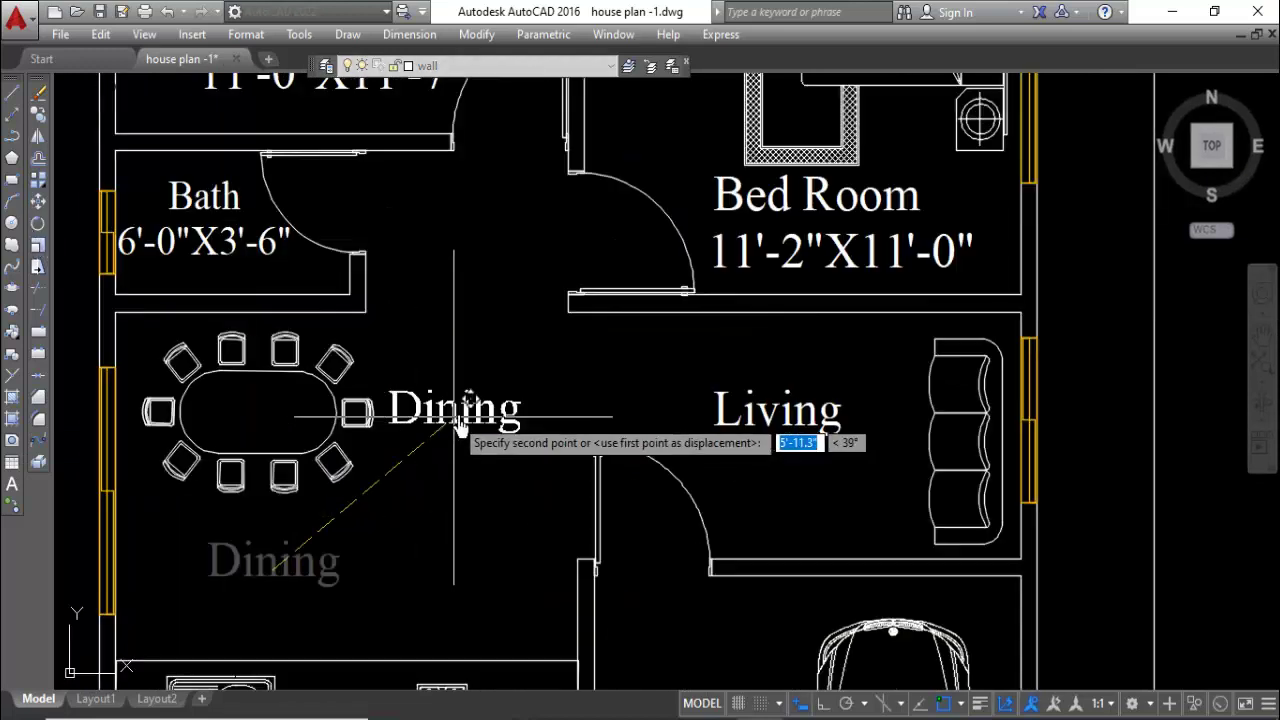
left_click(466, 442)
Select the Dining label and pick its base point for copying.
left_click(466, 405)
left_click(40, 135)
left_click(491, 429)
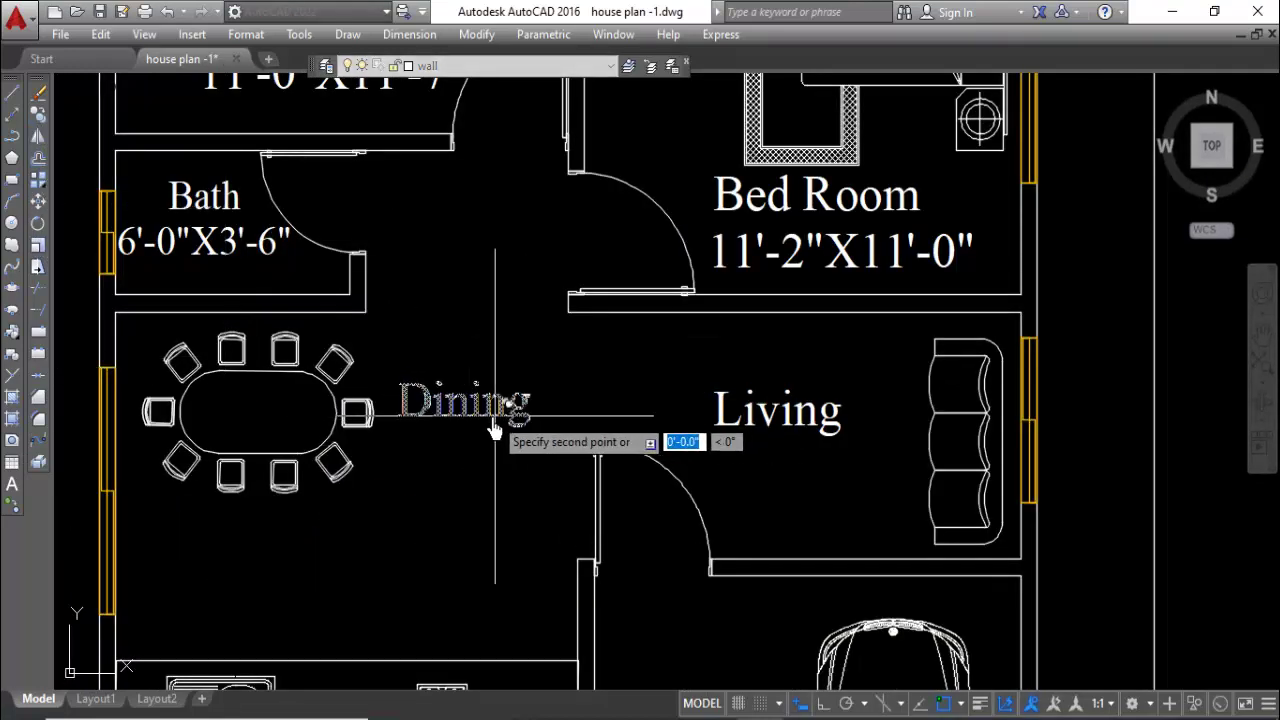
Place the Dining label copy in the kitchen area and rename it 'open kitchen'.
left_click(360, 634)
key("Return")
double_click(383, 632)
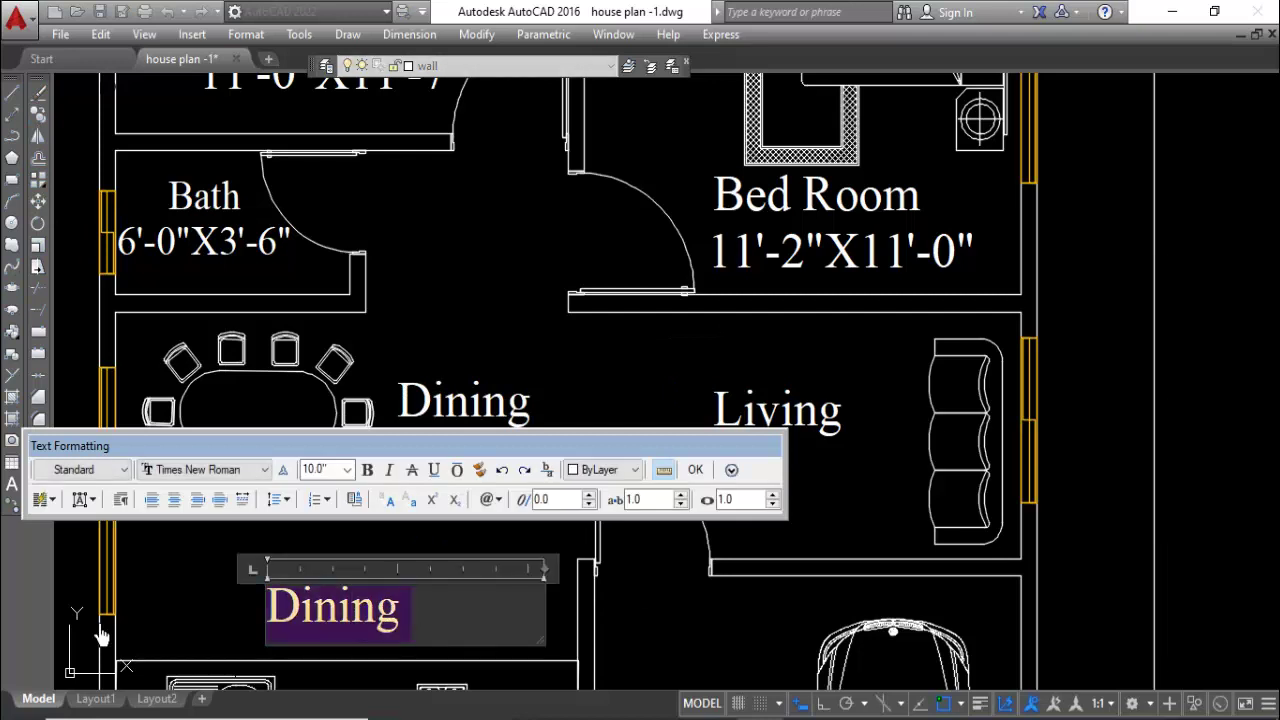
type("O")
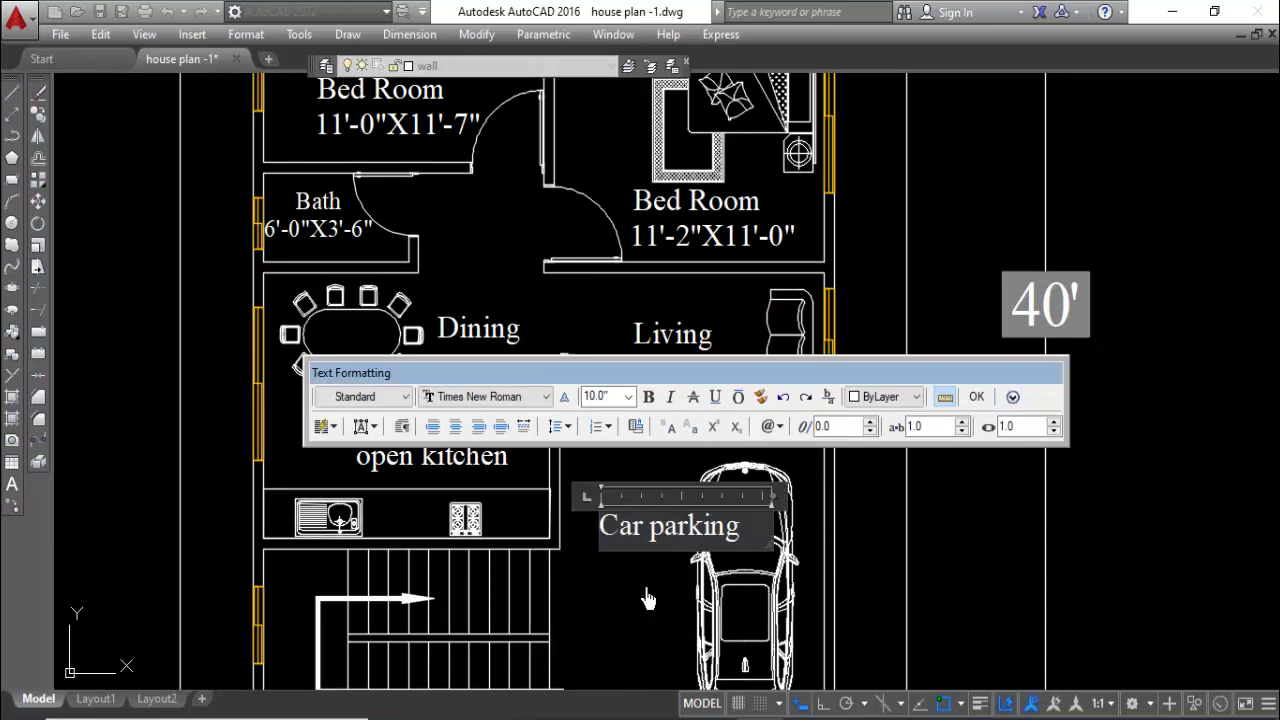
Split the Car parking label onto two lines and centre-justify it.
left_click(648, 545)
key("Return")
key("ctrl+a")
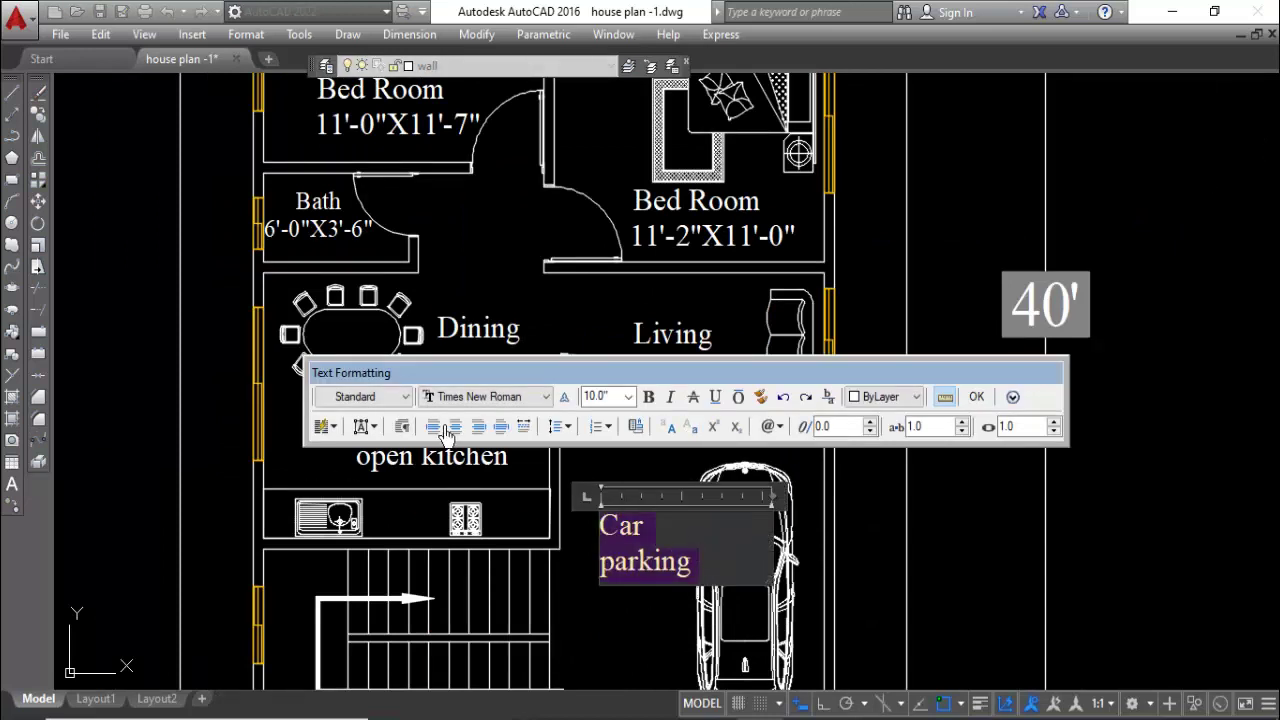
left_click(445, 434)
left_click(640, 610)
Move the Car parking label into the parking bay.
left_click(690, 550)
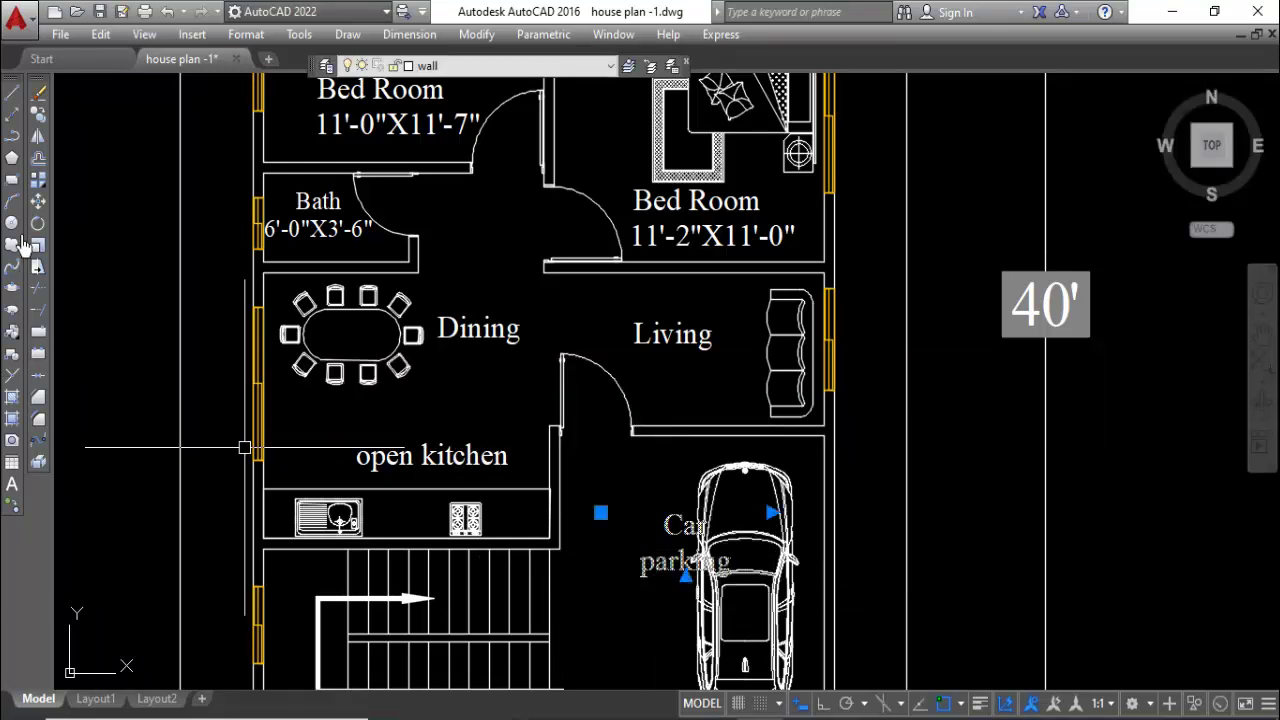
left_click(38, 201)
left_click(600, 512)
left_click(610, 578)
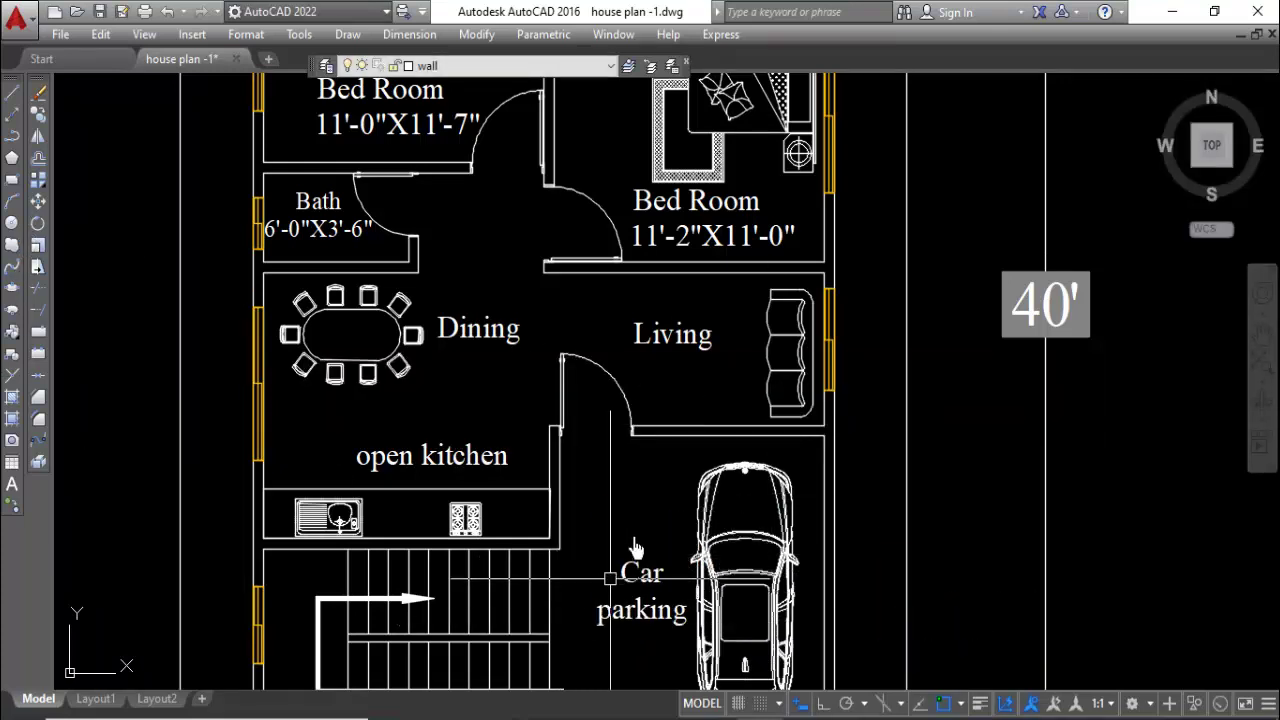
scroll(837, 591, "down", 5)
scroll(914, 474, "up", 2)
scroll(879, 452, "down", 2)
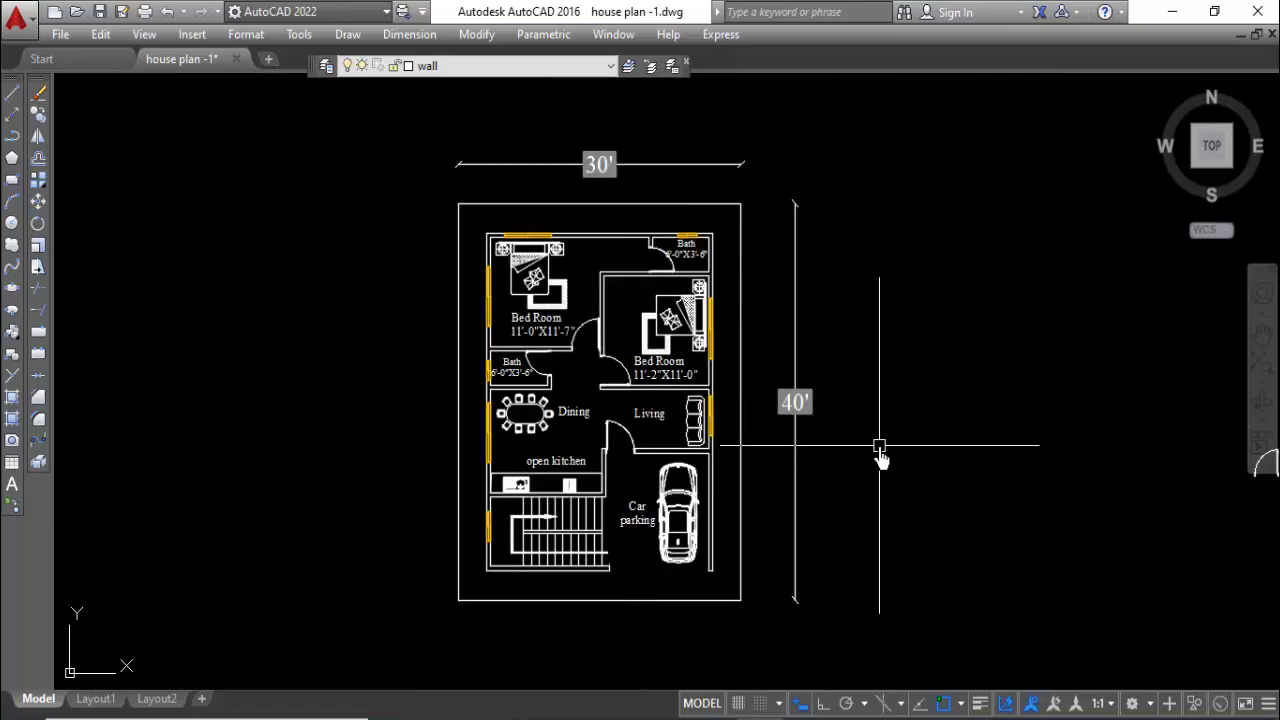